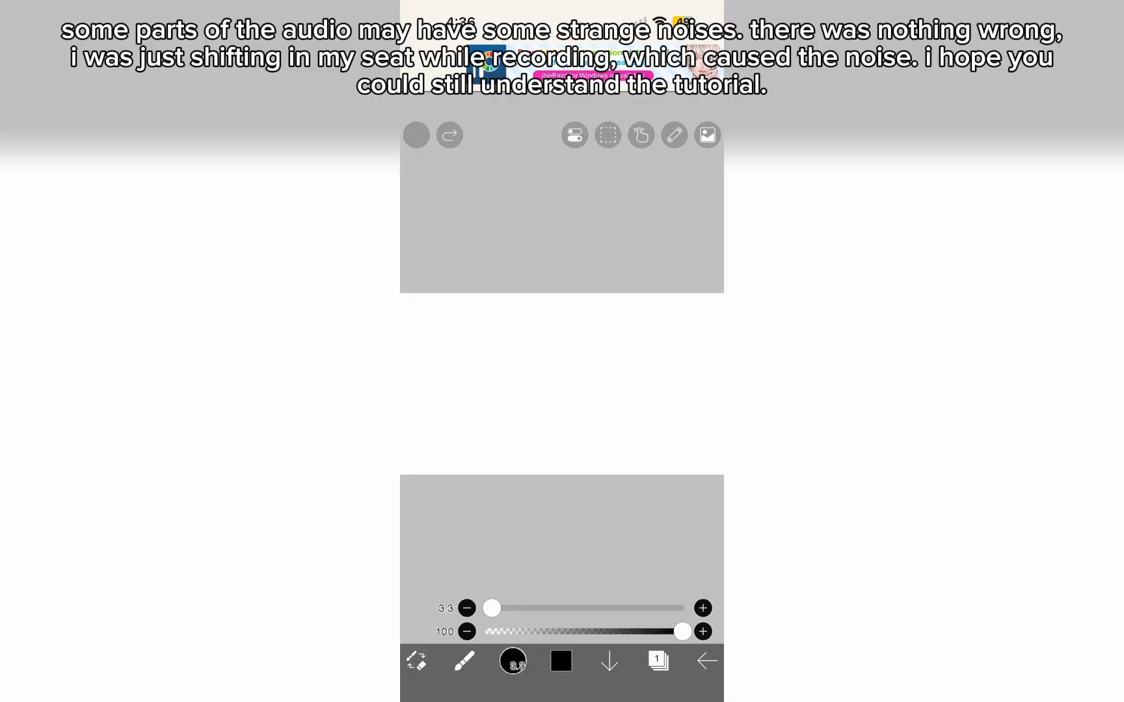
- Undo the earlier strokes and sketch overlapping black diagonal lines across the canvas's upper-left and lower-right corners
key(ctrl+z)
key(ctrl+z)
mouse_move(558, 293)
mouse_down()
mouse_move(402, 401)
mouse_move(564, 294)
mouse_up()
drag(571, 294, 401, 420)
drag(609, 475, 722, 382)
mouse_move(722, 367)
mouse_down()
mouse_move(576, 469)
mouse_move(723, 365)
mouse_up()
mouse_move(722, 365)
mouse_down()
mouse_move(581, 475)
mouse_move(722, 365)
mouse_up()
mouse_move(723, 365)
mouse_down()
mouse_move(591, 475)
mouse_move(714, 366)
mouse_up()
mouse_move(715, 366)
mouse_down()
mouse_move(637, 435)
mouse_move(710, 363)
mouse_up()
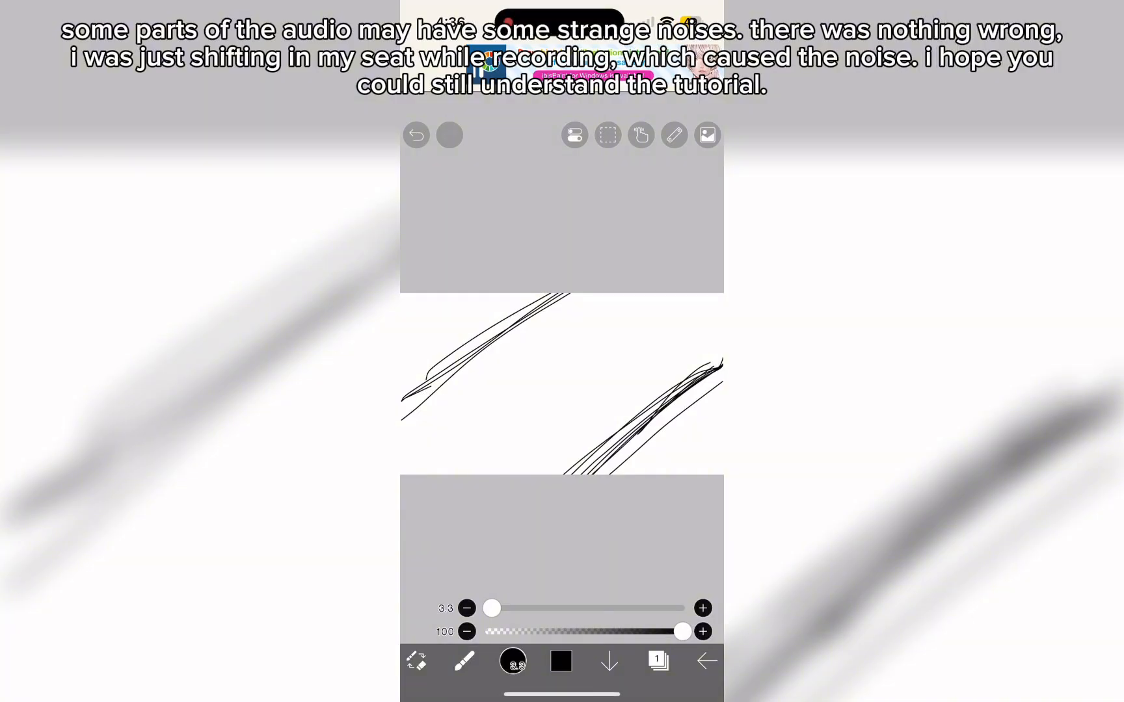
- Draw two inner sets of overlapping diagonal lines parallel to the corner lines, dividing the canvas into bands
key(ctrl+z)
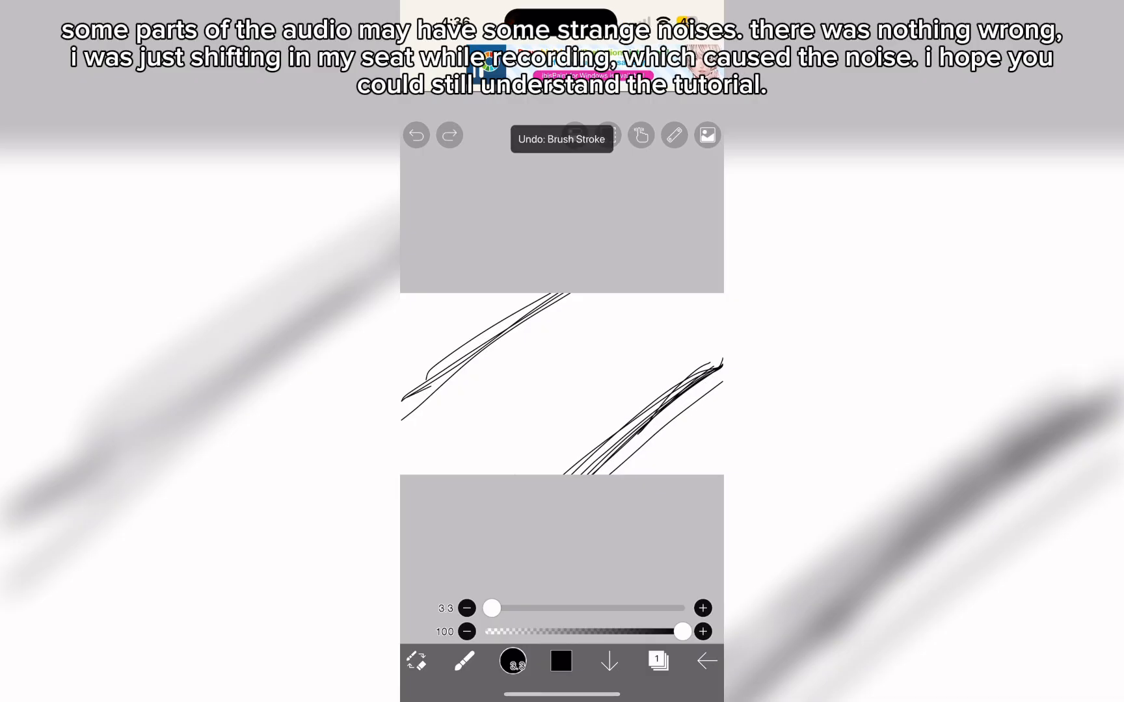
mouse_move(402, 474)
mouse_down()
mouse_move(606, 294)
mouse_move(404, 451)
mouse_up()
key(ctrl+z)
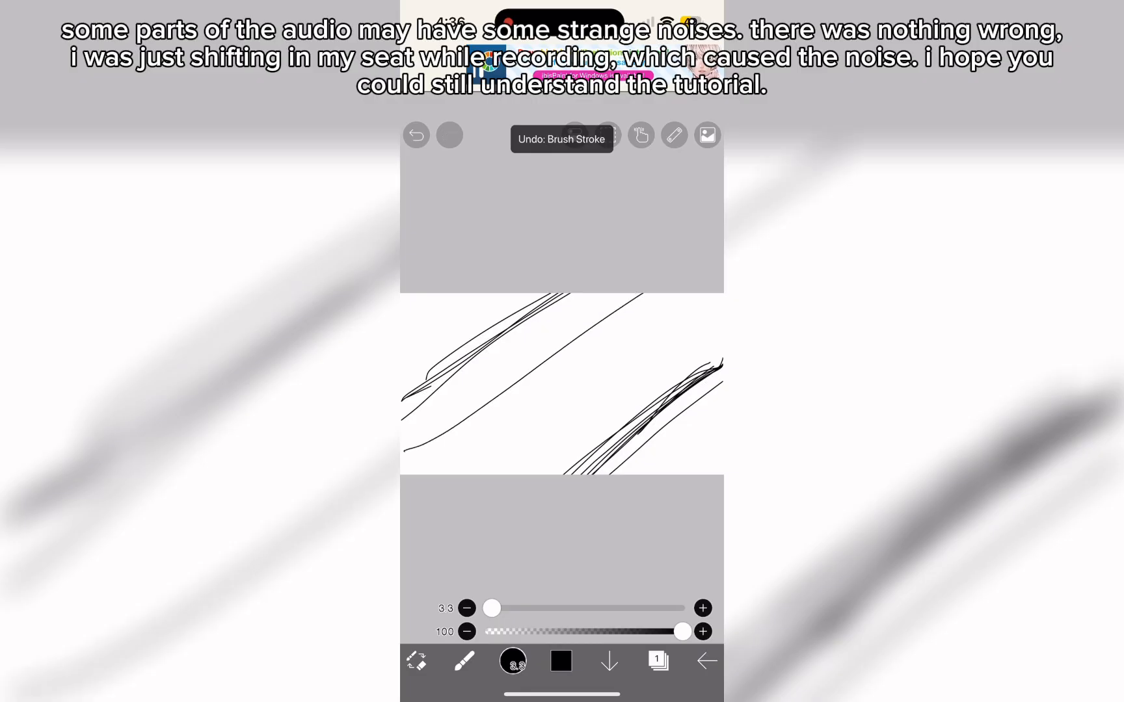
drag(612, 294, 402, 474)
drag(714, 319, 553, 447)
drag(707, 327, 508, 472)
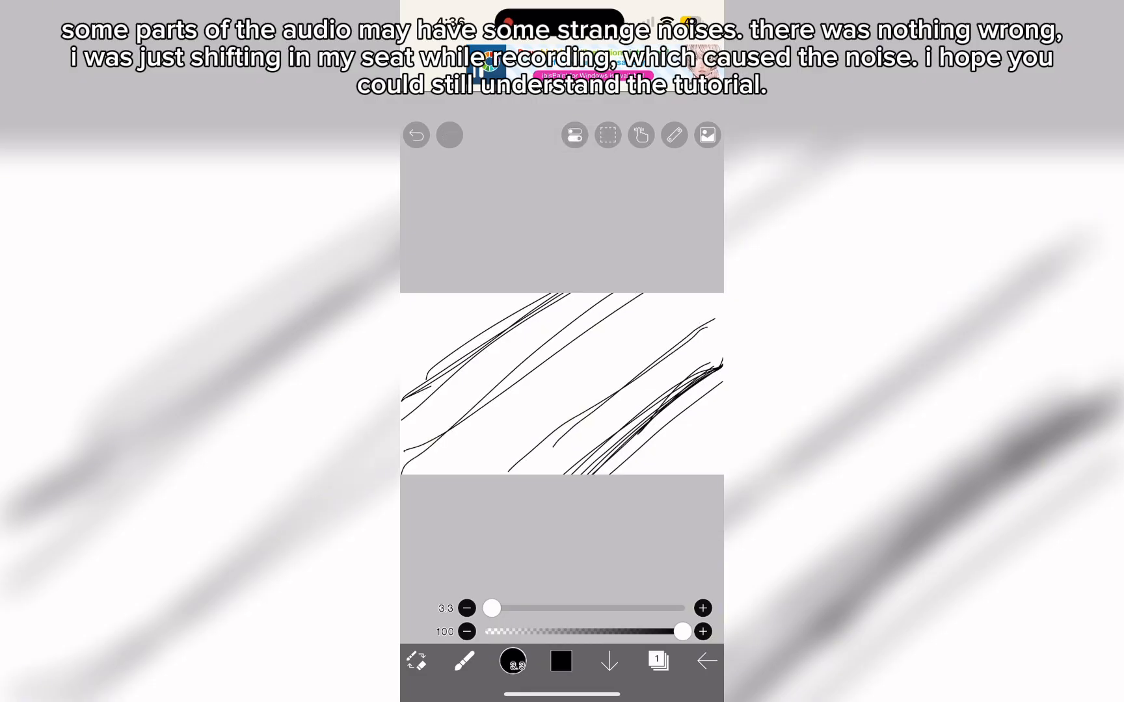
drag(674, 339, 510, 474)
drag(717, 333, 501, 475)
drag(608, 317, 402, 474)
drag(629, 294, 402, 475)
drag(425, 294, 402, 343)
drag(436, 294, 402, 352)
drag(454, 294, 420, 390)
click(417, 135)
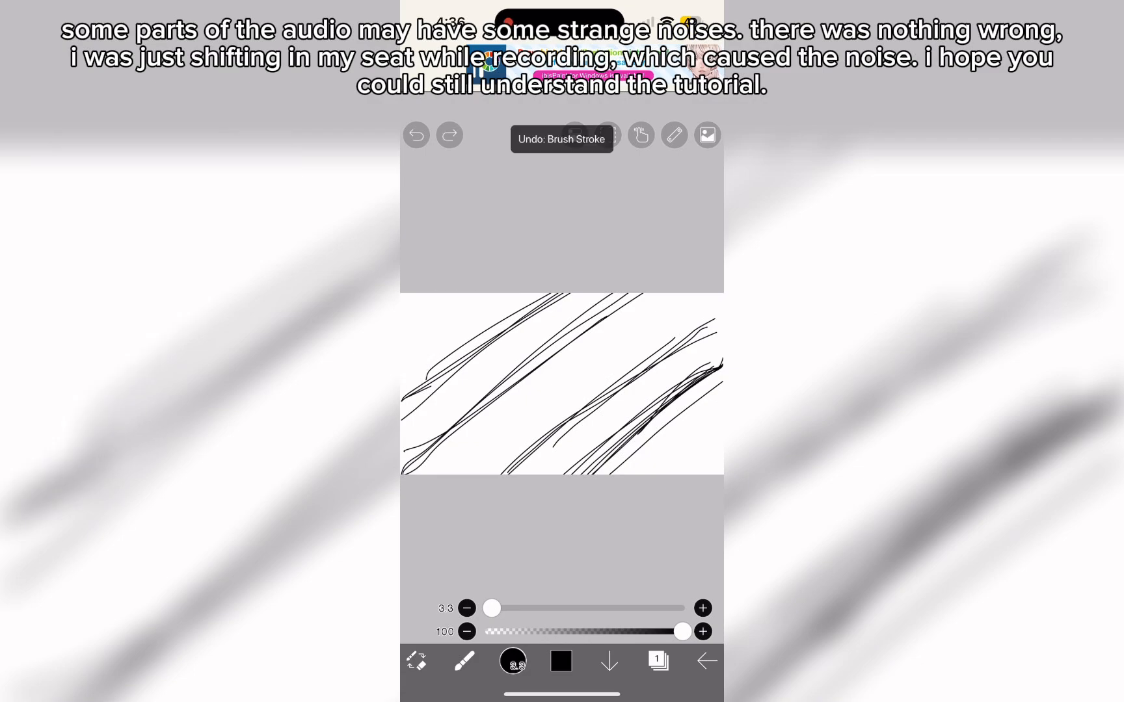
click(464, 662)
click(488, 497)
click(448, 332)
click(416, 135)
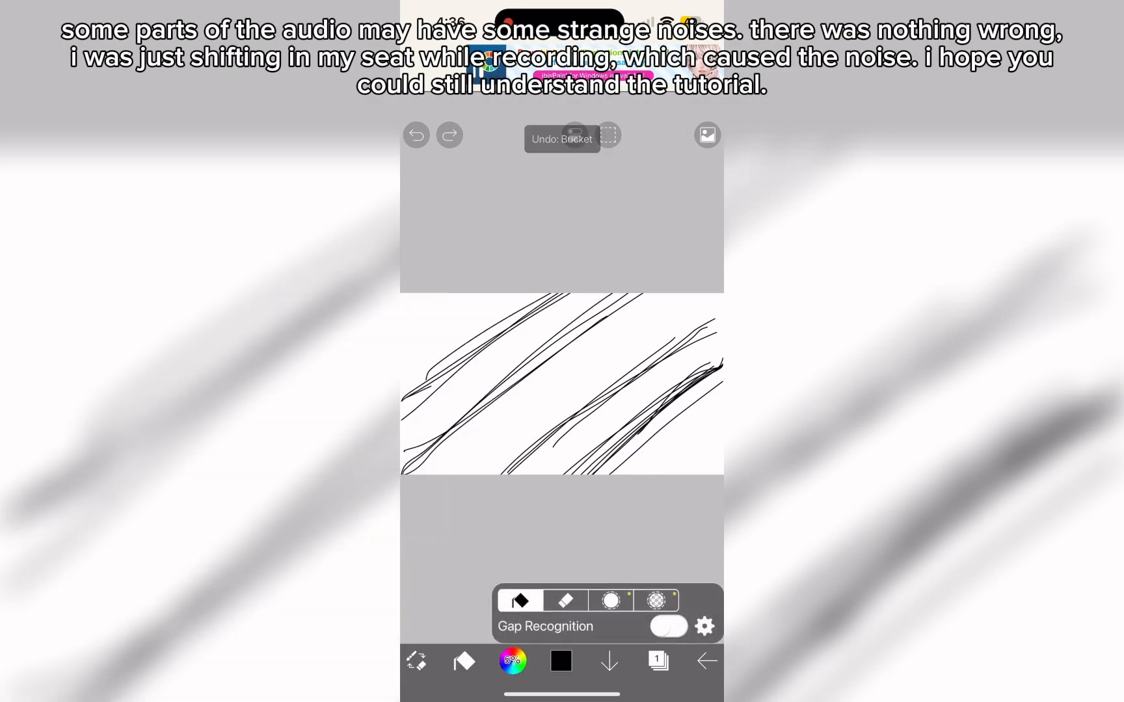
- Close the open left end of the upper-left diagonal lines with short black brush strokes
click(416, 662)
mouse_move(454, 366)
mouse_down()
mouse_move(416, 388)
mouse_move(402, 414)
mouse_up()
drag(439, 369, 402, 408)
scroll(562, 384, up, 5)
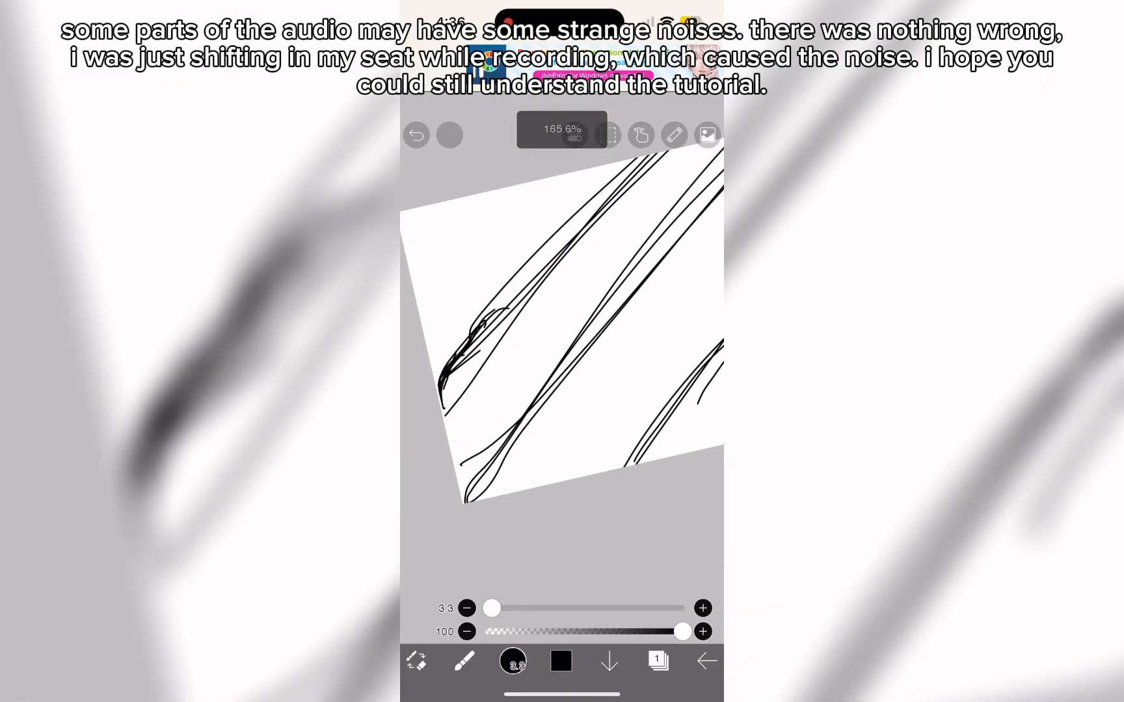
scroll(562, 384, down, 7)
scroll(562, 384, up, 7)
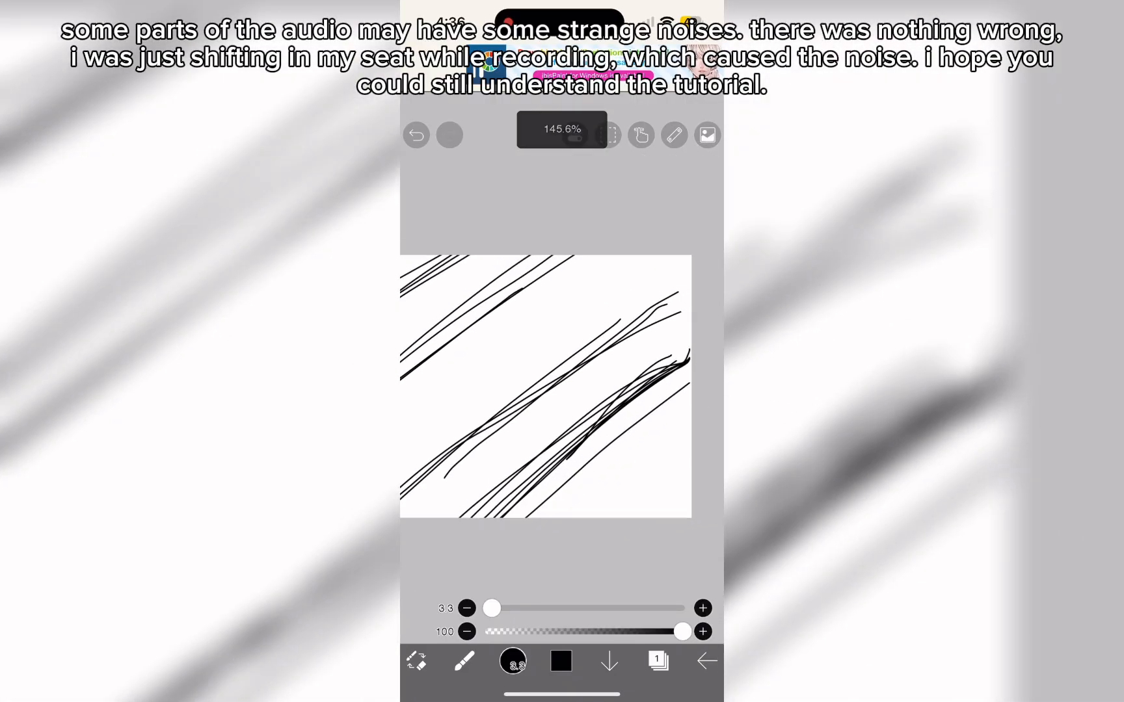
scroll(562, 383, down, 5)
scroll(562, 384, down, 3)
- Fill the upper-left and lower-right corner areas of the canvas with black
click(464, 662)
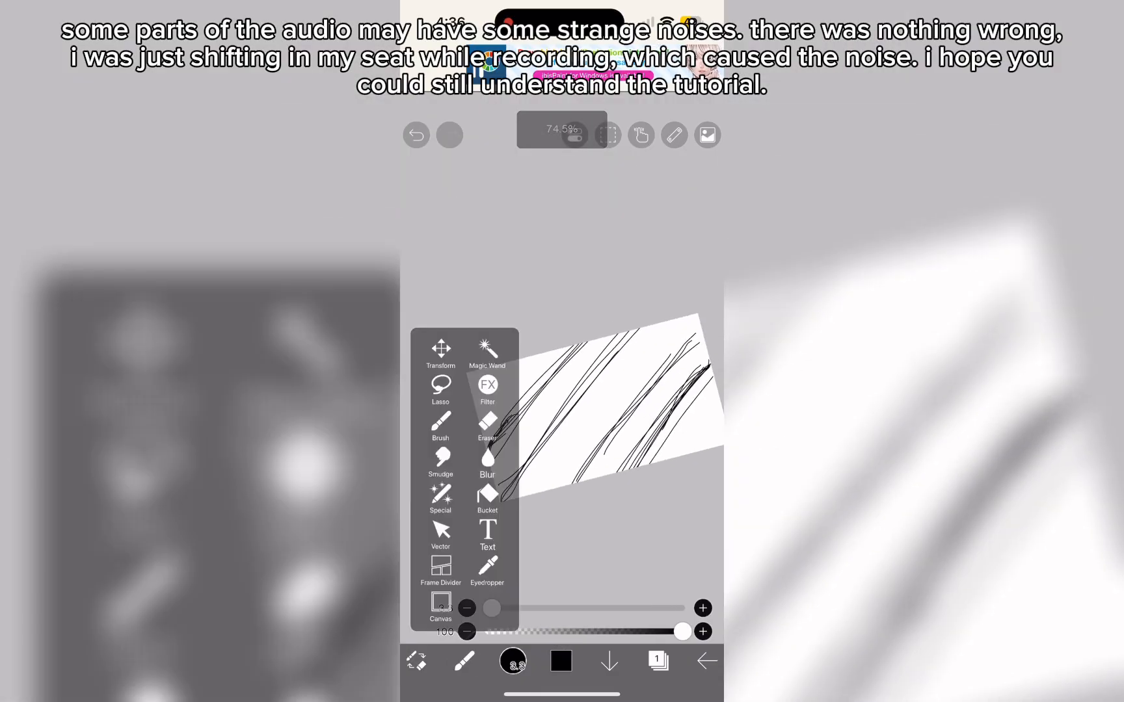
click(487, 498)
click(505, 387)
click(693, 423)
- Choose a medium gray and fill the diagonal band beside the upper-left black corner, undoing the extra fill
click(562, 662)
click(500, 324)
click(561, 662)
click(545, 413)
click(604, 404)
click(416, 136)
- Close the gap at the right end of the lower-right diagonal band with the brush and fill the band gray
scroll(562, 416, up, 4)
click(417, 662)
mouse_move(574, 354)
mouse_down()
mouse_move(523, 406)
mouse_move(573, 345)
mouse_up()
click(464, 661)
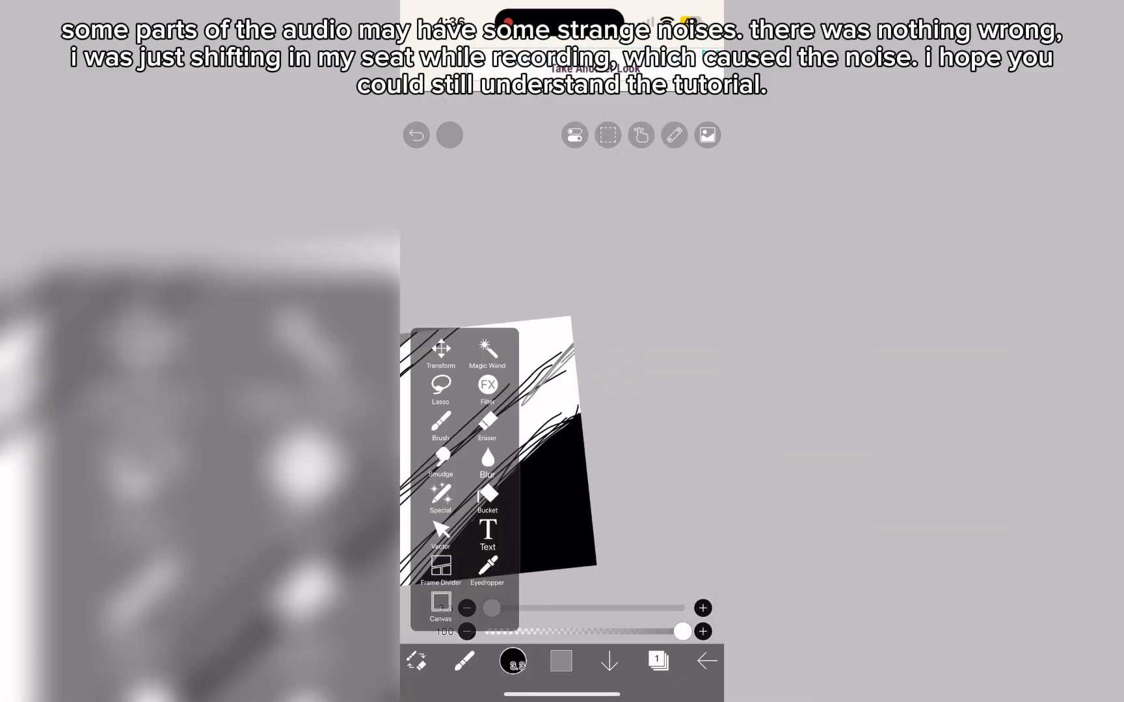
click(489, 494)
click(485, 455)
scroll(562, 417, down, 5)
scroll(562, 417, up, 3)
click(417, 662)
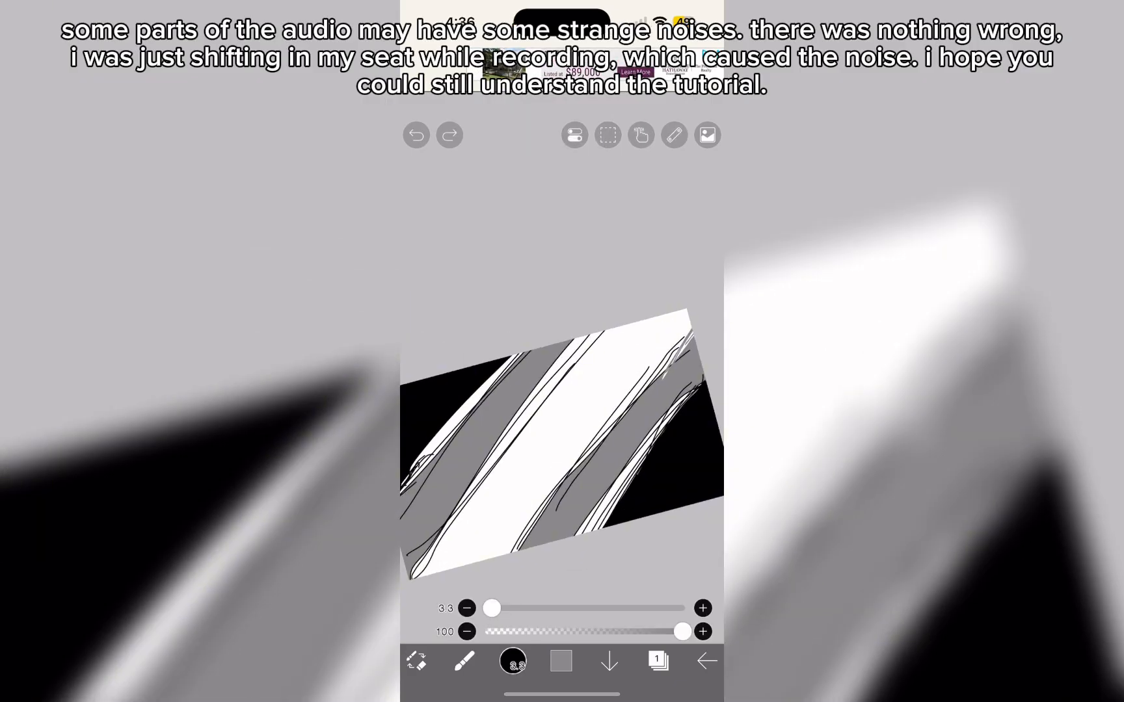
drag(692, 334, 666, 374)
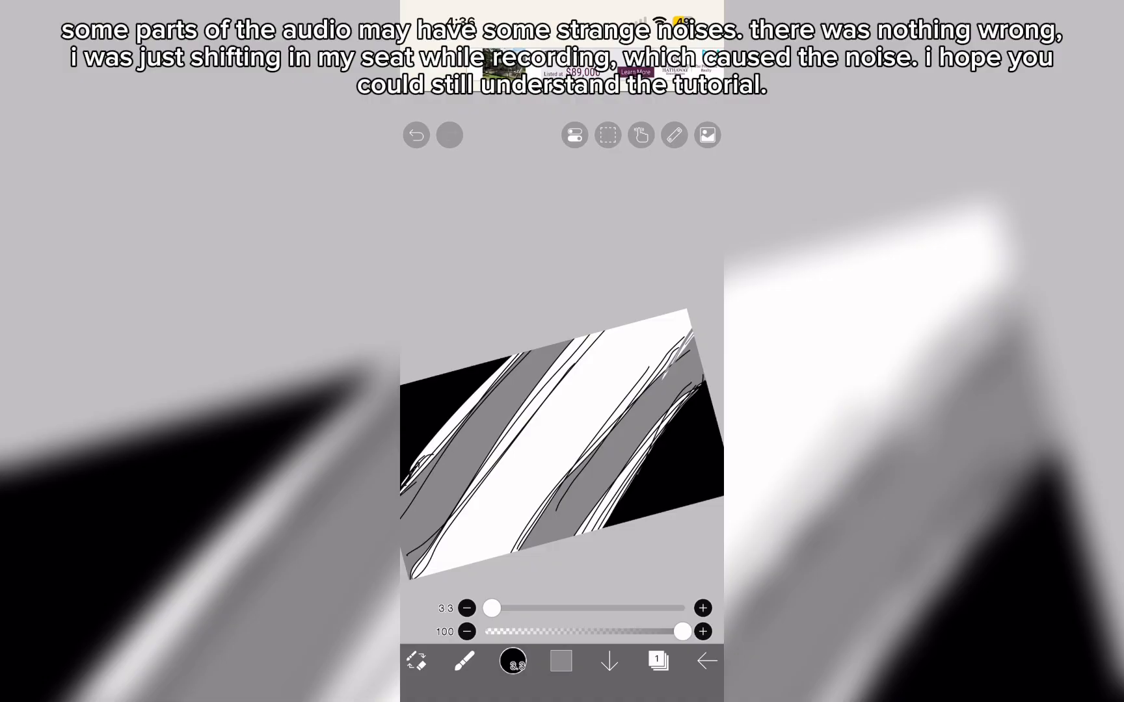
- Set the brush to white at size 9.2 and draw a vertical zigzag line along the canvas's left edge
click(561, 661)
click(530, 294)
click(561, 661)
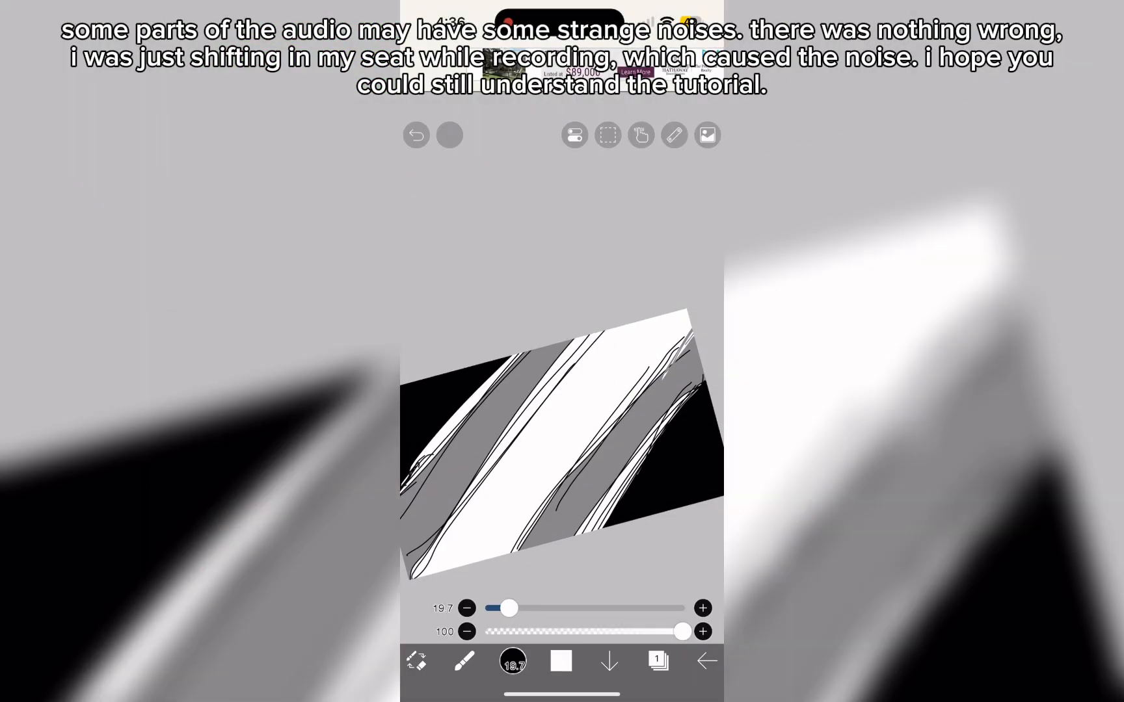
scroll(562, 416, up, 5)
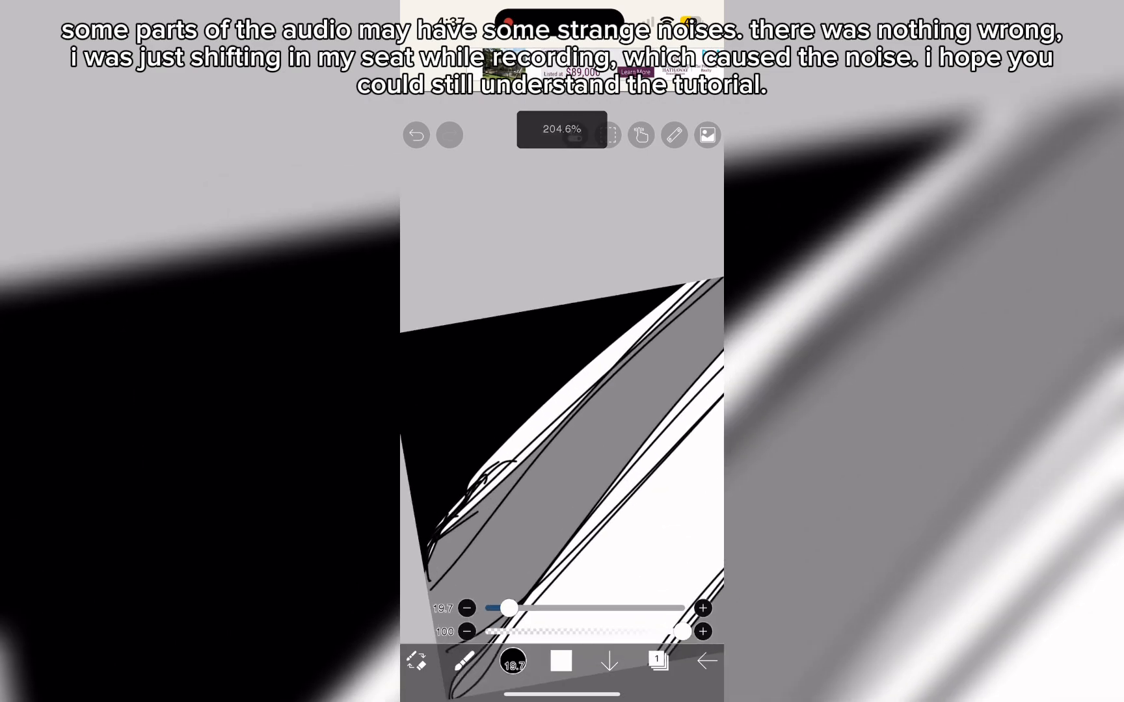
drag(509, 609, 499, 609)
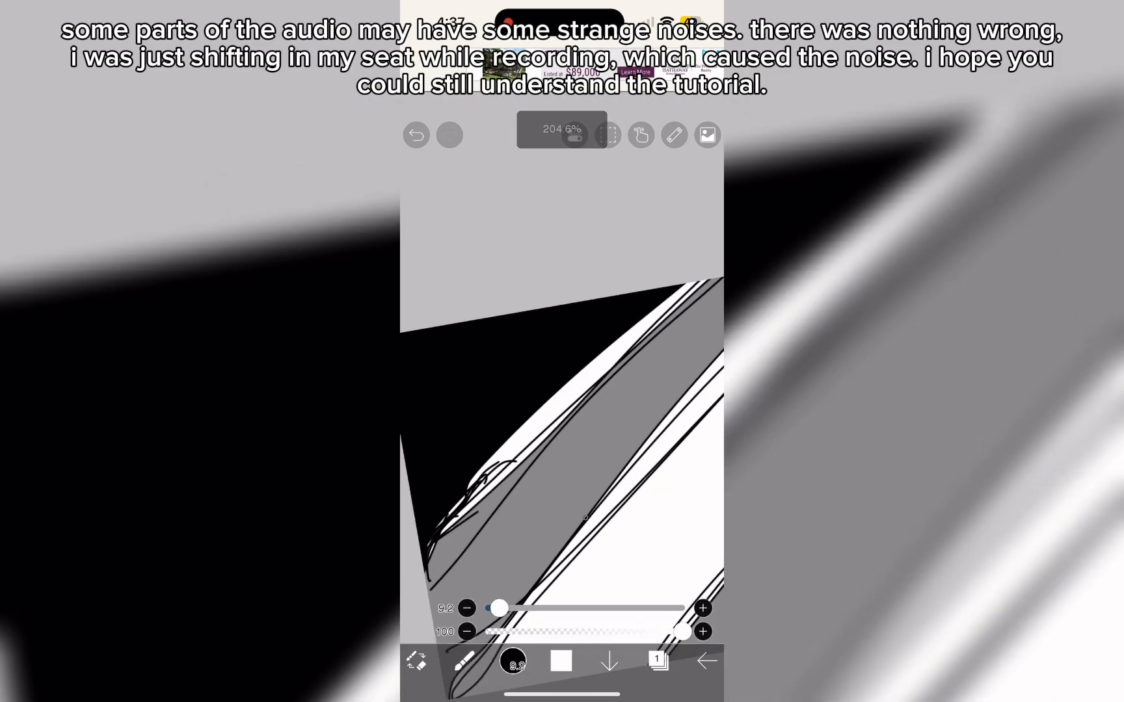
mouse_move(554, 305)
mouse_down()
mouse_move(483, 400)
mouse_move(493, 498)
mouse_up()
scroll(562, 417, down, 1)
key(ctrl+z)
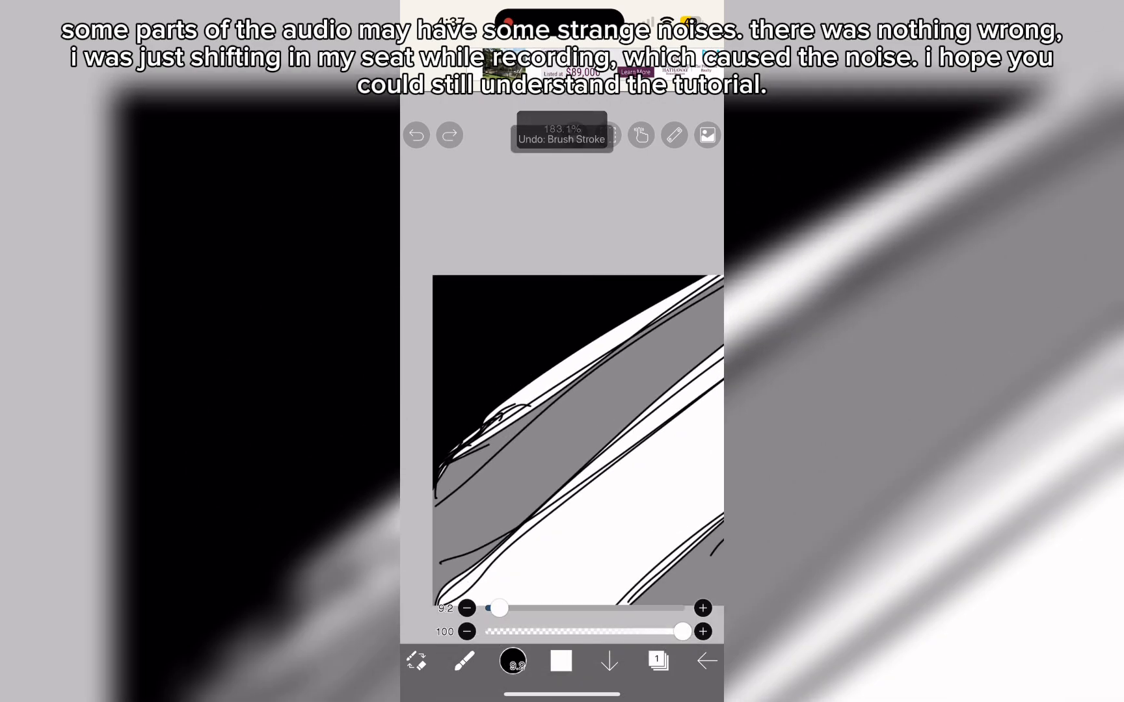
mouse_move(481, 276)
mouse_down()
mouse_move(491, 334)
mouse_move(449, 325)
mouse_move(472, 382)
mouse_move(442, 384)
mouse_move(471, 440)
mouse_move(441, 441)
mouse_move(462, 518)
mouse_up()
drag(448, 581, 456, 605)
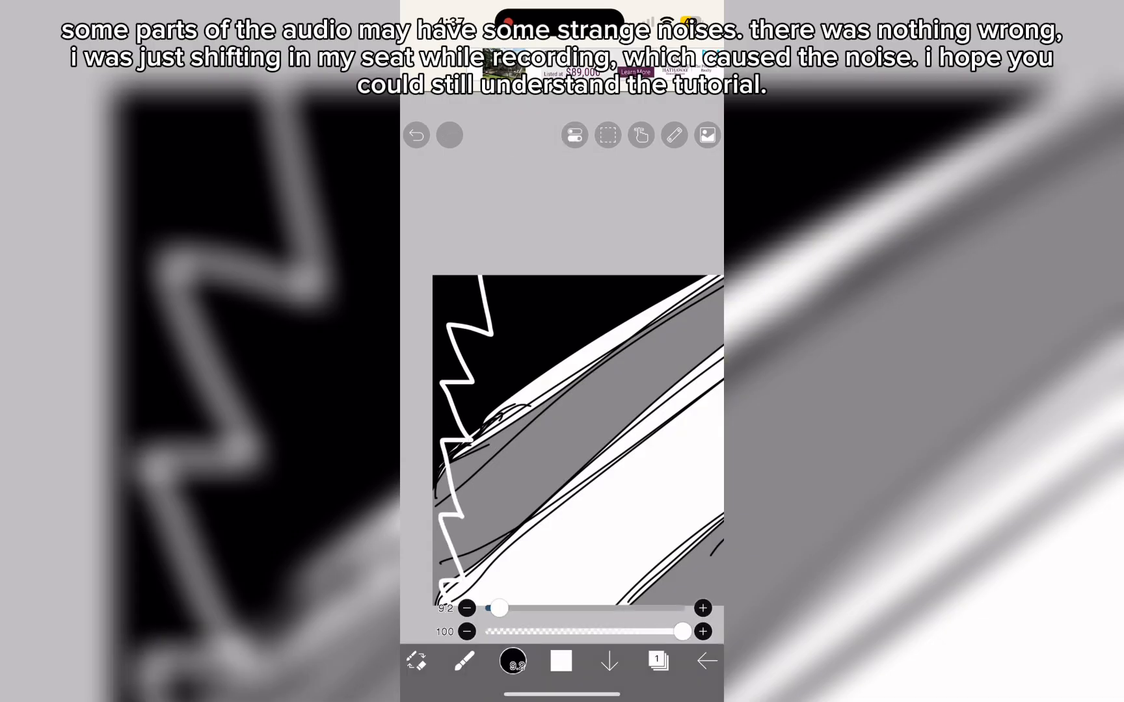
- Draw a matching white zigzag line down the canvas's right edge
scroll(561, 404, down, 5)
scroll(513, 404, up, 5)
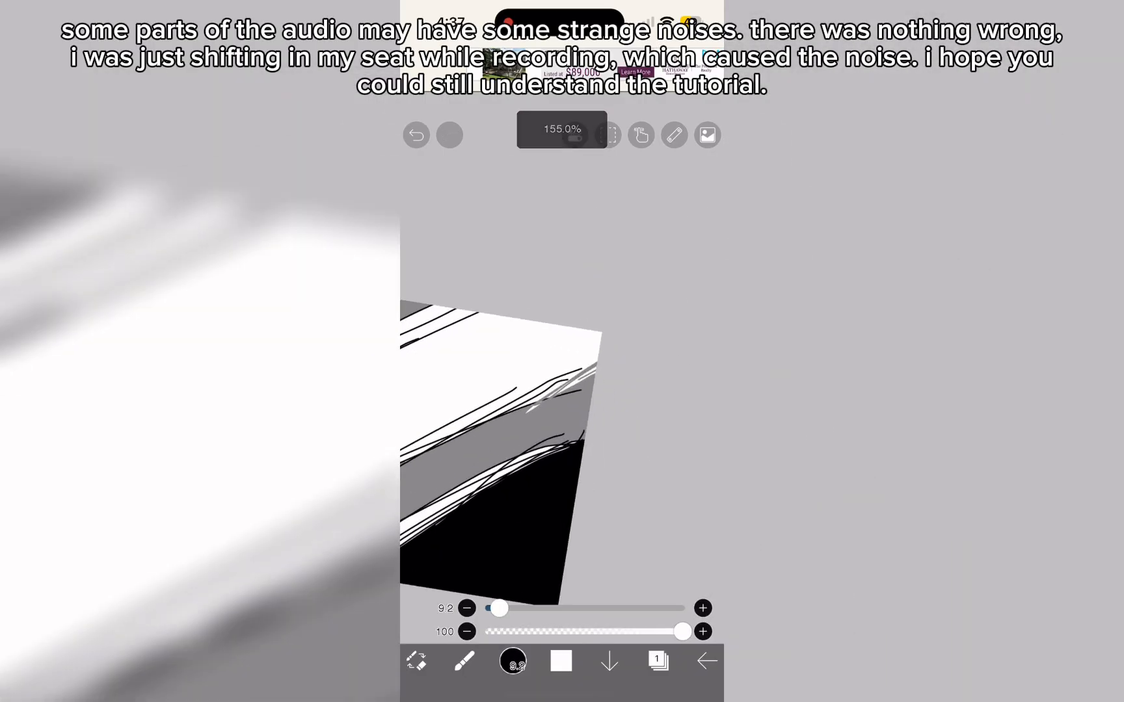
mouse_move(563, 380)
mouse_down()
mouse_move(528, 455)
mouse_move(517, 563)
mouse_move(499, 617)
mouse_move(569, 609)
mouse_move(498, 608)
mouse_move(525, 608)
mouse_move(507, 608)
mouse_up()
scroll(562, 417, down, 5)
- Switch the brush to black at size 3.1 and sketch a simple figure with head, face and shoulders mid-canvas
click(561, 661)
click(530, 429)
click(561, 661)
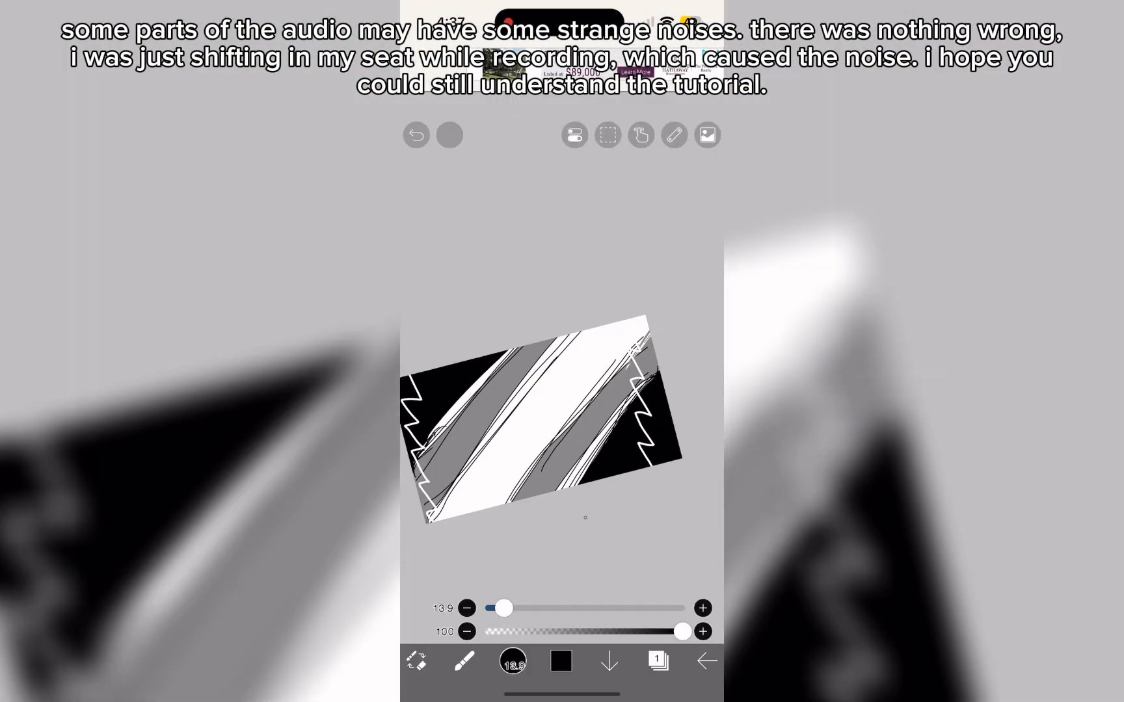
mouse_move(531, 369)
mouse_down()
mouse_move(545, 370)
mouse_move(582, 470)
mouse_up()
scroll(540, 416, up, 1)
click(416, 135)
click(417, 135)
mouse_move(536, 376)
mouse_down()
mouse_move(511, 381)
mouse_move(564, 396)
mouse_move(508, 488)
mouse_up()
mouse_move(506, 411)
mouse_down()
mouse_move(492, 414)
mouse_move(541, 393)
mouse_up()
scroll(547, 422, down, 4)
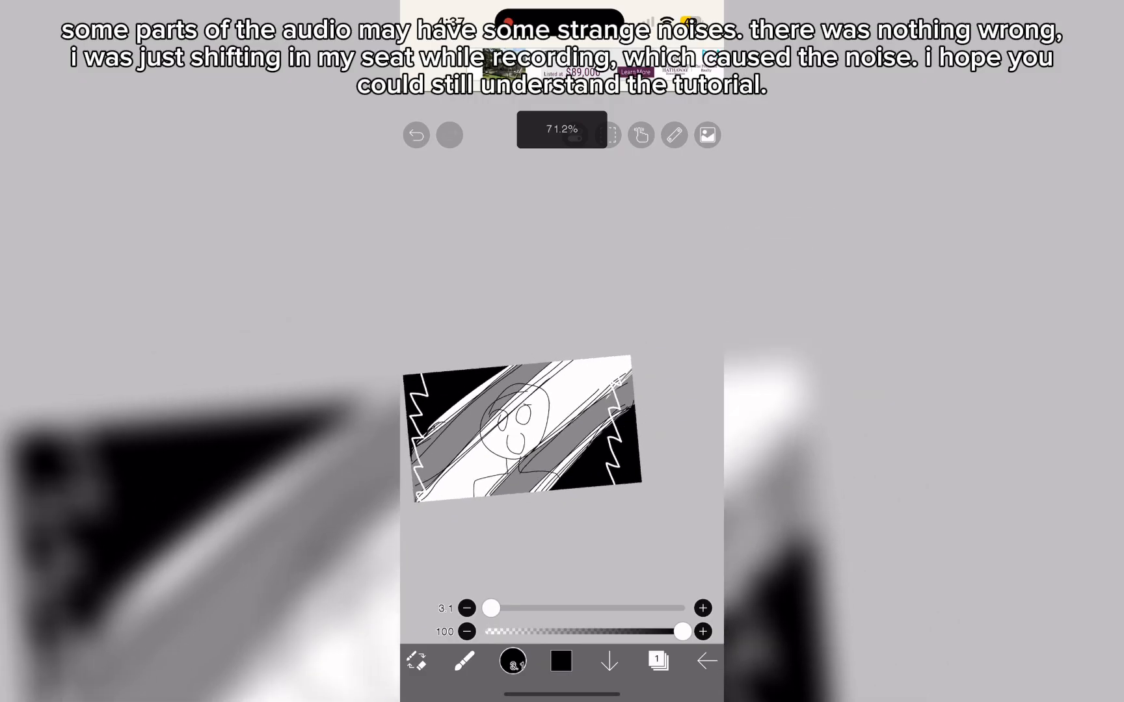
scroll(564, 397, up, 2)
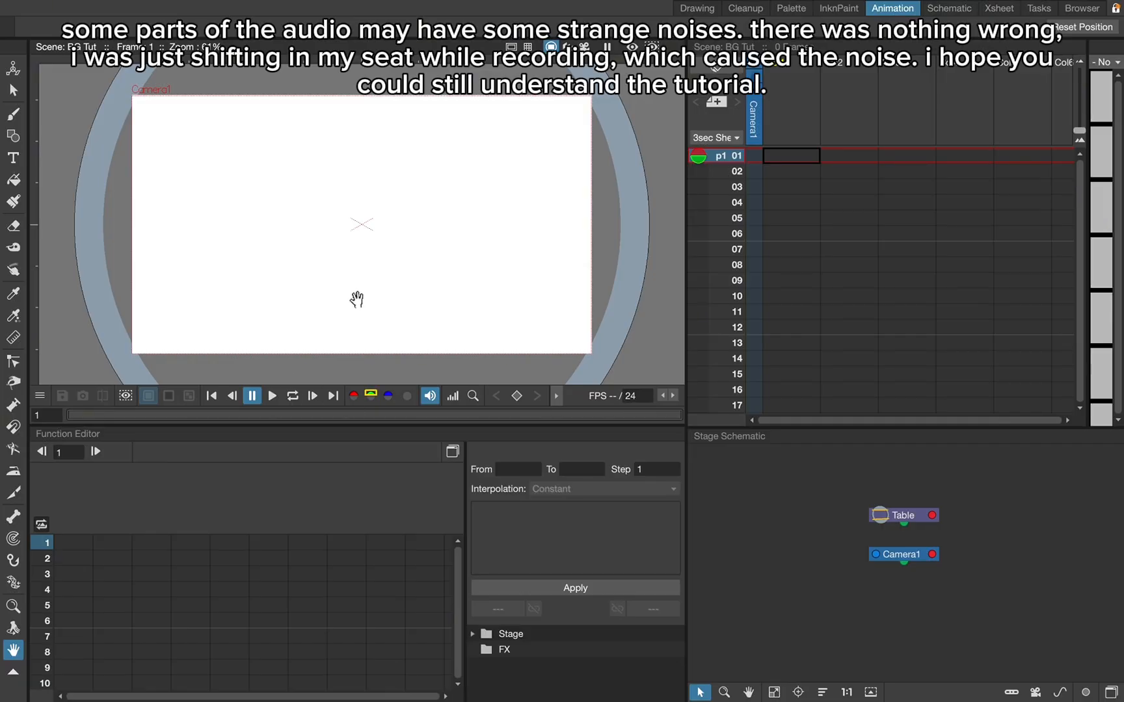
- Switch to OpenToonz, draw a rectangle slightly larger than the camera frame and fill it with the current black style
click(12, 116)
click(15, 180)
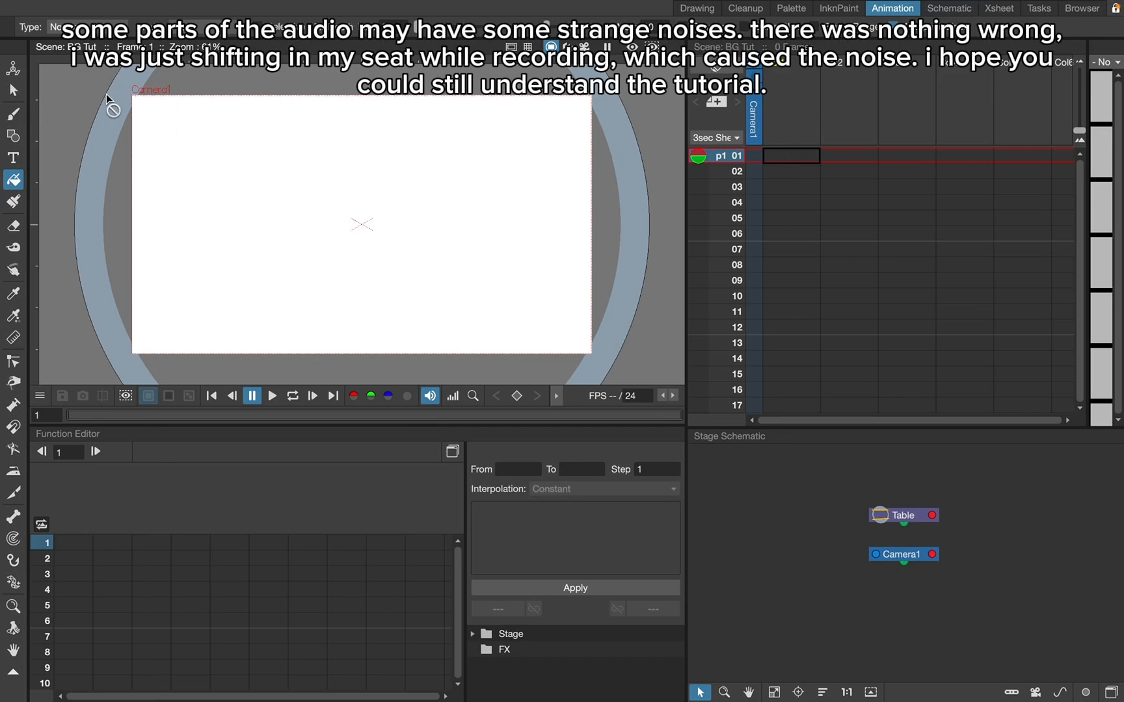
click(13, 136)
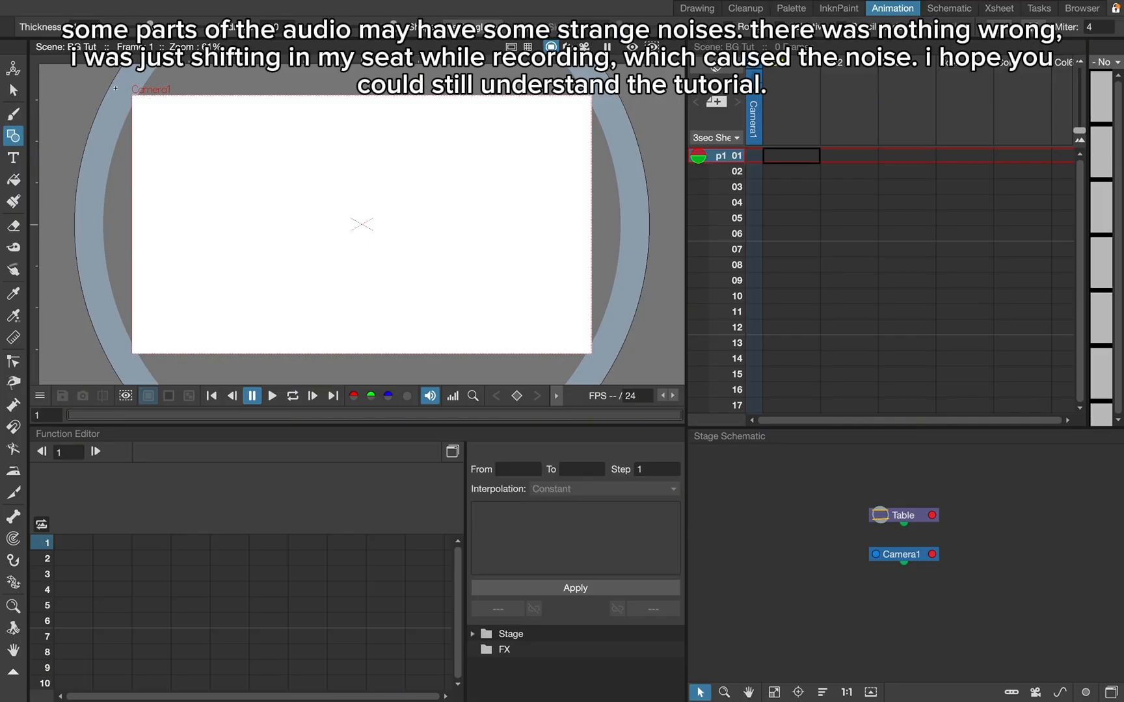
drag(118, 86, 604, 363)
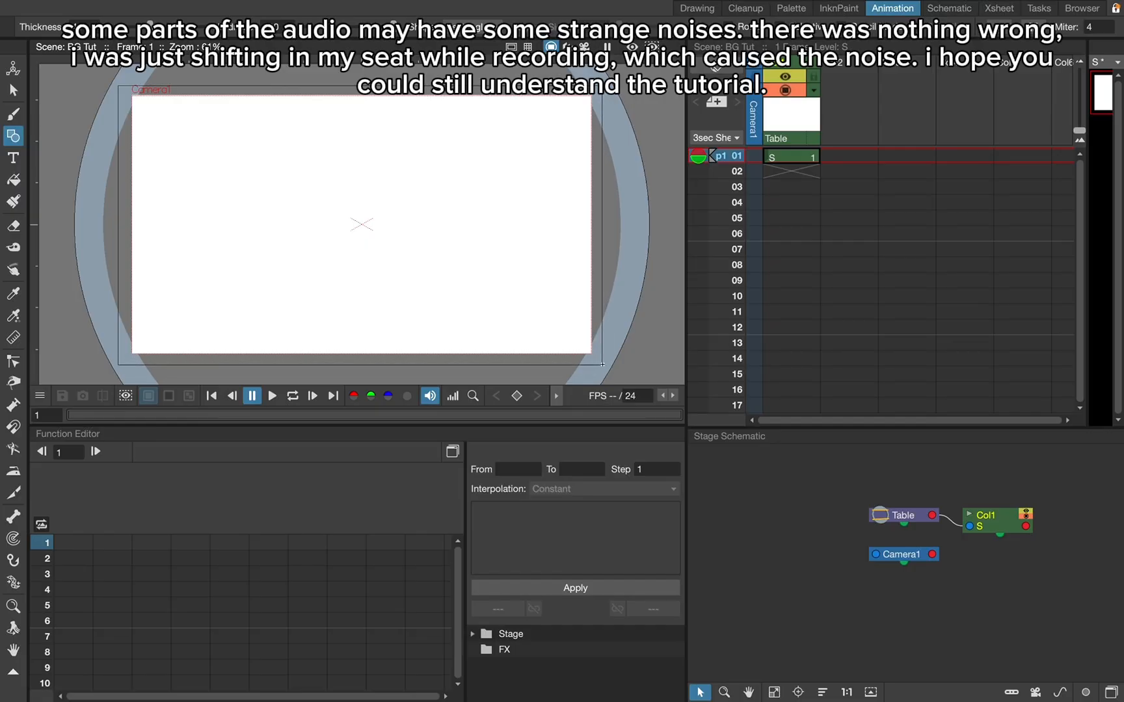
click(14, 180)
click(332, 181)
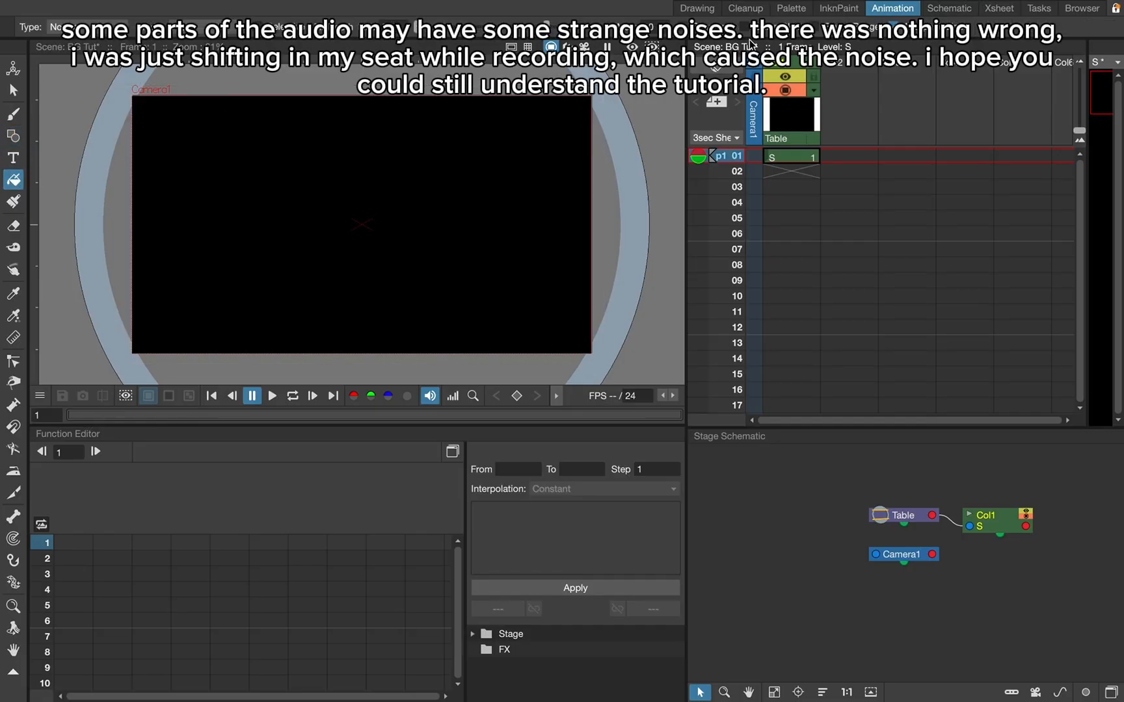
- Recolor the background rectangle's style to pale blue with H 219, S 8, V 100 and return to the Animation workspace
click(697, 9)
mouse_move(1058, 132)
mouse_down()
mouse_move(1070, 146)
mouse_move(1054, 103)
mouse_move(1059, 114)
mouse_up()
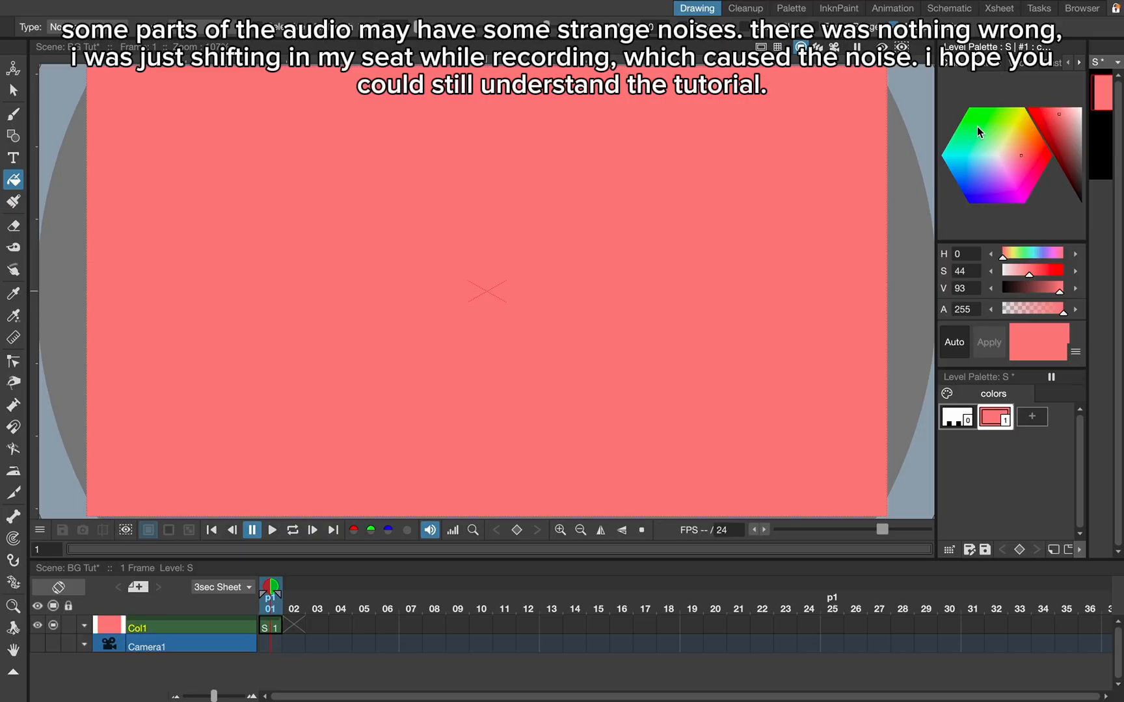
click(980, 126)
drag(989, 163, 987, 163)
drag(1071, 121, 1078, 108)
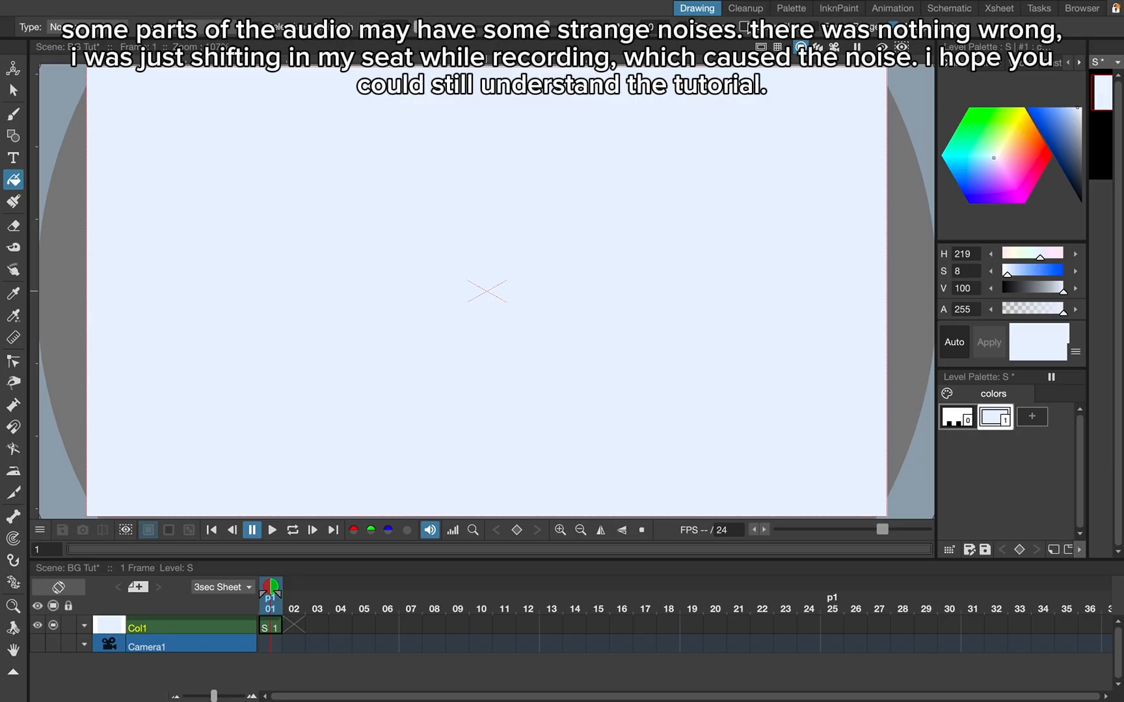
click(884, 9)
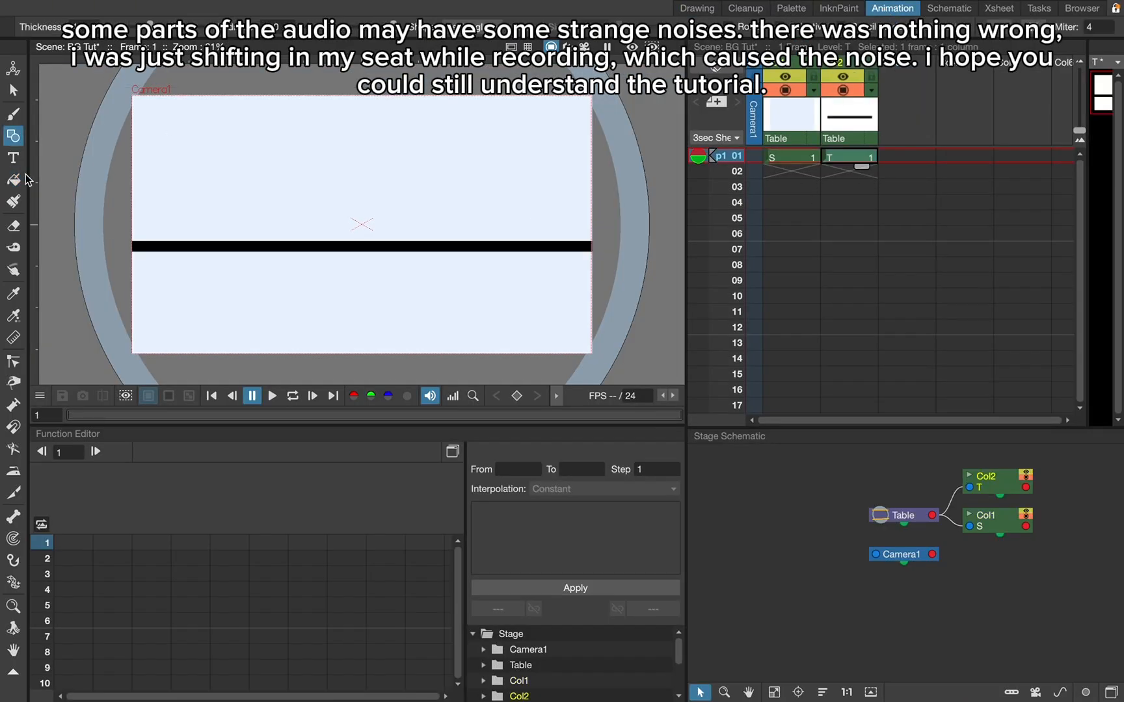
- Create a vector level in the second column and shape a black rectangle diagonally across the frame's upper half
drag(592, 251, 593, 328)
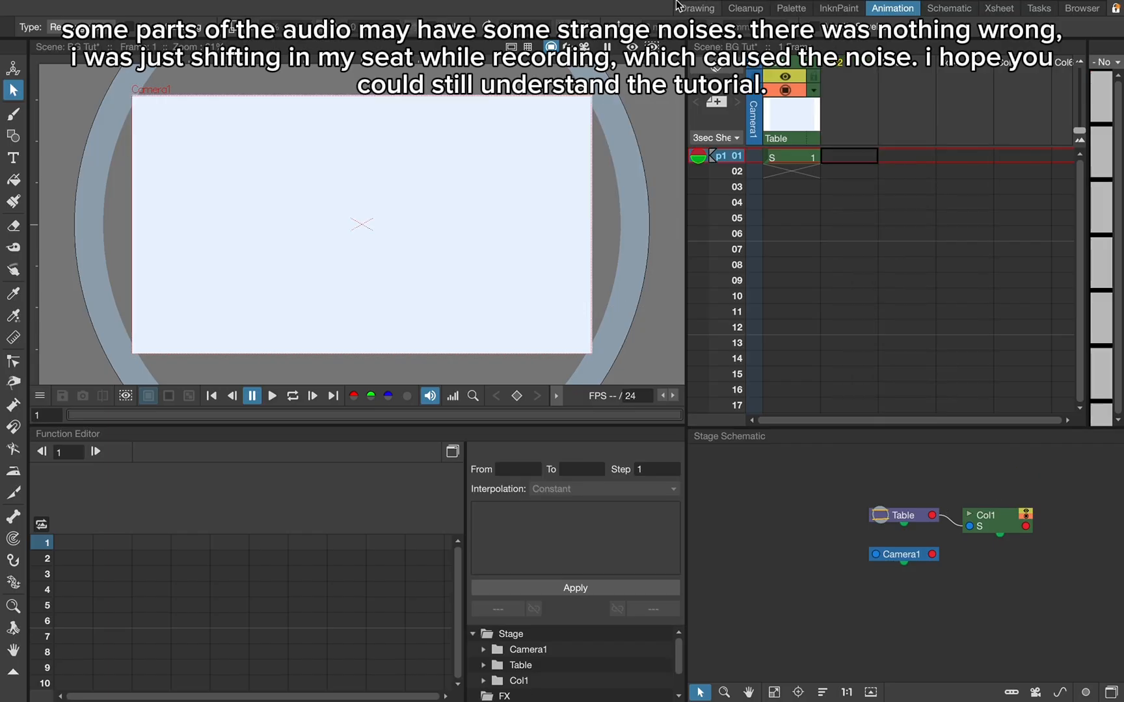
click(284, 9)
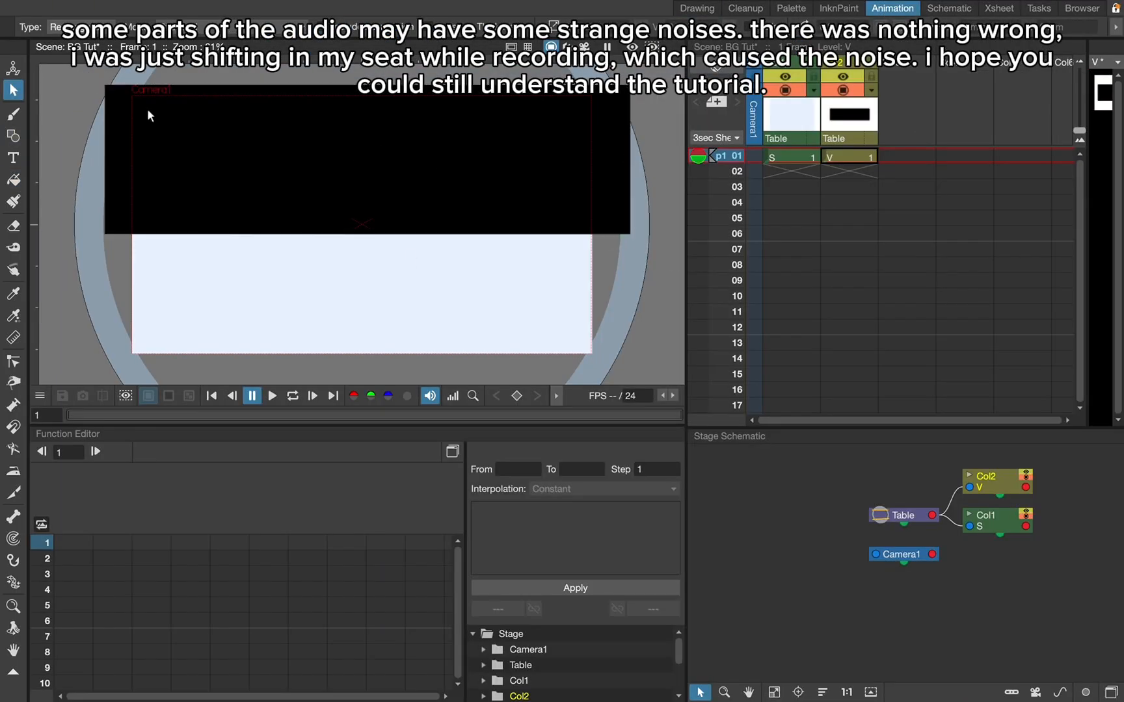
drag(630, 234, 645, 223)
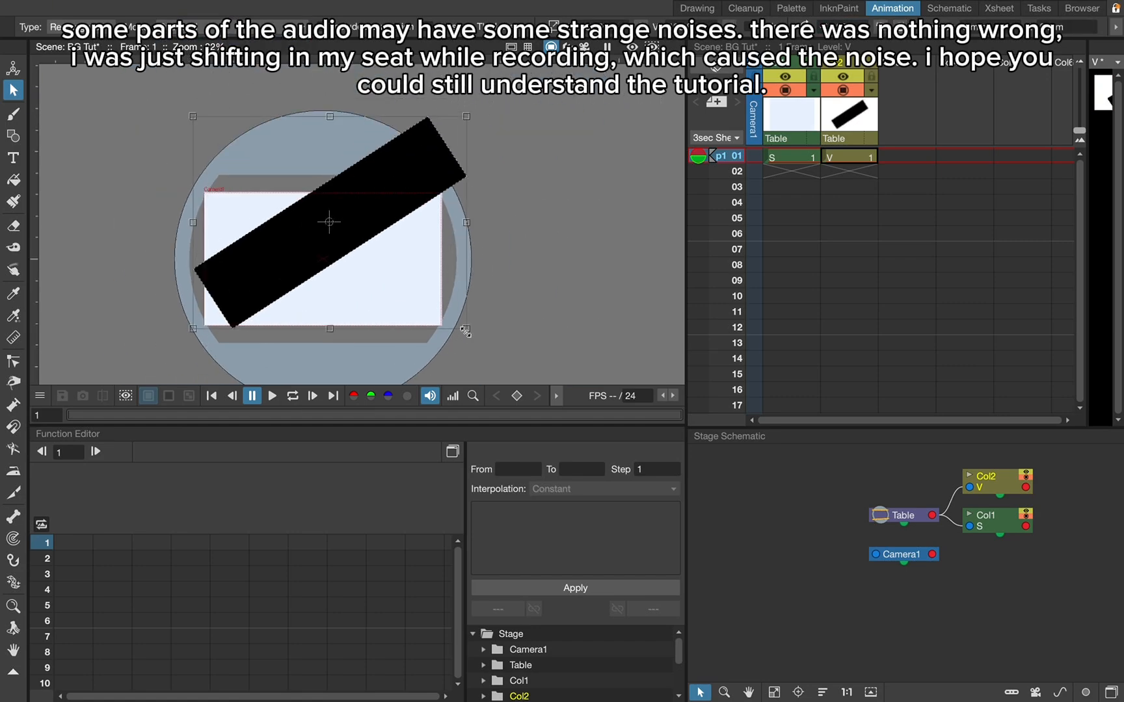
drag(465, 331, 551, 295)
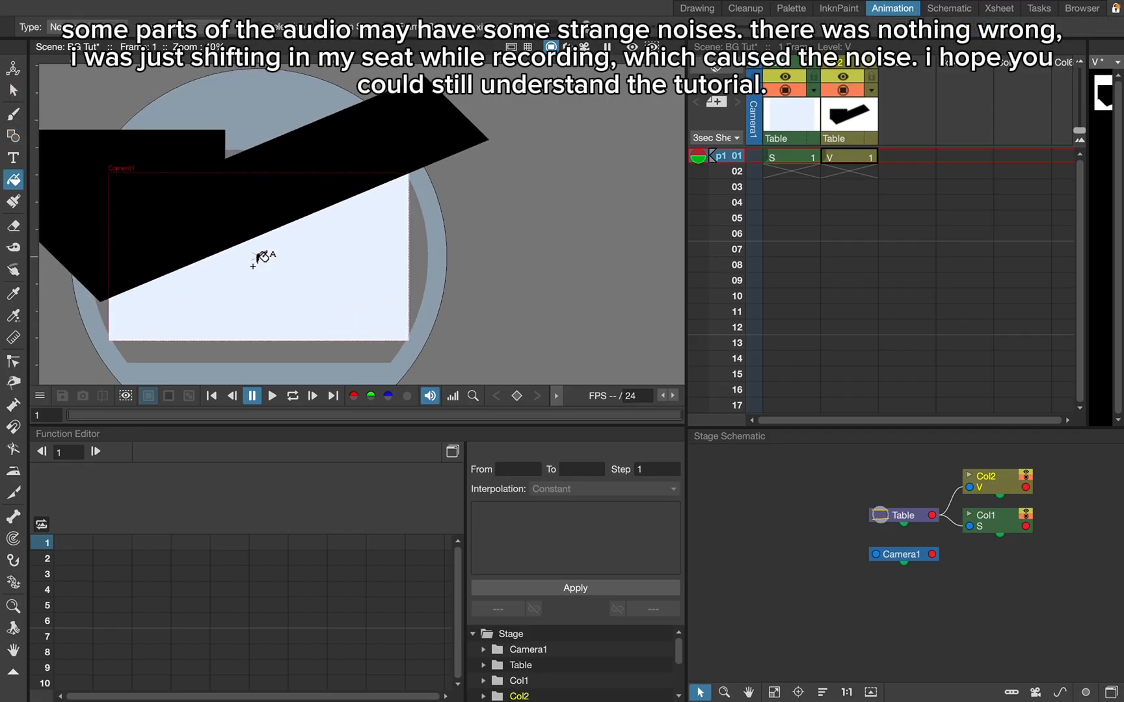
- Cover the open areas above and beside the tilted black shape with two more black-filled rectangles
scroll(352, 234, up, 3)
click(13, 137)
scroll(330, 283, down, 3)
drag(67, 101, 476, 175)
click(13, 180)
click(227, 124)
click(13, 136)
drag(66, 151, 211, 289)
click(13, 180)
click(110, 235)
- Copy the black shape's cell, create a new level and paste the copied cell into the third column
right_click(842, 159)
click(926, 422)
right_click(912, 154)
click(268, 8)
mouse_move(279, 26)
click(461, 28)
click(679, 422)
click(613, 408)
click(587, 523)
click(907, 157)
key(super+v)
click(907, 173)
key(Delete)
- Try moving the pasted black shape with the Selection tool, and undo the change
click(13, 90)
drag(413, 135, 483, 172)
click(857, 158)
click(887, 158)
key(super+z)
- Delete the black shape's cells from the third and second columns
right_click(895, 156)
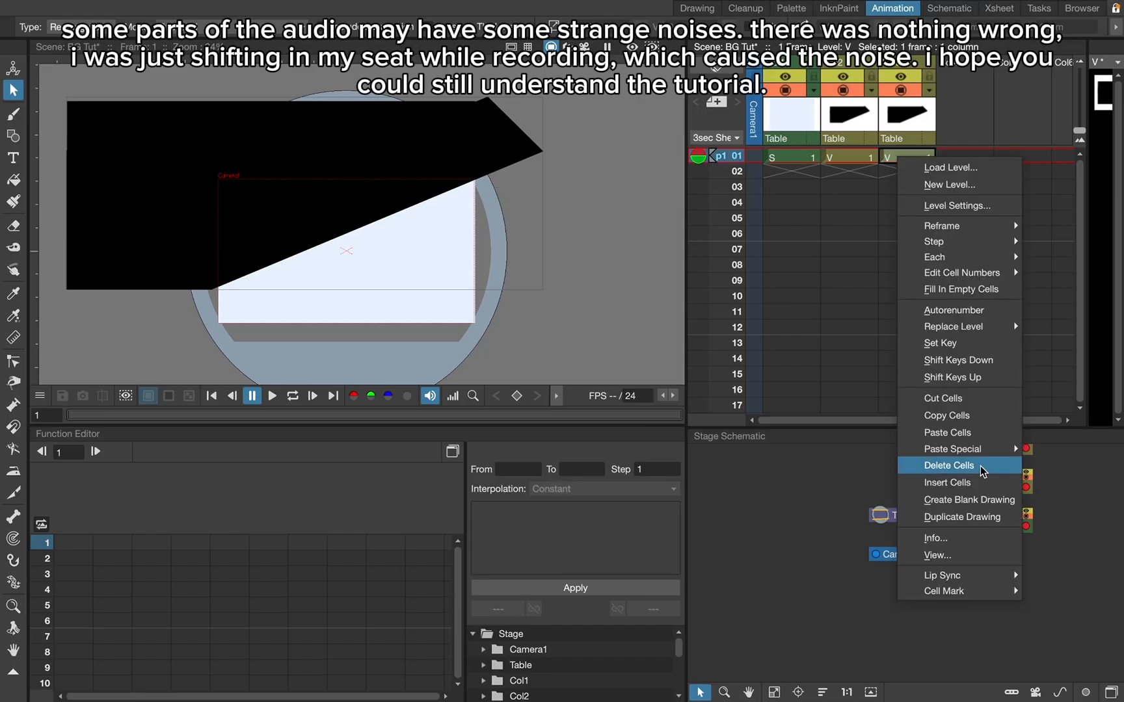
click(983, 466)
right_click(855, 157)
click(924, 468)
- Create a new Toonz Vector Level in the empty second column and activate the Geometric tool
click(282, 8)
mouse_move(286, 26)
click(462, 27)
click(603, 423)
click(611, 437)
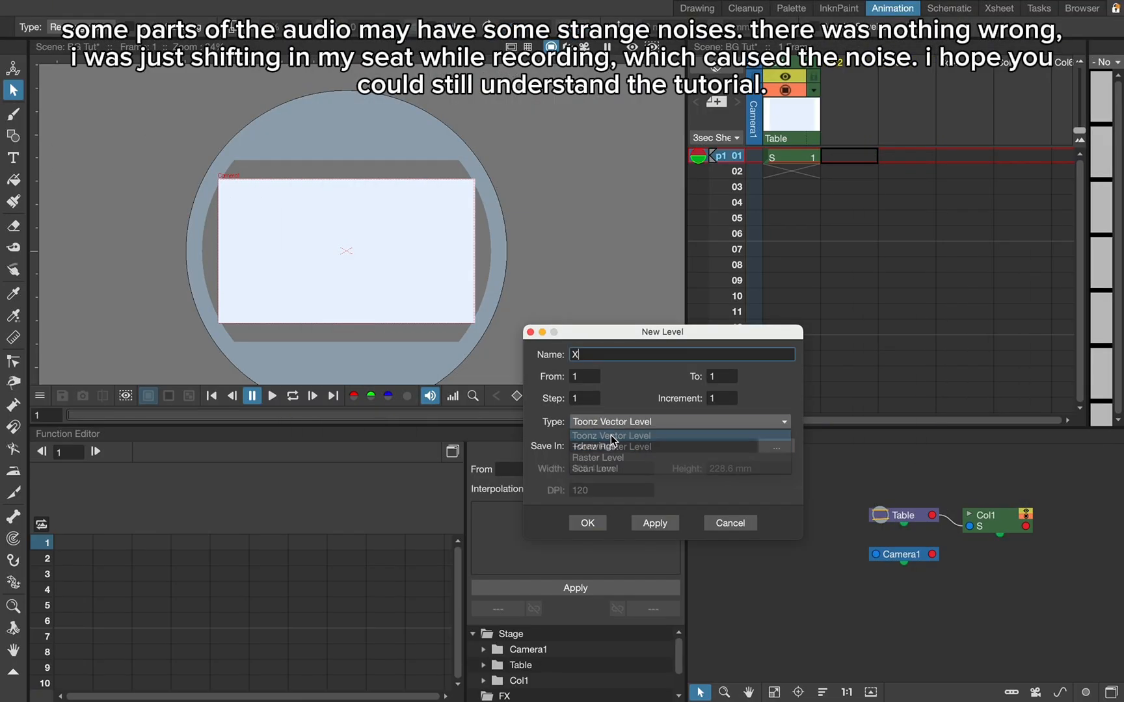
click(588, 523)
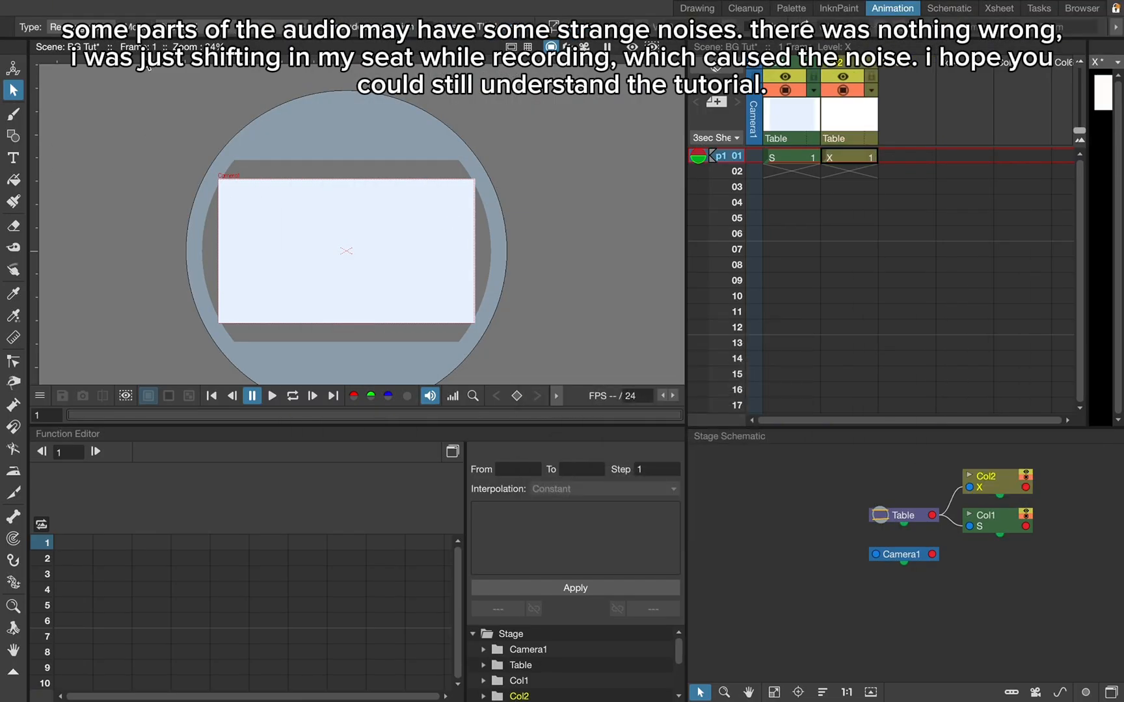
click(14, 136)
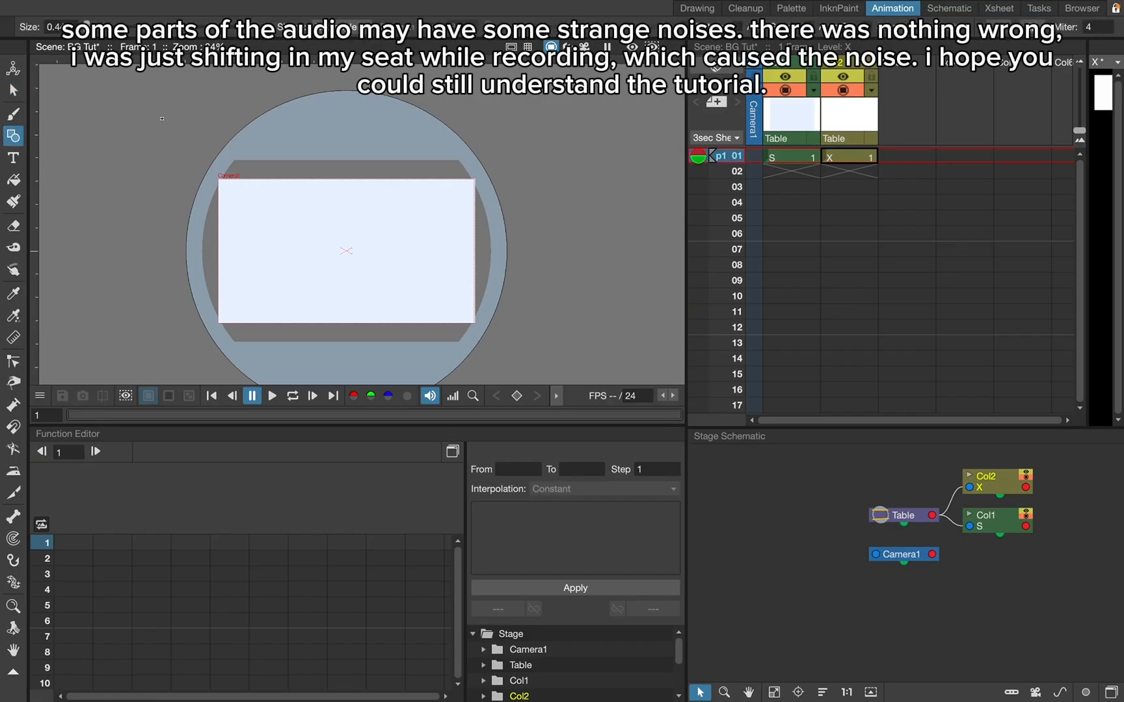
- Draw a rectangle larger than the camera frame on the new vector level and fill it with black
drag(162, 104, 525, 334)
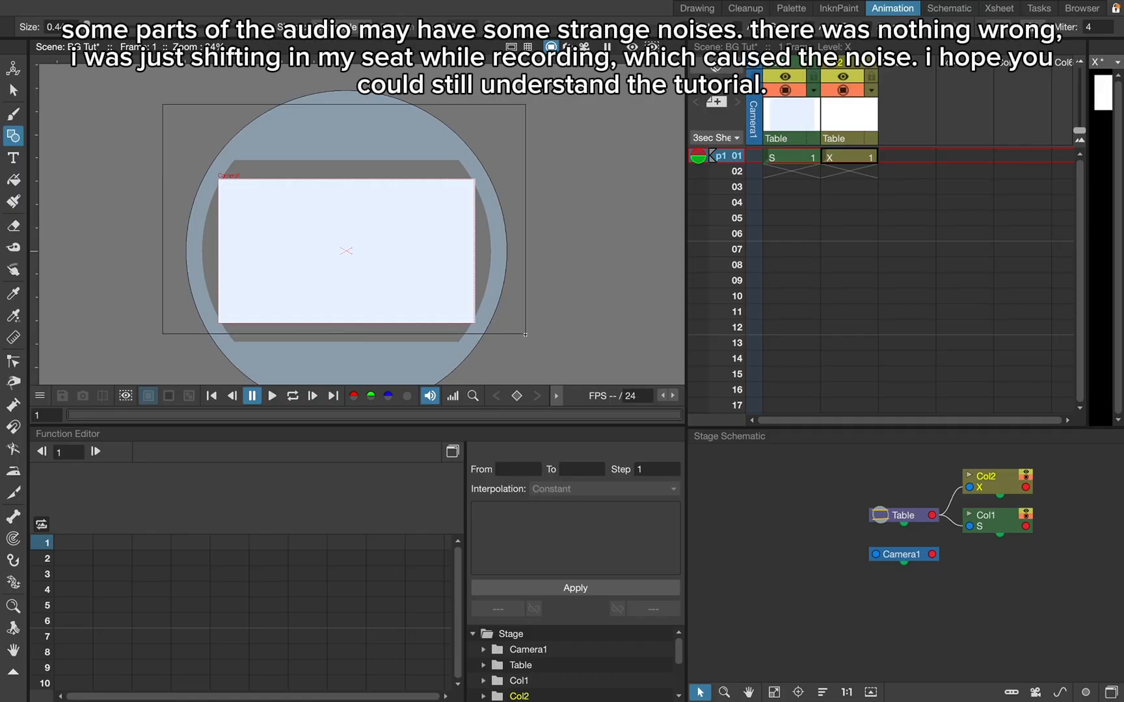
click(14, 179)
click(285, 190)
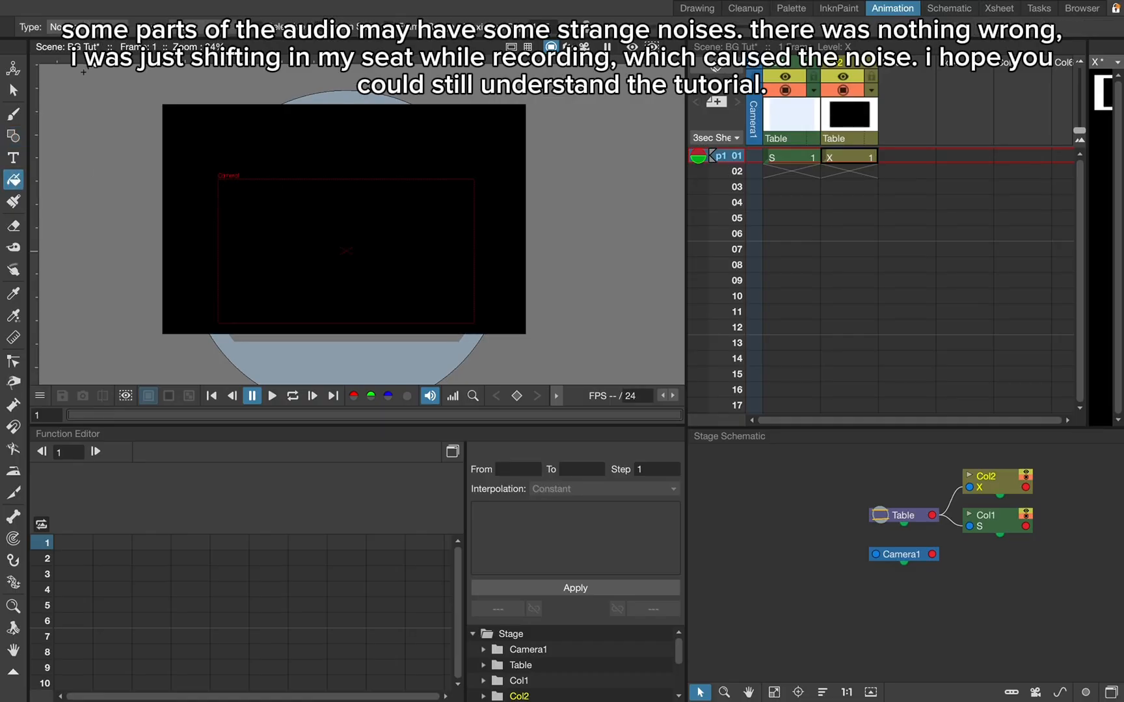
- Select the black rectangle and rotate it counterclockwise into a steep diagonal across the camera frame
click(13, 90)
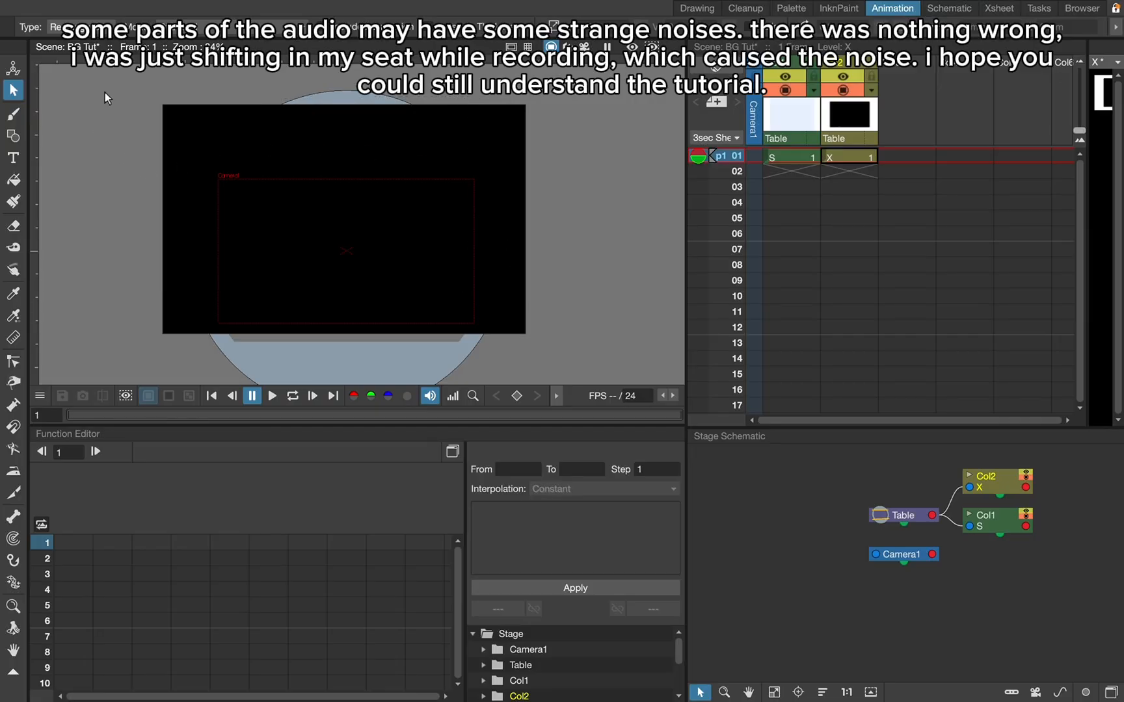
drag(595, 318, 660, 348)
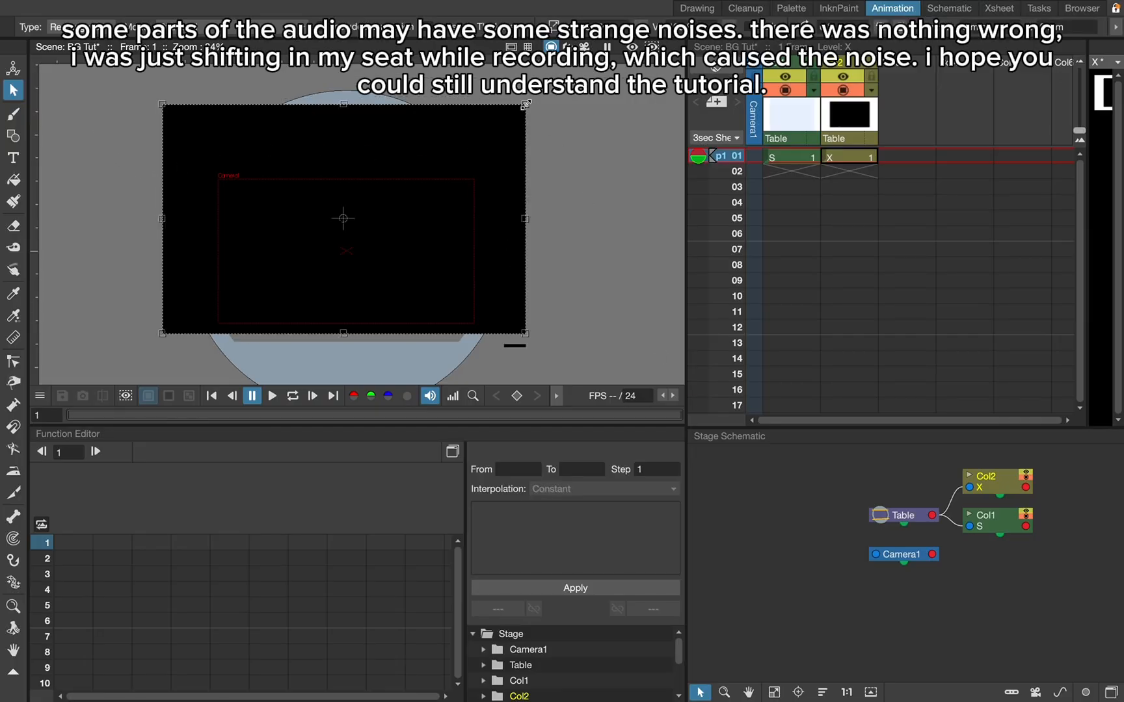
drag(512, 120, 416, 91)
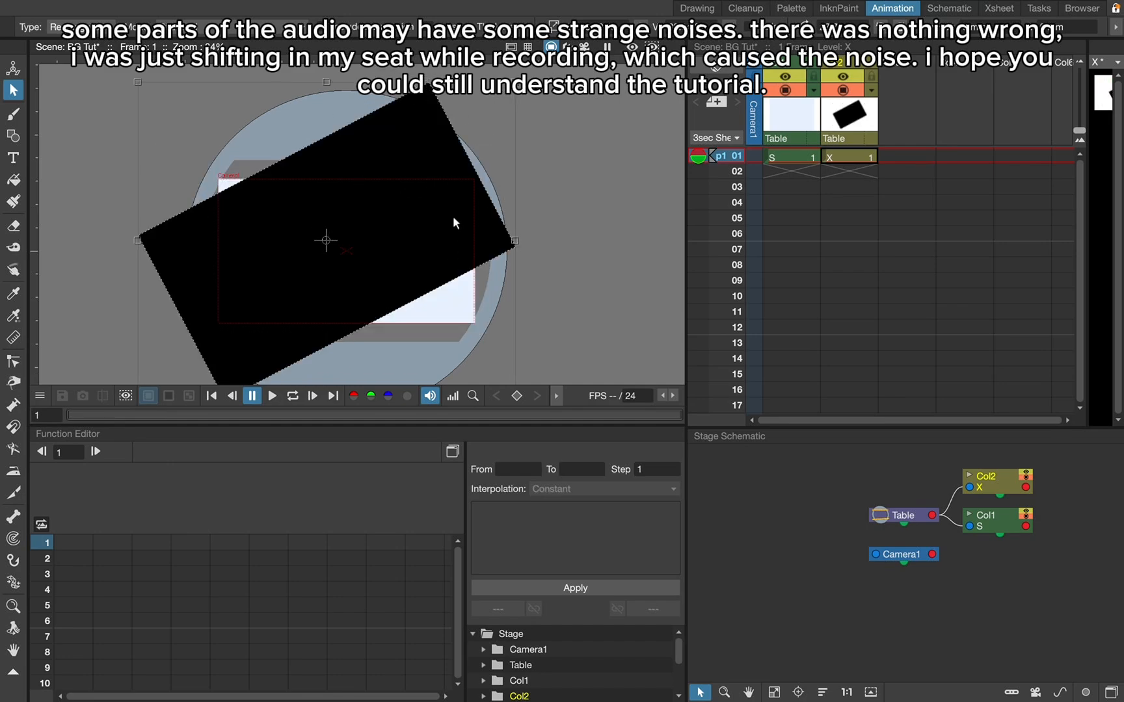
drag(424, 163, 437, 178)
click(320, 240)
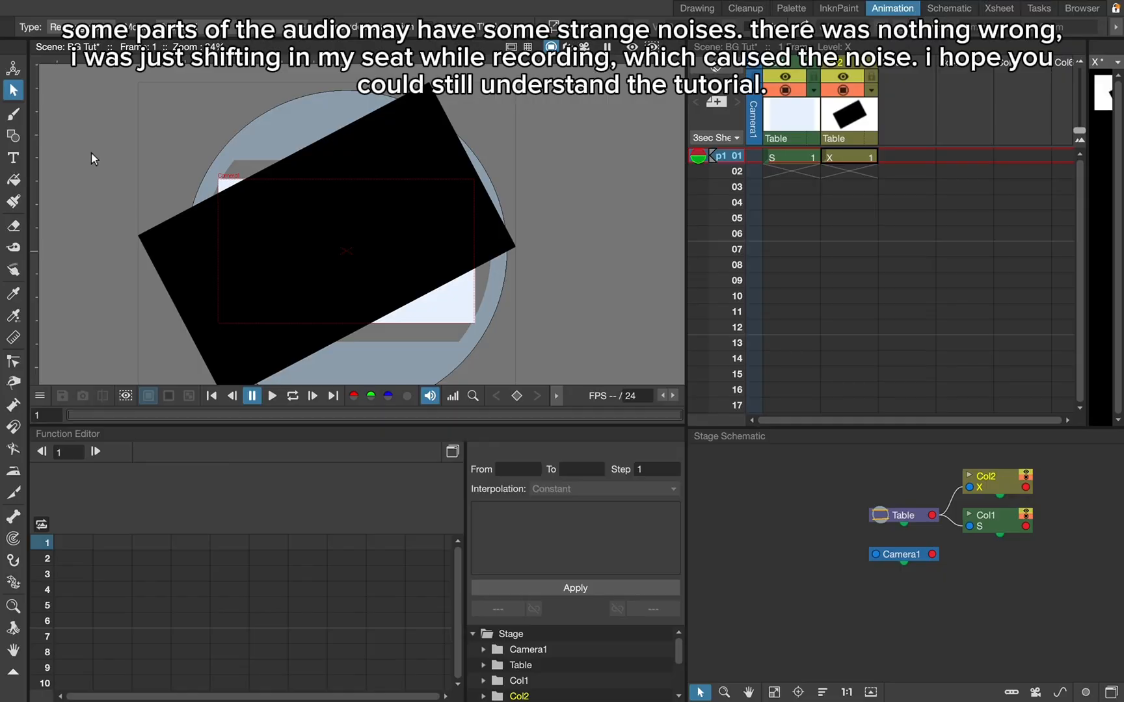
click(72, 26)
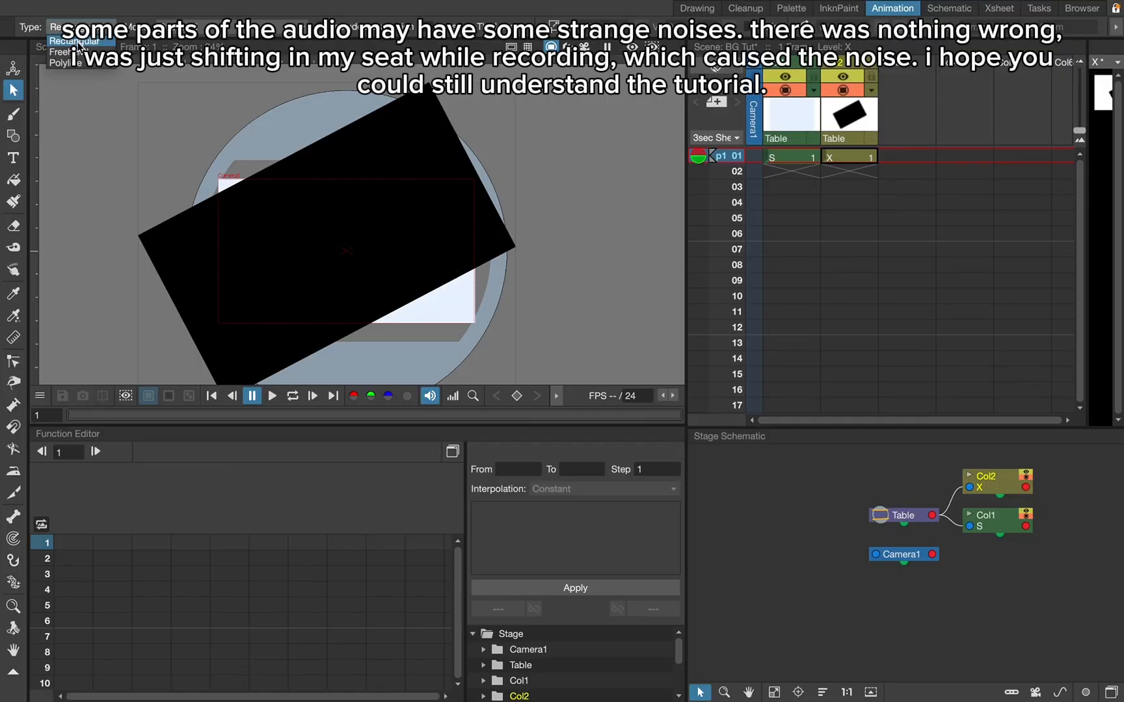
click(93, 21)
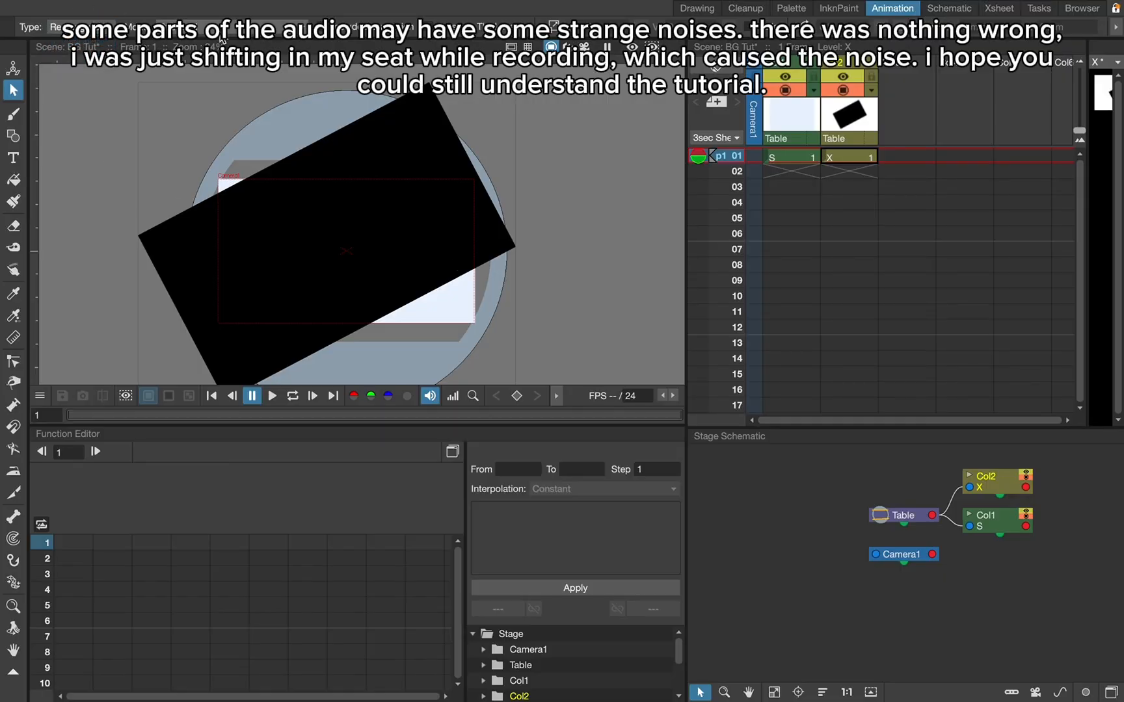
click(219, 27)
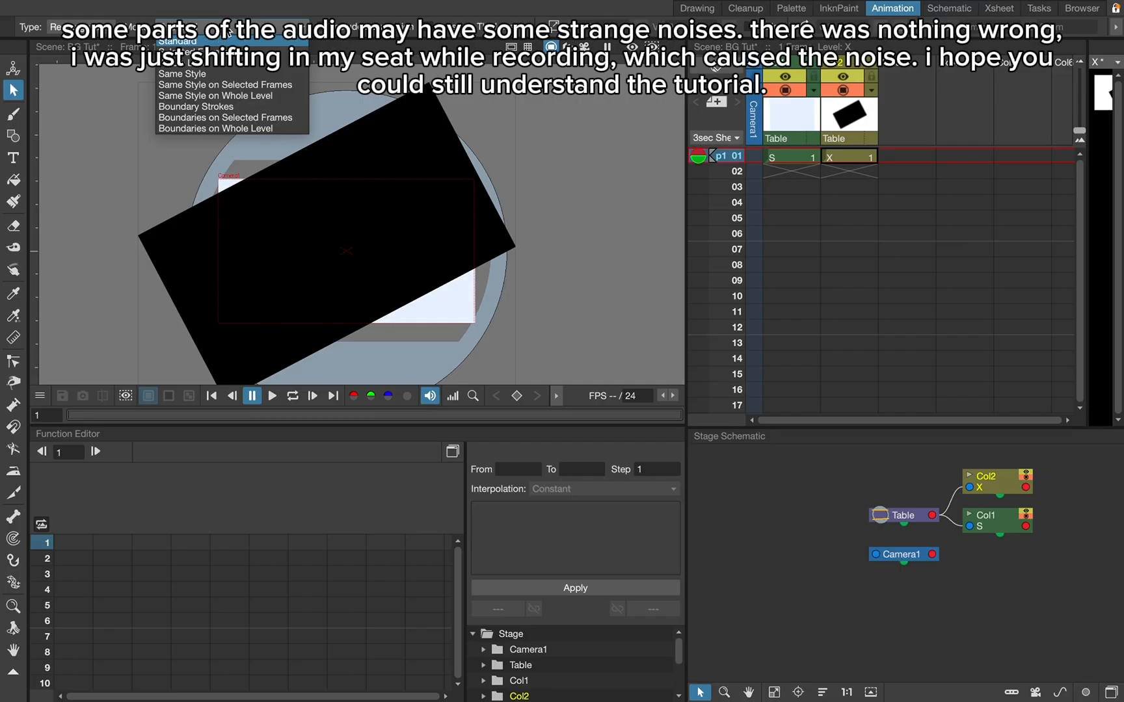
click(228, 31)
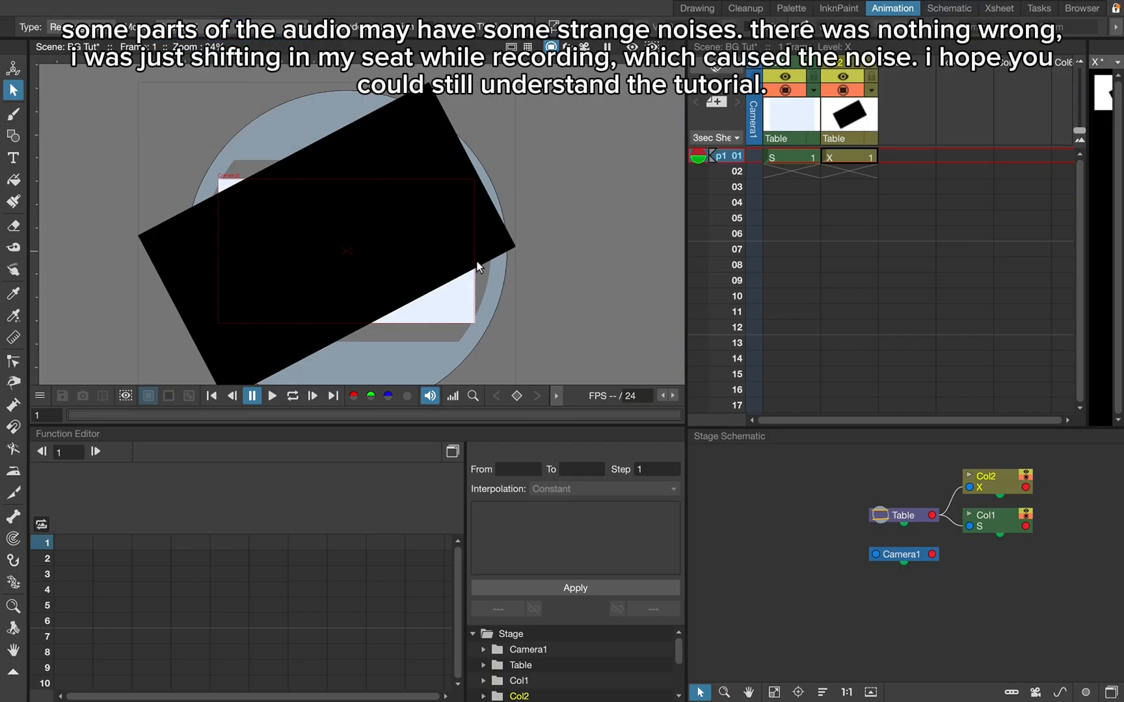
- Select the whole tilted rectangle and nudge it upward in small increments
drag(591, 85, 199, 411)
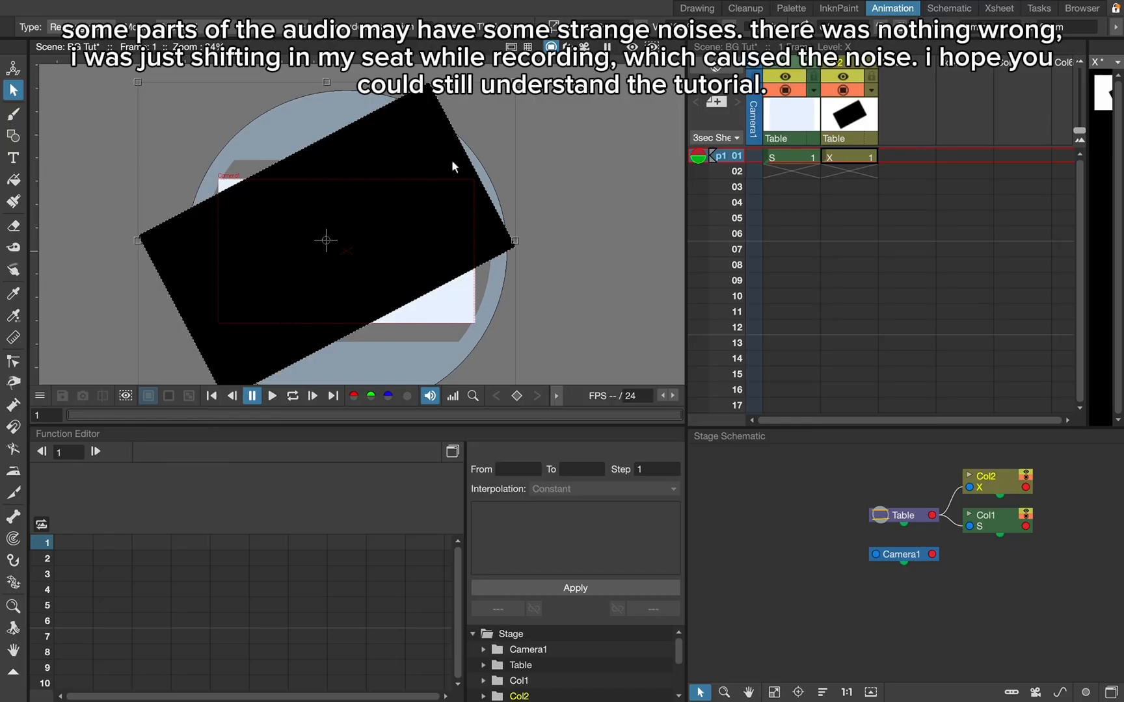
key(Up)
key(Up)
key(Up)
key(Up)
key(Up)
key(Up)
key(Up)
key(Up)
key(Up)
key(Up)
key(Up)
key(Up)
key(Up)
key(Up)
key(Up)
key(Up)
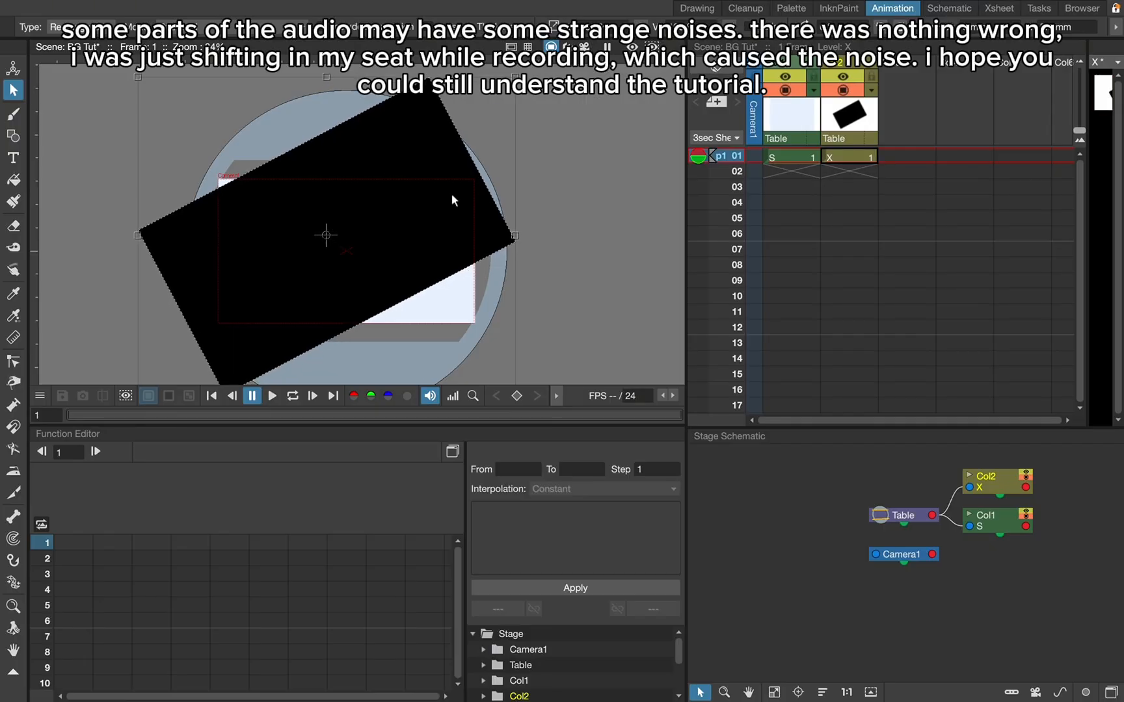
key(Up)
key(Up)
key(Up)
key(Up)
key(Up)
key(Up)
key(Up)
key(Up)
key(Up)
key(Up)
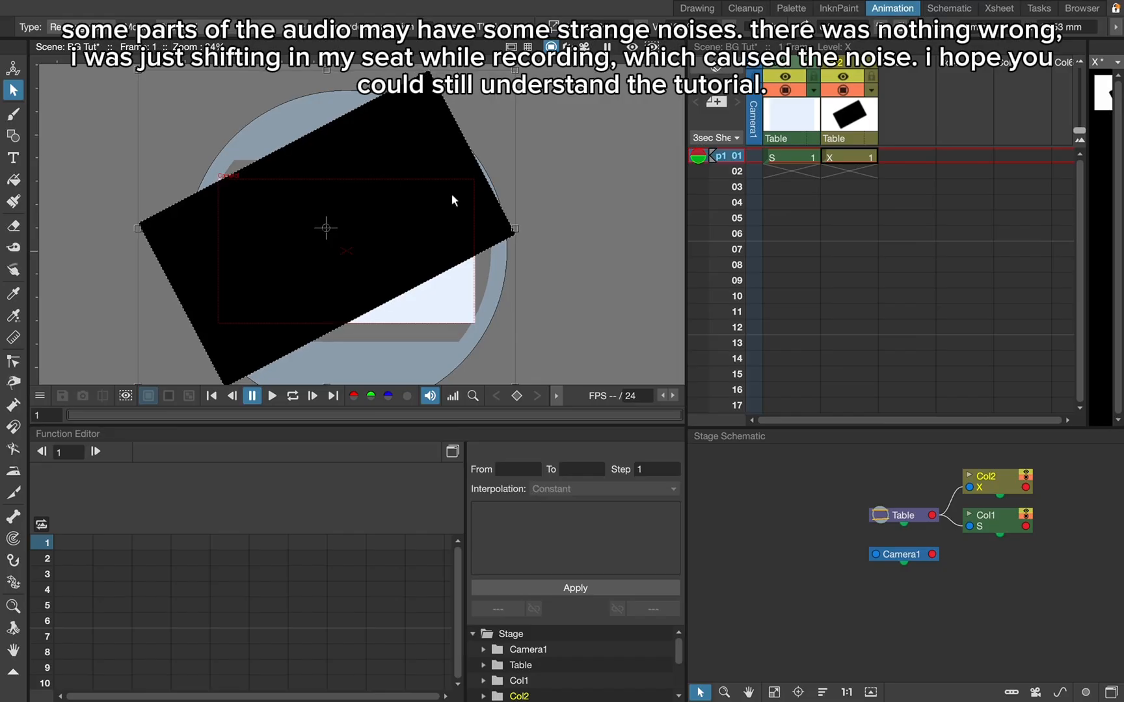
key(Up)
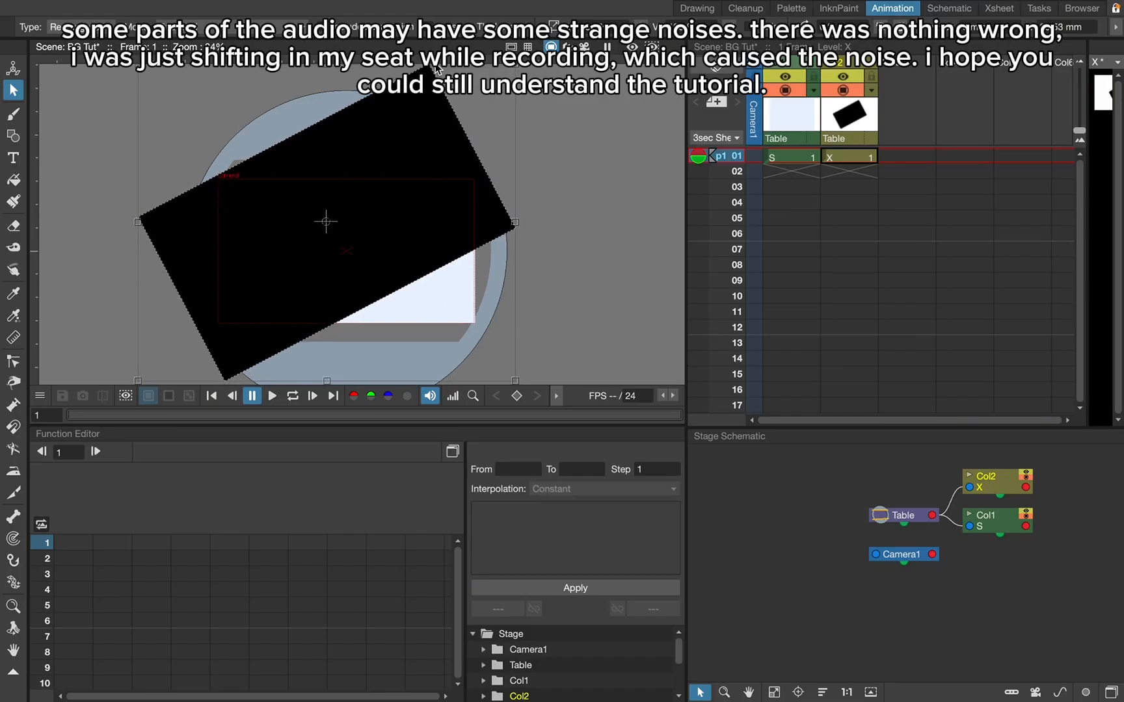
- Rotate the black rectangle to a shallower diagonal and move it up so it covers only the upper part of the camera frame
scroll(371, 314, down, 1)
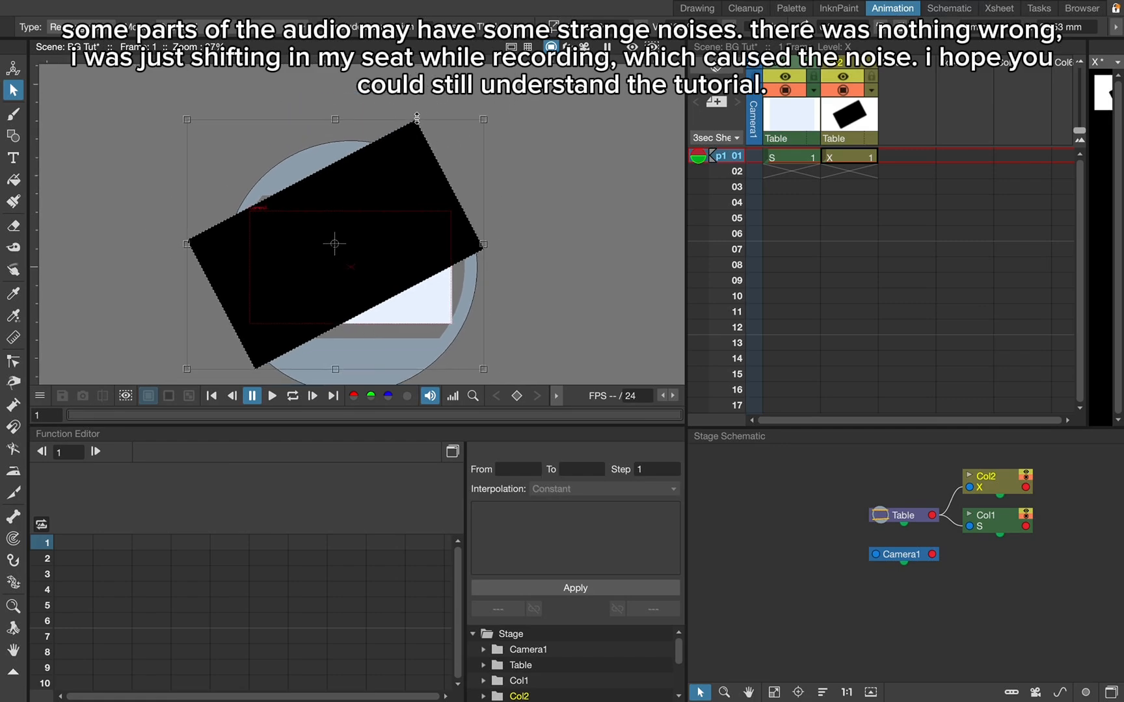
drag(488, 118, 519, 149)
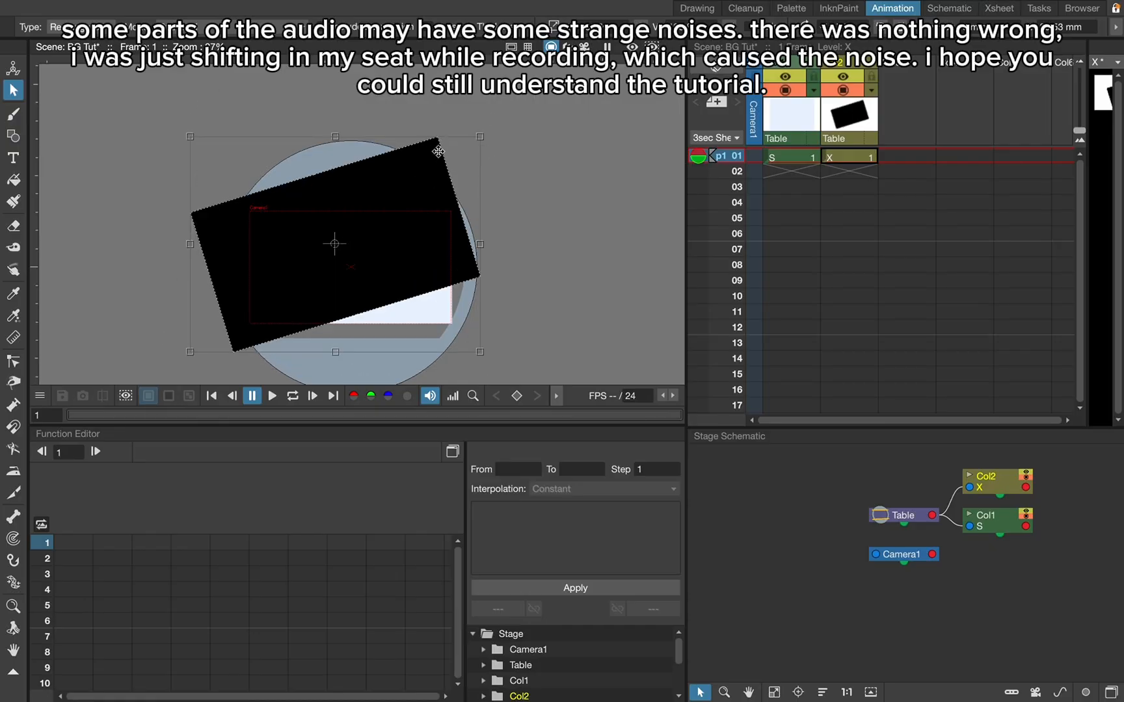
drag(440, 150, 445, 107)
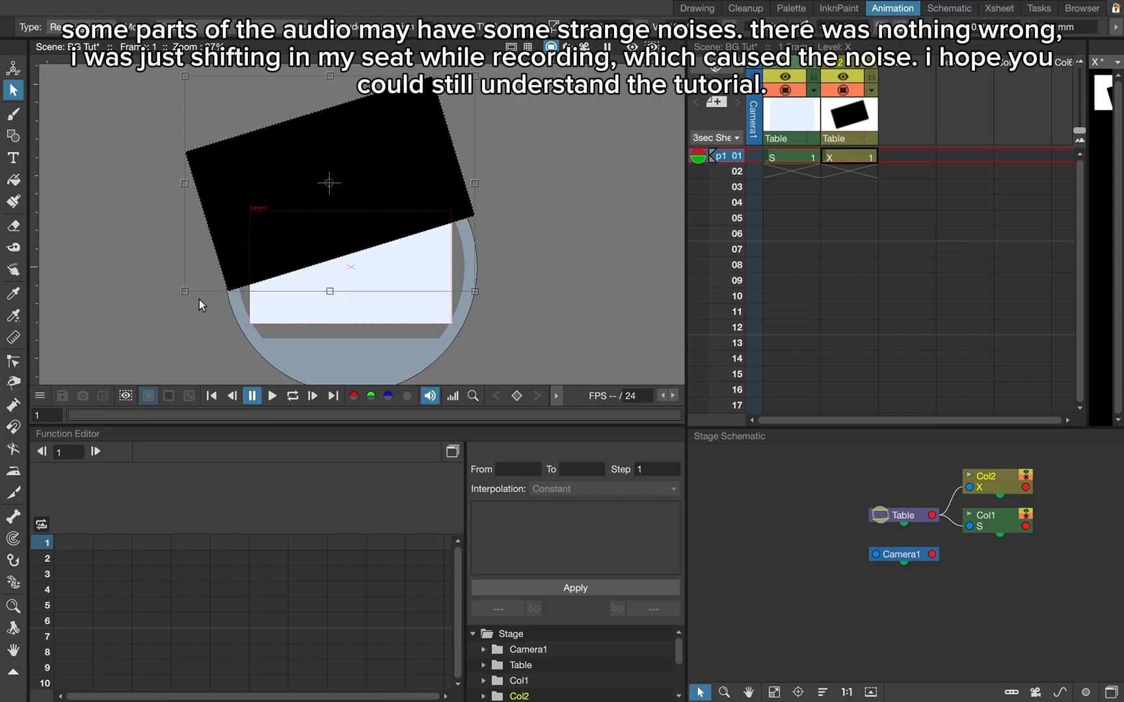
scroll(325, 374, down, 1)
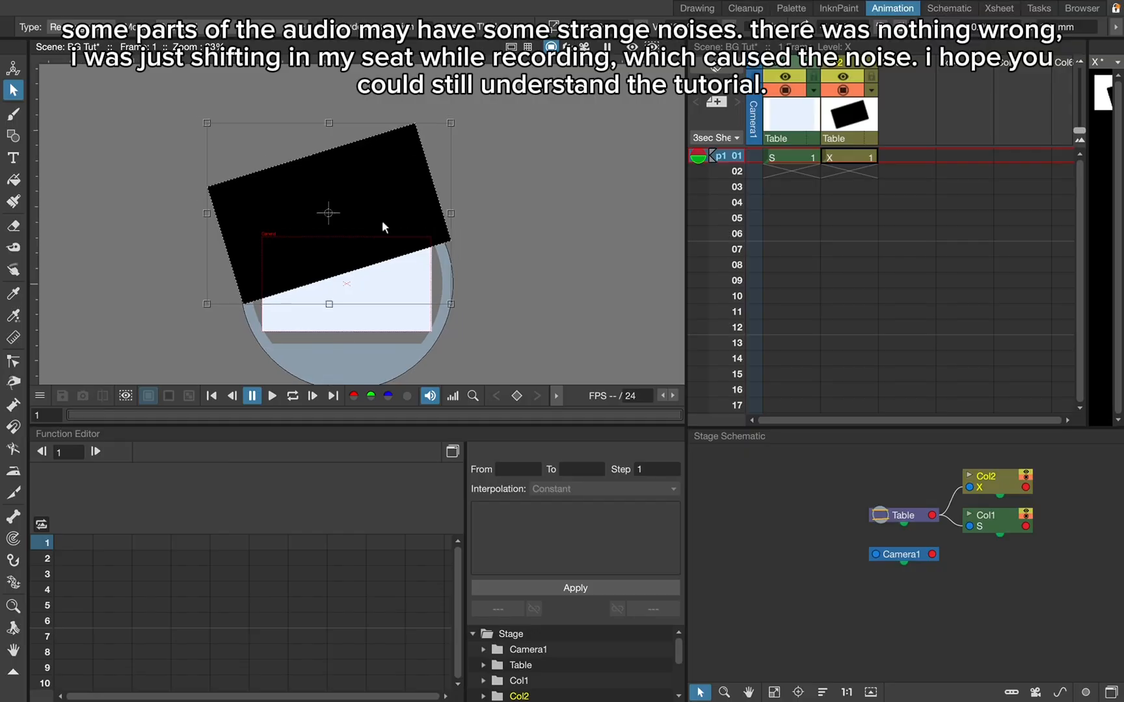
drag(459, 119, 479, 138)
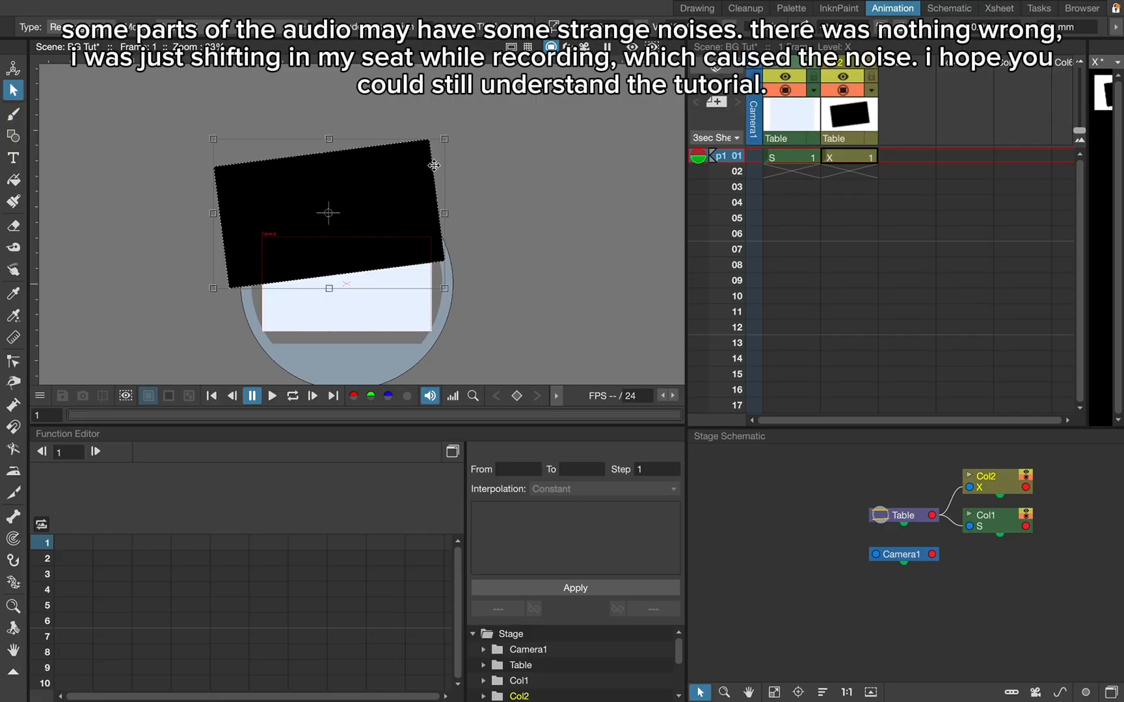
click(501, 243)
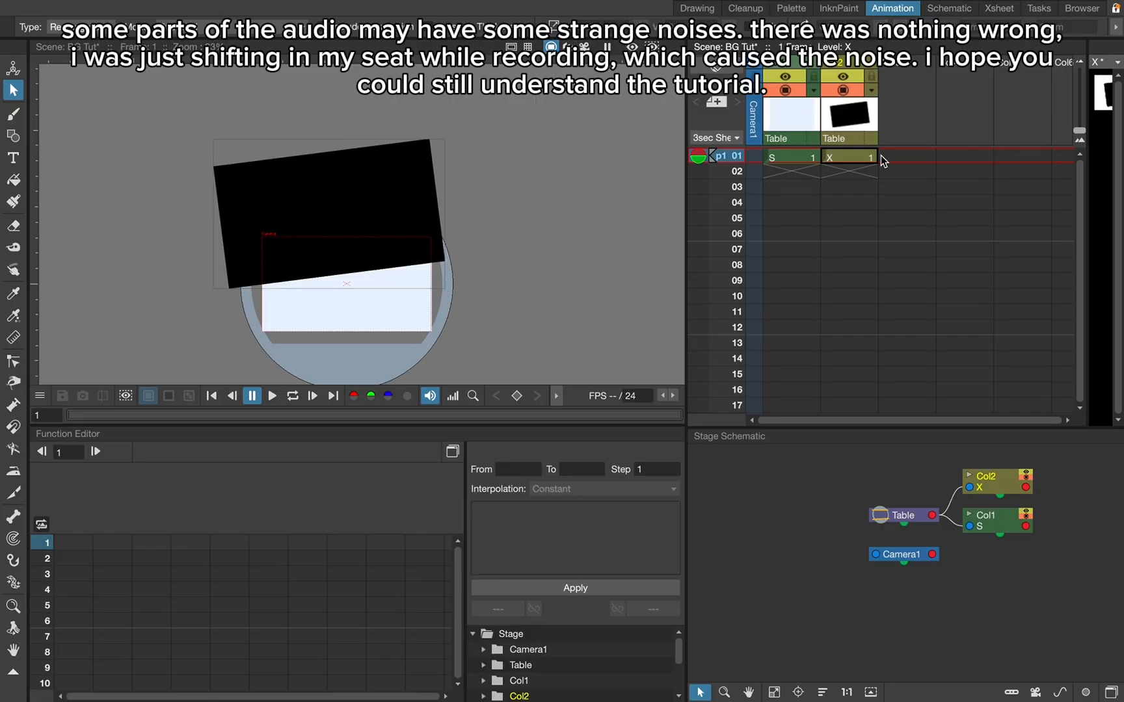
- Reselect the black rectangle, tilt it slightly steeper and reposition it so its lower edge crosses the middle of the camera frame
click(899, 156)
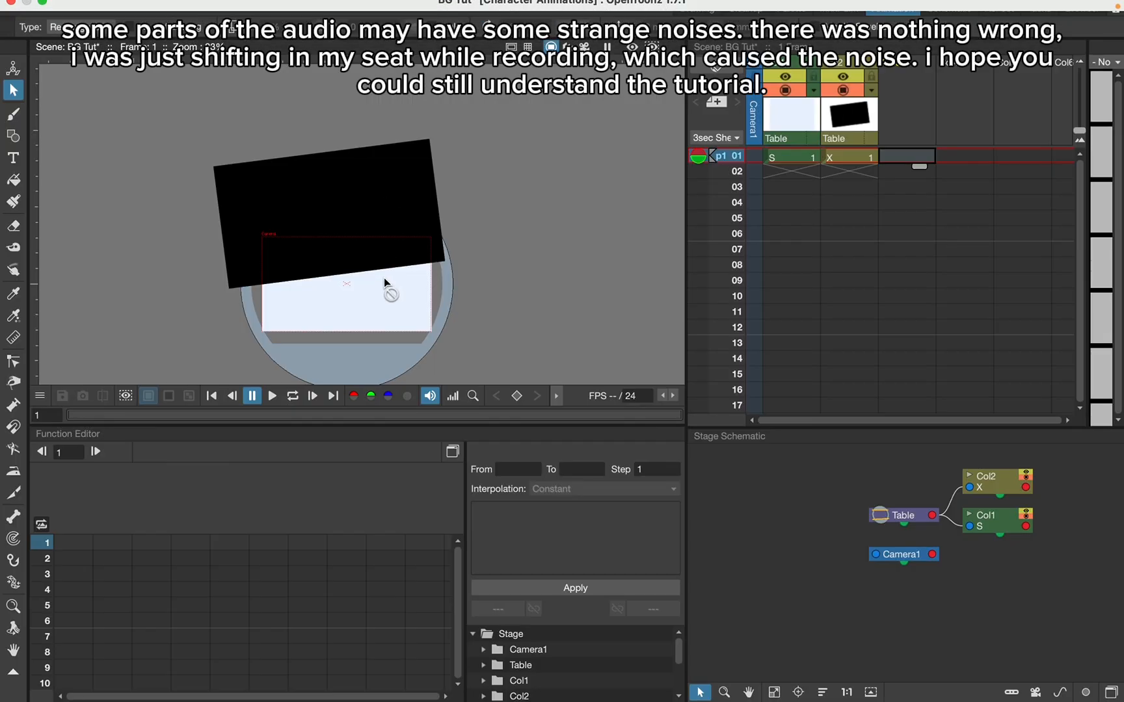
scroll(358, 344, up, 3)
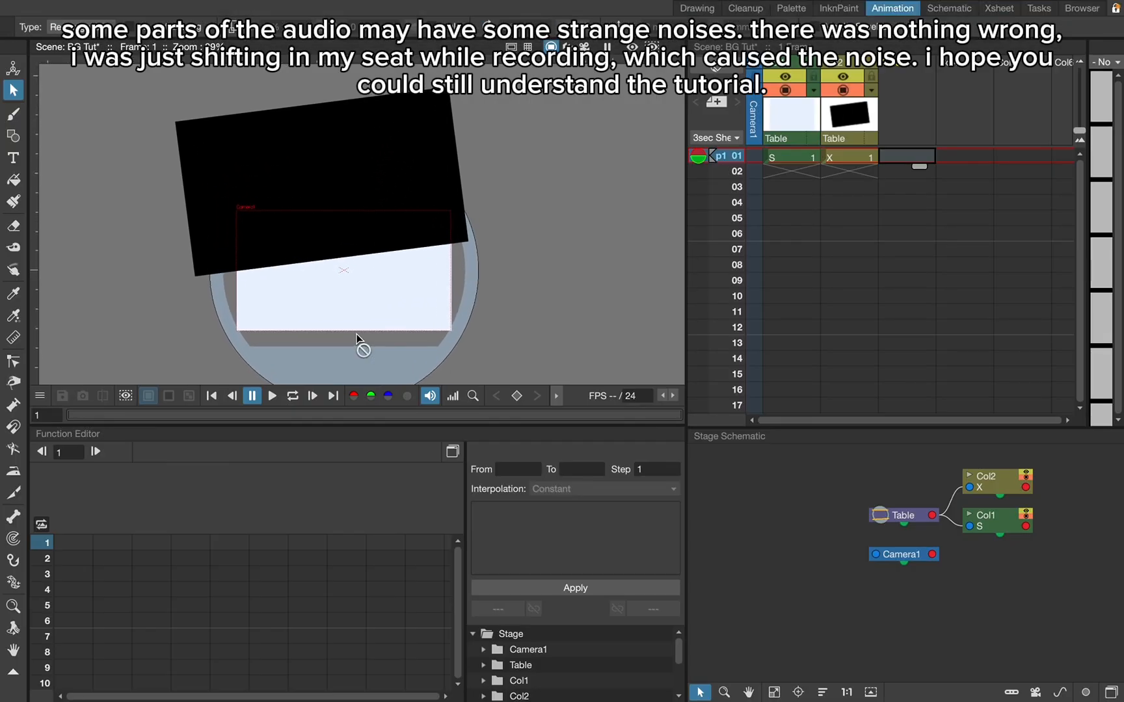
scroll(459, 266, up, 1)
scroll(306, 328, up, 1)
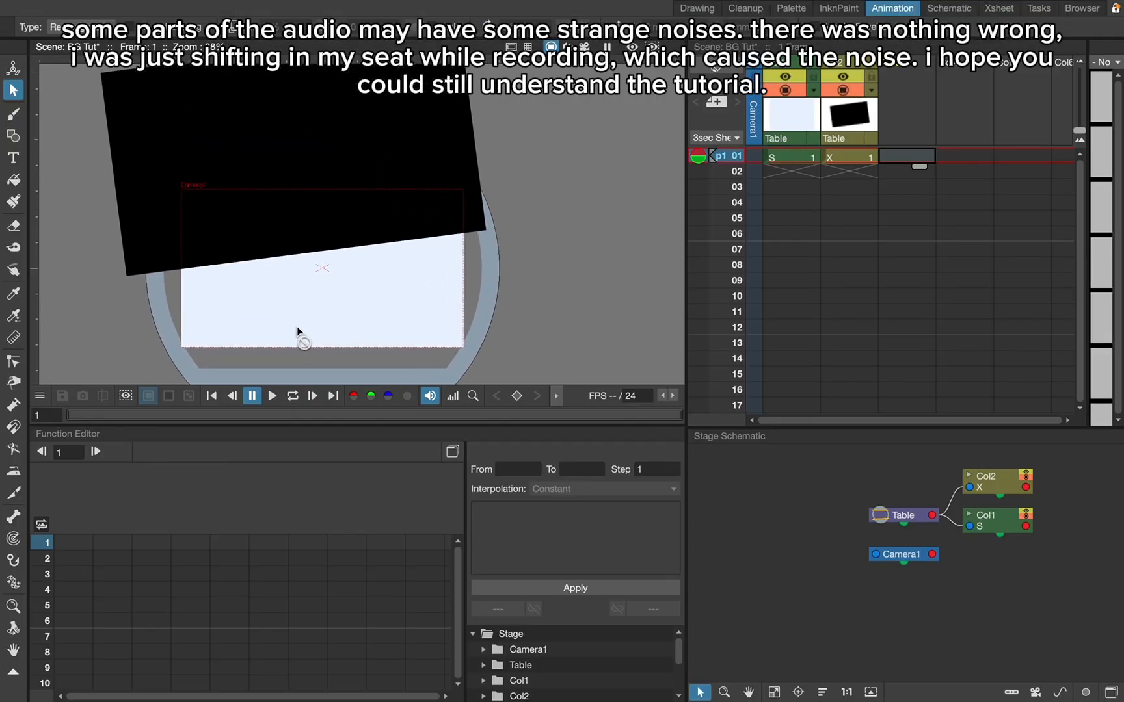
click(861, 138)
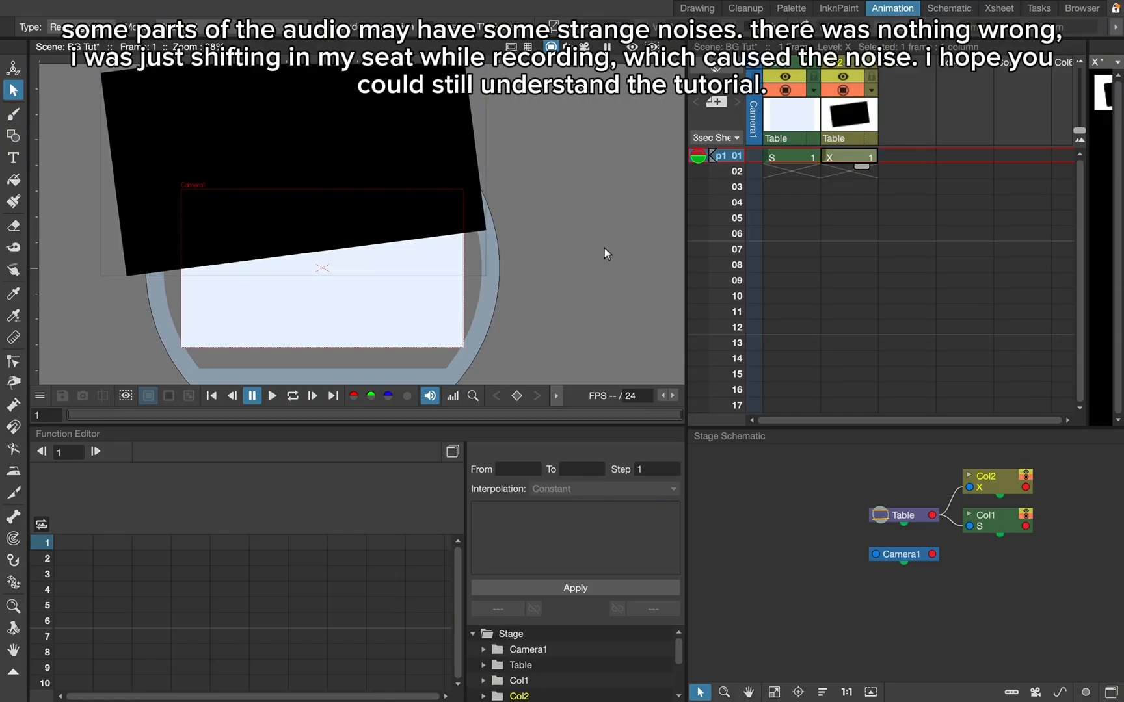
drag(585, 286, 42, 130)
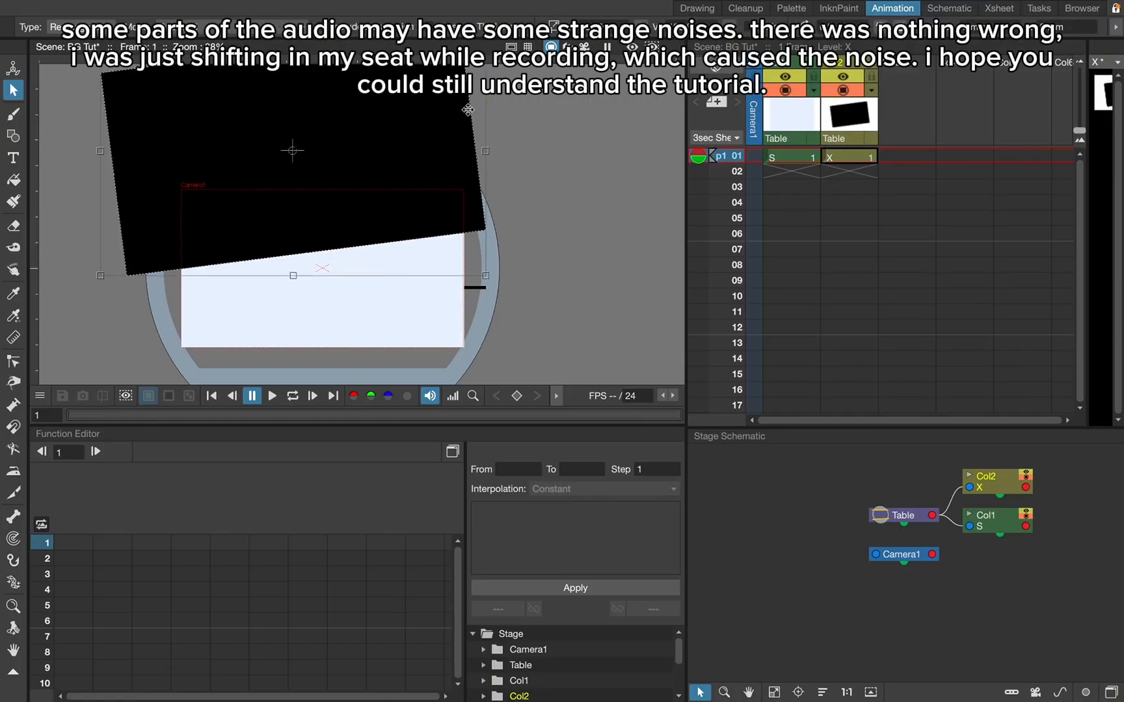
drag(473, 114, 482, 94)
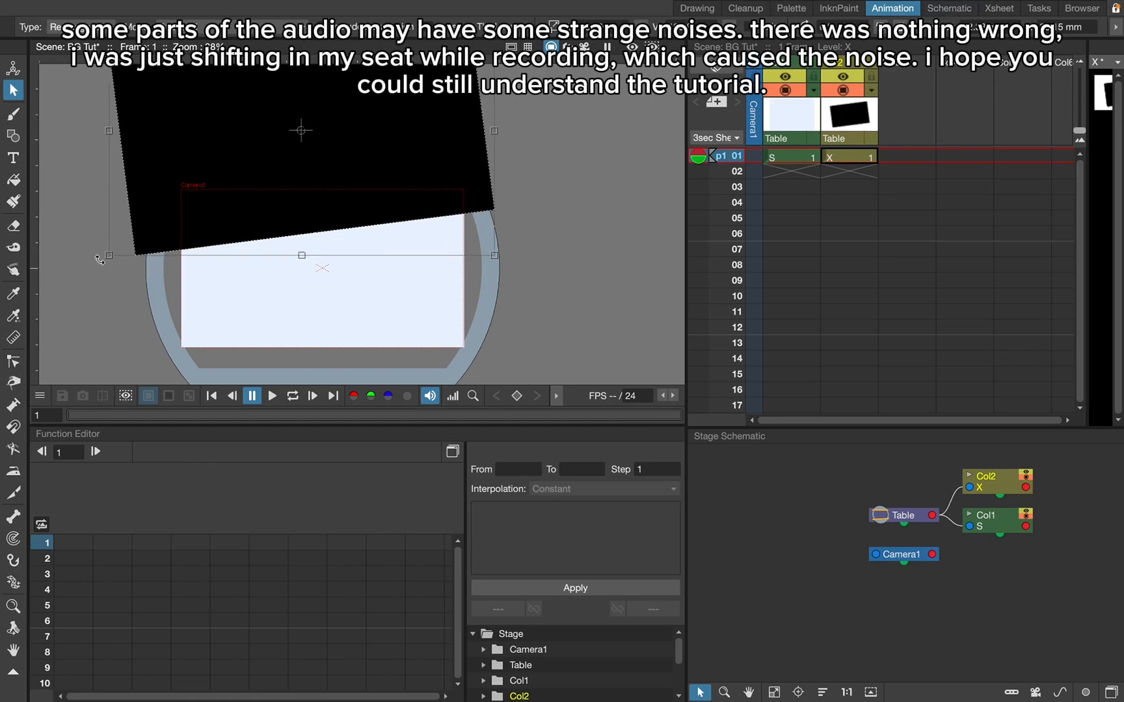
drag(101, 263, 130, 283)
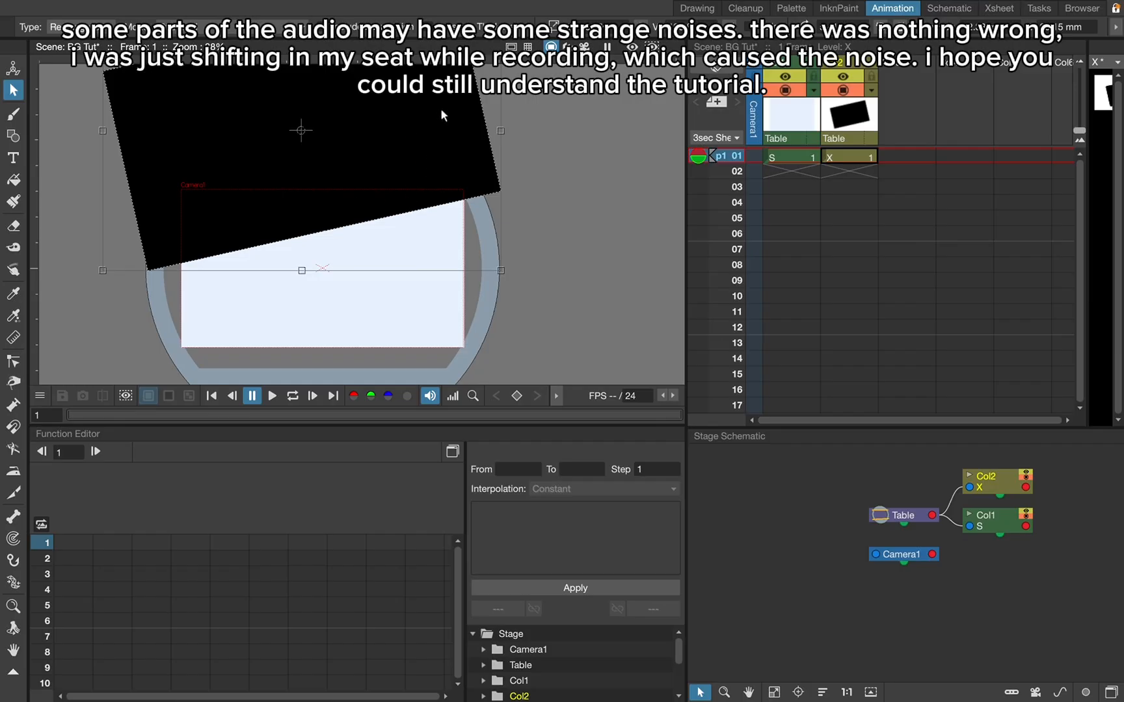
drag(478, 109, 469, 143)
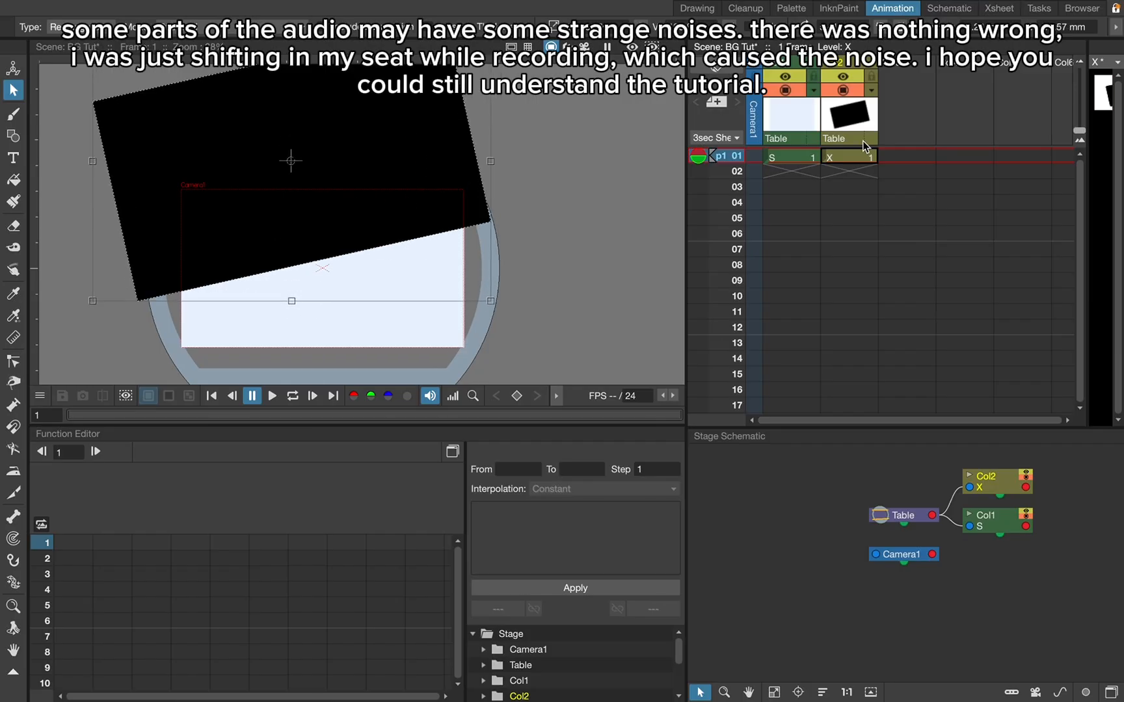
click(895, 157)
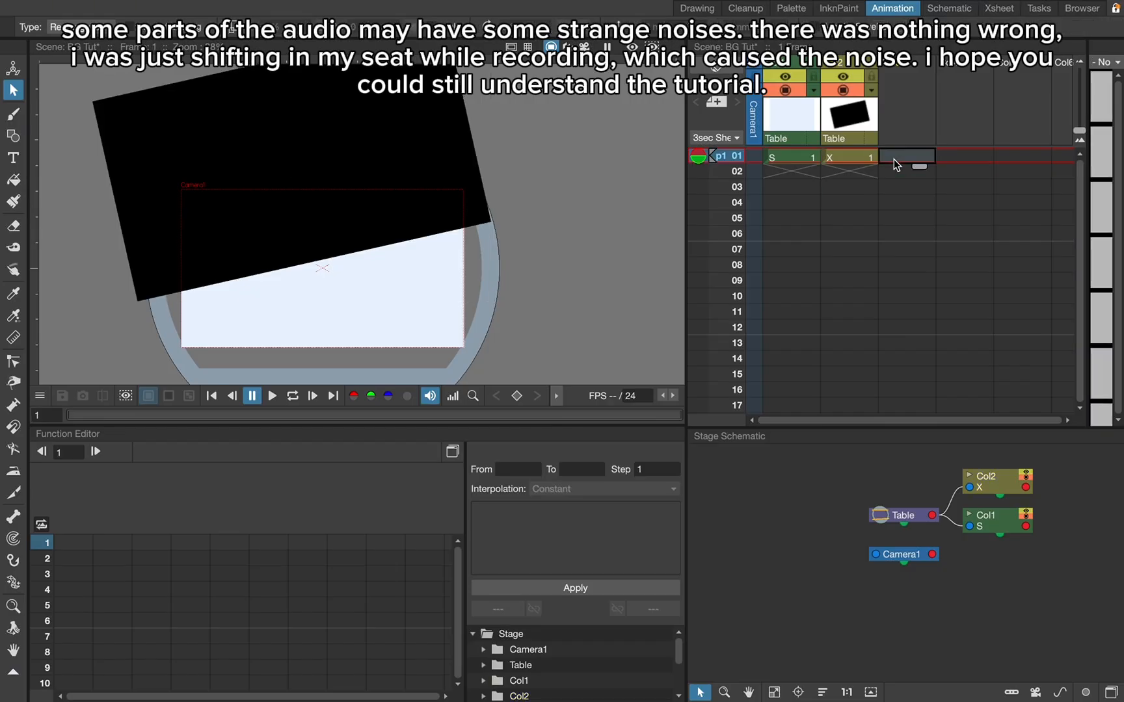
click(13, 135)
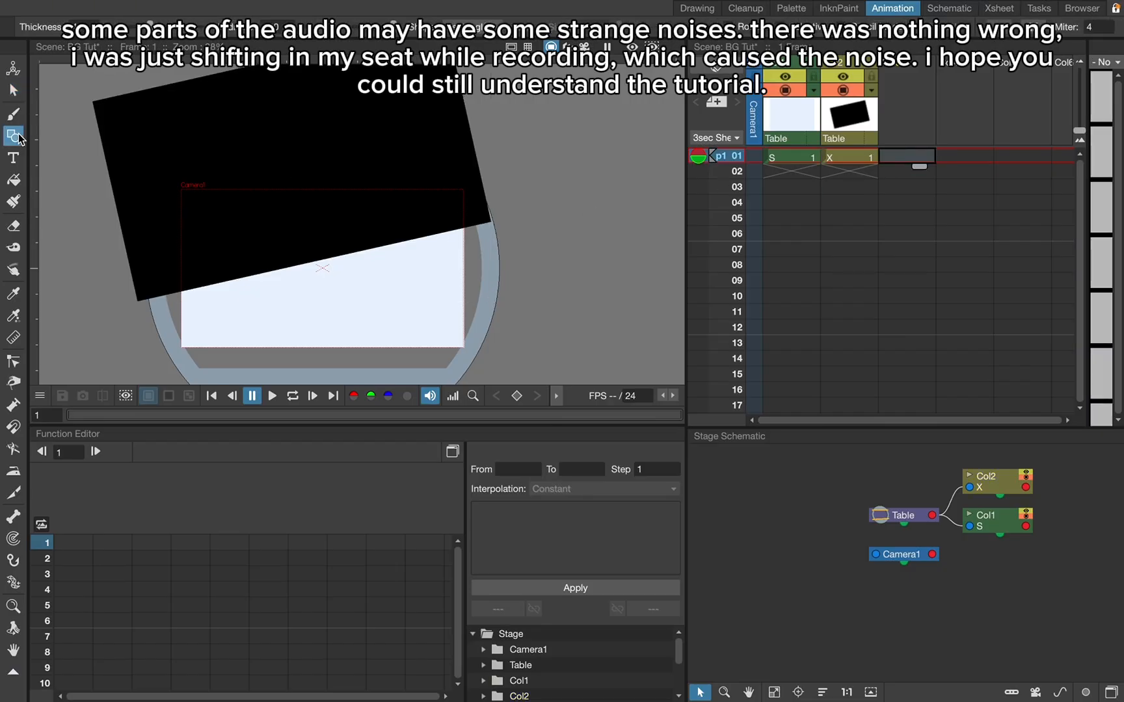
drag(126, 173, 502, 380)
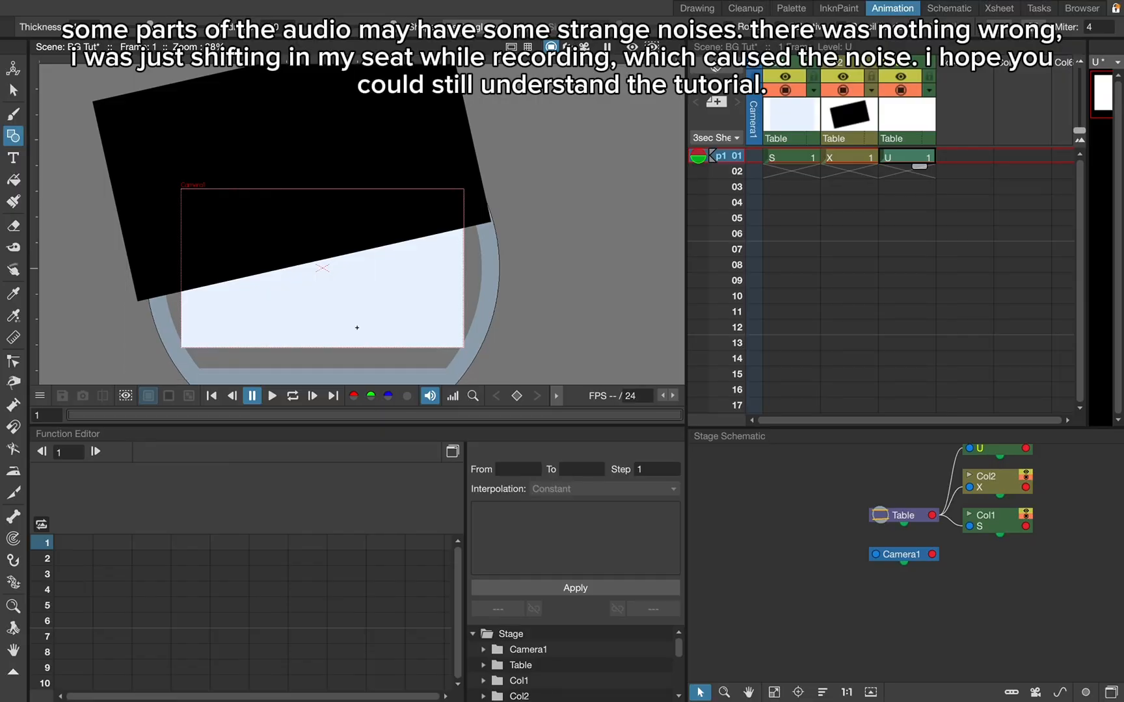
click(14, 182)
click(324, 292)
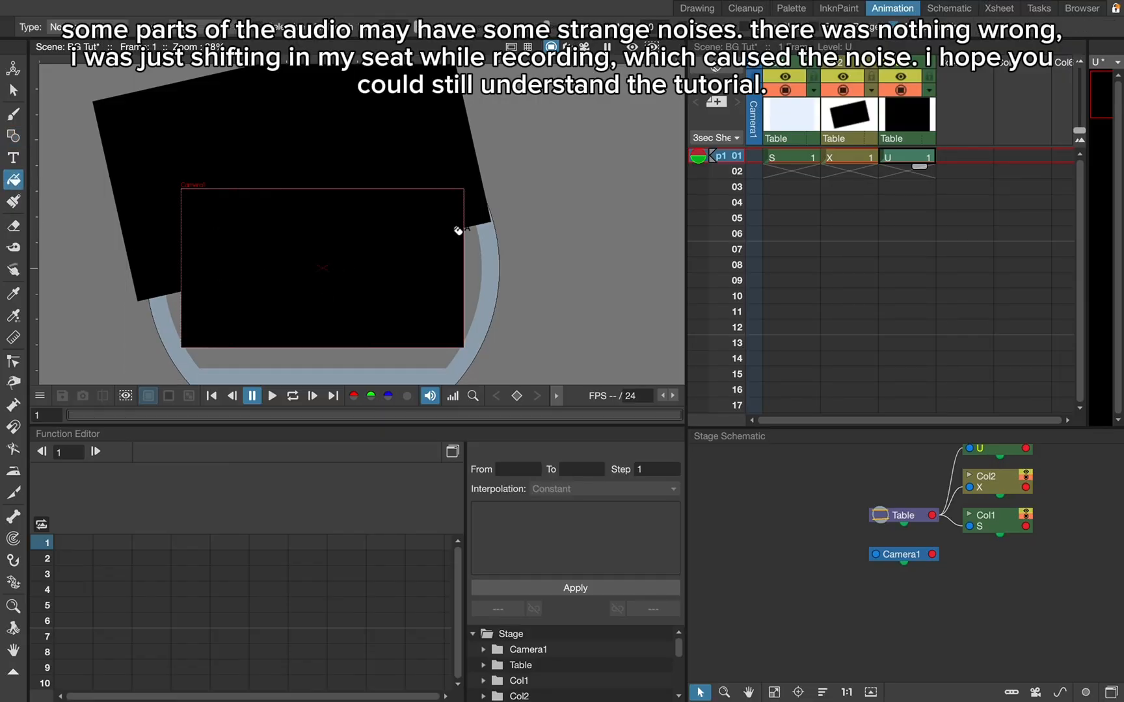
key(super+z)
key(super+z)
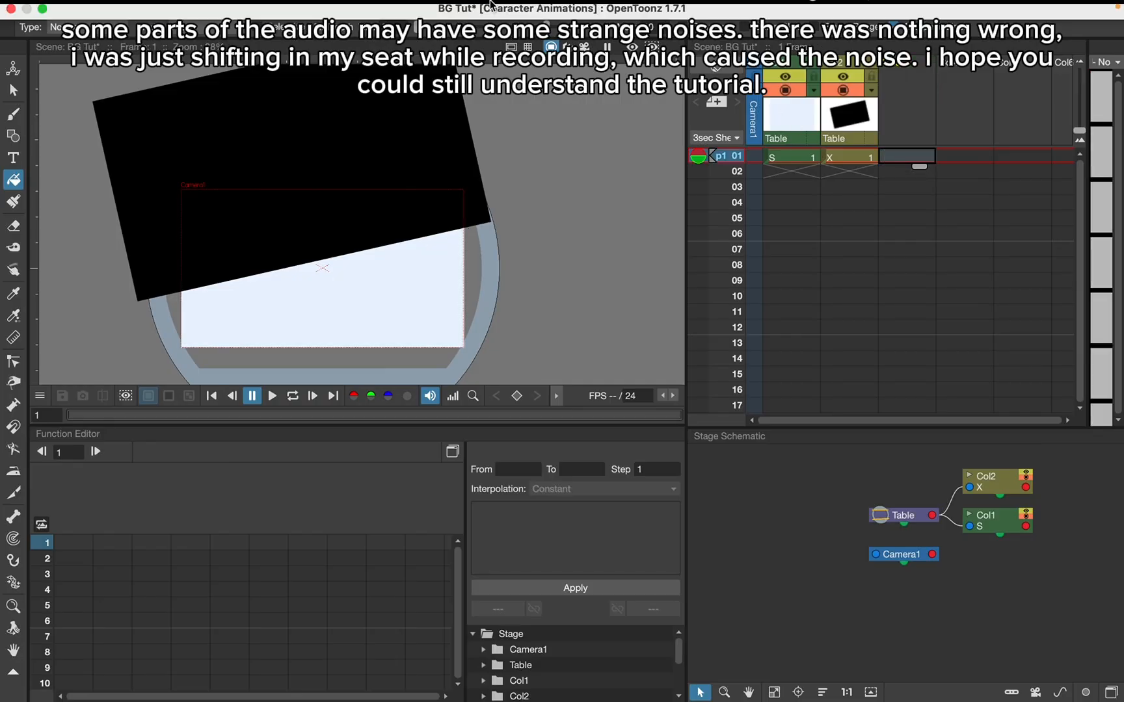
- Create a new Toonz Vector Level in the third column
click(296, 9)
mouse_move(306, 31)
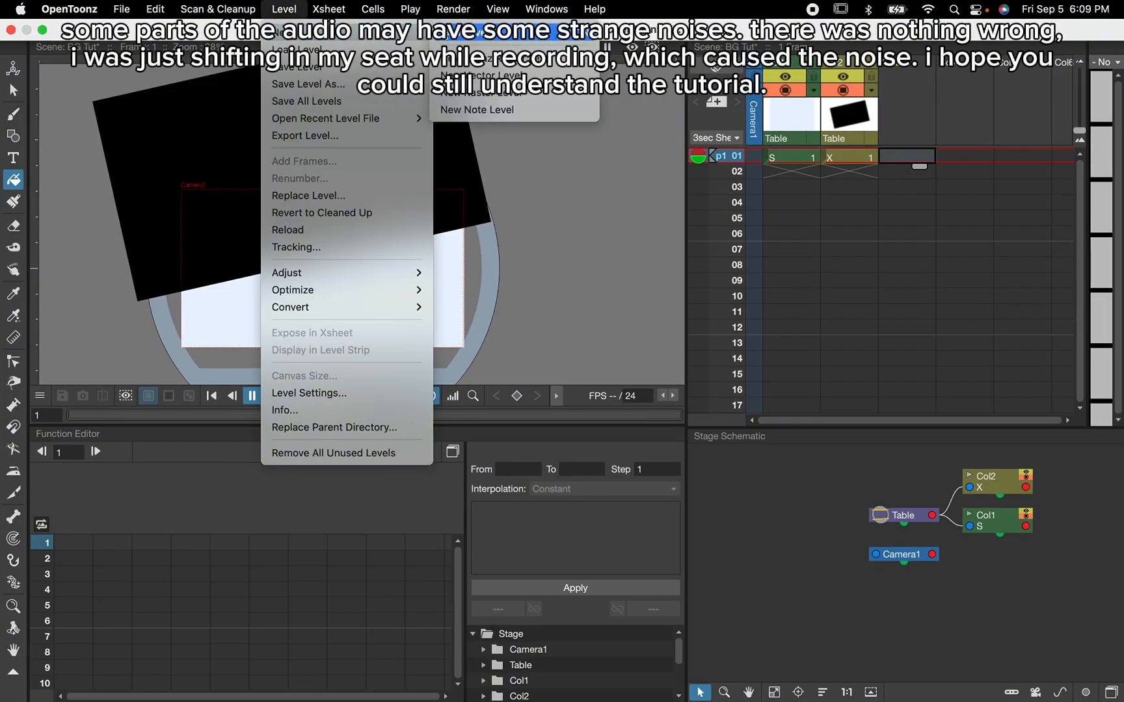
click(450, 33)
click(592, 529)
- Draw a wide rectangle over the lower part of the camera frame on the new level and fill it with black
click(13, 137)
drag(140, 251, 545, 387)
click(13, 182)
click(312, 319)
- Rotate the lower black rectangle parallel to the upper one, and move the upper rectangle up to widen the gap between them
click(13, 91)
mouse_move(548, 237)
mouse_down()
mouse_move(492, 165)
mouse_move(579, 220)
mouse_move(533, 263)
mouse_up()
click(849, 158)
drag(481, 187, 482, 162)
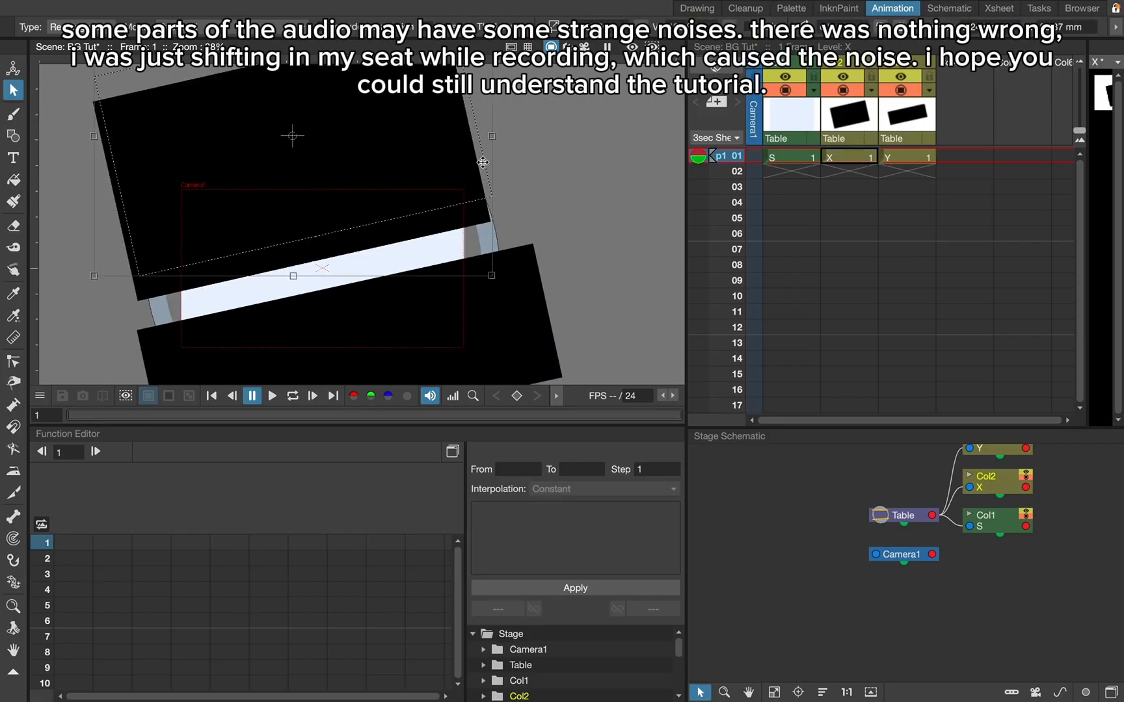
- Switch to the Drawing workspace and recolour the upper black rectangle to a periwinkle blue with H 234, S 26, V 86
click(696, 8)
click(1066, 128)
drag(1066, 128, 1042, 117)
click(979, 183)
drag(979, 182, 981, 178)
drag(1060, 126, 1064, 120)
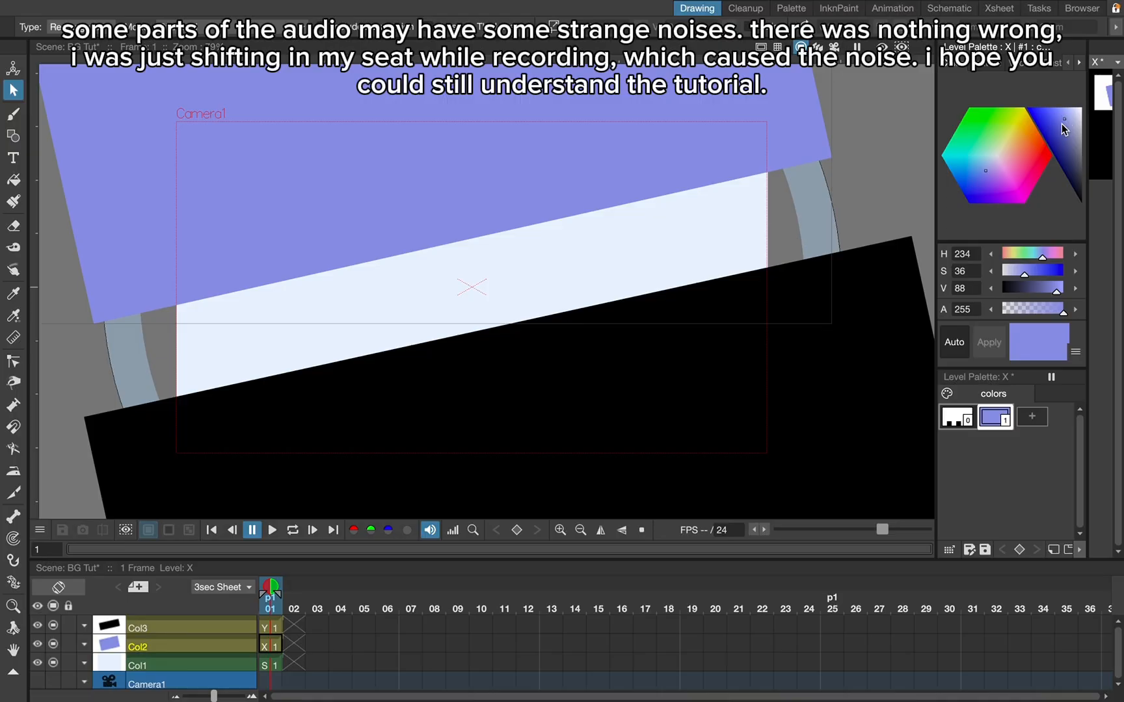
click(1073, 124)
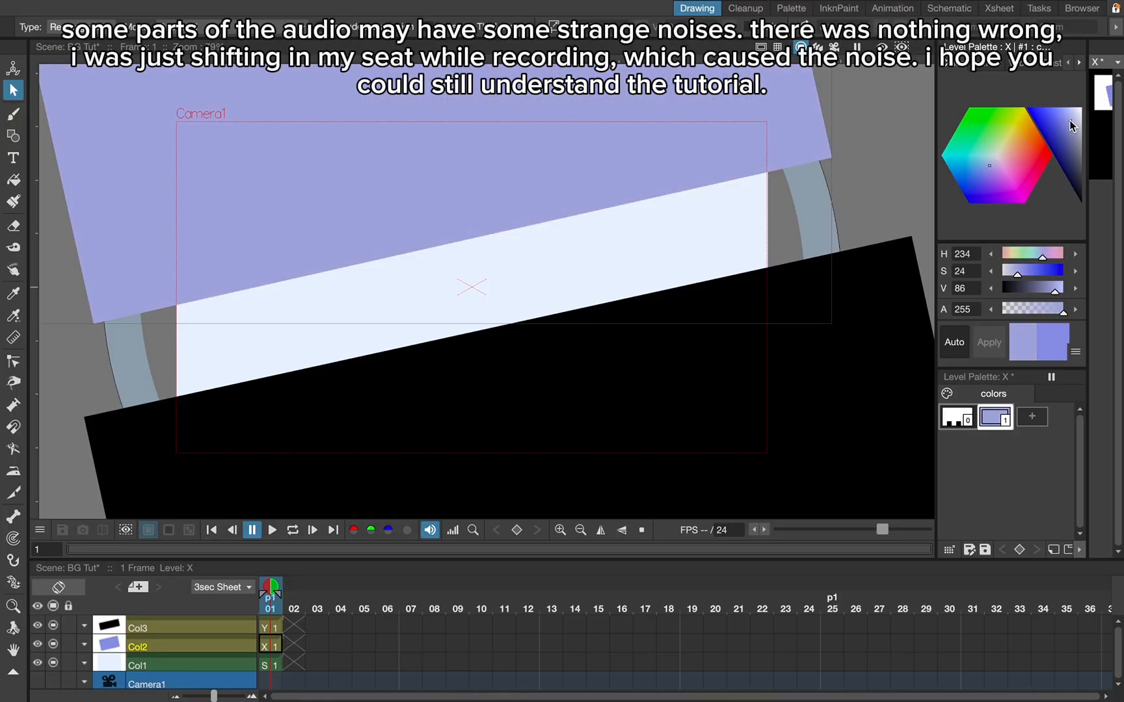
drag(1074, 124, 1069, 121)
- Copy the upper rectangle's periwinkle style and paste its colour onto the lower black rectangle's style
right_click(1001, 420)
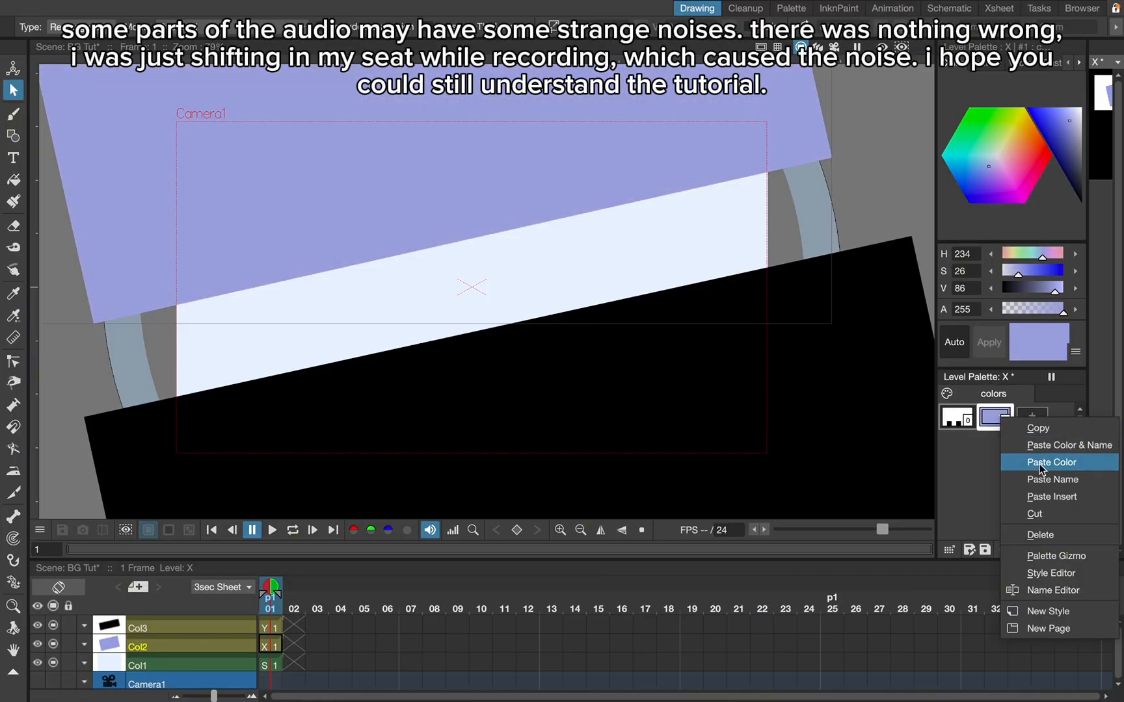
click(1048, 434)
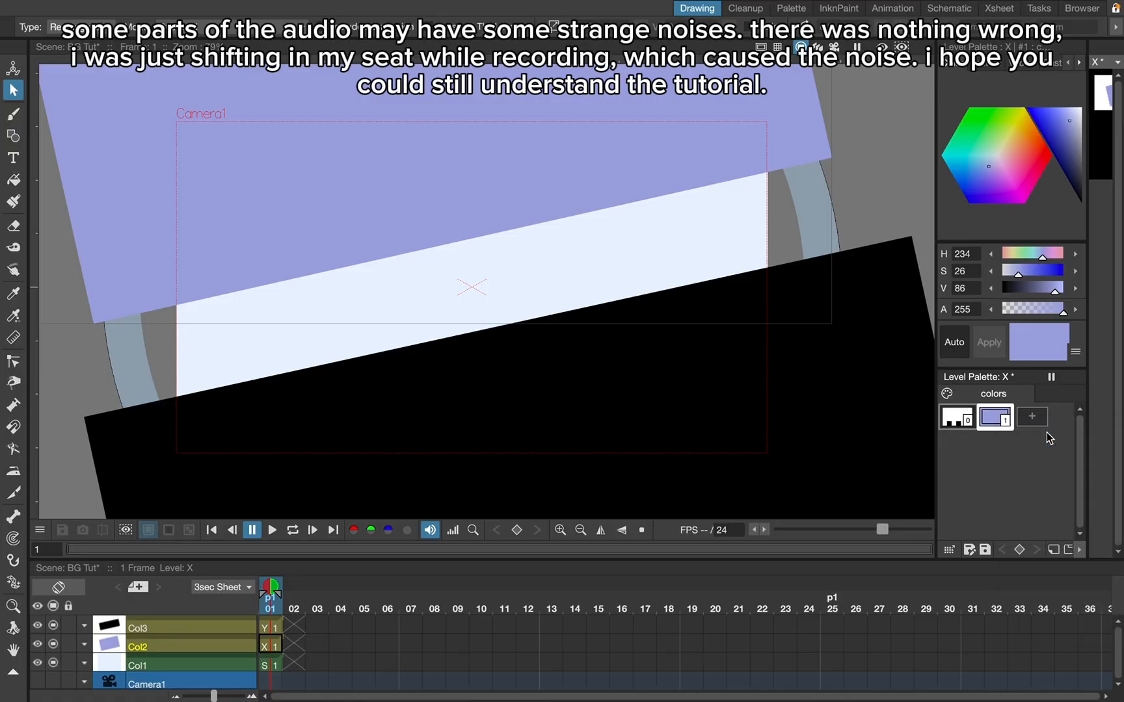
click(276, 629)
right_click(994, 419)
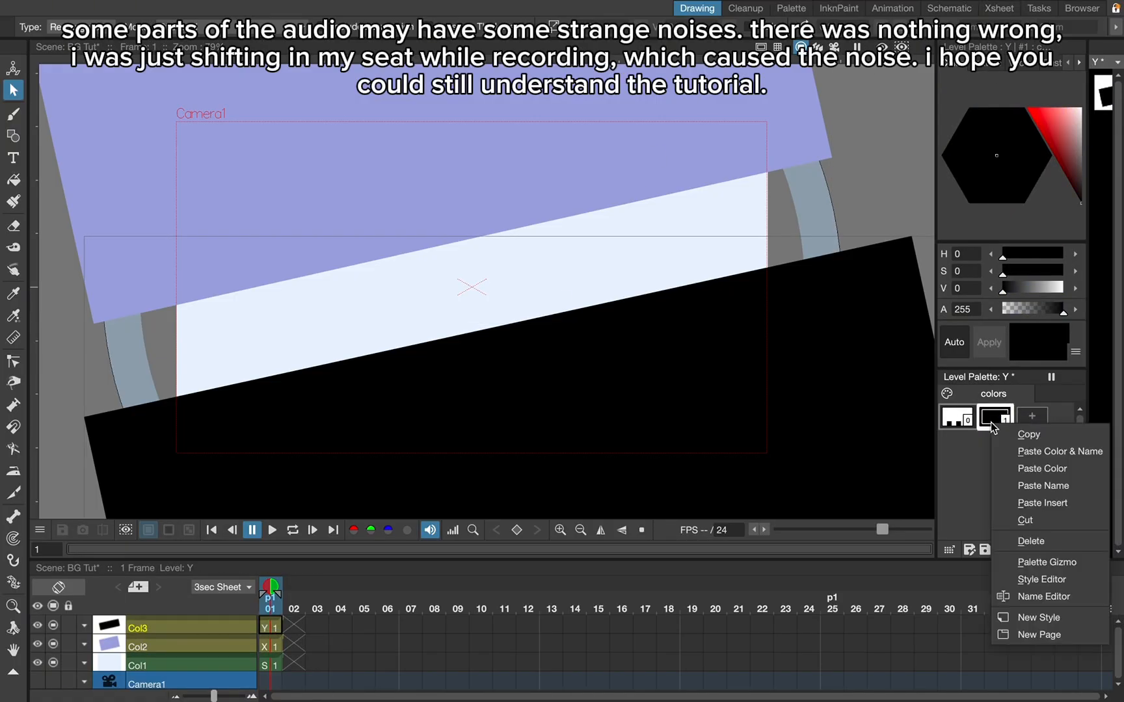
click(1044, 470)
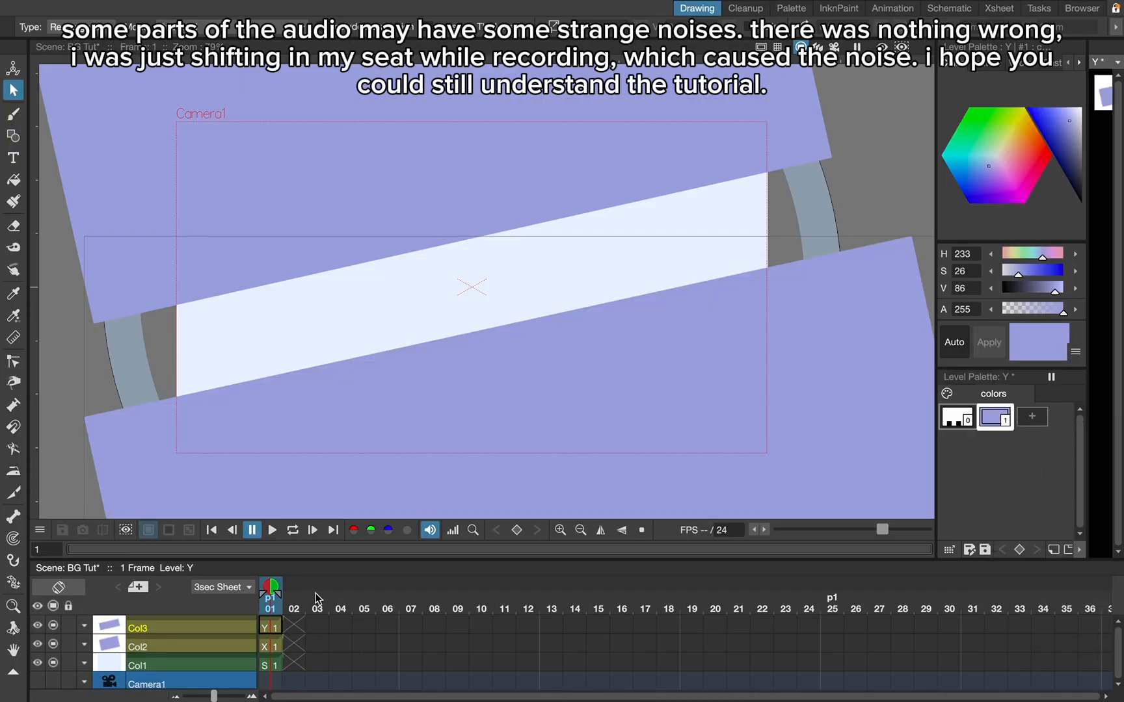
- Create two new Toonz Vector Levels in the fourth and fifth columns
mouse_move(505, 5)
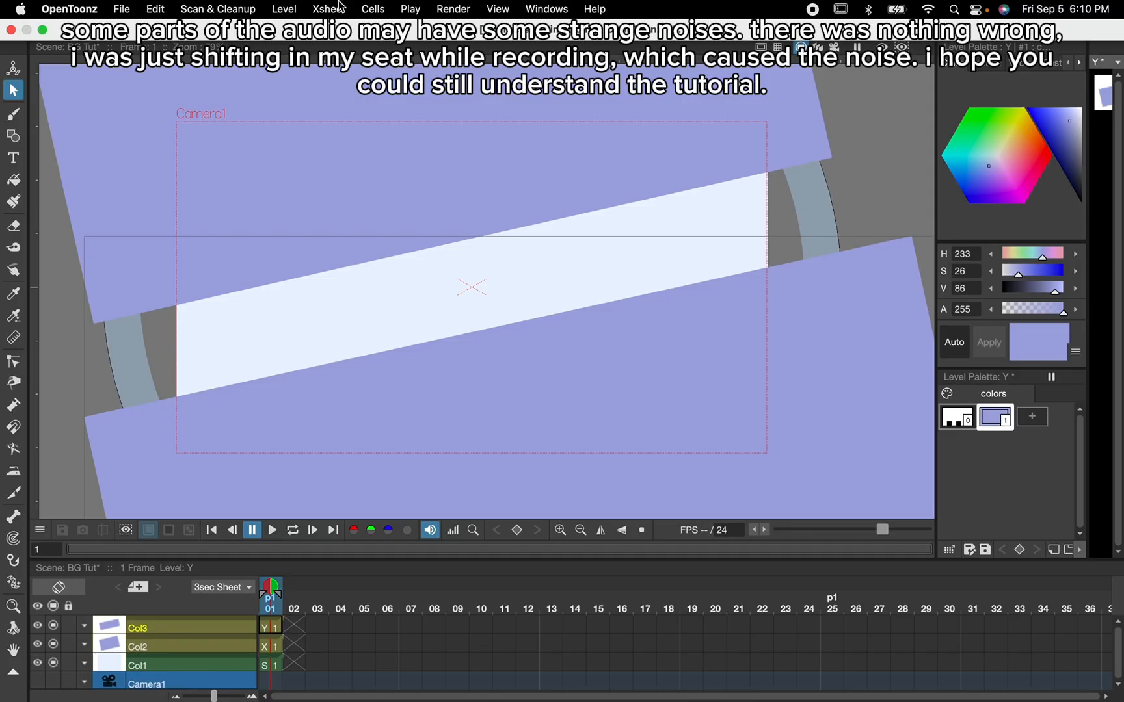
click(296, 9)
mouse_move(284, 9)
mouse_move(390, 31)
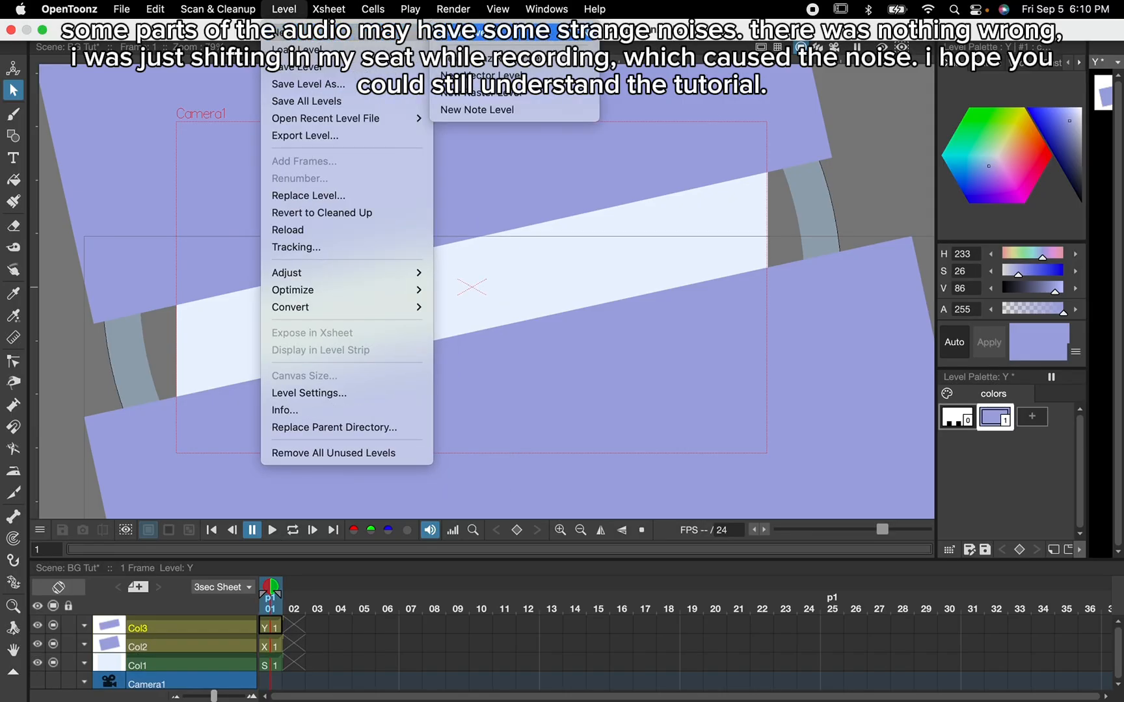
click(481, 34)
click(585, 522)
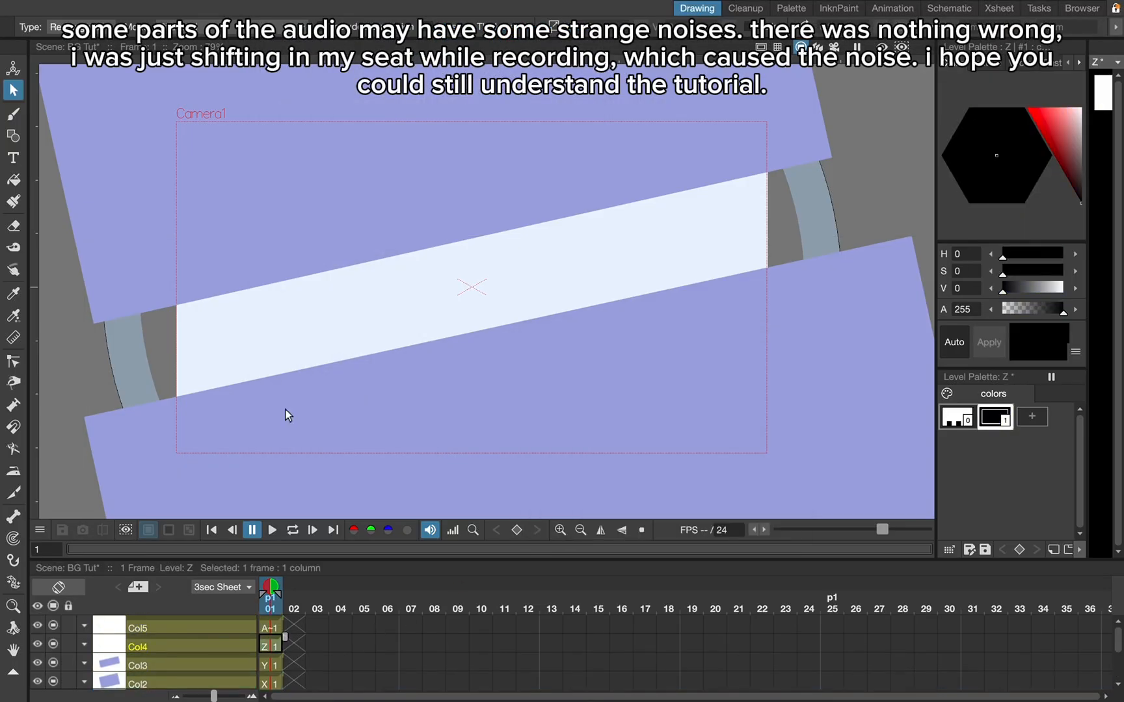
- Draw a large rectangle over the upper part of the camera frame on the fourth column's level and fill it with black
click(13, 135)
drag(296, 165, 708, 352)
click(13, 180)
click(376, 193)
- Tilt the new black rectangle parallel to the upper periwinkle band and move it up so a strip of the band shows below it
click(13, 91)
drag(712, 161, 638, 123)
drag(599, 260, 571, 139)
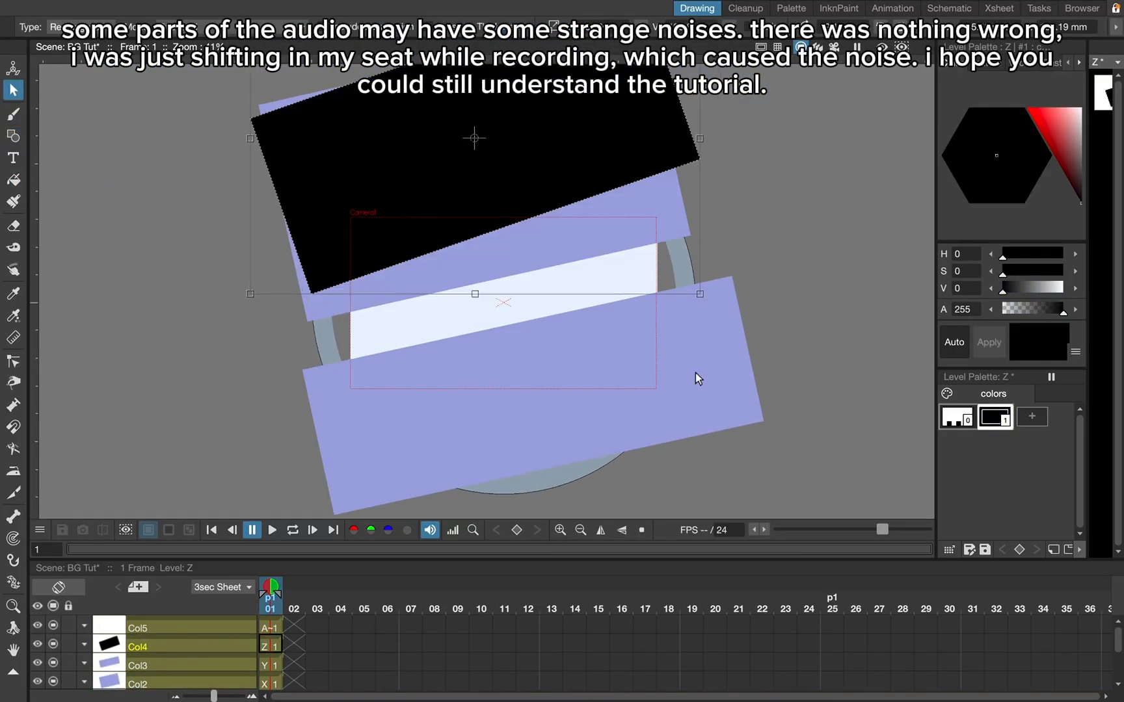
scroll(698, 378, down, 1)
drag(671, 118, 665, 126)
- Draw a wide rectangle over the lower periwinkle band on the fifth column's level and fill it with black
click(271, 628)
click(13, 136)
drag(376, 346, 756, 488)
click(13, 181)
click(492, 362)
- Tilt the lower black rectangle parallel to the bands and position it so a strip of the lower periwinkle band shows above it
click(13, 91)
drag(759, 341, 735, 273)
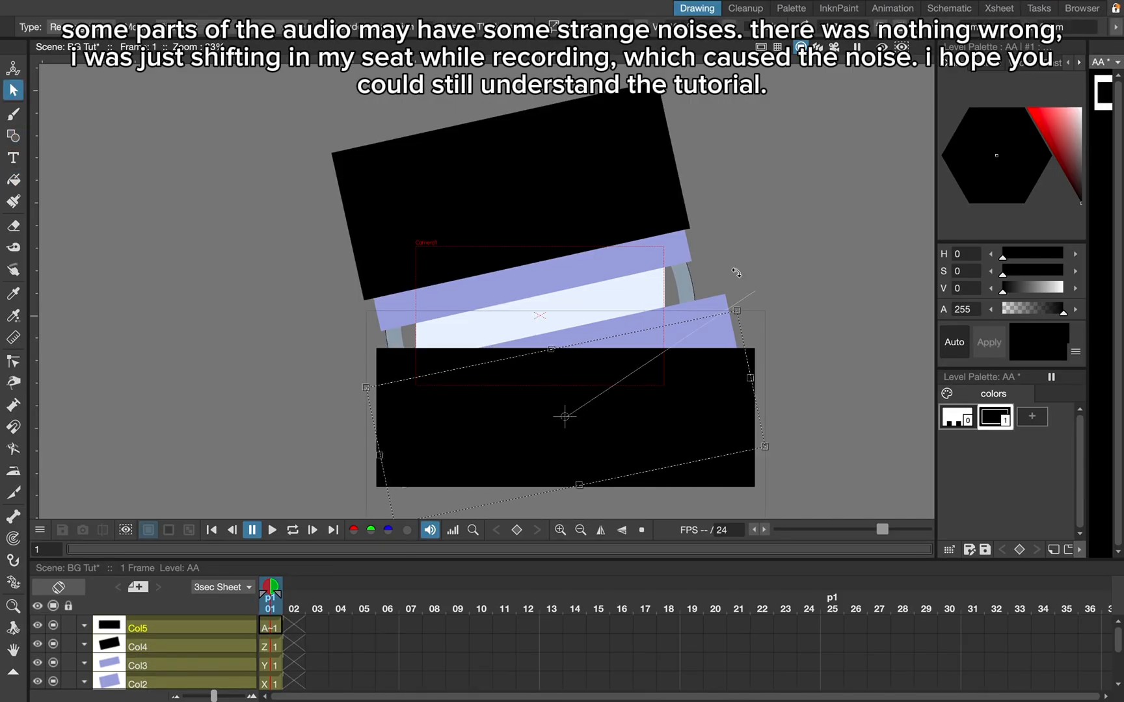
scroll(646, 312, up, 1)
drag(761, 334, 765, 347)
- Recolour the lower black rectangle on the fifth column's level to a dark navy blue
click(1060, 110)
click(992, 176)
click(1067, 136)
click(987, 176)
click(271, 647)
click(271, 628)
click(1071, 153)
- Copy the lower rectangle's navy style and paste its colour onto the upper black rectangle's style
right_click(998, 417)
click(1021, 426)
click(271, 647)
right_click(998, 417)
click(1027, 462)
scroll(512, 326, up, 5)
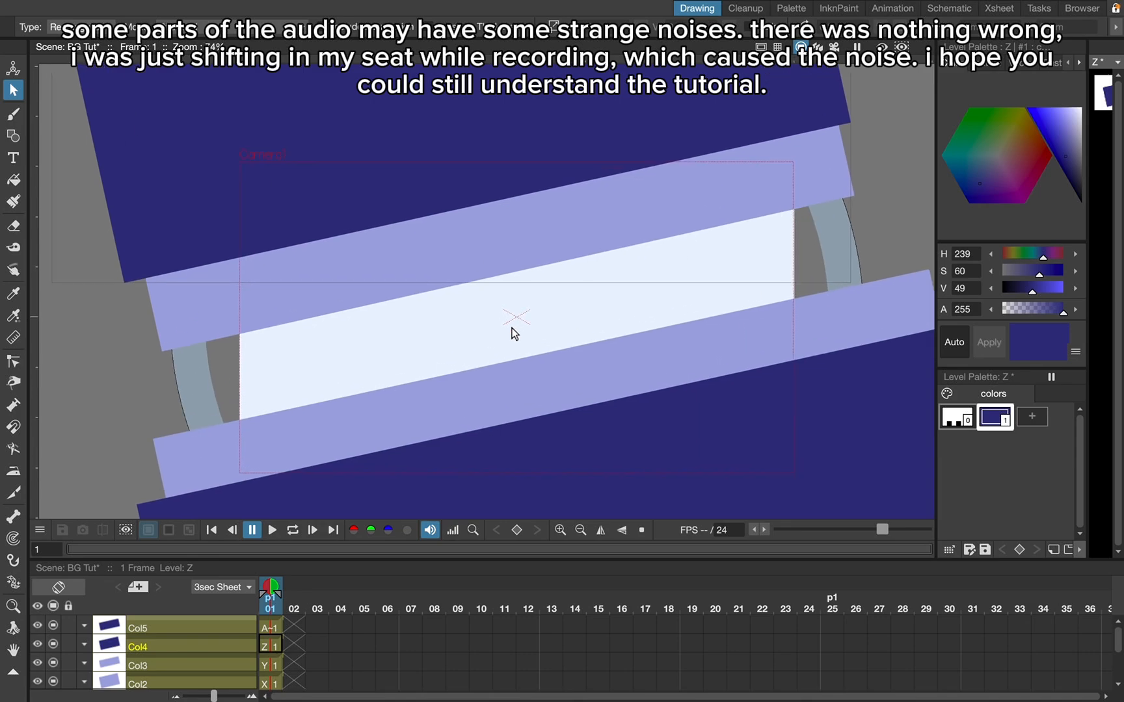
- Switch to the Animation workspace and rename the first column BG and the second column Inner1
click(893, 9)
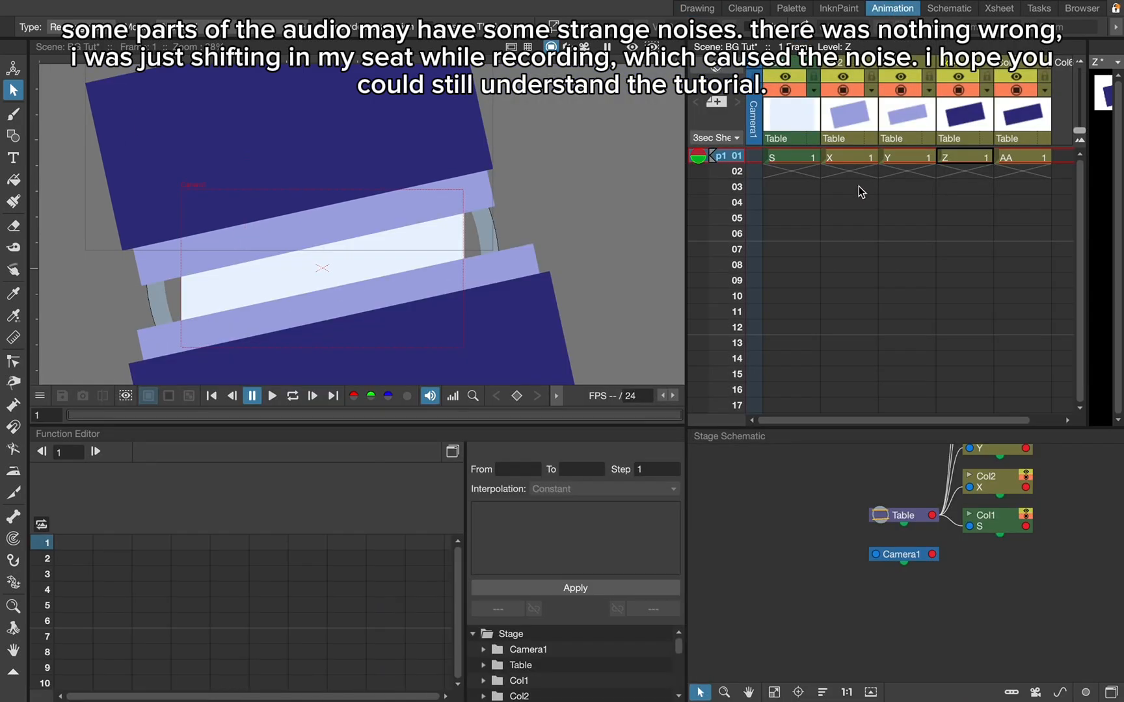
scroll(858, 186, right, 2)
scroll(859, 187, left, 2)
right_click(777, 65)
click(774, 166)
double_click(774, 64)
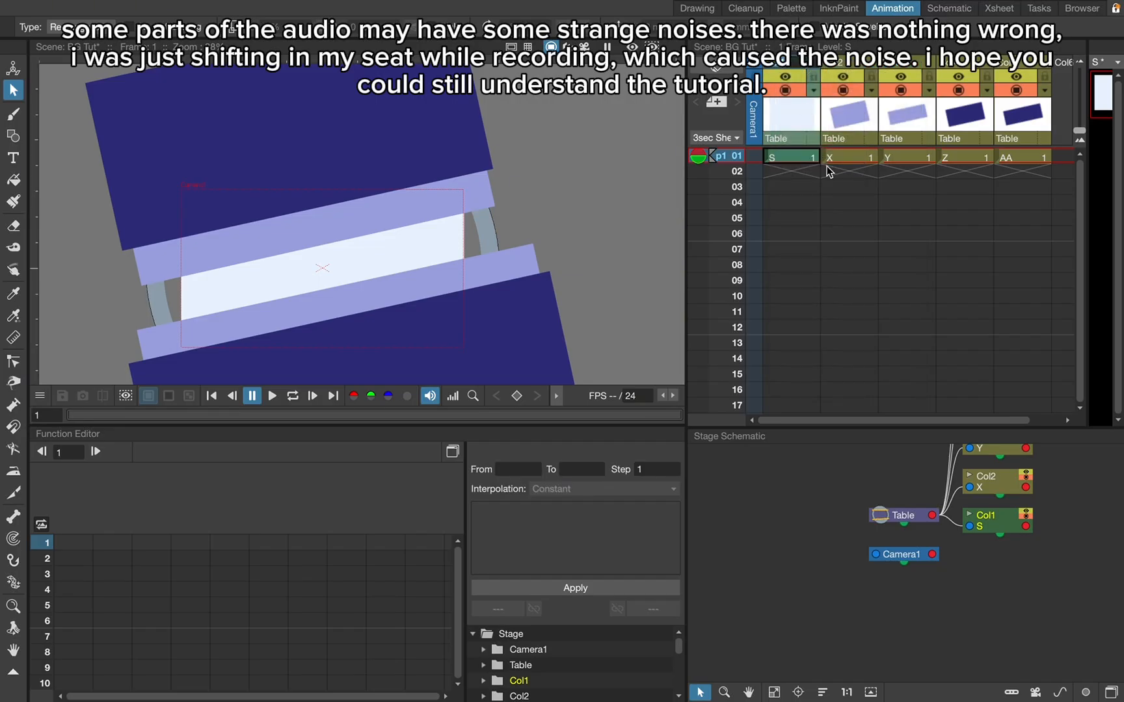
double_click(853, 70)
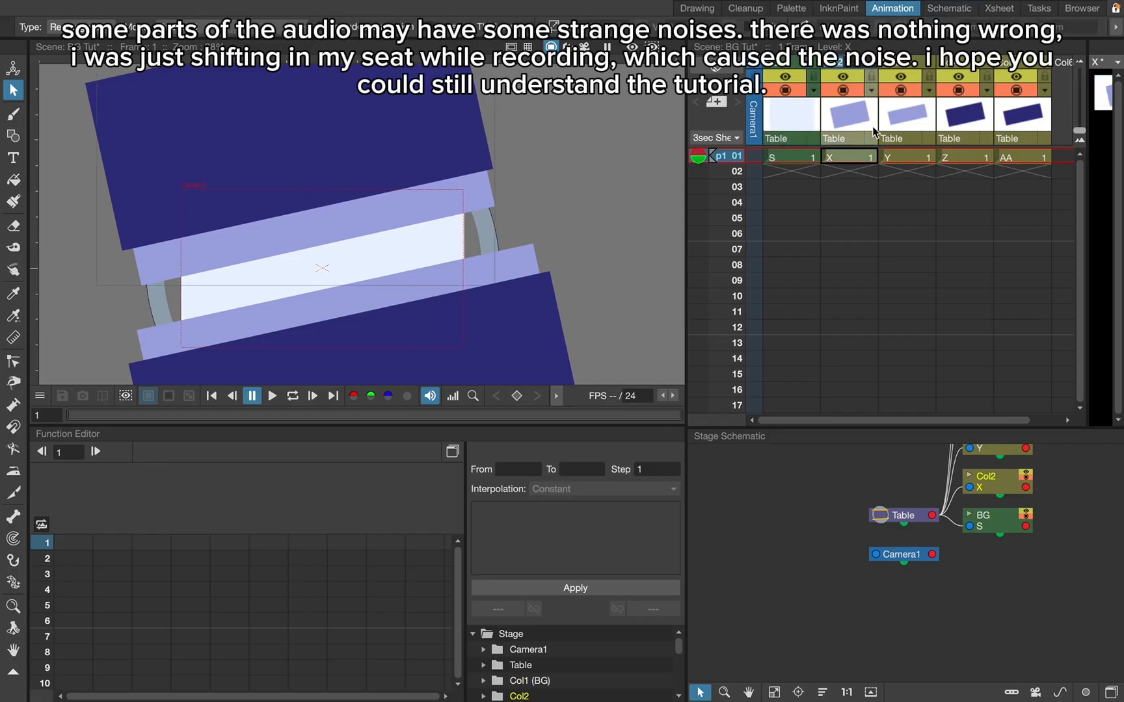
text(Frame)
text(Inner1)
- Rename the third, fourth and fifth columns Inner2, Outer1 and Outer2
double_click(901, 67)
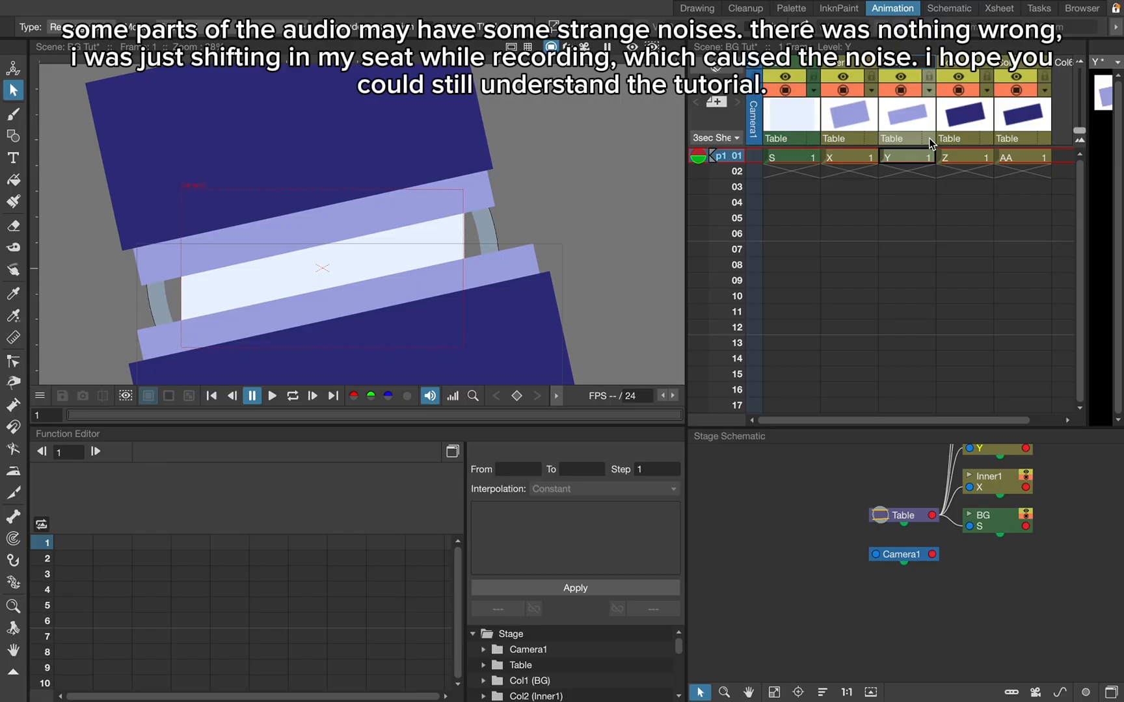
click(947, 62)
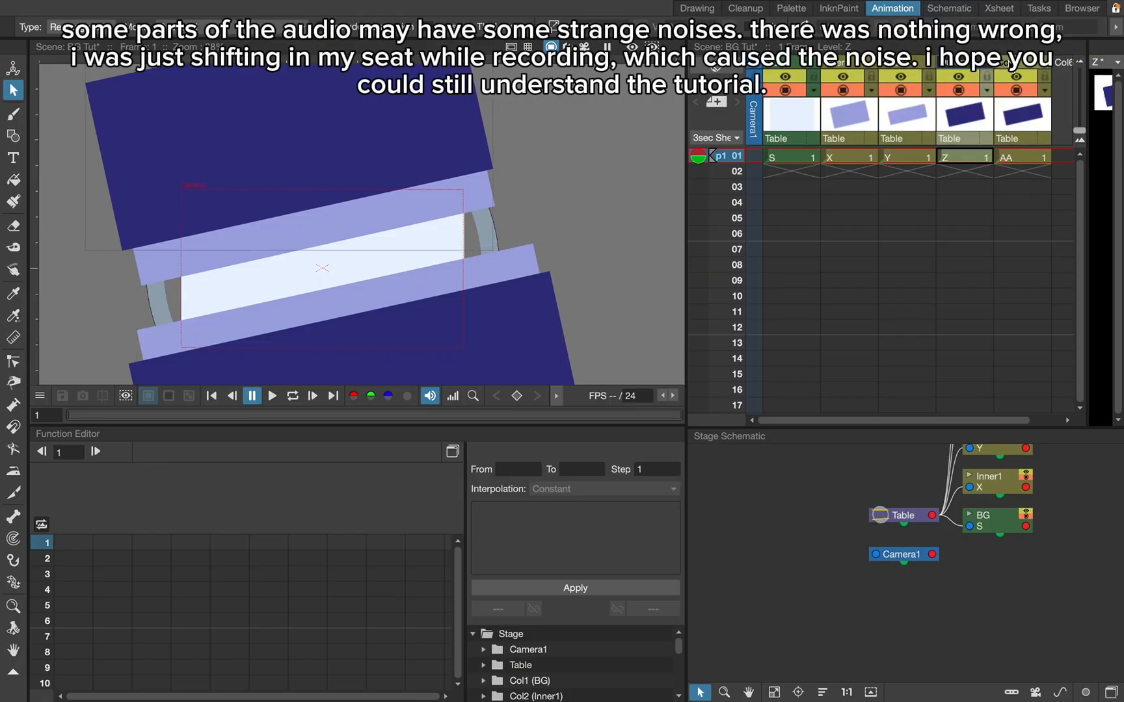
click(1006, 61)
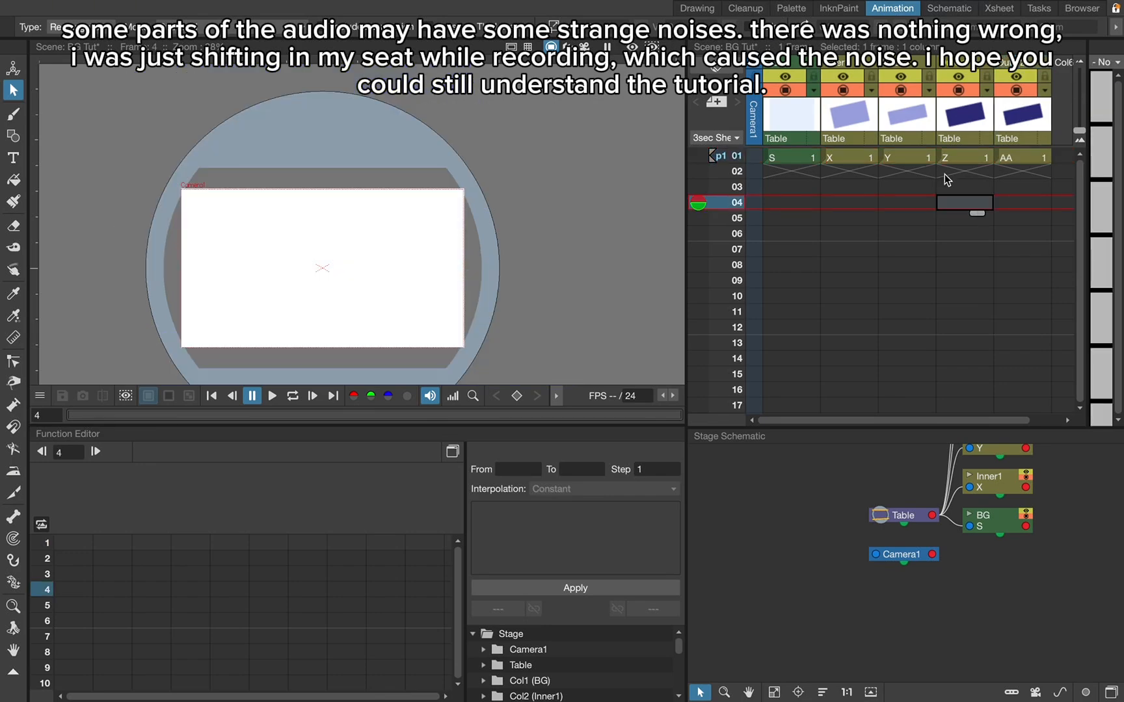
- Examine the renamed columns' nodes in the Stage Schematic, pulling Outer1 aside and back, and check their matching cells in the Xsheet
click(853, 158)
scroll(914, 558, down, 5)
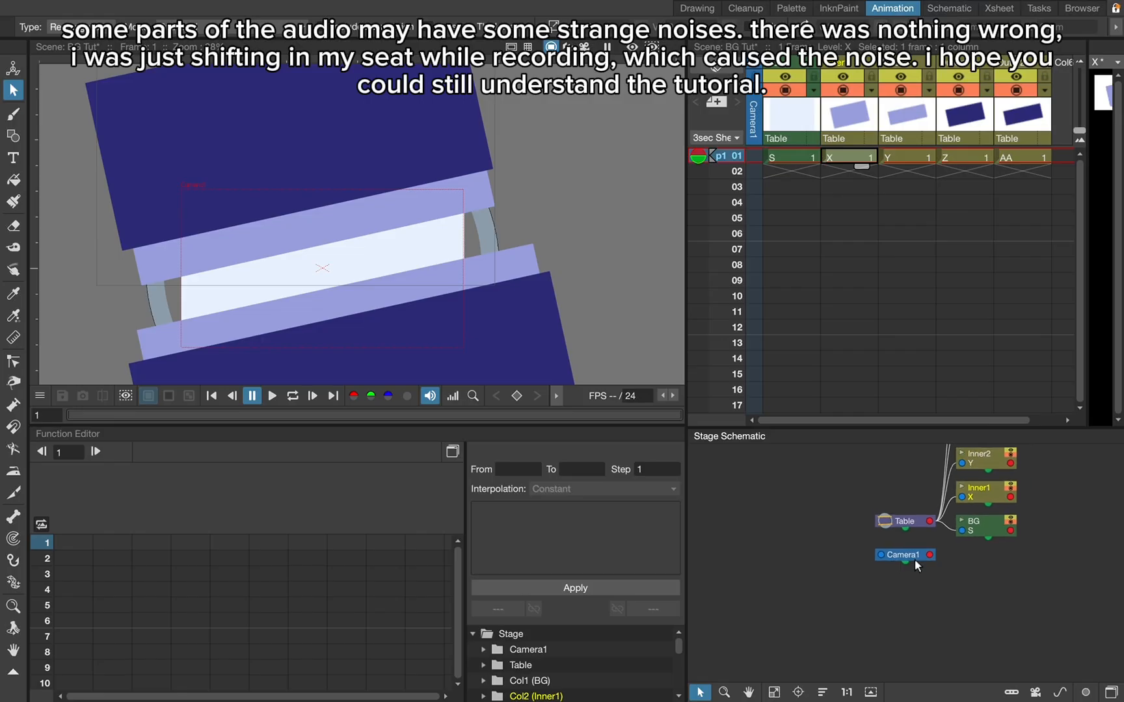
scroll(958, 642, down, 4)
scroll(960, 527, up, 6)
click(973, 589)
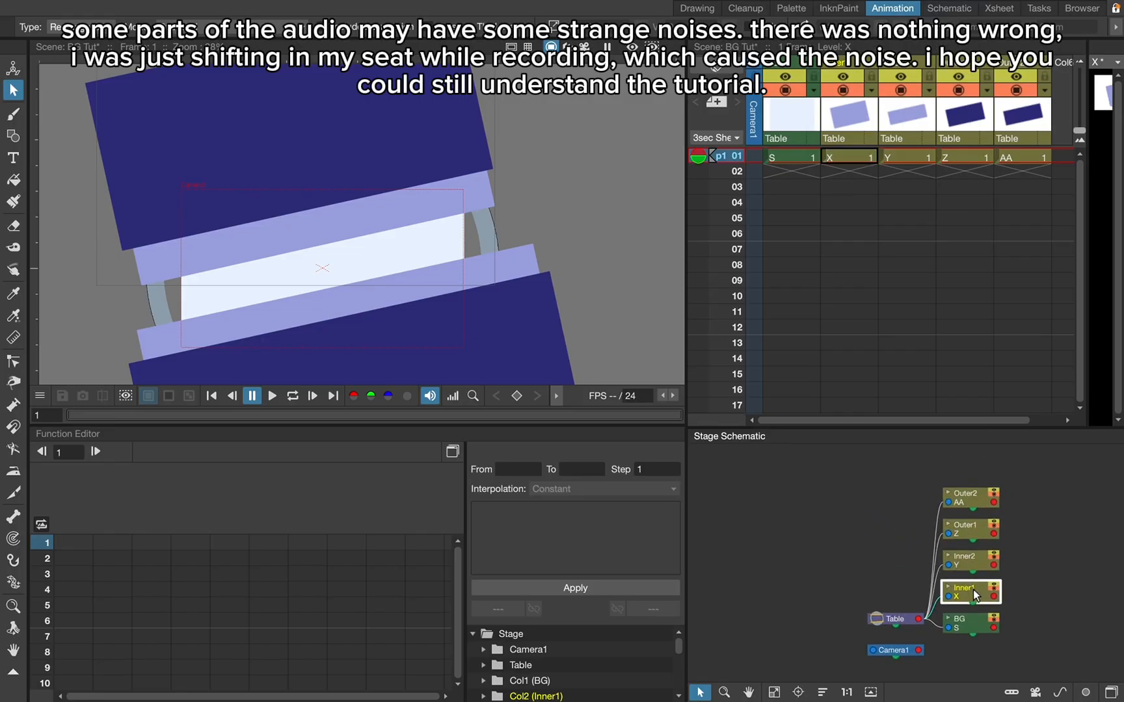
drag(976, 526, 1041, 587)
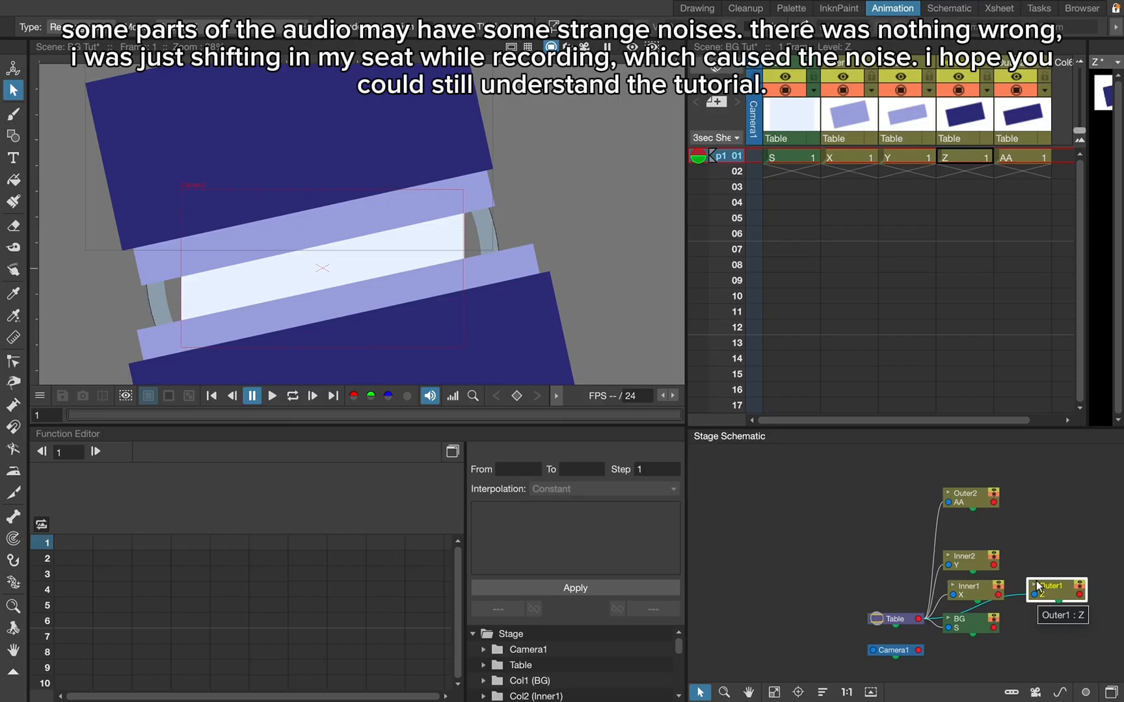
drag(1040, 586, 956, 523)
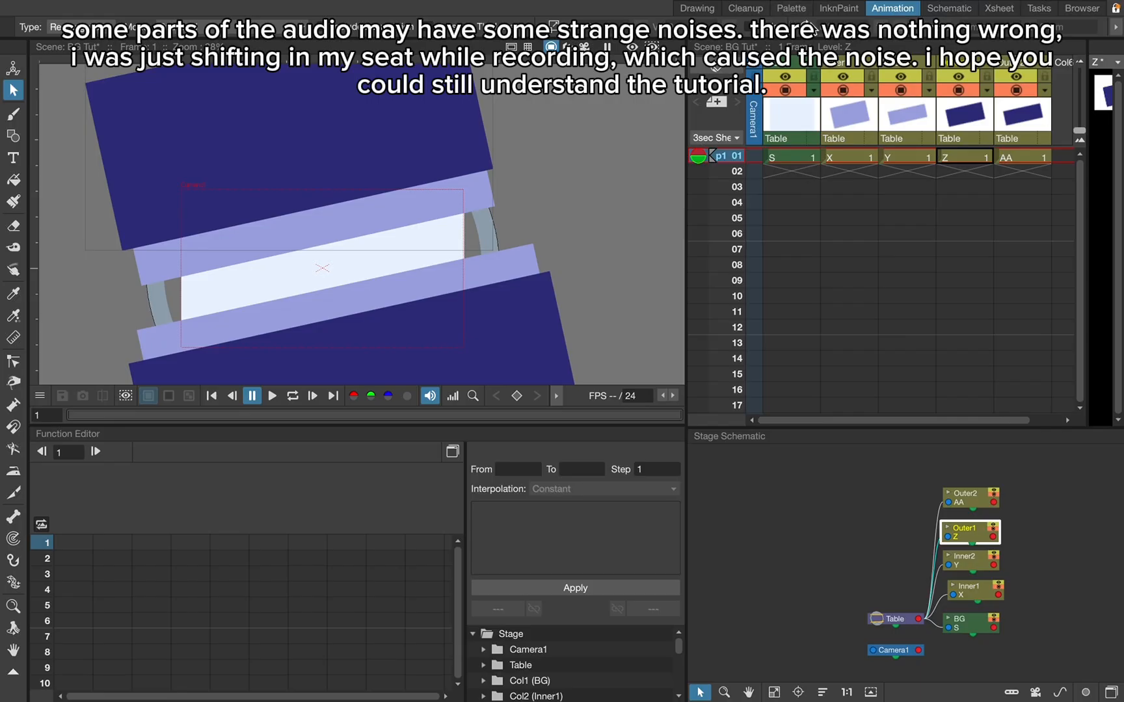
click(860, 161)
click(898, 159)
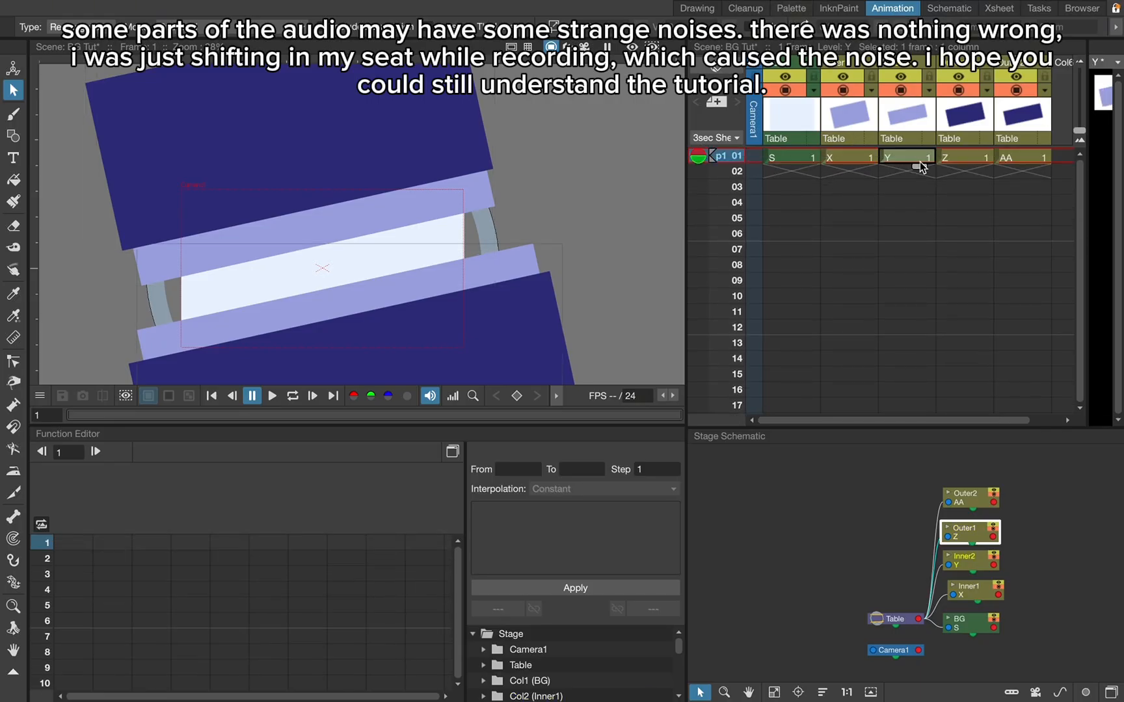
click(1027, 160)
scroll(1026, 159, right, 2)
click(950, 167)
click(962, 156)
- Return to the Drawing workspace and create two new Toonz Vector Levels above the Outer2 column
click(707, 12)
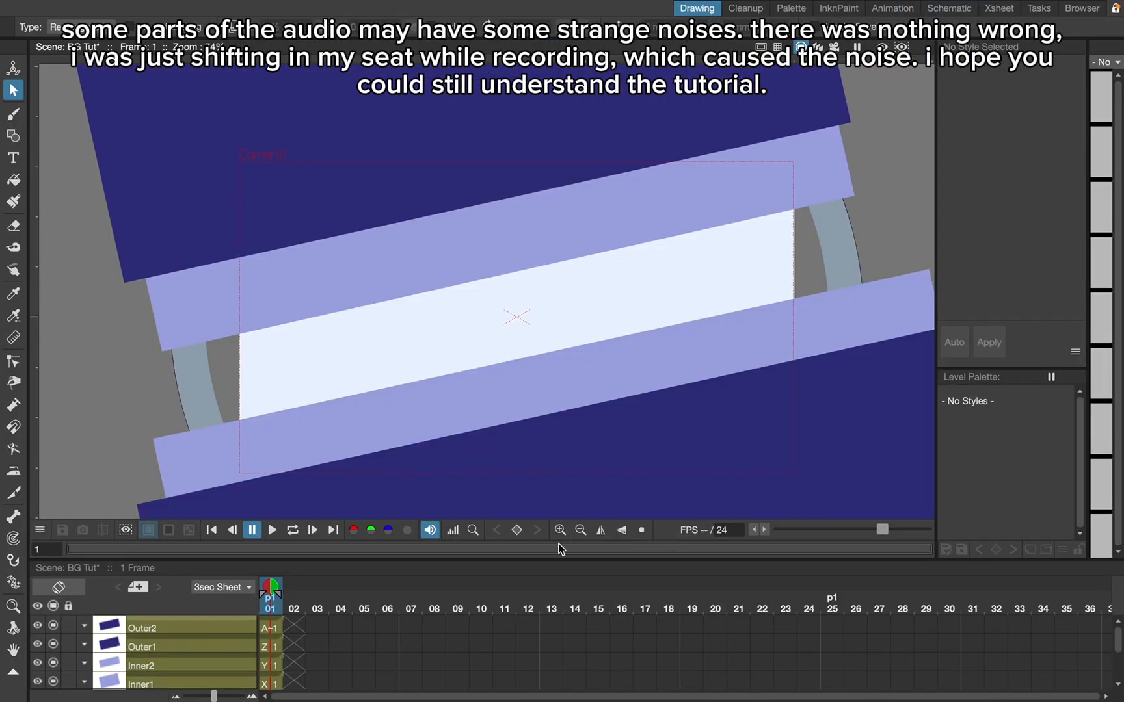
mouse_move(657, 5)
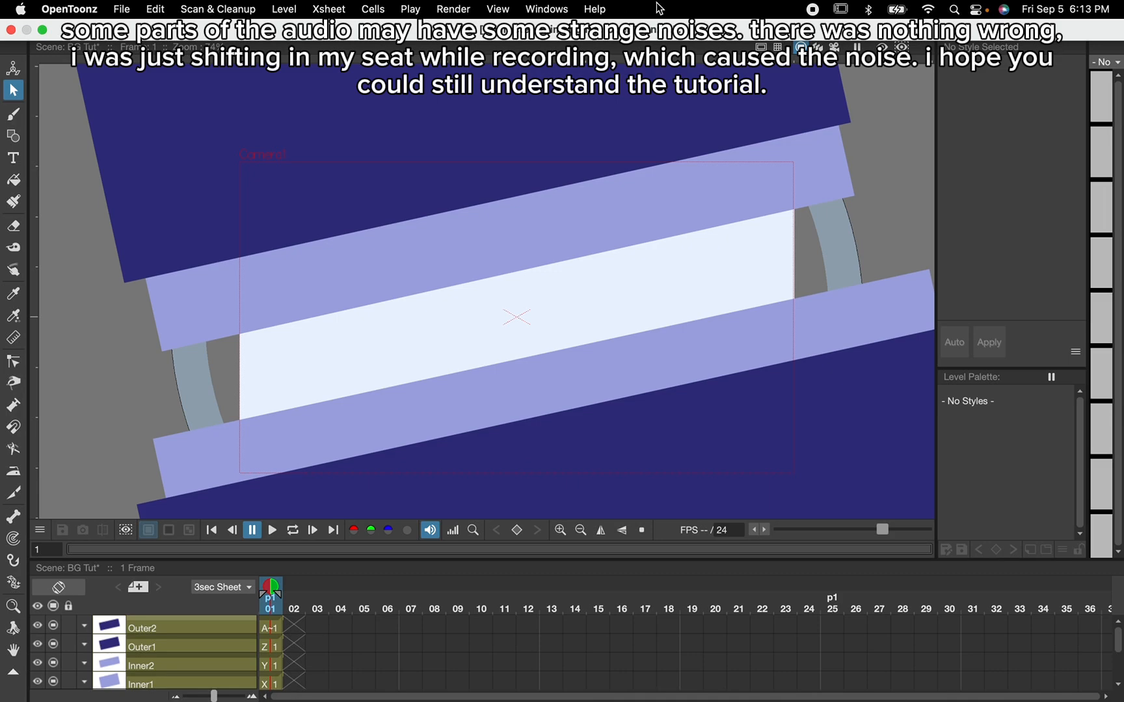
click(299, 9)
mouse_move(416, 35)
click(492, 39)
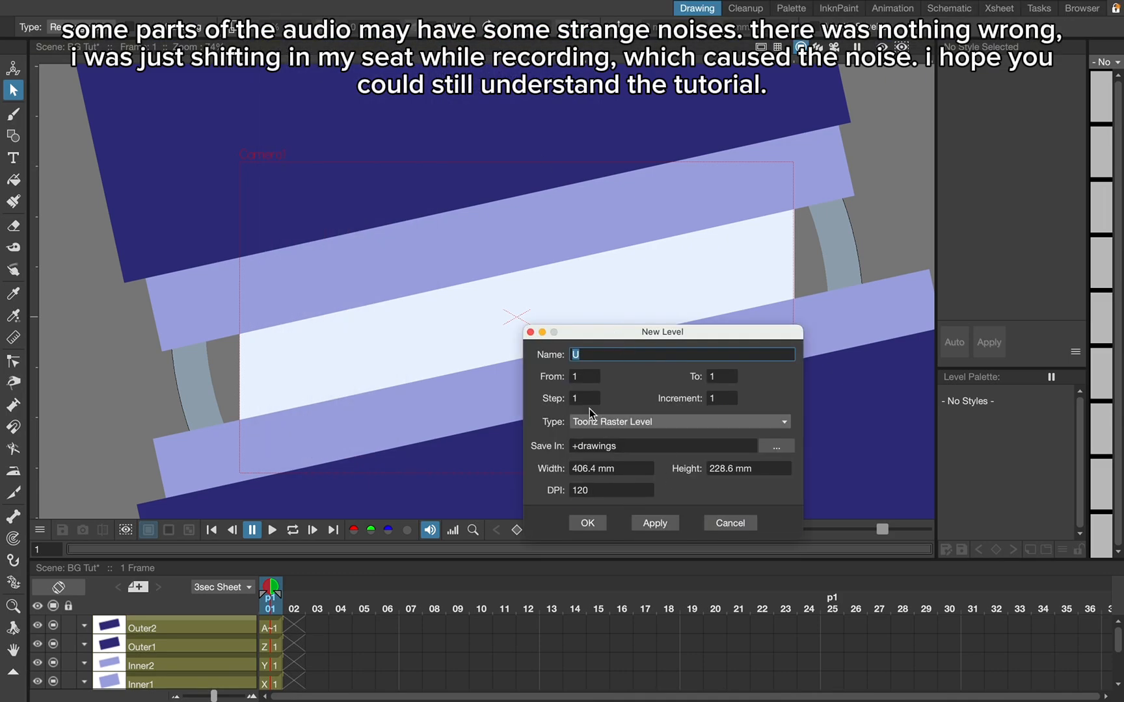
click(591, 423)
click(612, 436)
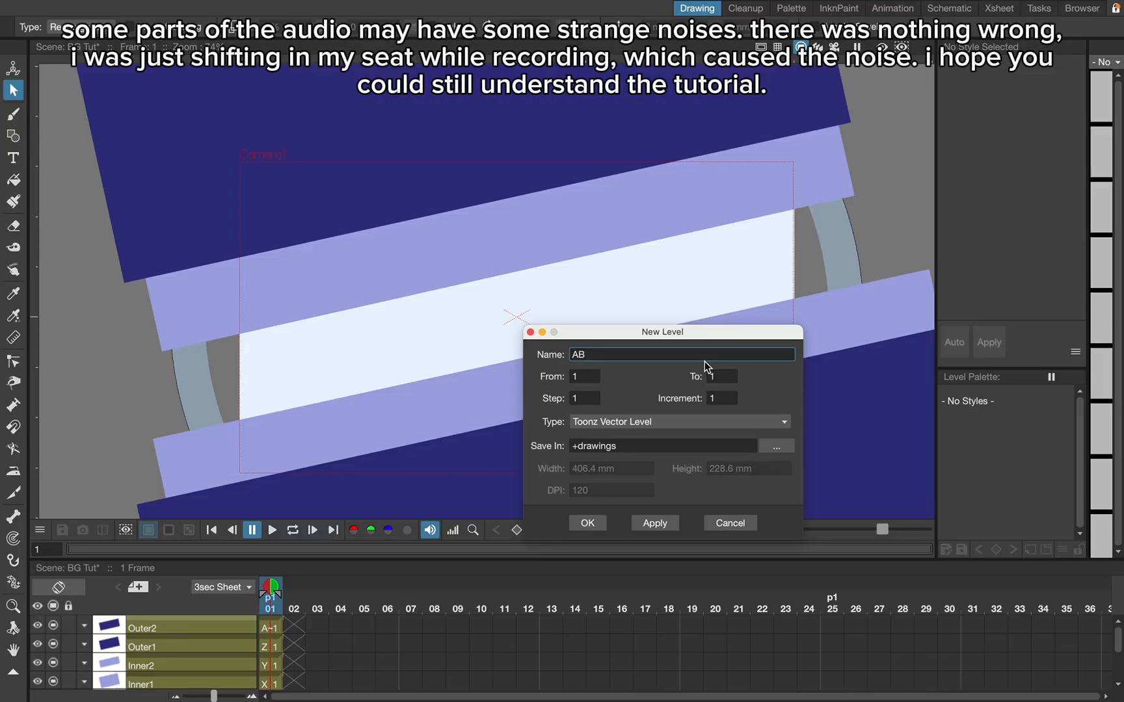
click(657, 523)
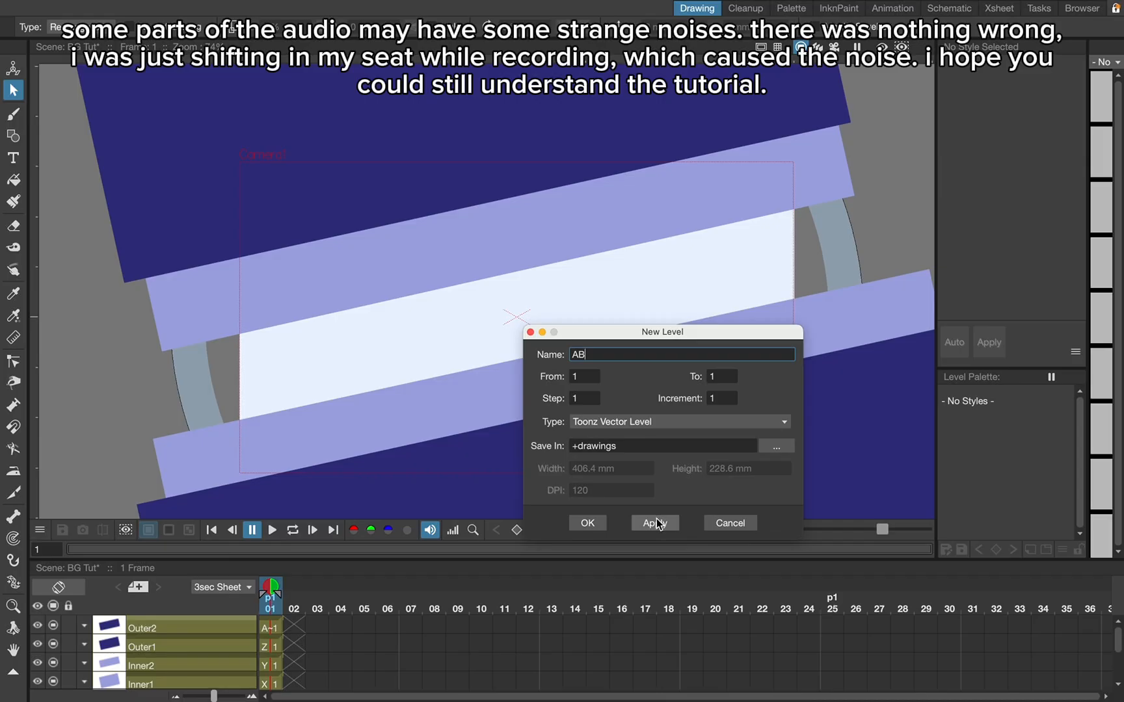
click(600, 525)
- Select Col6's drawing, choose the Geometric tool, and set the style colour to white and the outline size to about 14
click(273, 647)
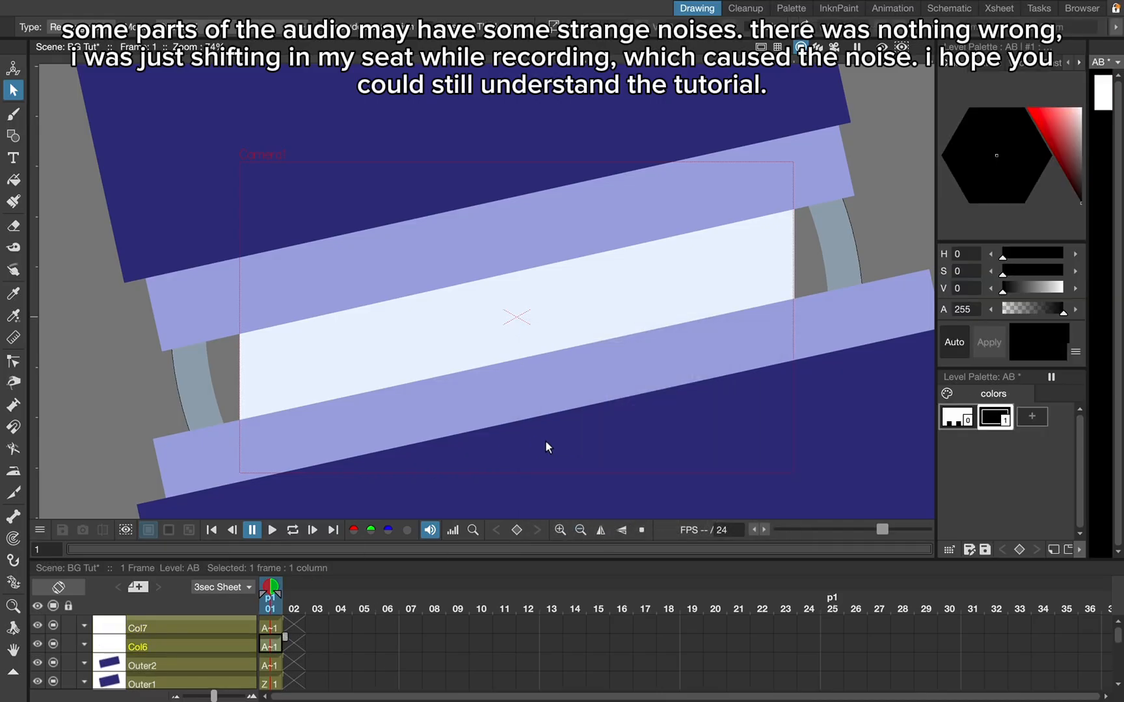
scroll(577, 432, down, 2)
scroll(676, 210, down, 2)
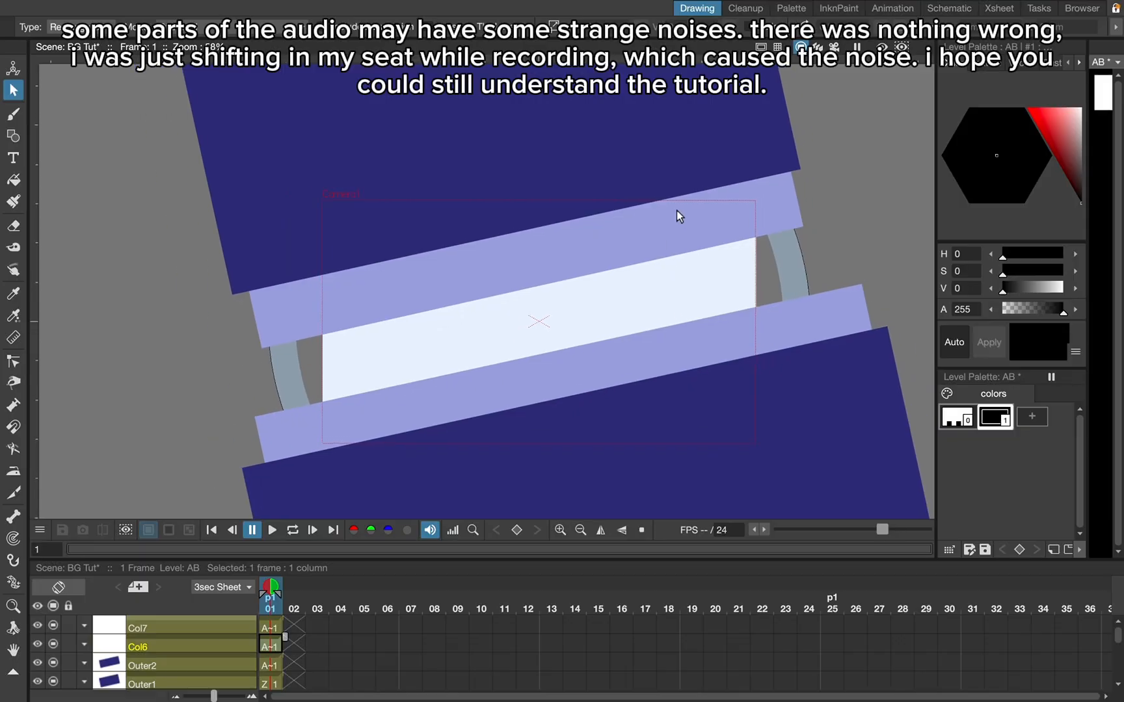
click(13, 115)
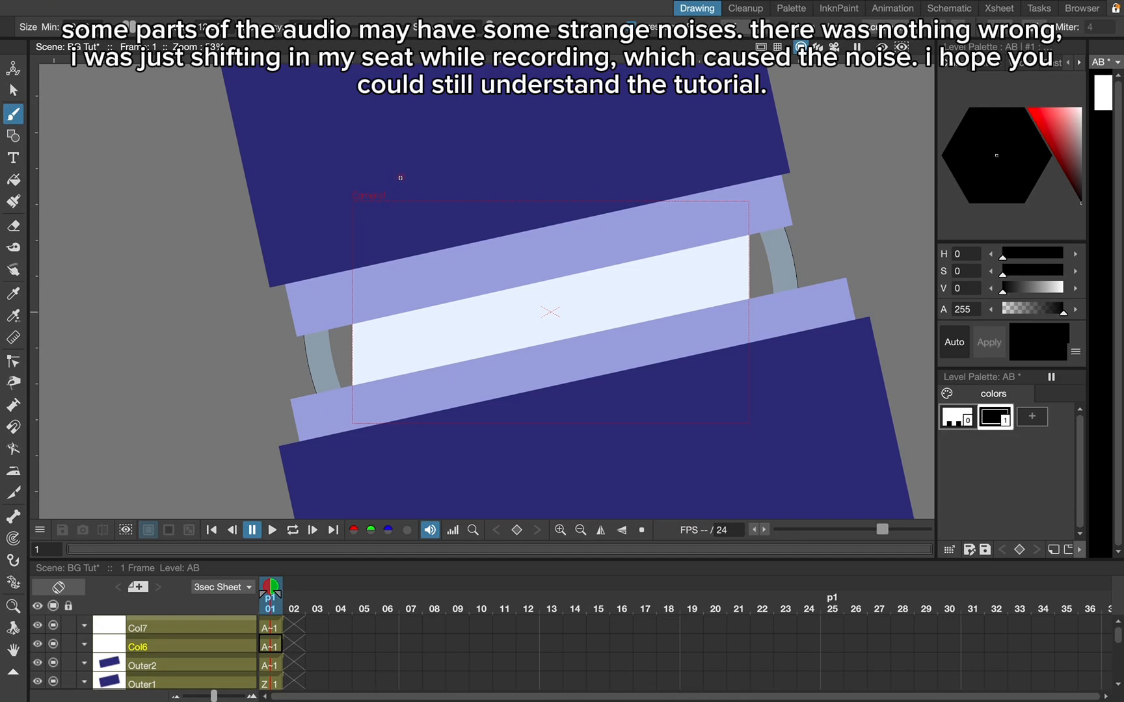
click(13, 136)
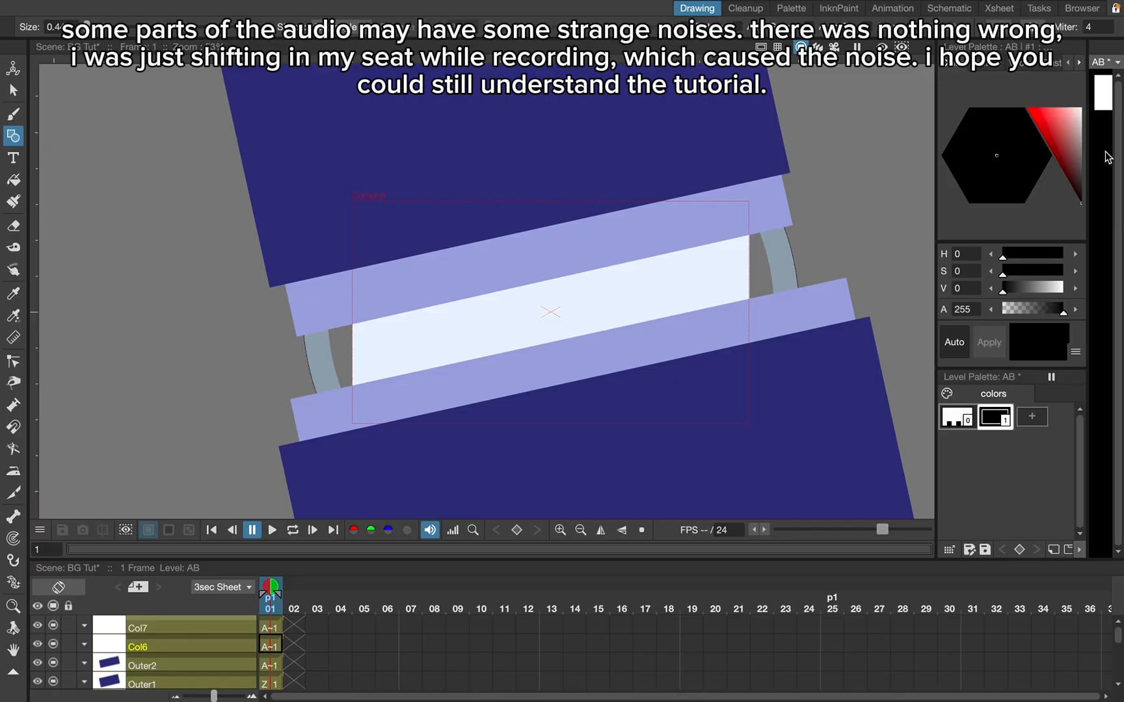
drag(1079, 139, 1082, 104)
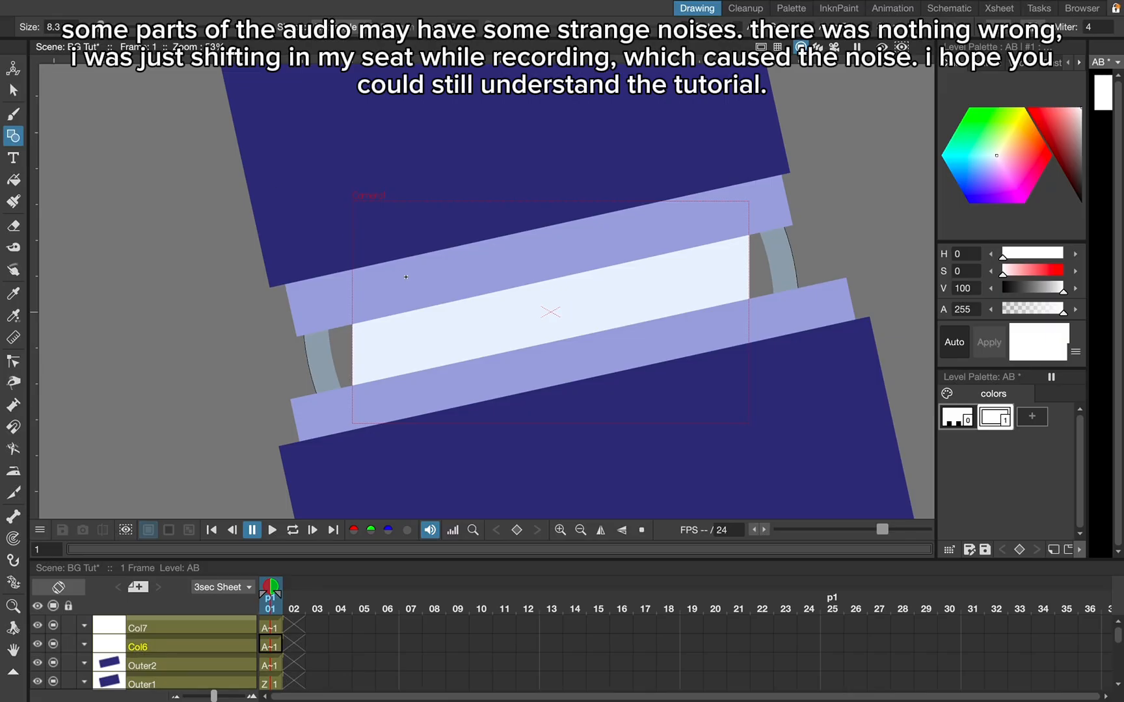
mouse_move(103, 28)
mouse_down()
mouse_move(134, 29)
mouse_move(113, 28)
mouse_up()
- Try a small white rectangle outline at the camera frame's upper-left corner and undo it
drag(412, 193, 366, 246)
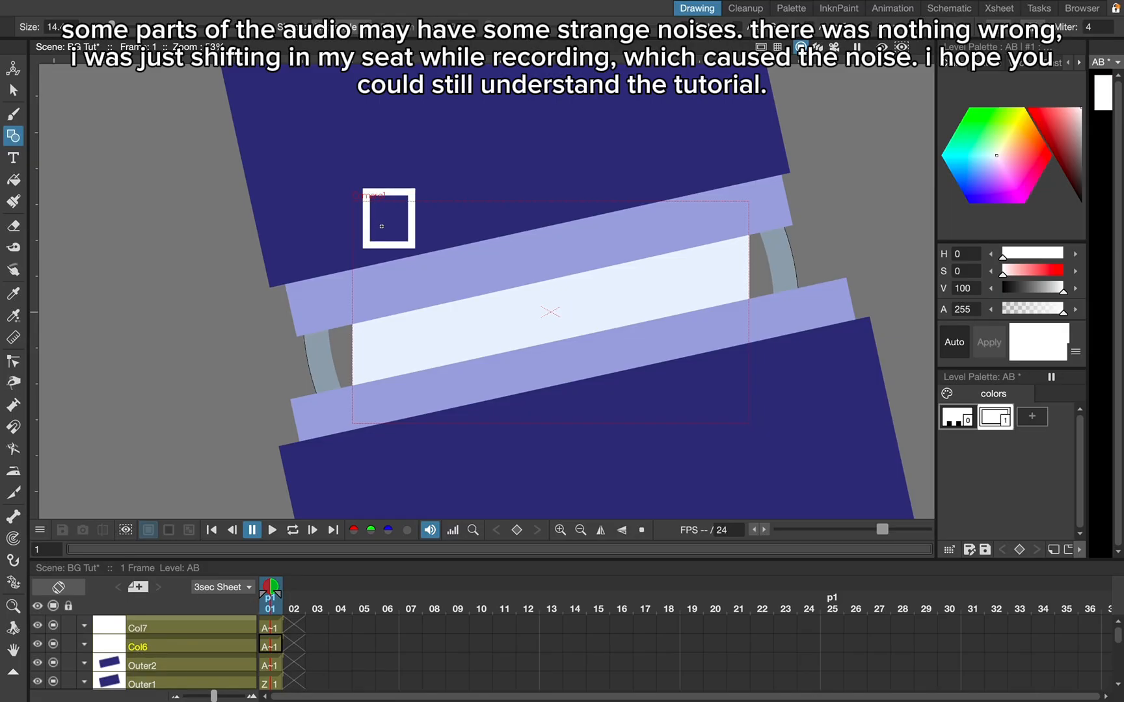
key(ctrl+z)
- Draw a white corner from one slanted and one horizontal stroke with the Line shape, redoing the horizontal stroke until it meets the slant cleanly
click(335, 27)
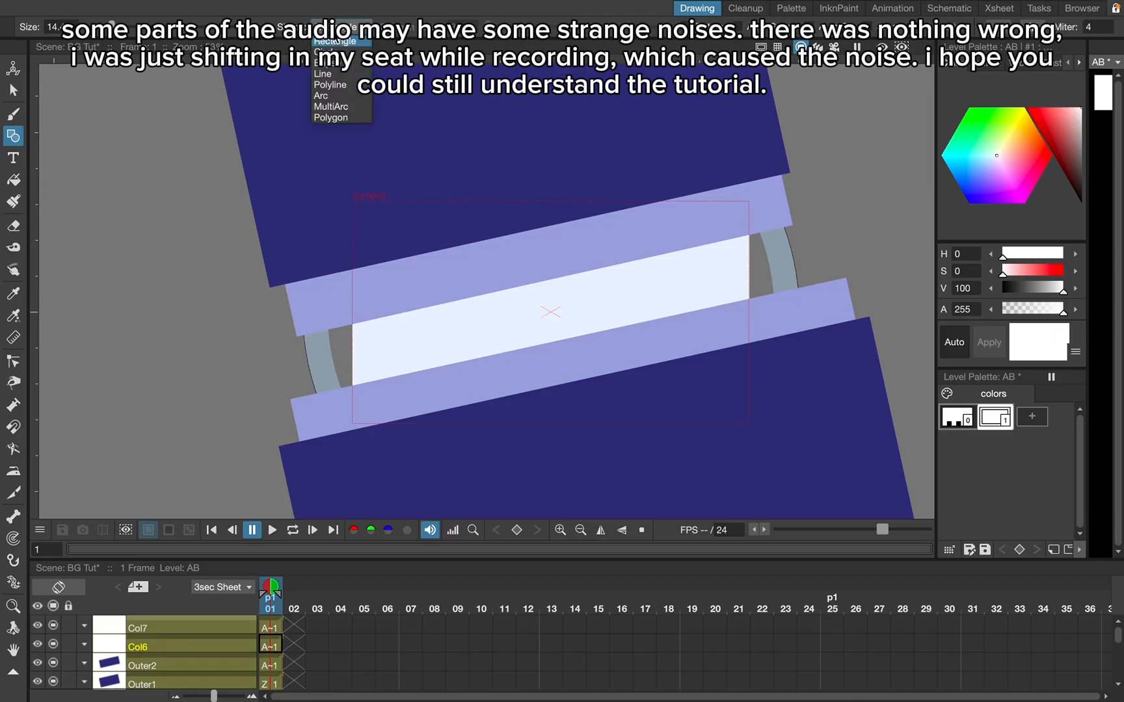
click(338, 74)
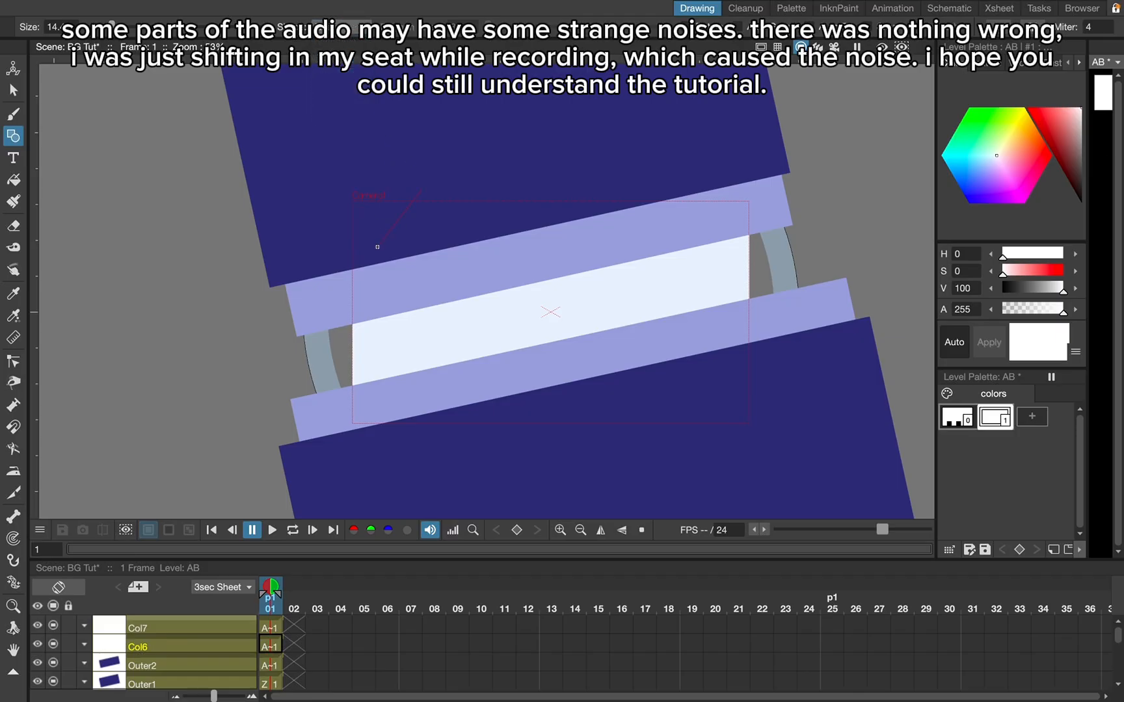
drag(377, 247, 378, 245)
drag(411, 245, 411, 245)
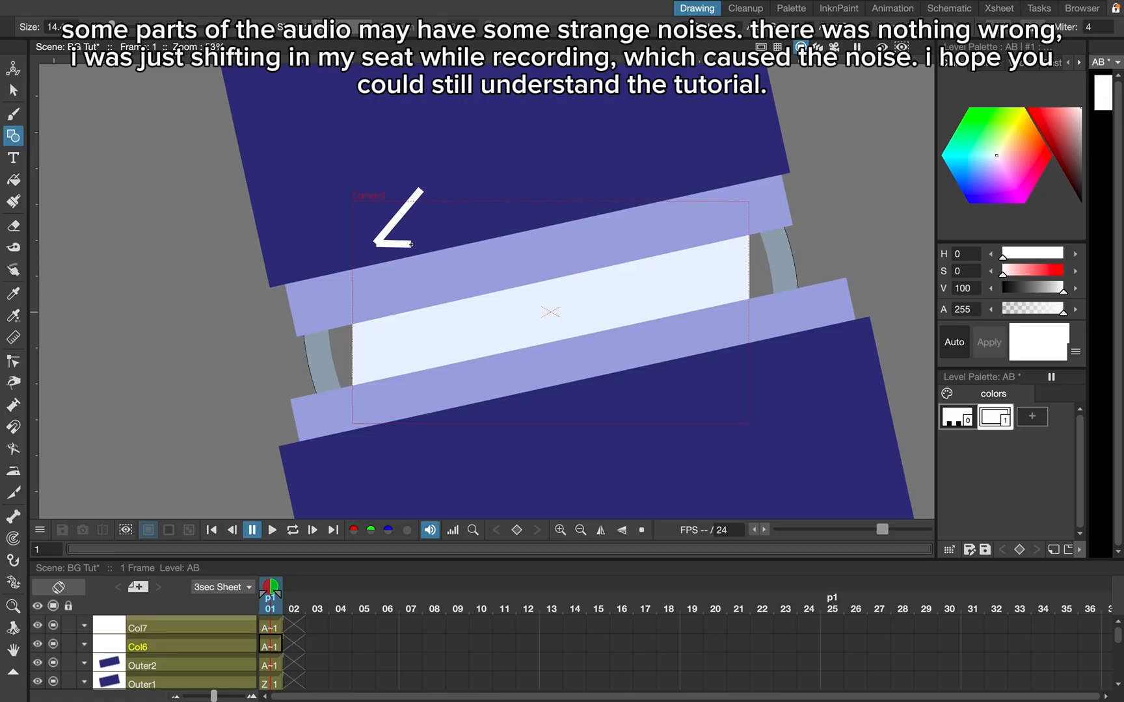
key(ctrl+z)
drag(414, 244, 415, 244)
key(ctrl+z)
click(406, 244)
key(ctrl+z)
click(424, 244)
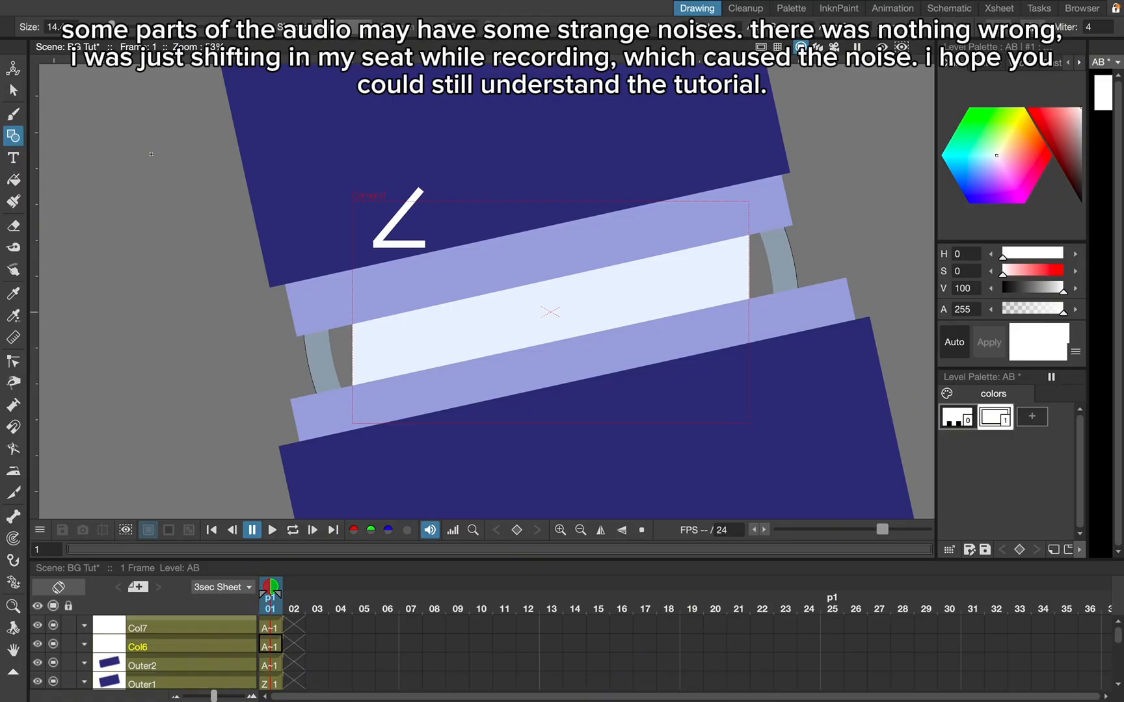
- Select the corner strokes and duplicate them downward, repeating with the doubled shape to build a vertical zigzag on Col6
click(13, 91)
drag(448, 182, 339, 297)
drag(415, 239, 422, 255)
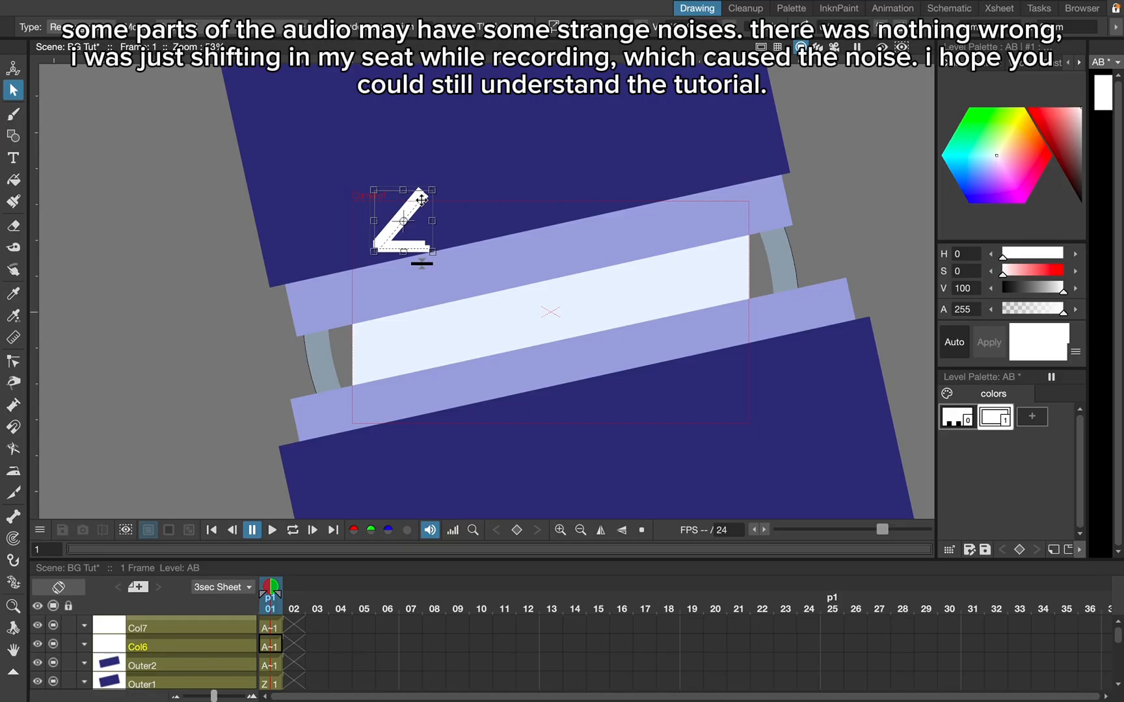
drag(420, 199, 417, 249)
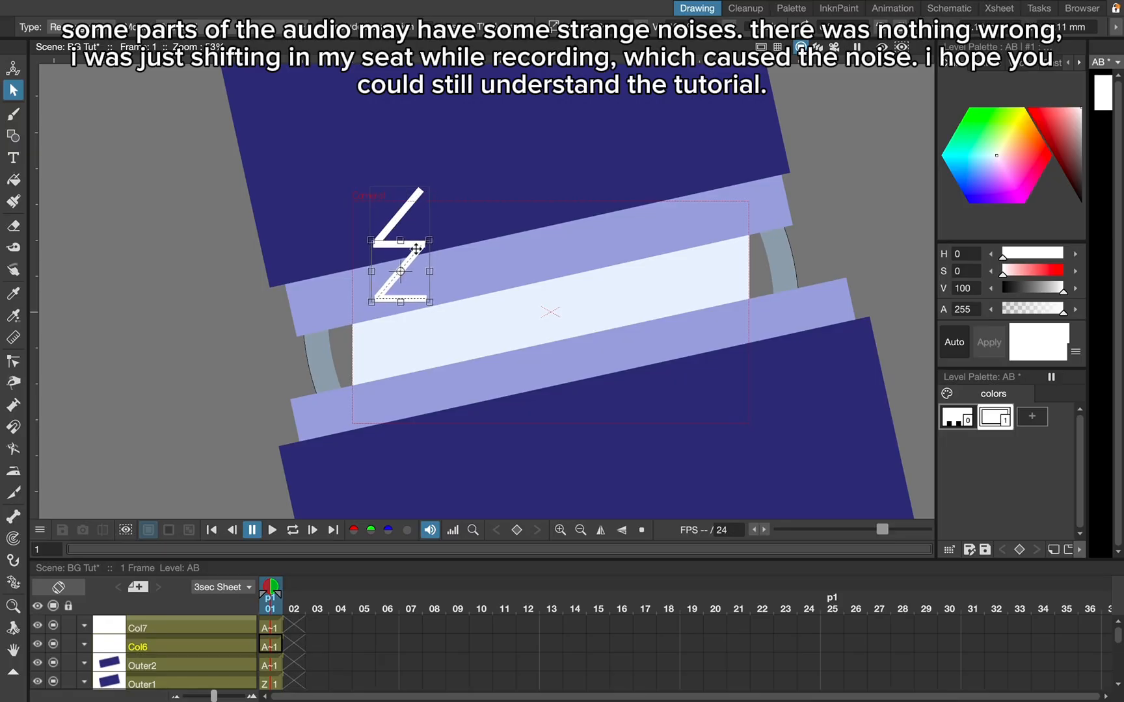
drag(456, 158, 371, 327)
key(ctrl+v)
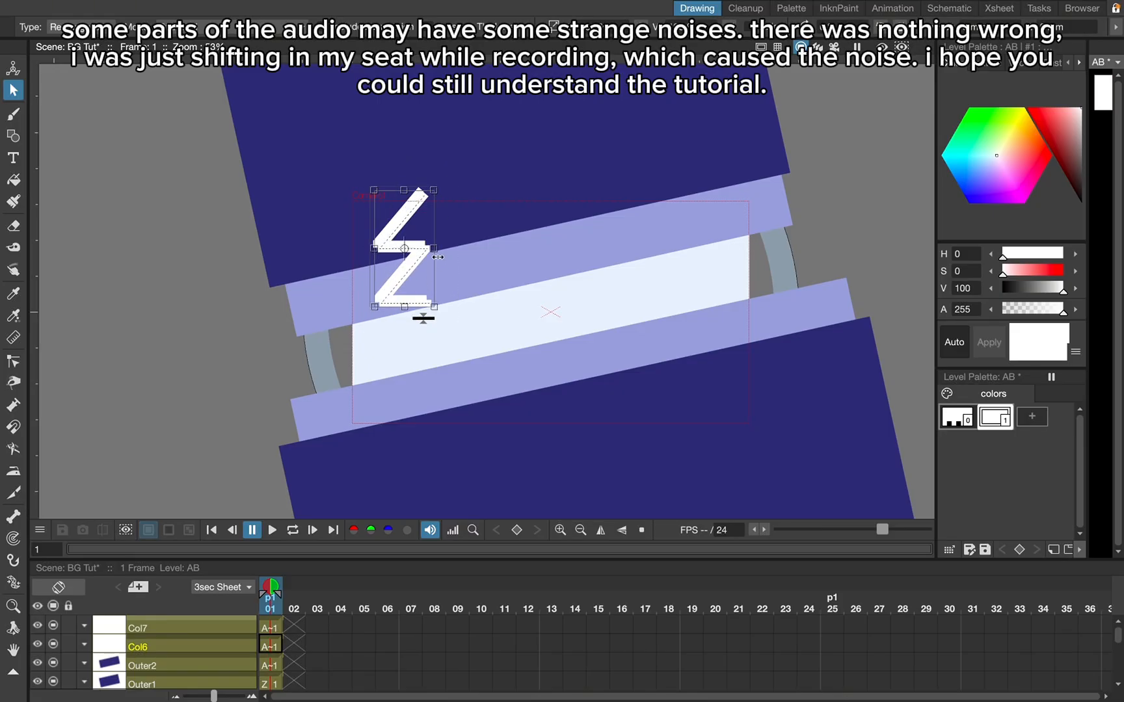
drag(423, 252, 421, 358)
- Duplicate the selected zigzag further down and up so it runs well beyond the camera frame's upper and lower edges
scroll(487, 195, down, 4)
drag(482, 168, 417, 333)
key(ctrl+v)
drag(454, 268, 448, 389)
key(ctrl+v)
drag(446, 253, 433, 116)
click(509, 244)
scroll(511, 247, up, 4)
scroll(513, 252, down, 4)
- Paste the zigzag into Col7's drawing and move the copy across to the opposite side of the camera frame
click(273, 629)
key(ctrl+v)
drag(462, 256, 577, 252)
scroll(458, 291, up, 3)
scroll(458, 291, down, 1)
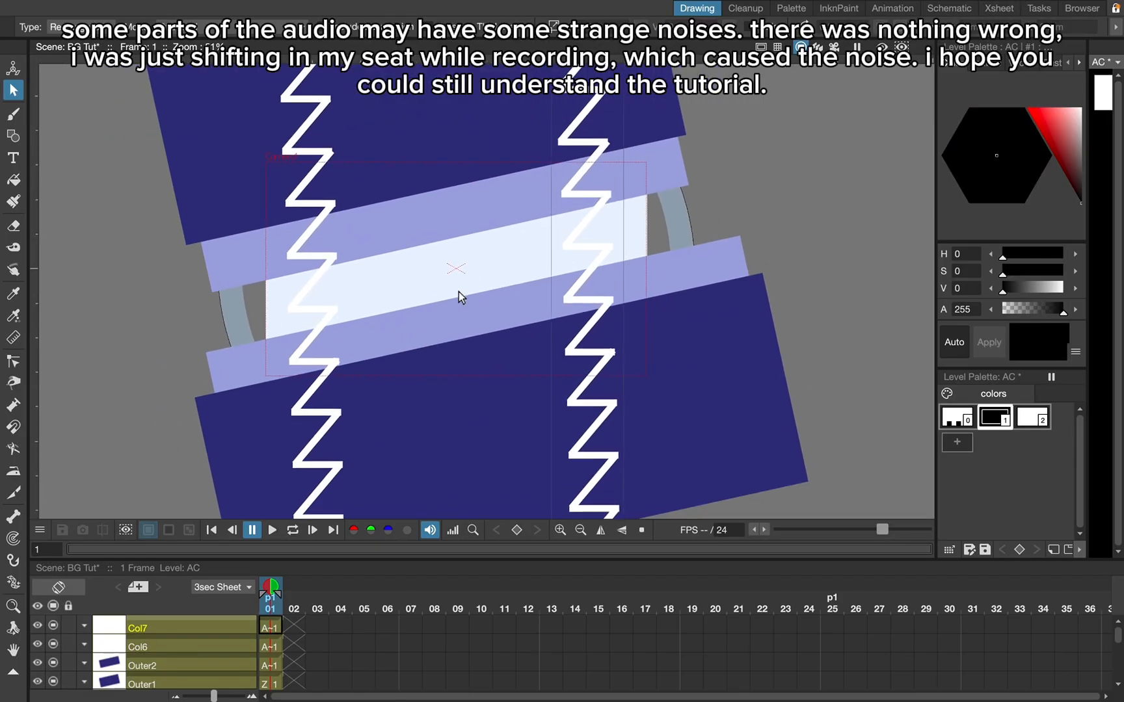
- Switch to the Animation workspace and rename Col6 as LinesL and Col7 as LinesR
click(892, 8)
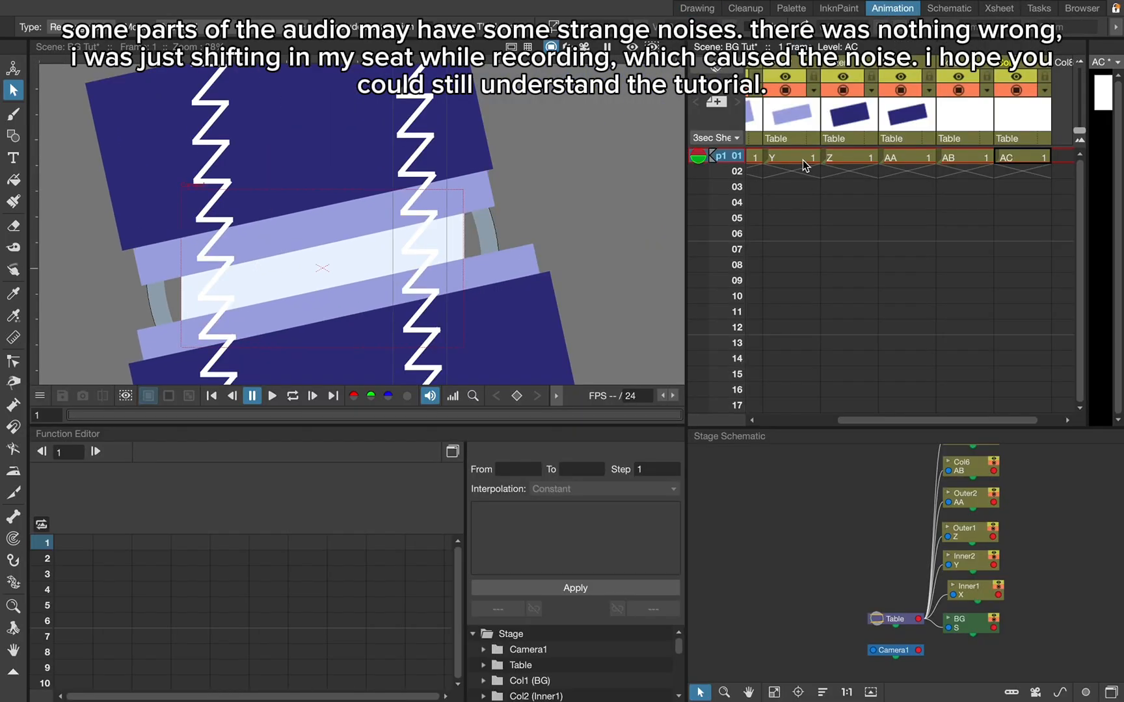
scroll(796, 188, right, 5)
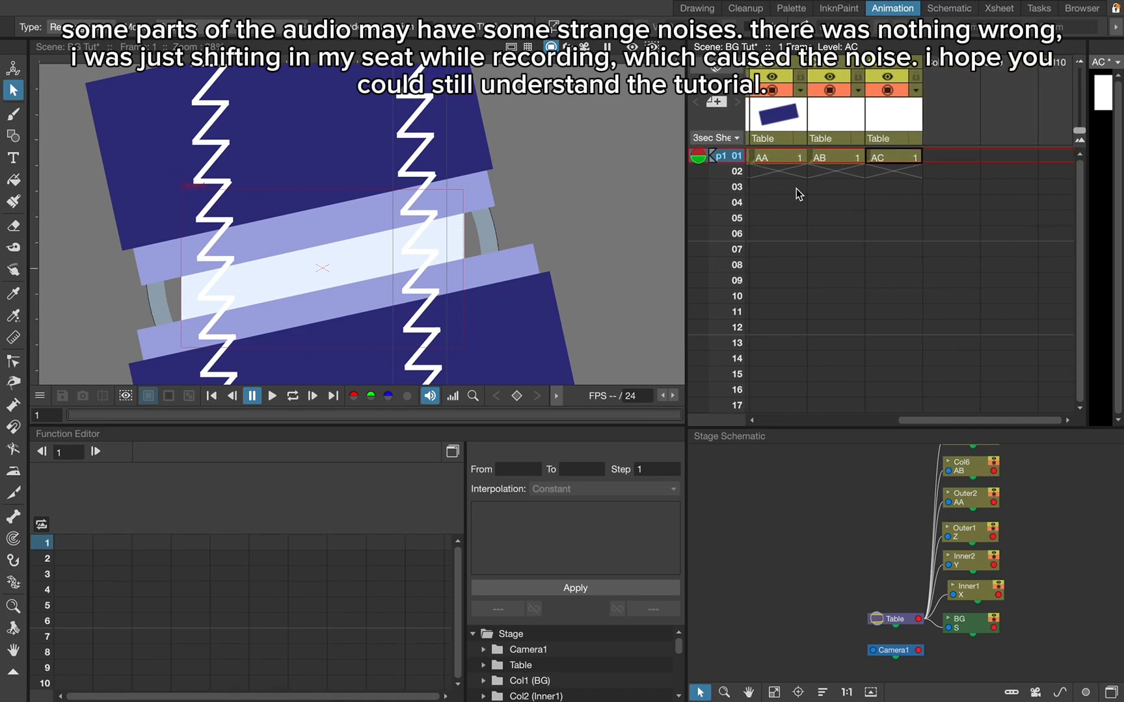
click(896, 156)
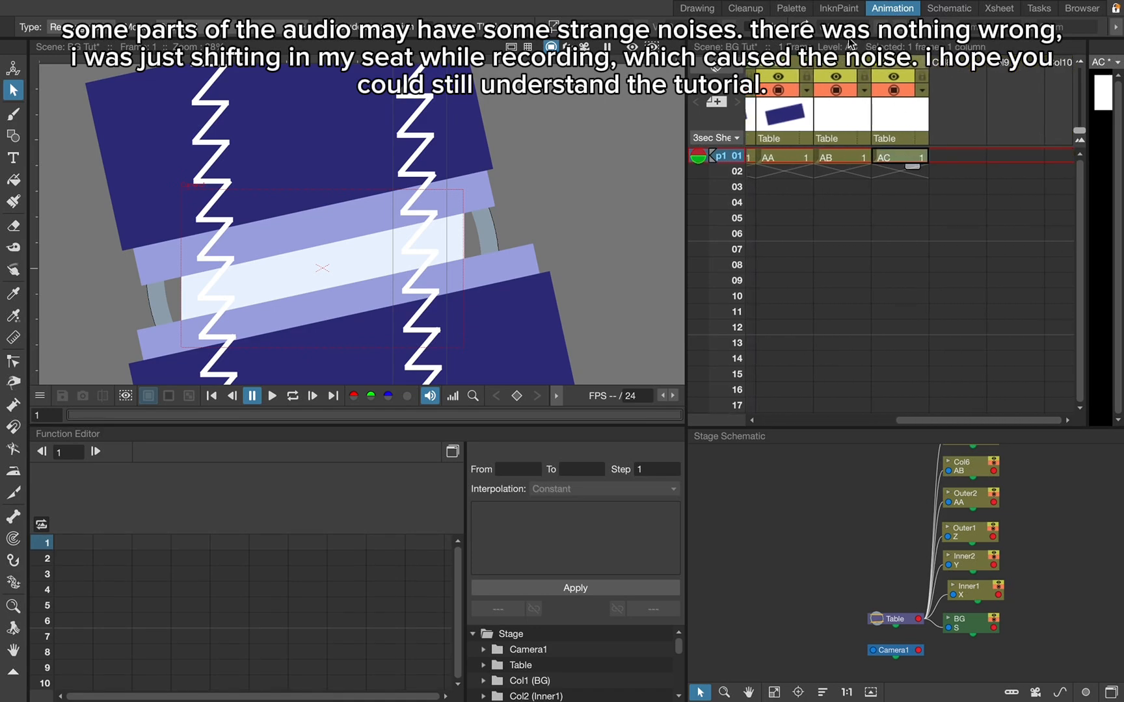
click(836, 68)
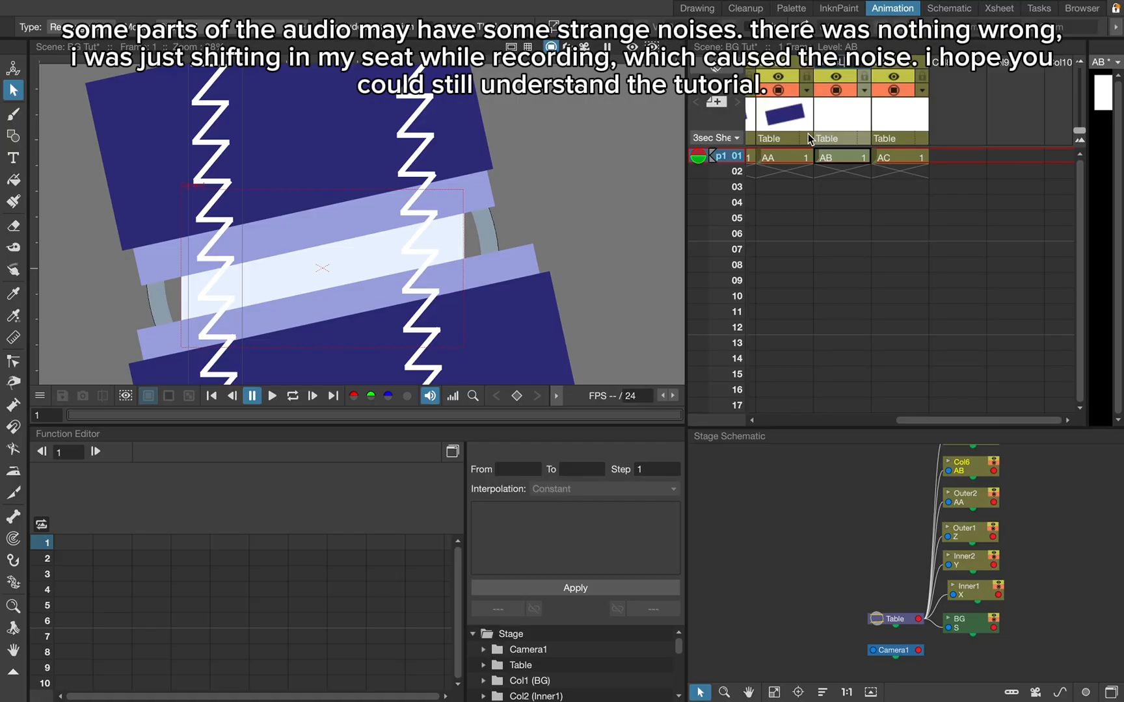
click(905, 65)
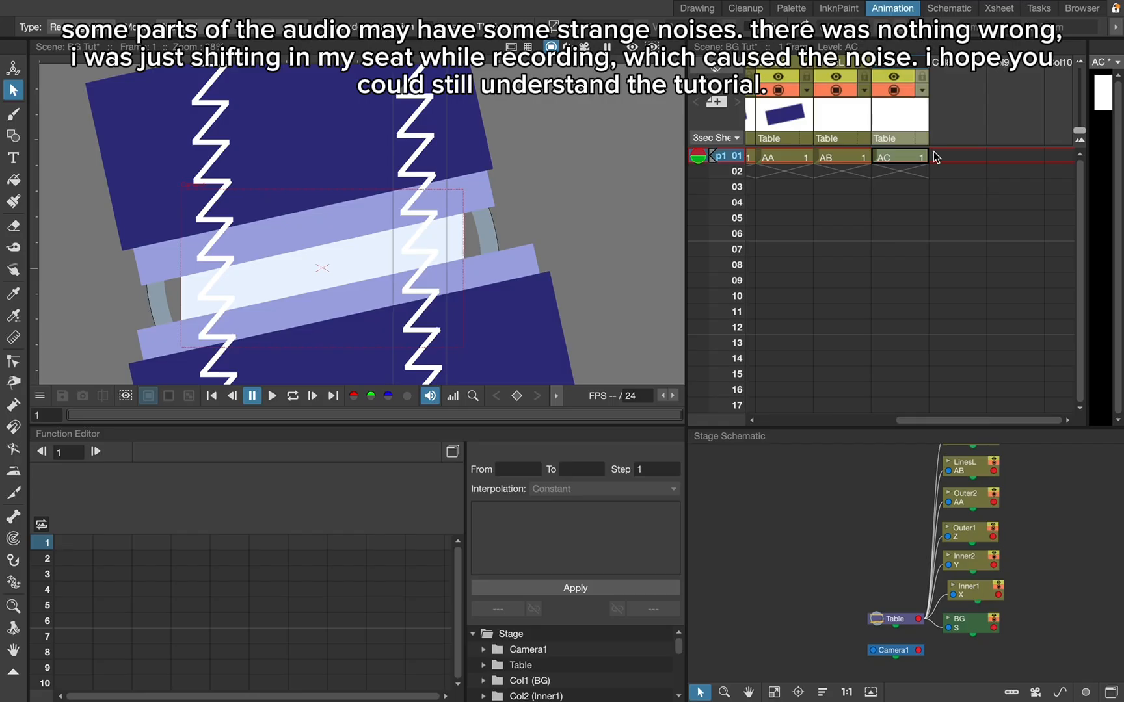
click(880, 205)
- Extend the first-frame cells of all seven columns, from BG to LinesR, down to frame 70
scroll(1052, 205, left, 5)
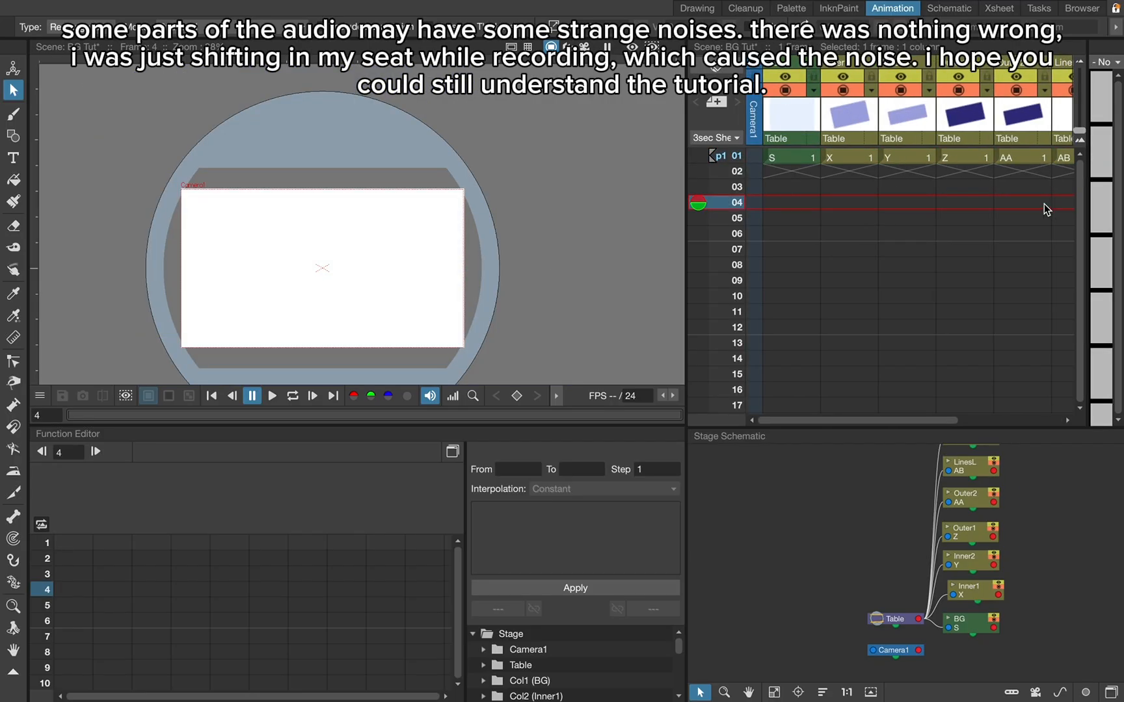
scroll(984, 184, right, 3)
click(1047, 159)
scroll(1047, 163, left, 3)
shift+click(784, 161)
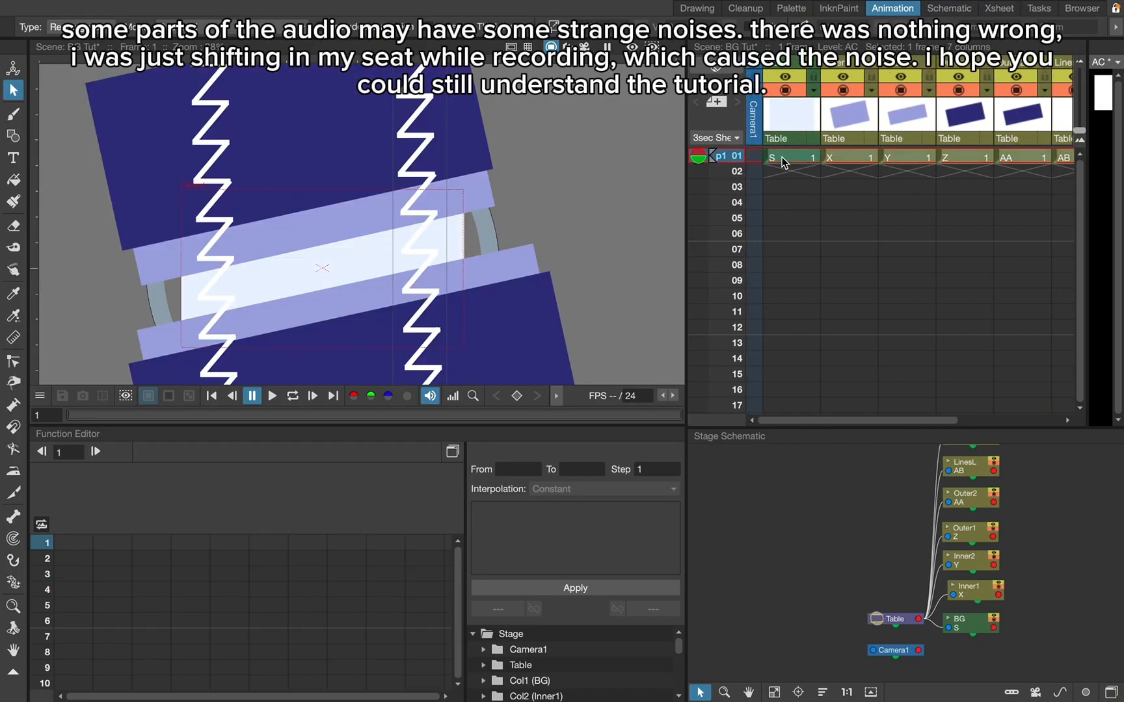
scroll(783, 161, right, 3)
drag(886, 166, 900, 409)
scroll(932, 389, left, 3)
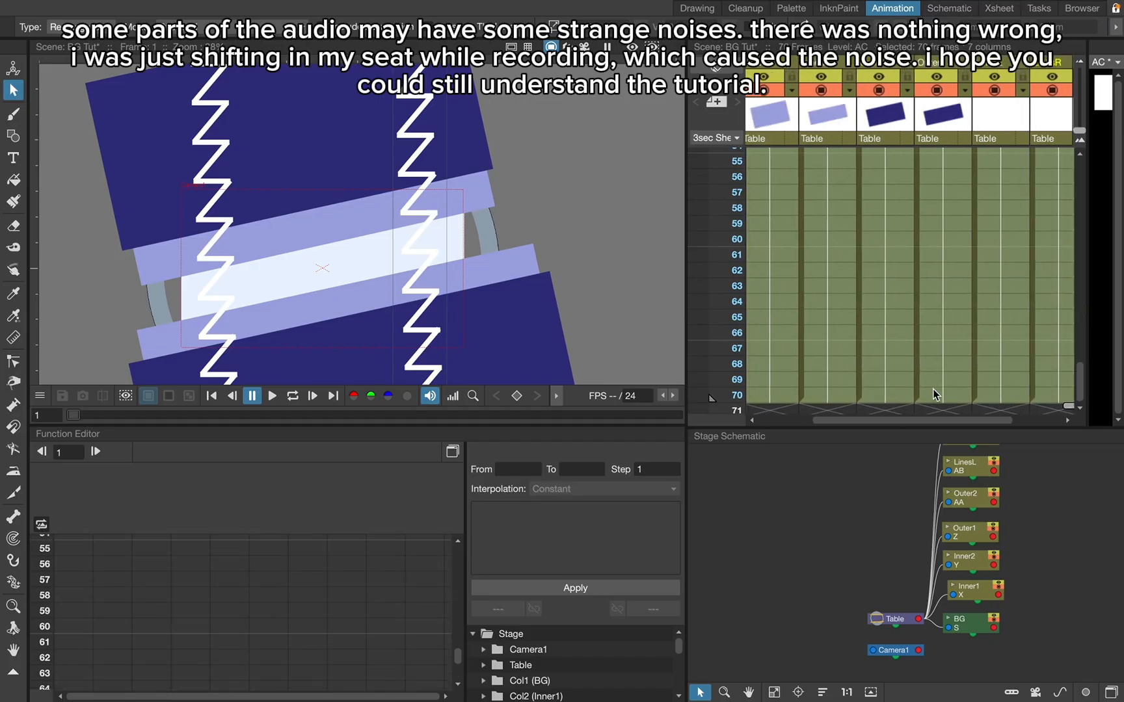
- Undo the extension to frame 70 and make all seven columns' cells run through frame 12 instead
scroll(933, 389, left, 2)
click(933, 389)
scroll(933, 389, up, 20)
scroll(893, 293, down, 3)
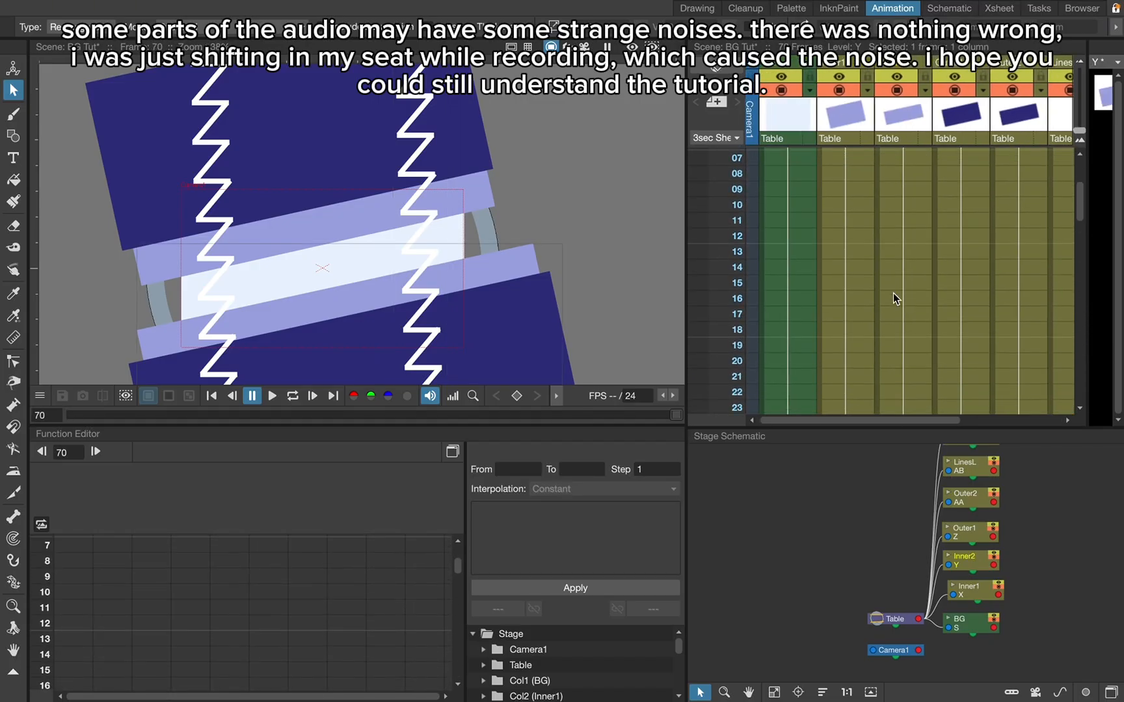
scroll(893, 294, down, 8)
scroll(893, 294, up, 10)
key(super+z)
- Play the scene from frame 1 and look over the extended columns in the Xsheet
click(793, 156)
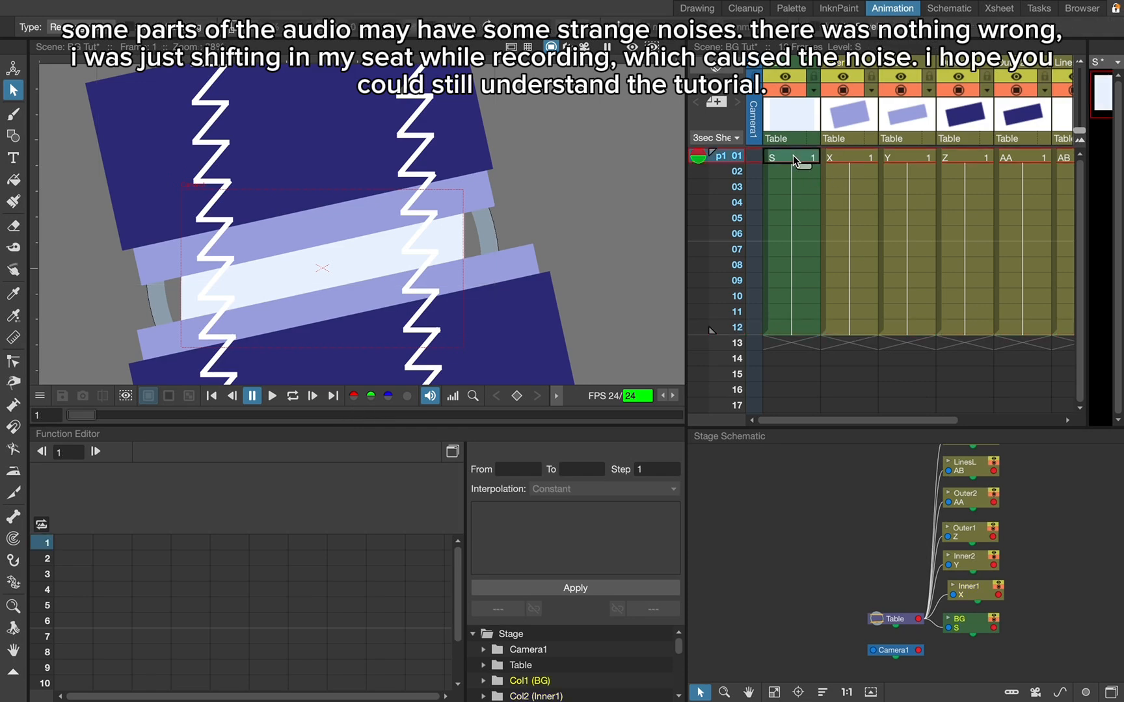
click(273, 396)
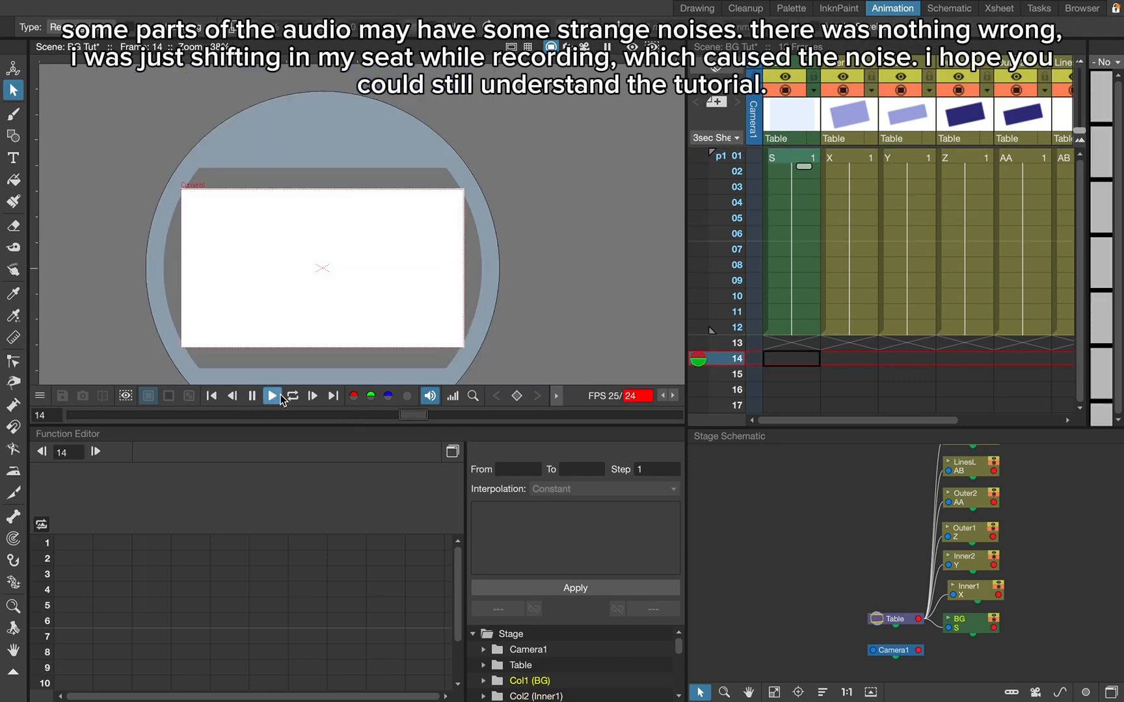
scroll(993, 286, down, 10)
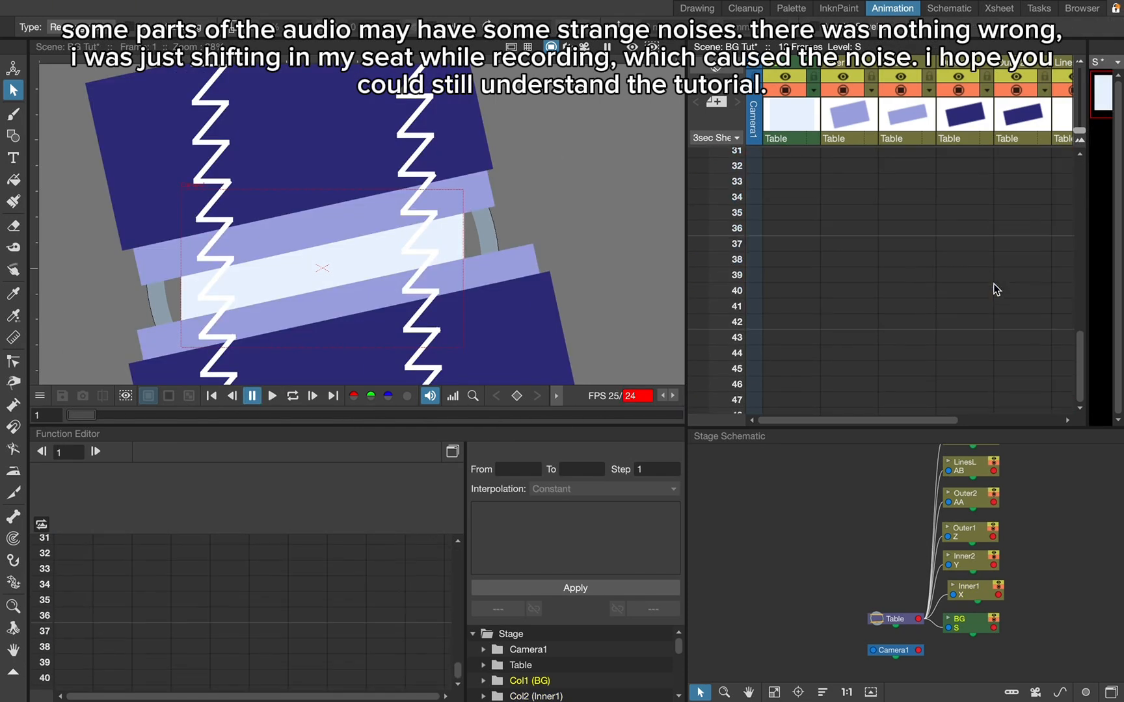
scroll(994, 283, up, 10)
scroll(994, 284, right, 3)
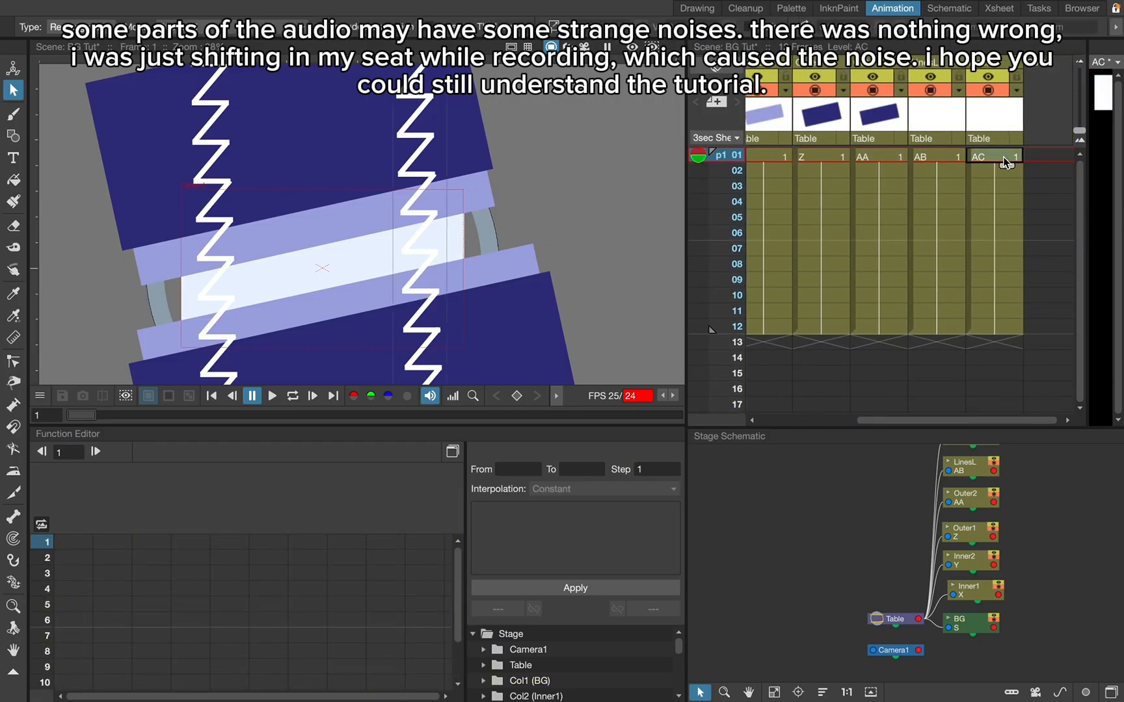
- With the Animate tool, keyframe frame 1 with the LinesL zigzag moved down and the LinesR zigzag moved up
scroll(1003, 158, left, 3)
click(844, 156)
scroll(844, 155, right, 3)
click(843, 155)
click(791, 159)
scroll(789, 165, left, 3)
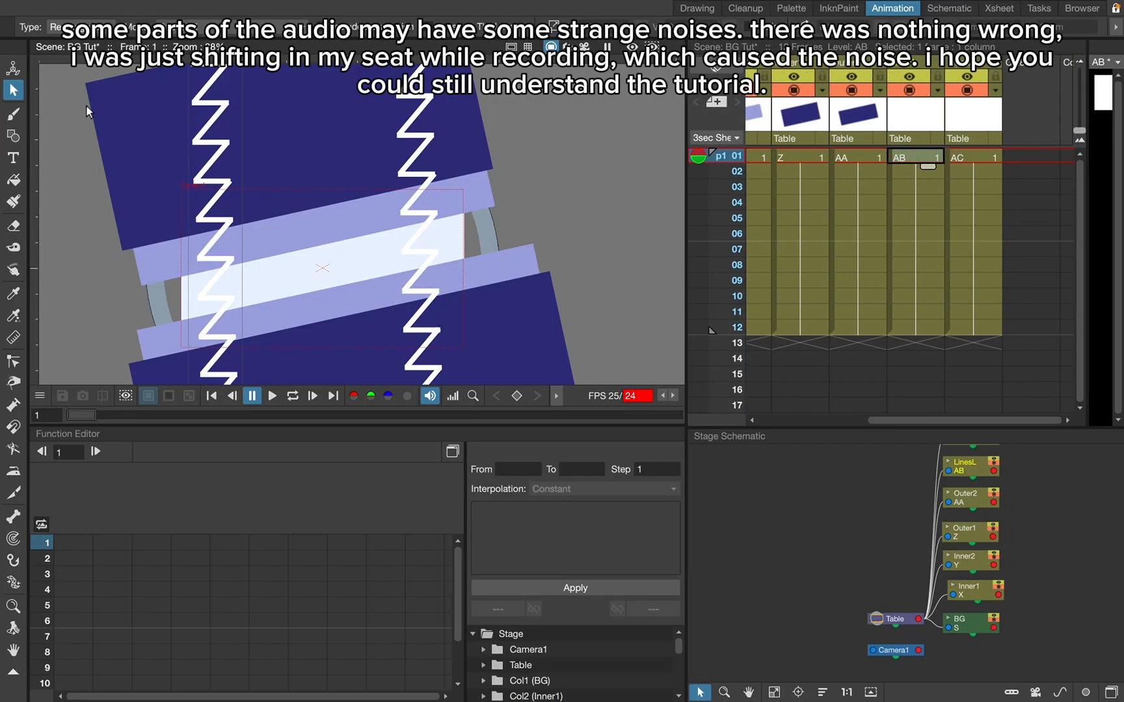
click(13, 68)
scroll(365, 340, down, 2)
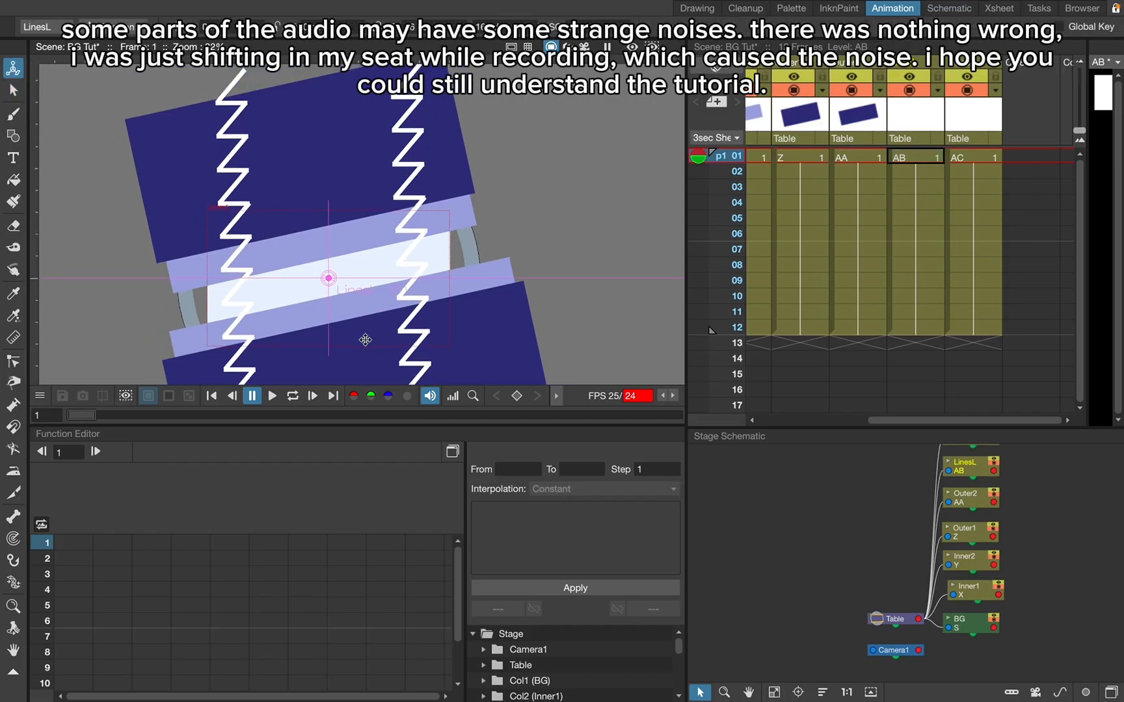
drag(279, 175, 280, 273)
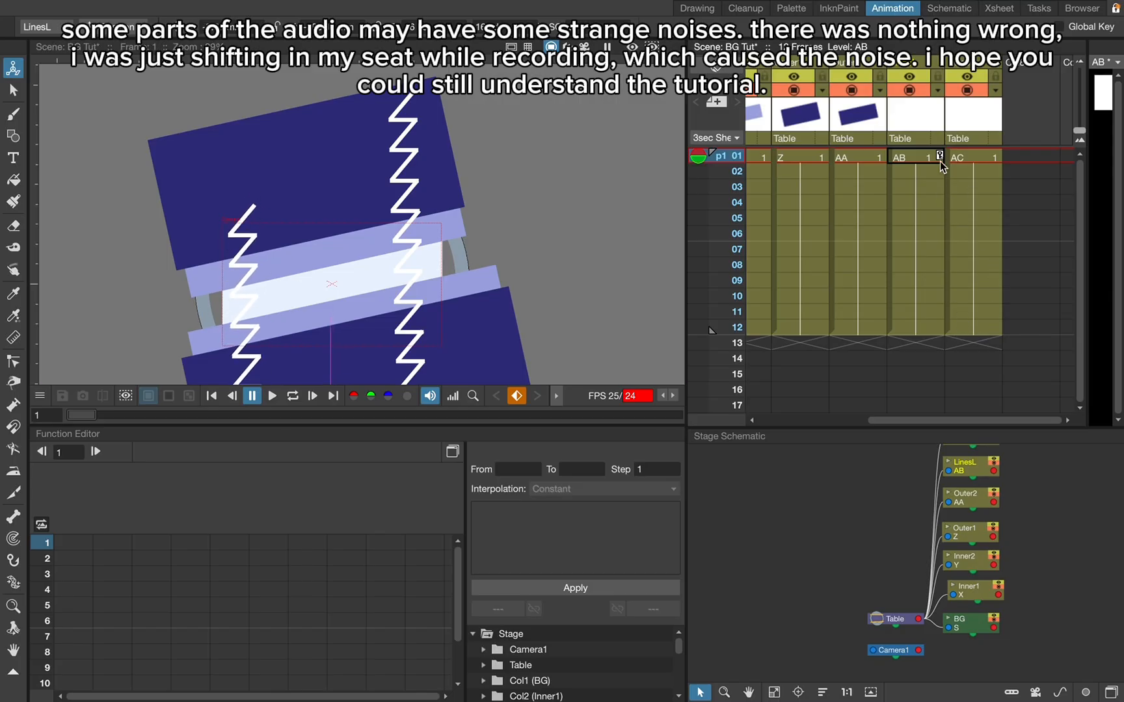
click(969, 158)
drag(477, 308, 483, 203)
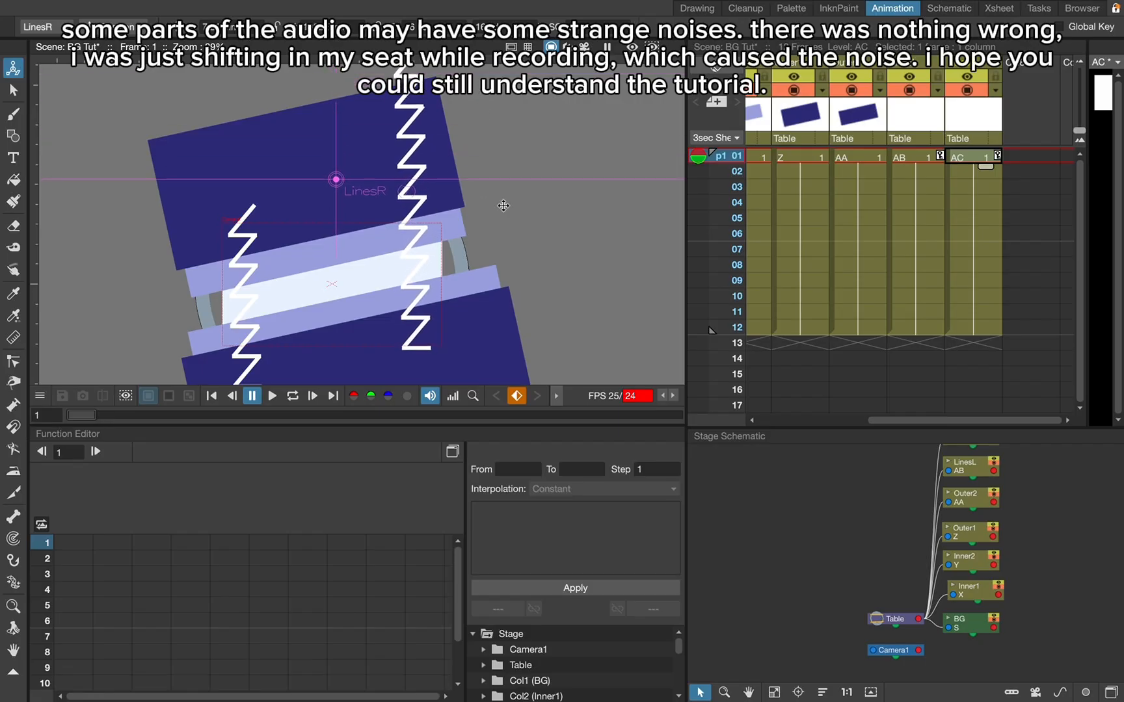
- Keyframe LinesR at frame 12 by moving its zigzag down and setting its horizontal position to 0
click(973, 327)
drag(500, 150, 506, 381)
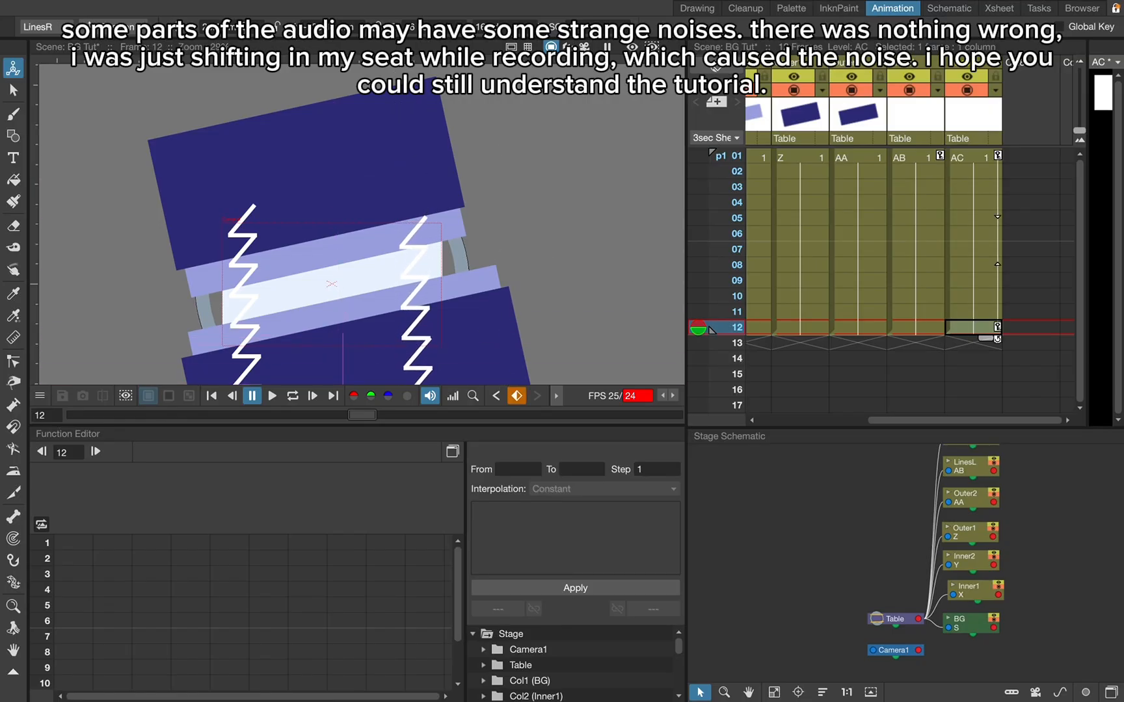
click(238, 26)
text(0)
key(Return)
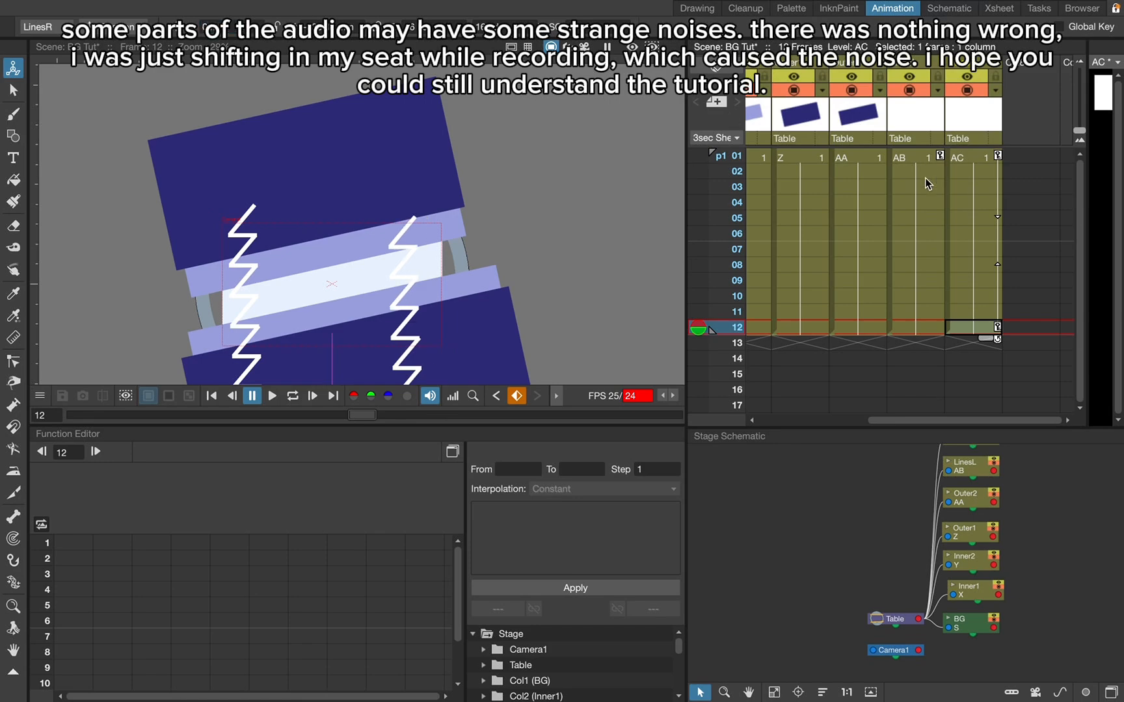
- Keyframe LinesL at frame 12 by moving its zigzag up with horizontal position 0, and preview the animation from frame 1
click(916, 327)
drag(316, 287, 309, 67)
click(234, 26)
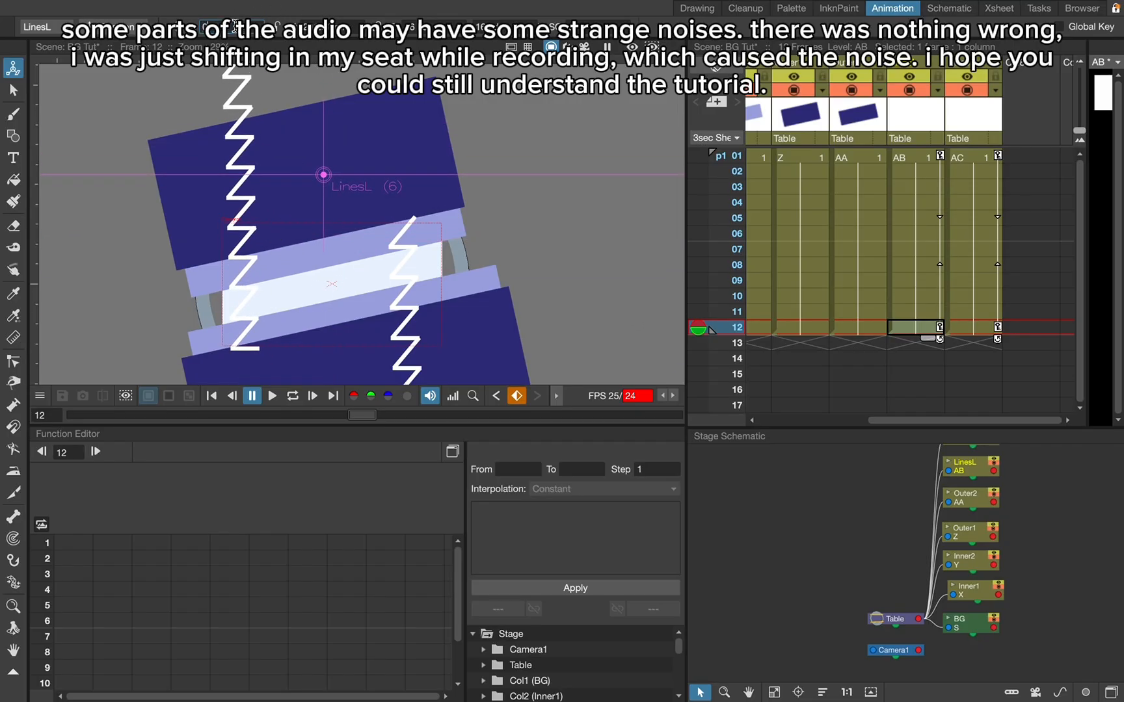
text(0)
key(Return)
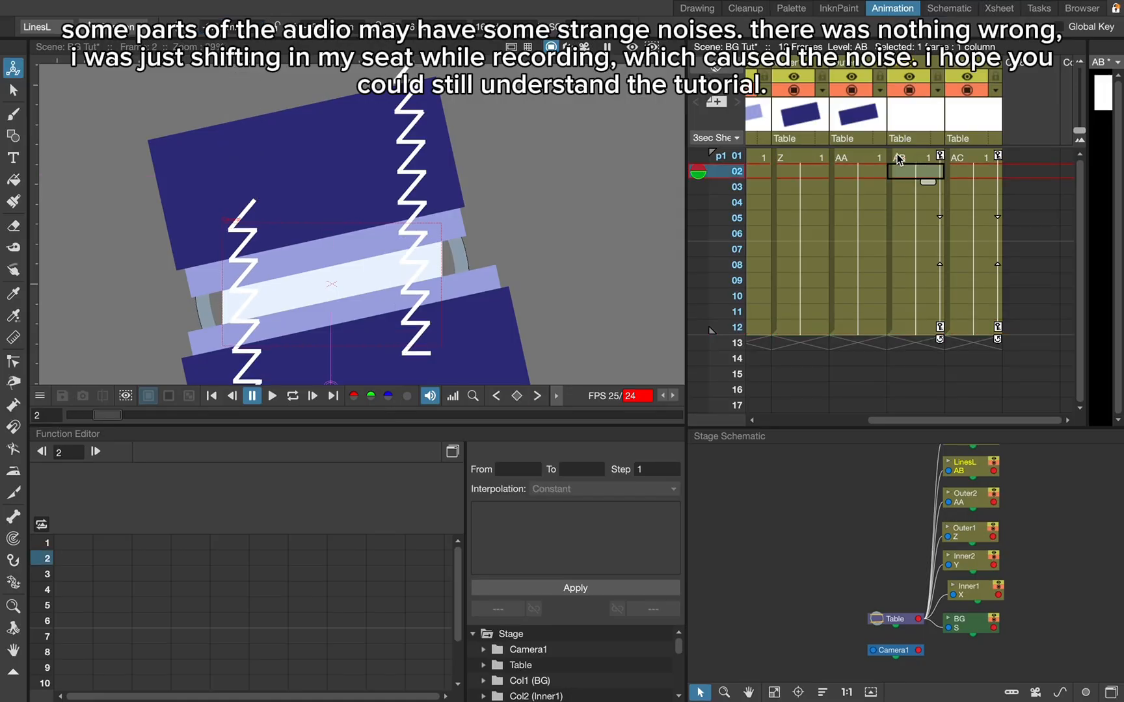
click(901, 158)
click(275, 396)
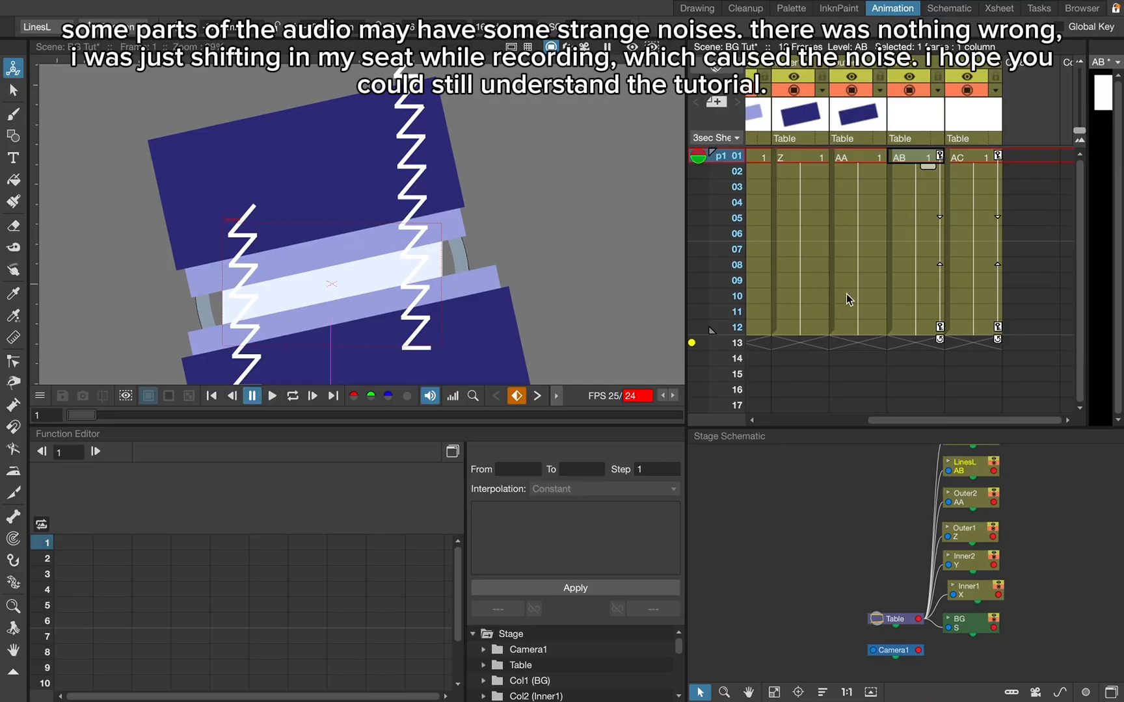
- Load the LinesL and LinesR animation channels in the Function Editor
scroll(591, 672, down, 3)
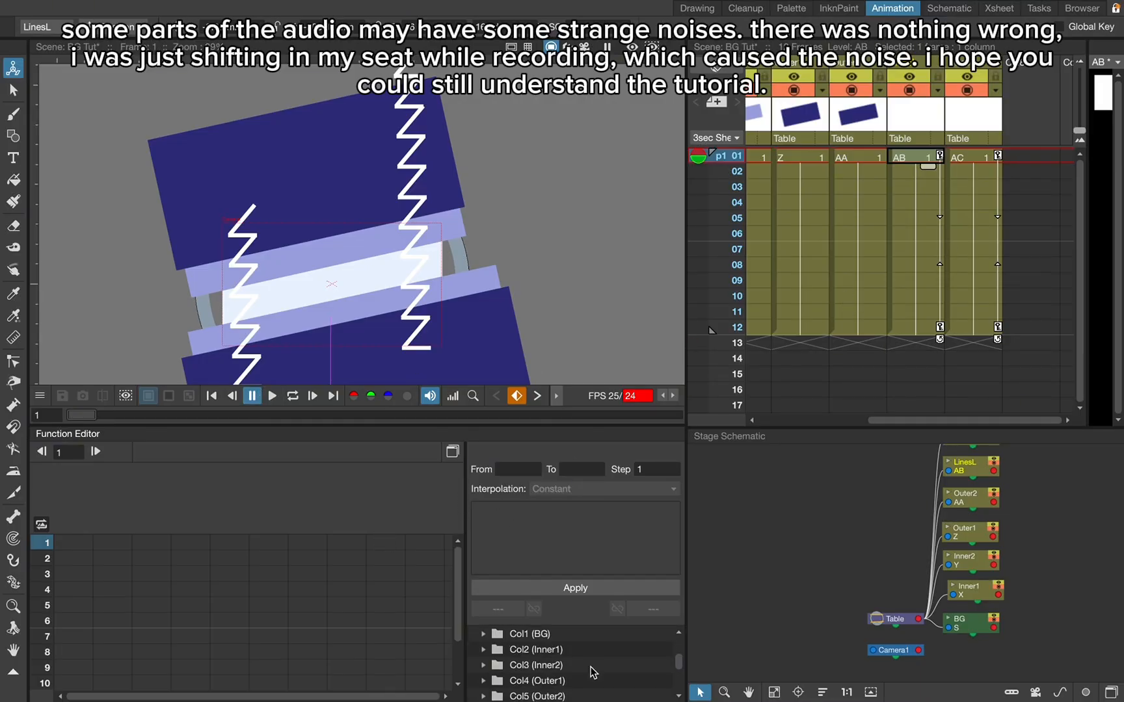
click(500, 651)
scroll(517, 676, down, 4)
click(499, 665)
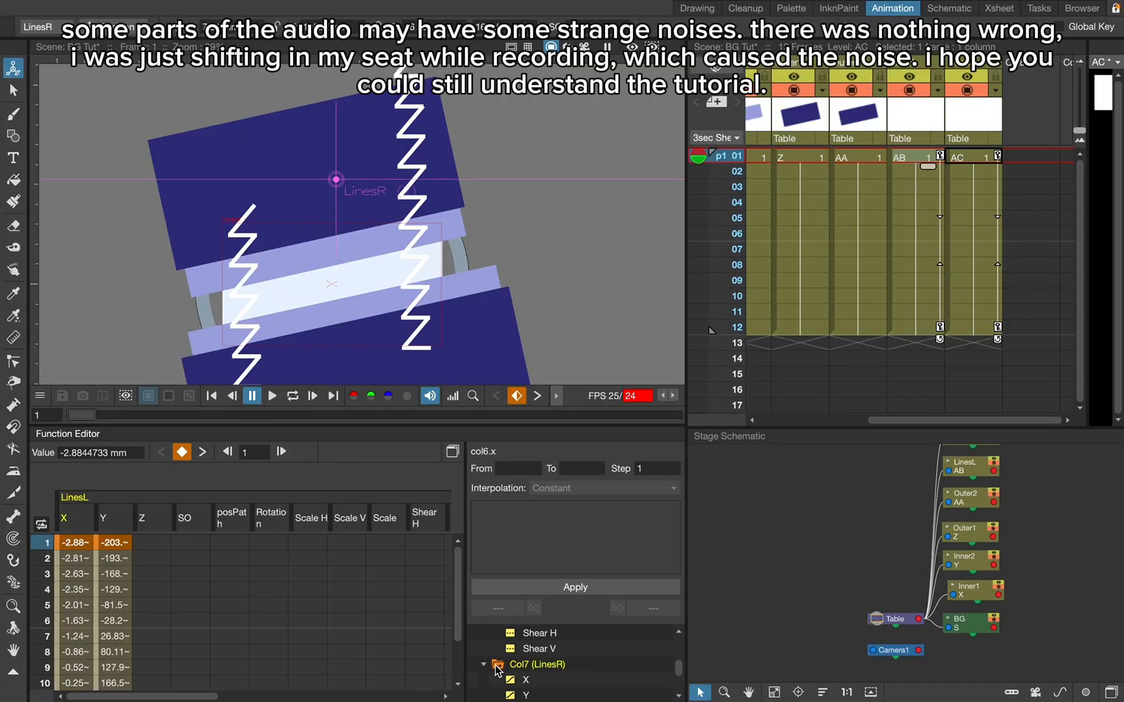
scroll(497, 670, up, 4)
scroll(496, 663, up, 1)
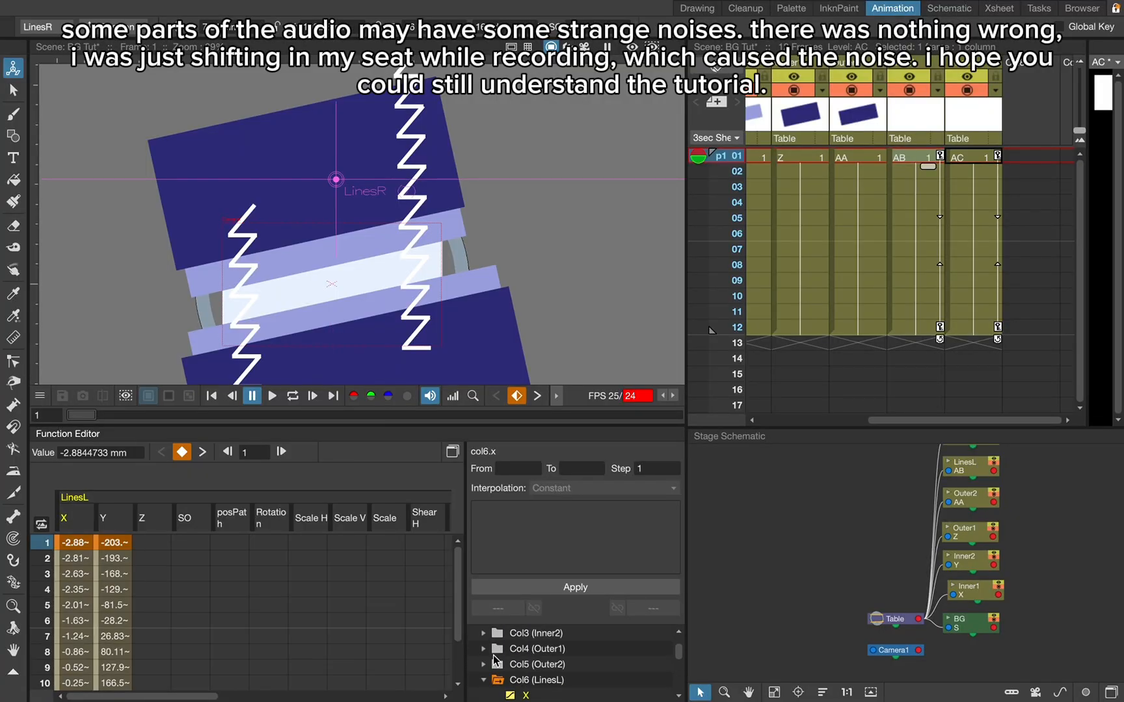
- Open the Function Curves window and give the LinesL X curve linear interpolation
click(451, 449)
scroll(291, 309, down, 3)
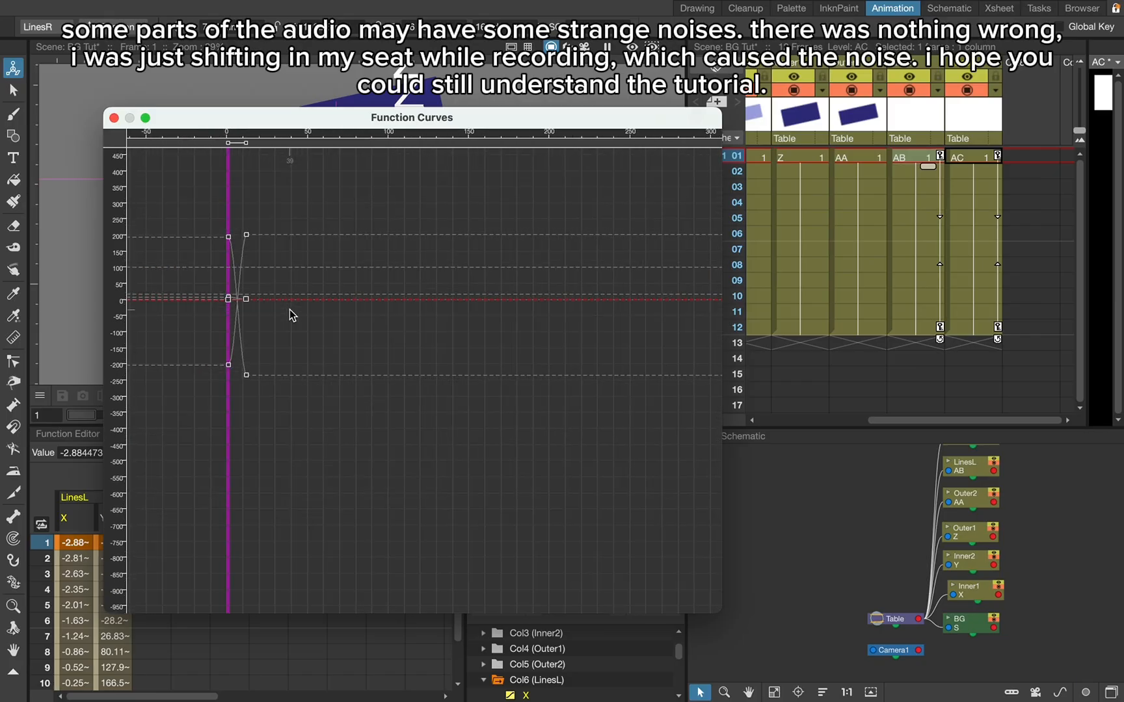
right_click(245, 359)
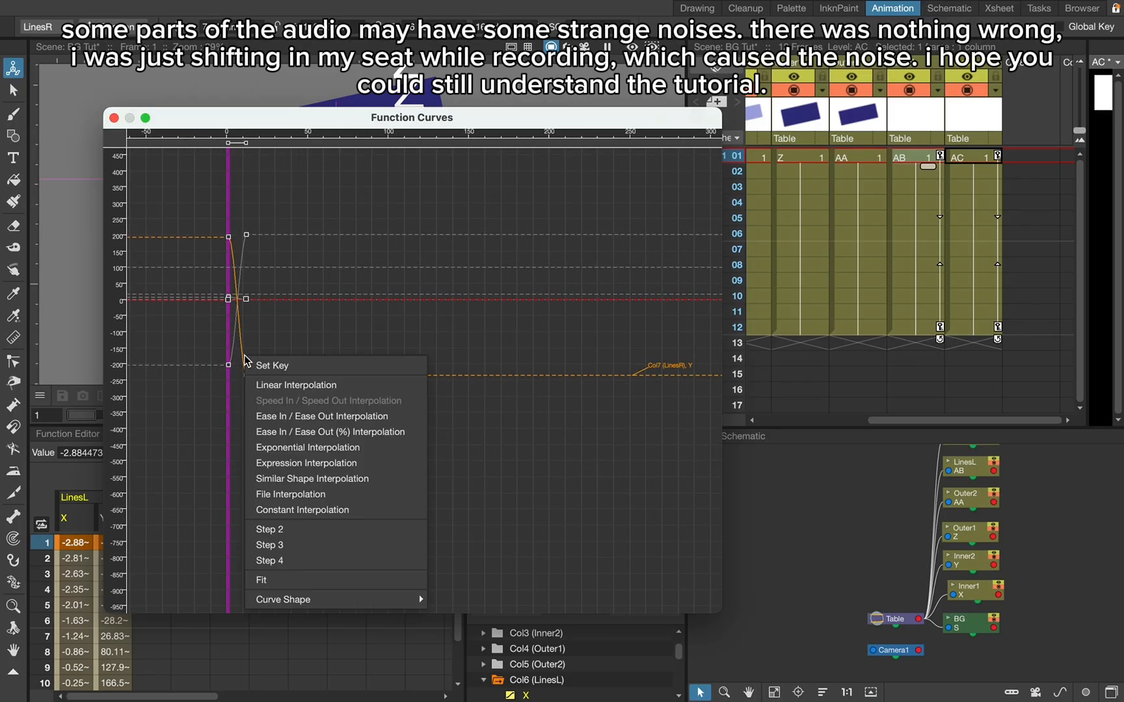
click(269, 385)
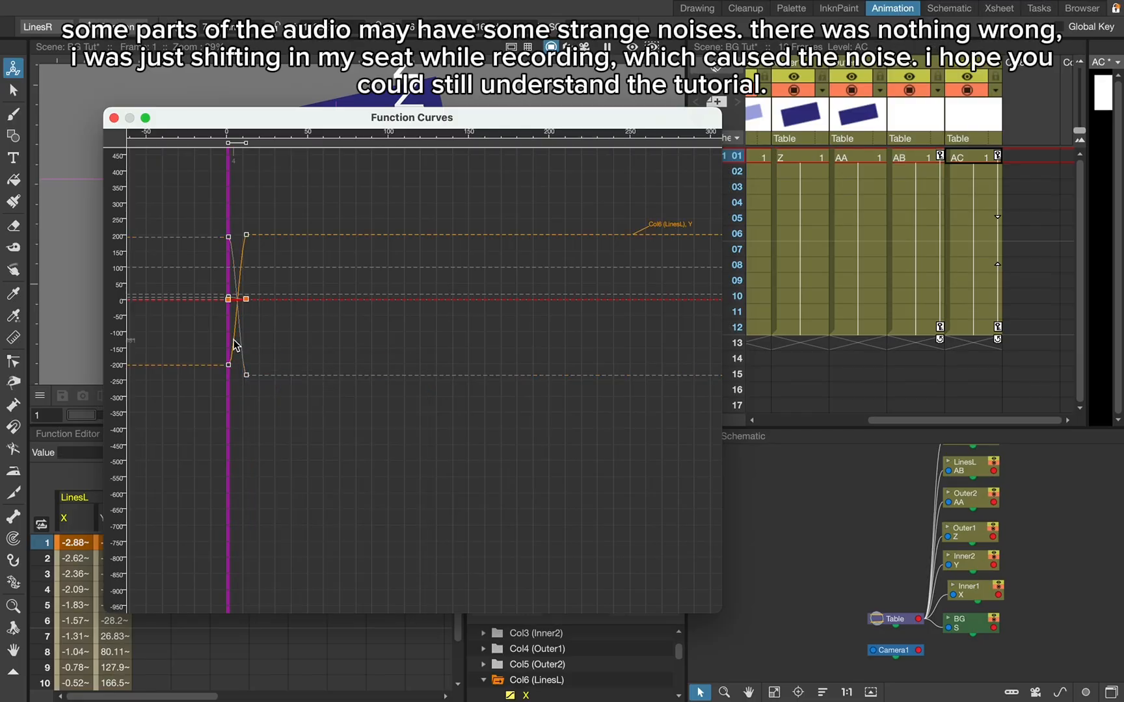
right_click(233, 340)
click(270, 355)
- Set the LinesR Y and LinesL Y curves to linear interpolation
scroll(281, 324, up, 3)
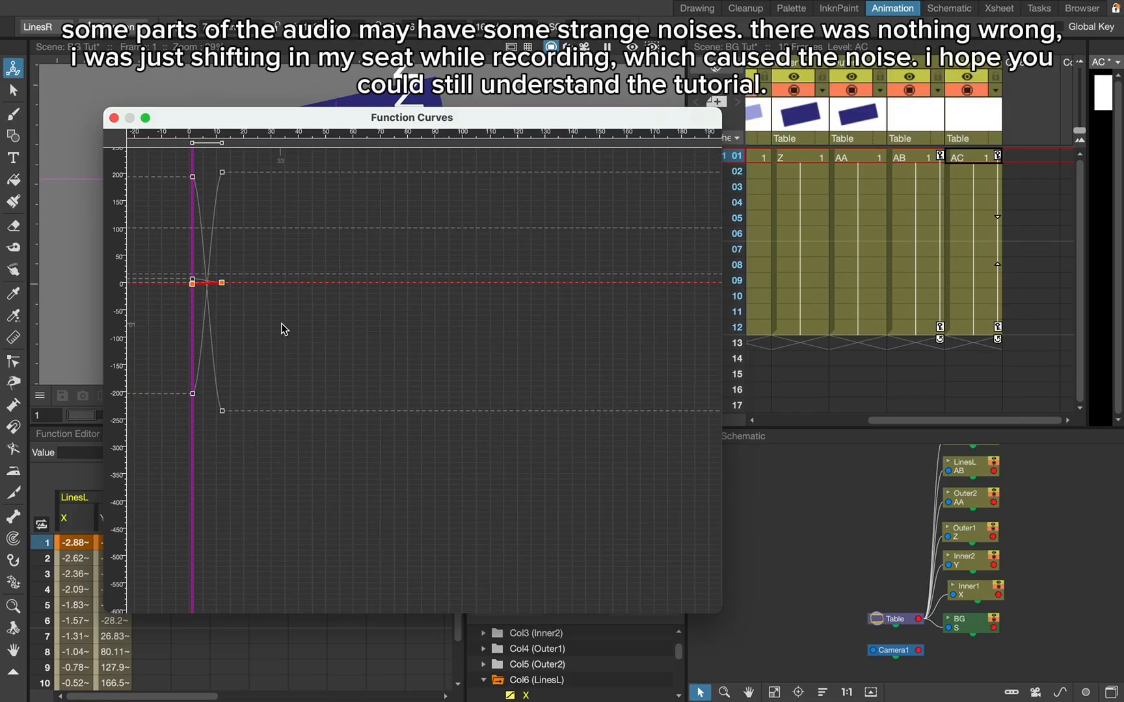
click(214, 361)
right_click(215, 363)
click(248, 392)
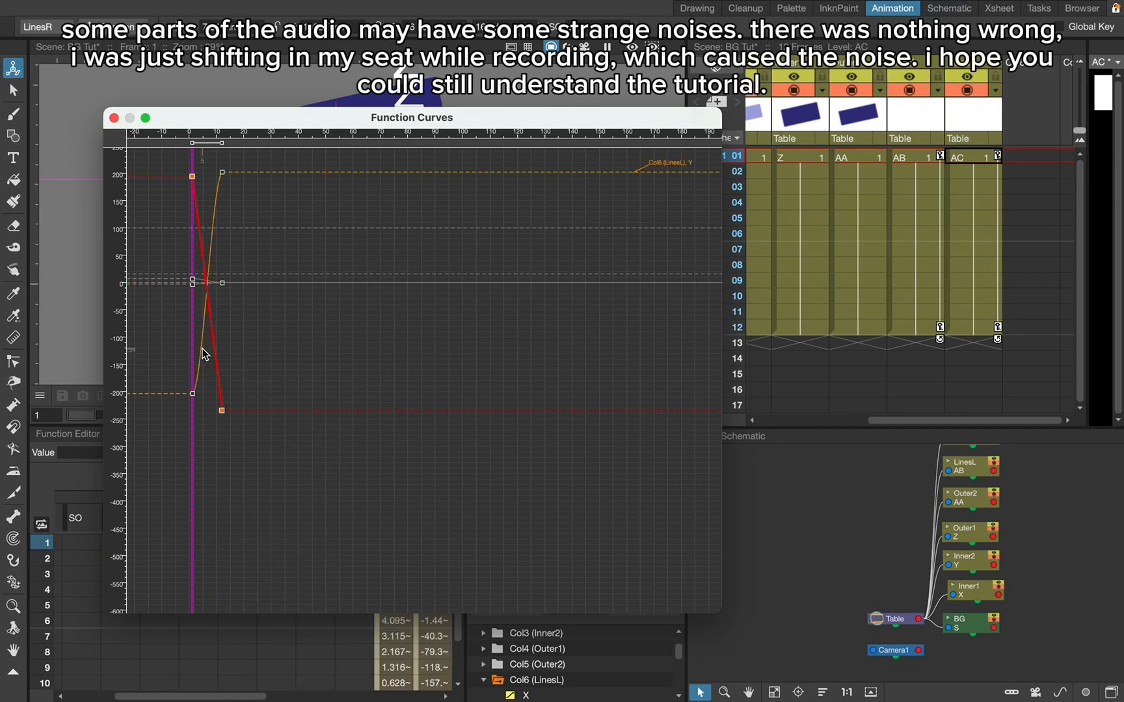
click(202, 348)
right_click(201, 348)
click(226, 379)
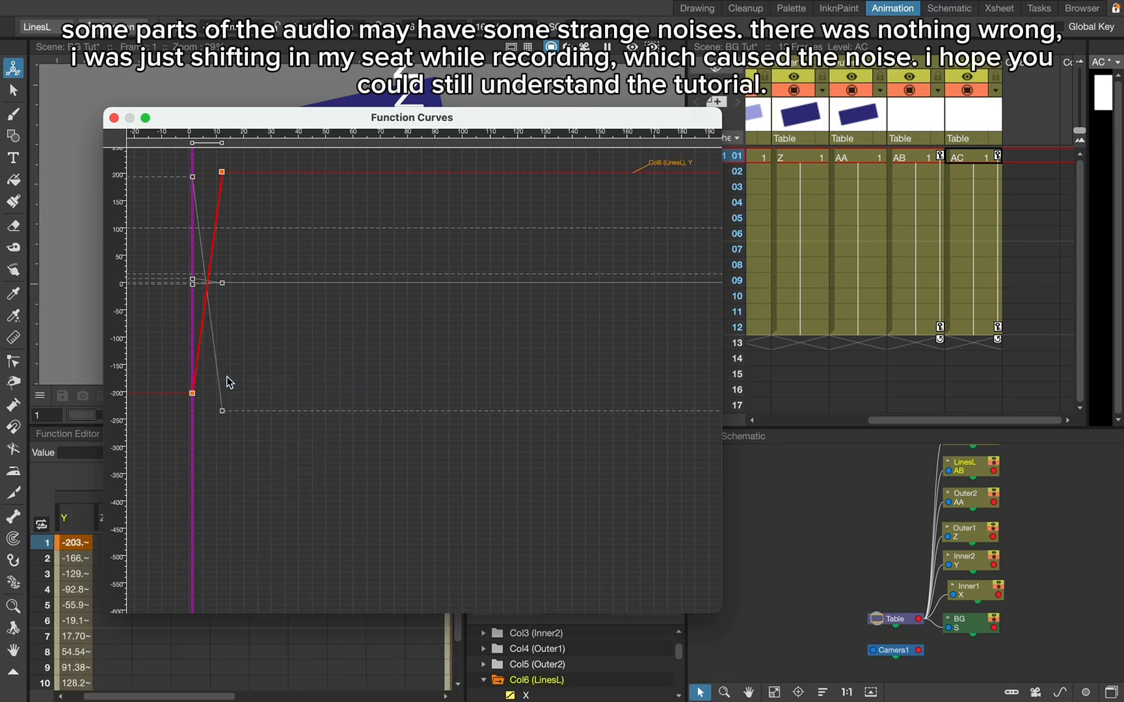
- Set the LinesR X curve to linear interpolation and close the Function Curves window
click(201, 282)
right_click(201, 283)
click(230, 308)
scroll(230, 307, up, 3)
click(184, 272)
key(super+z)
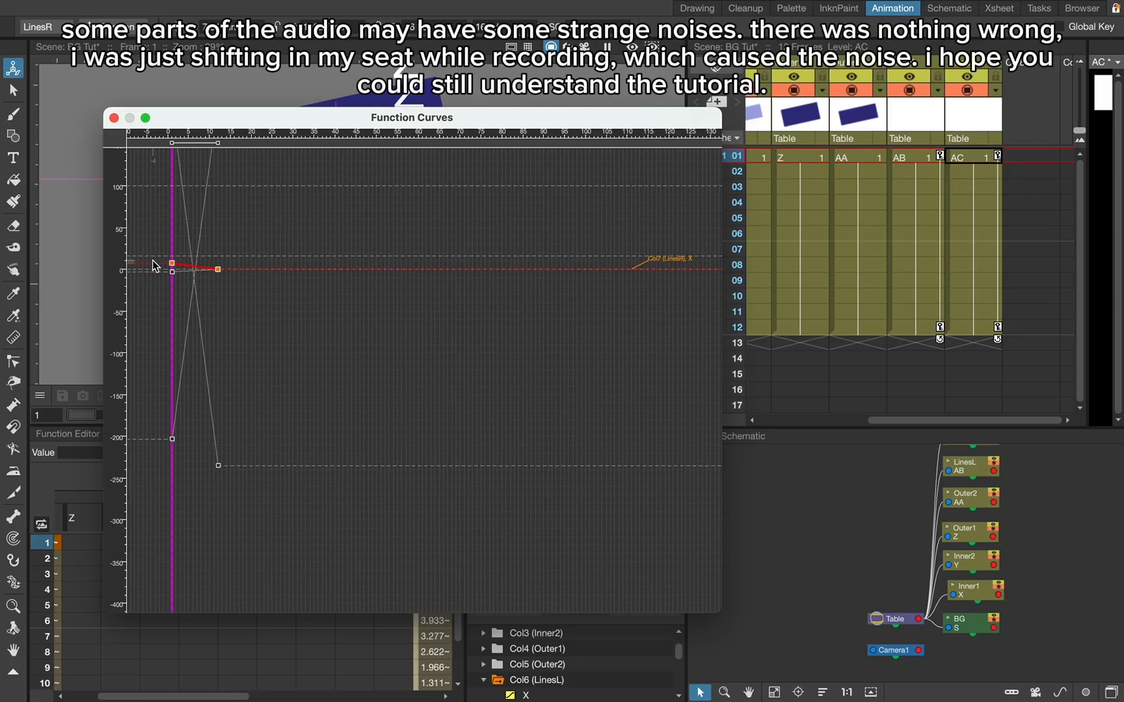
scroll(188, 272, down, 4)
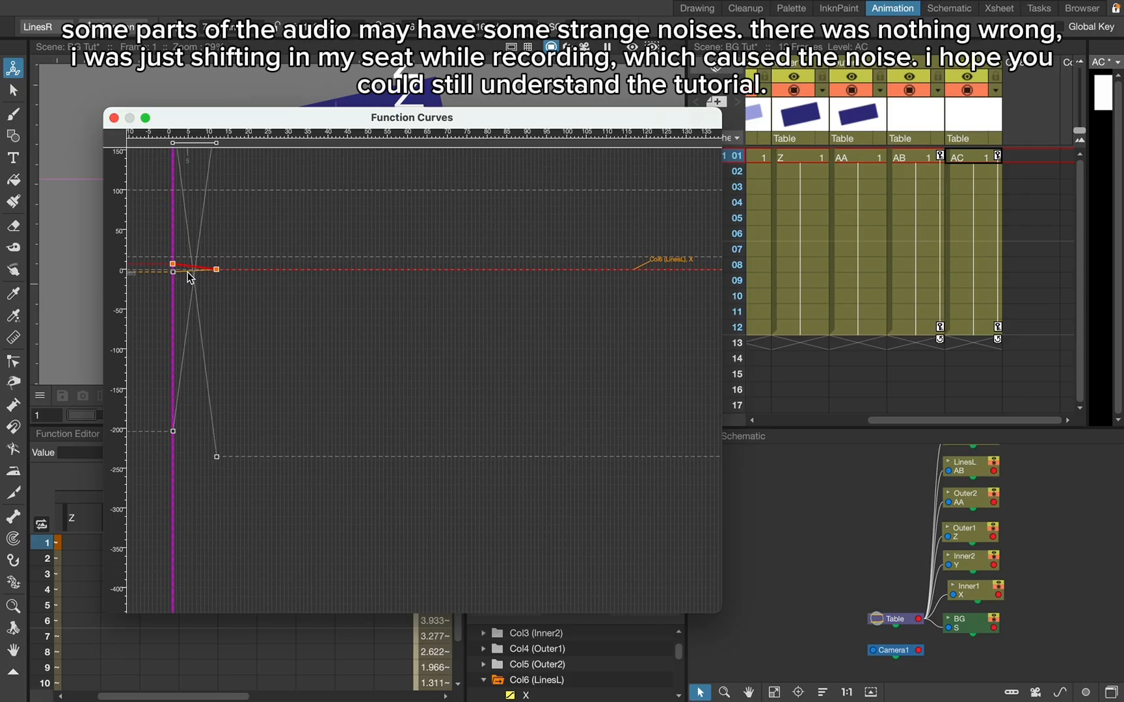
click(114, 118)
scroll(898, 214, left, 2)
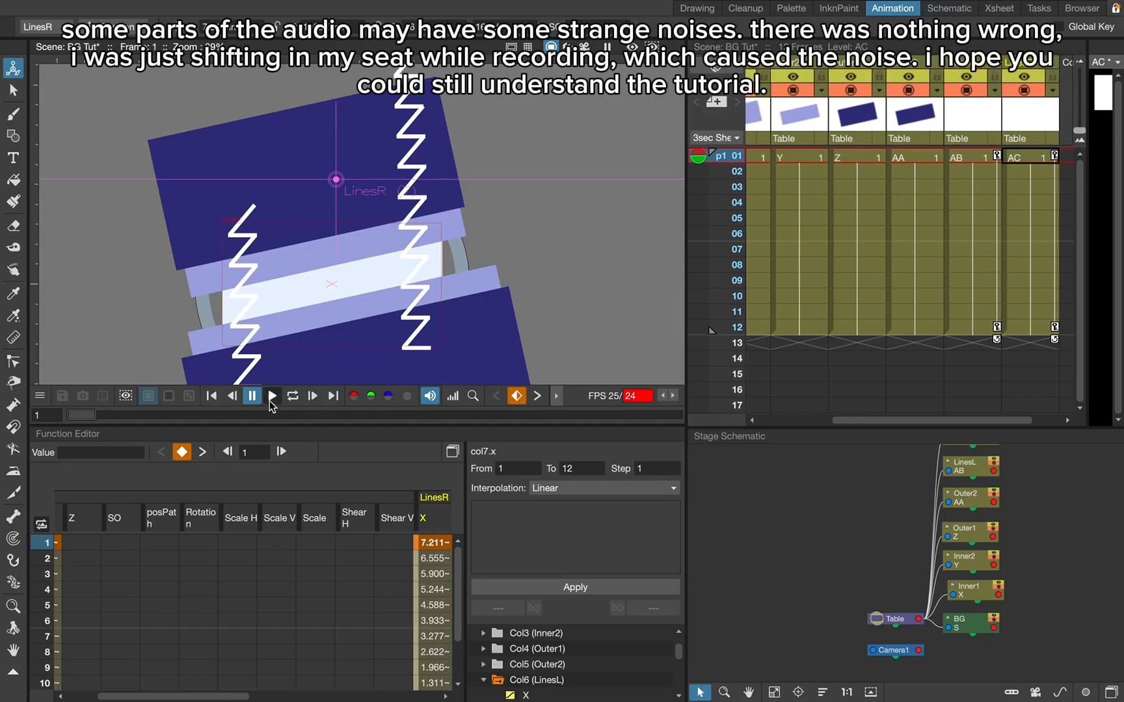
- Preview the animation, and at frame 12 move the LinesL zigzag down with its horizontal position set to 0
click(272, 398)
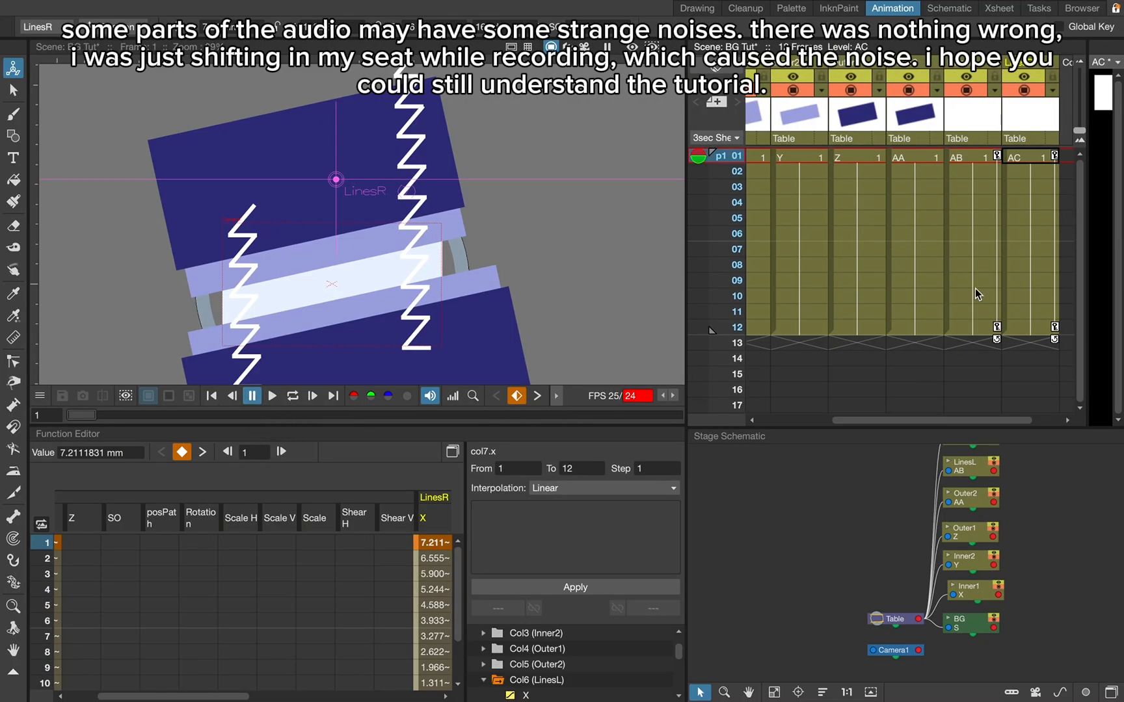
click(975, 327)
drag(432, 196, 432, 350)
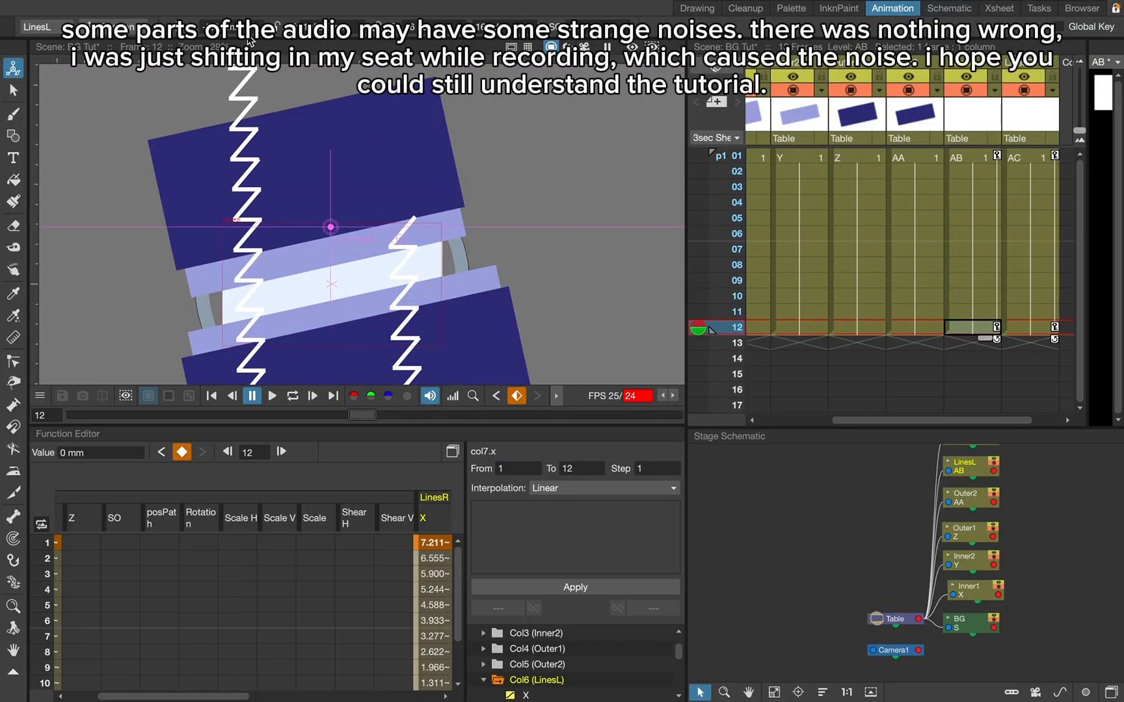
text(0)
key(Return)
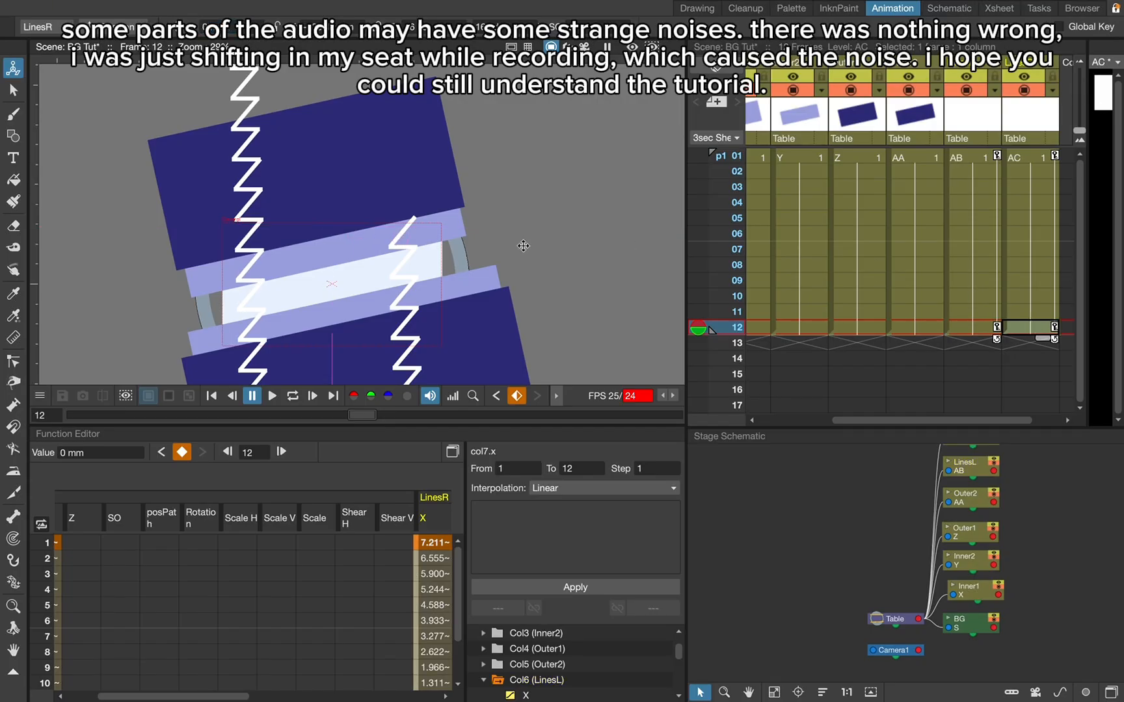
- At frame 12, move the LinesR zigzag up and the LinesL zigzag further down, previewing the animation from frame 1
drag(523, 246, 529, 102)
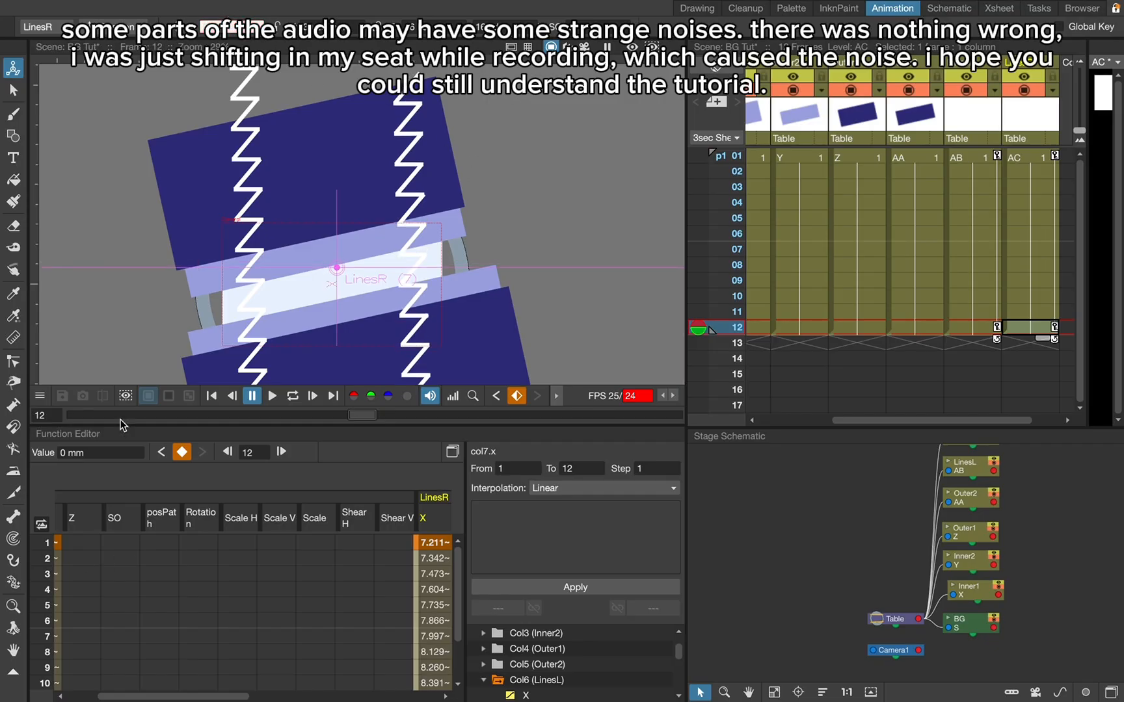
click(273, 395)
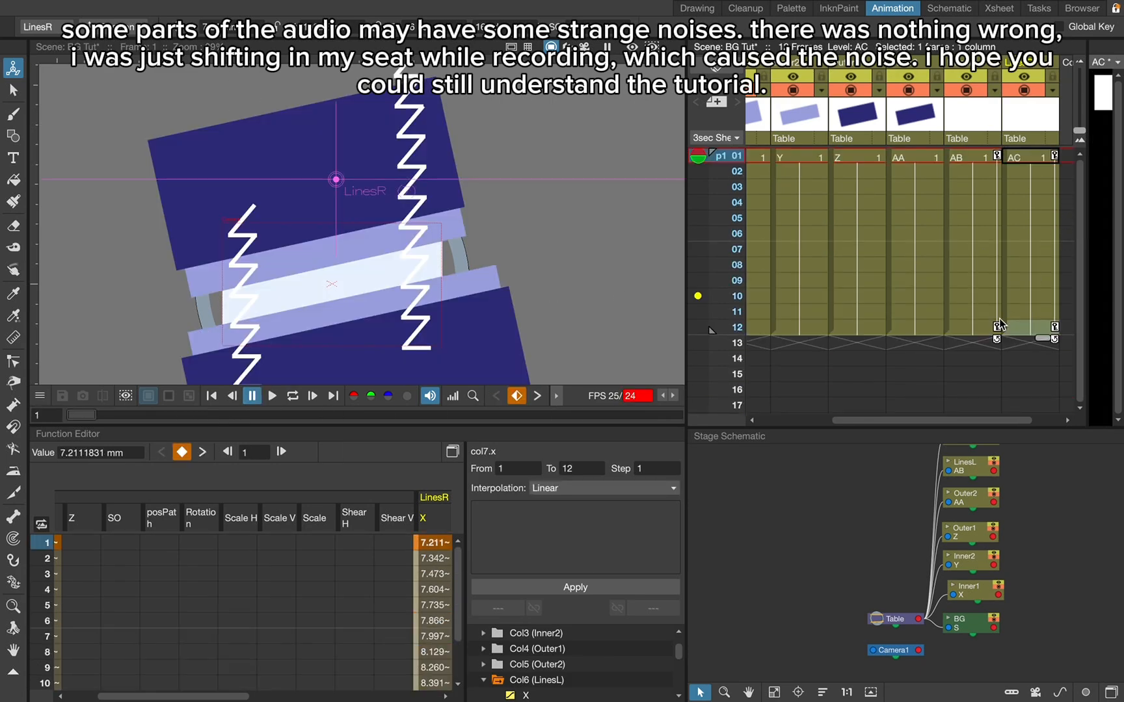
click(972, 327)
drag(320, 202, 321, 295)
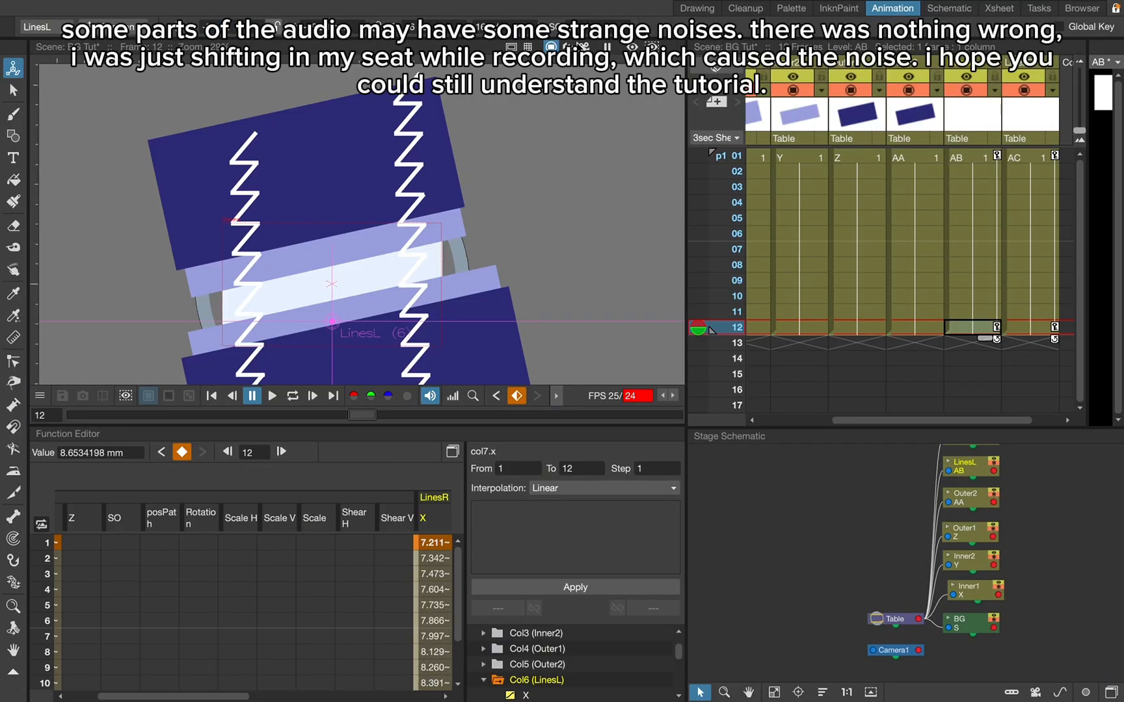
scroll(966, 164, down, 5)
scroll(966, 164, up, 5)
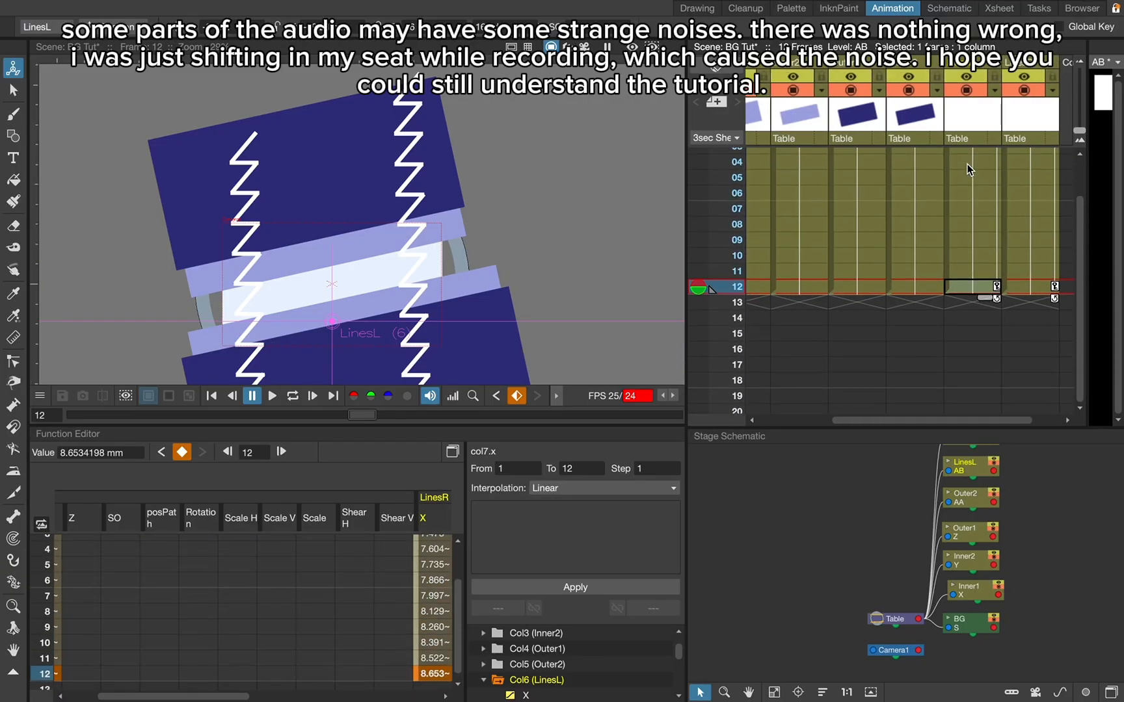
click(969, 159)
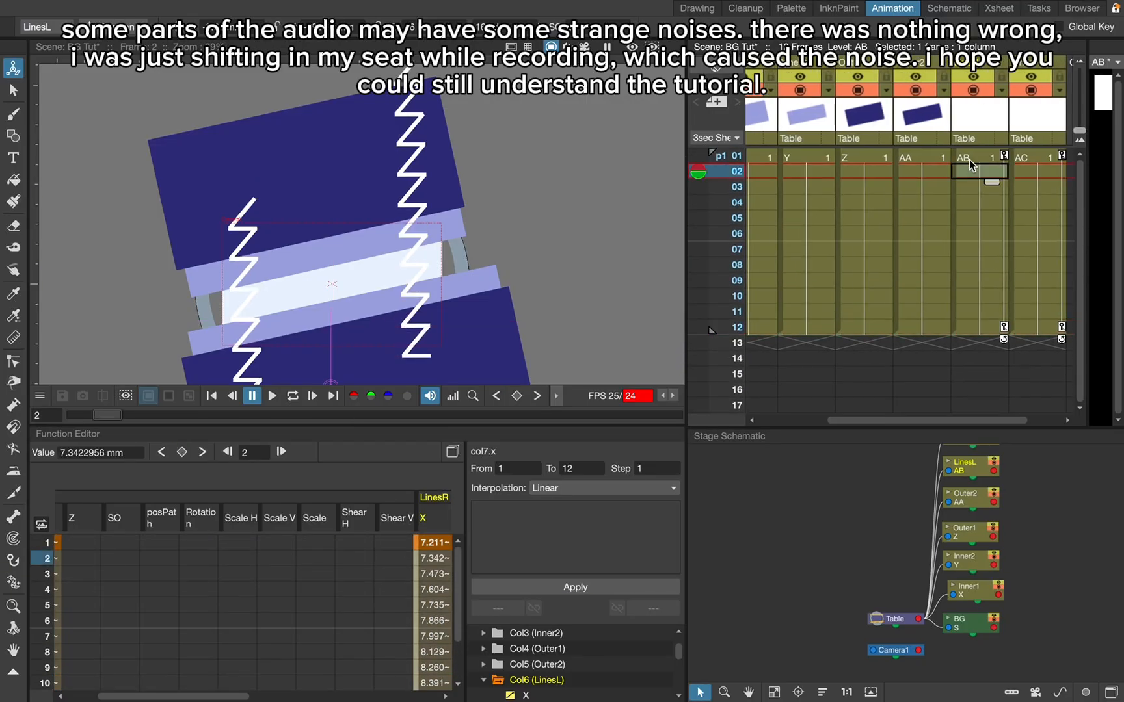
click(272, 396)
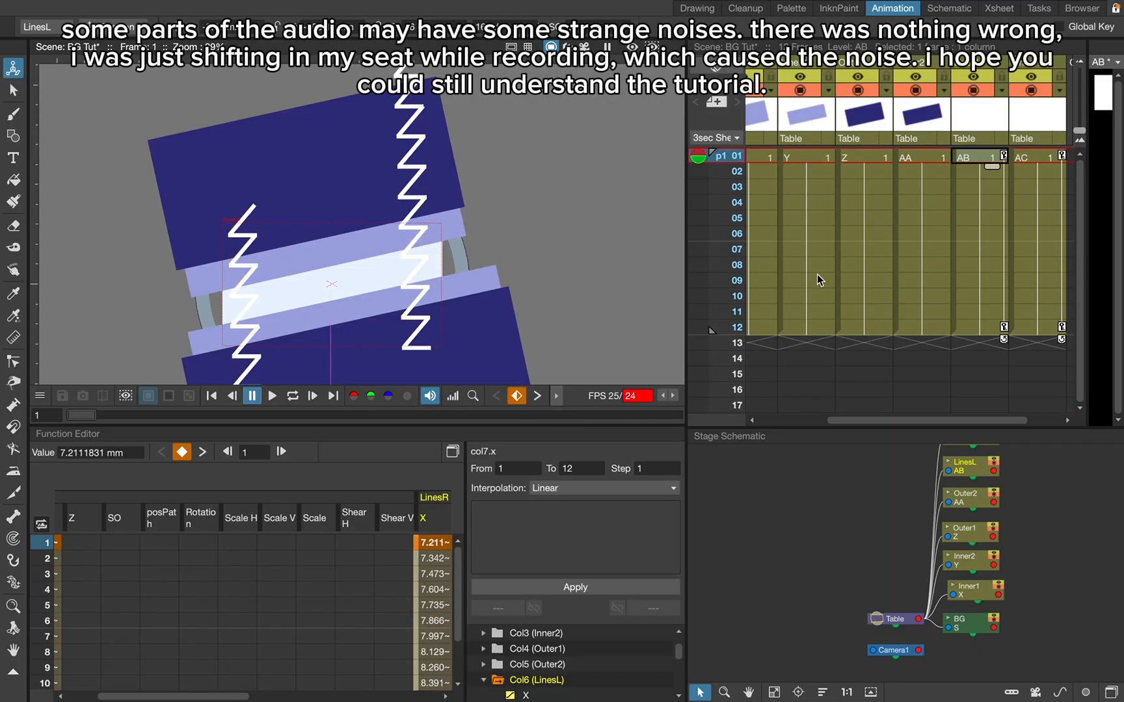
scroll(817, 274, down, 4)
scroll(817, 274, up, 4)
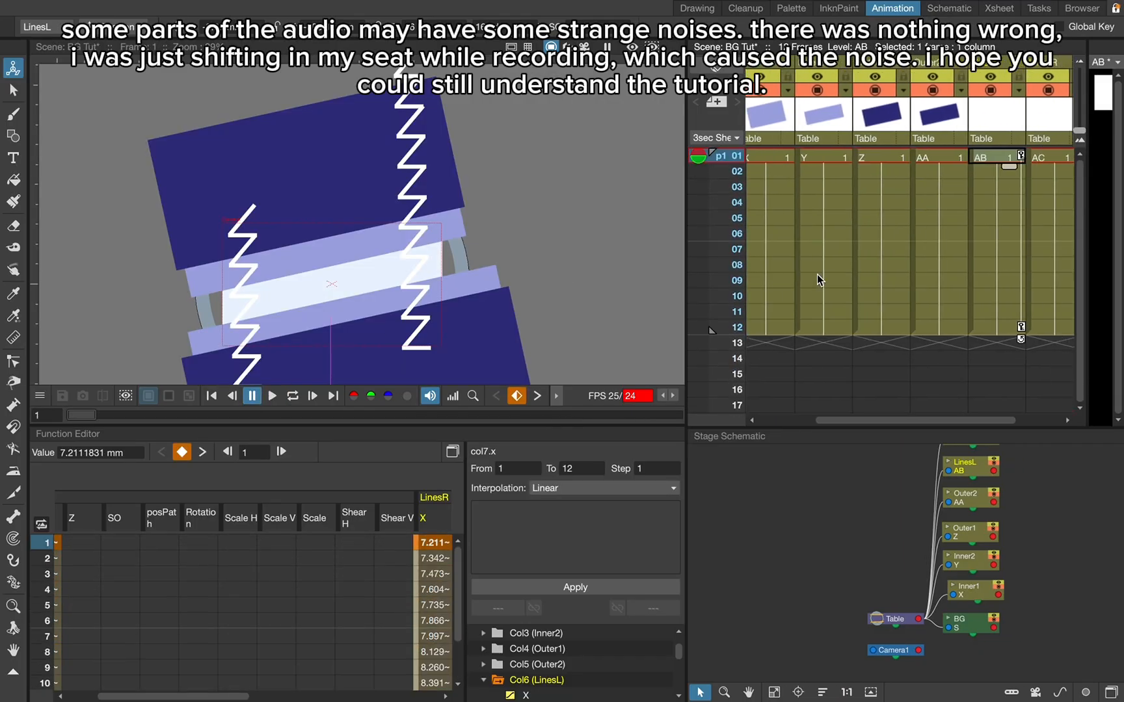
- At frame 12, move the LinesR zigzag slightly up and set its horizontal position to 0
click(1014, 327)
mouse_move(502, 205)
mouse_down()
mouse_move(495, 78)
mouse_move(497, 182)
mouse_up()
text(0)
key(Return)
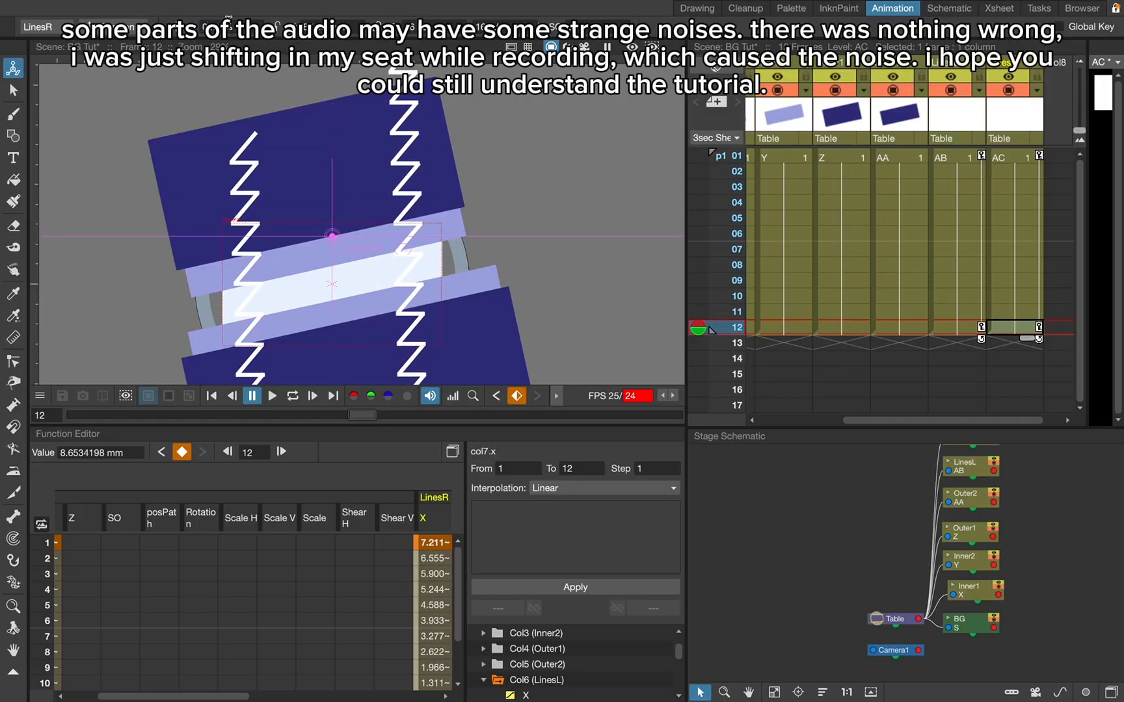
scroll(1067, 200, left, 1)
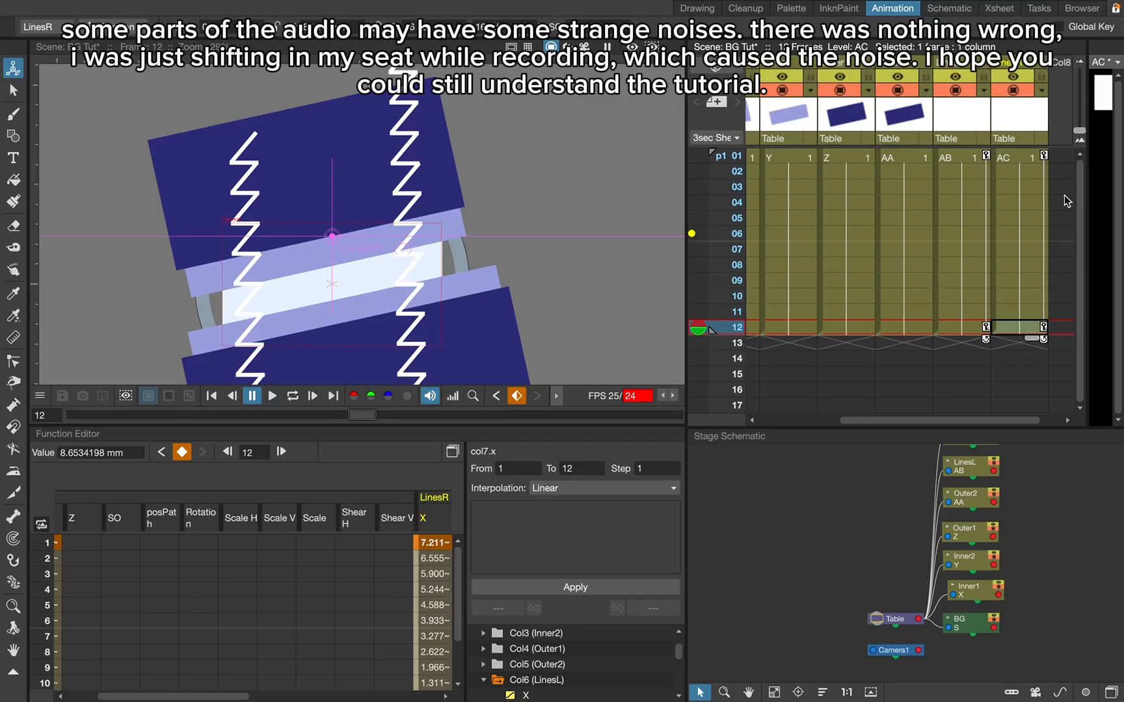
click(969, 158)
- Try moving the Inner1 band slightly down at frame 6
scroll(878, 162, left, 2)
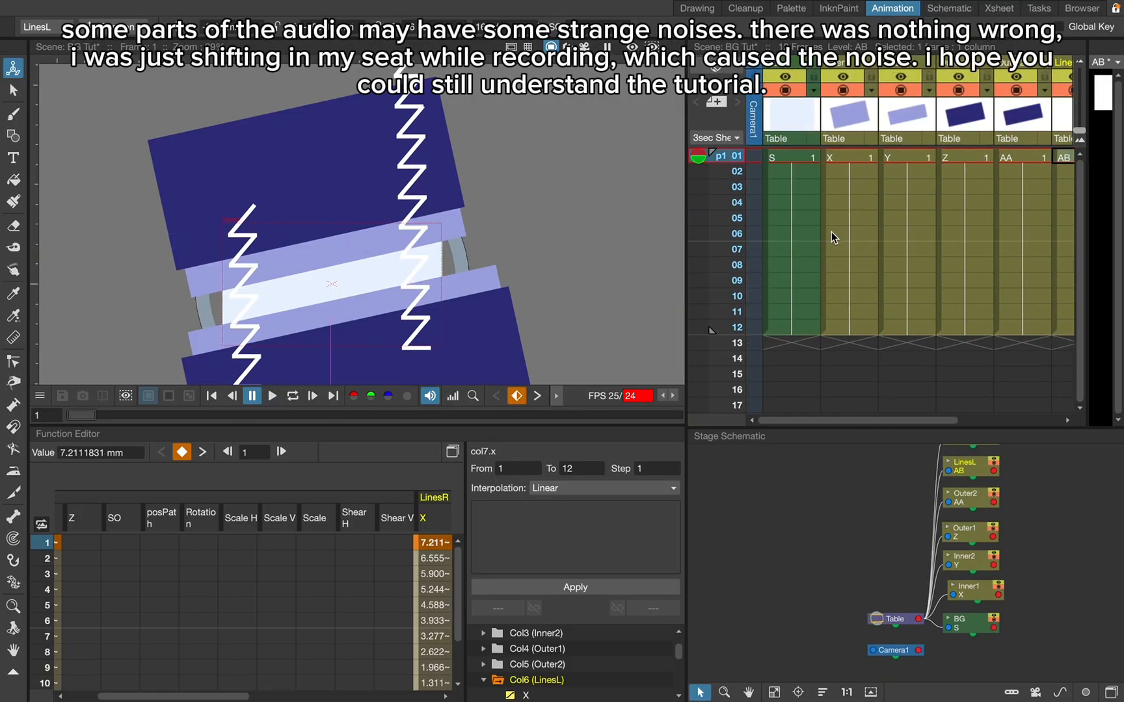
click(848, 234)
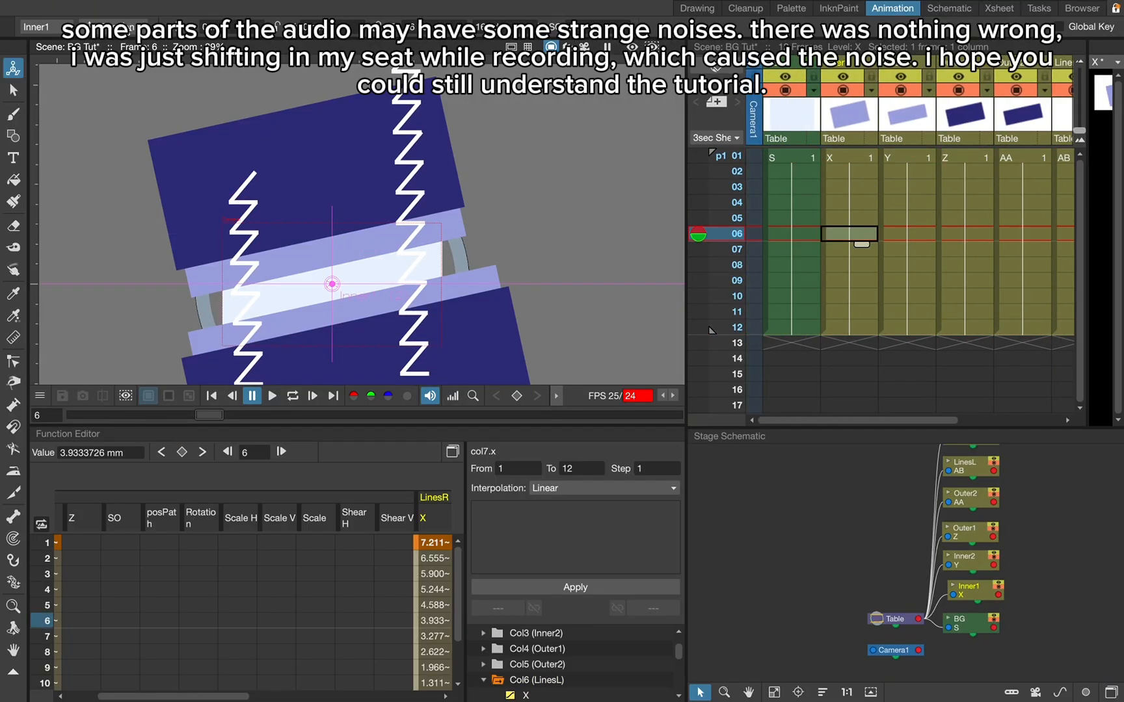
drag(383, 211, 387, 224)
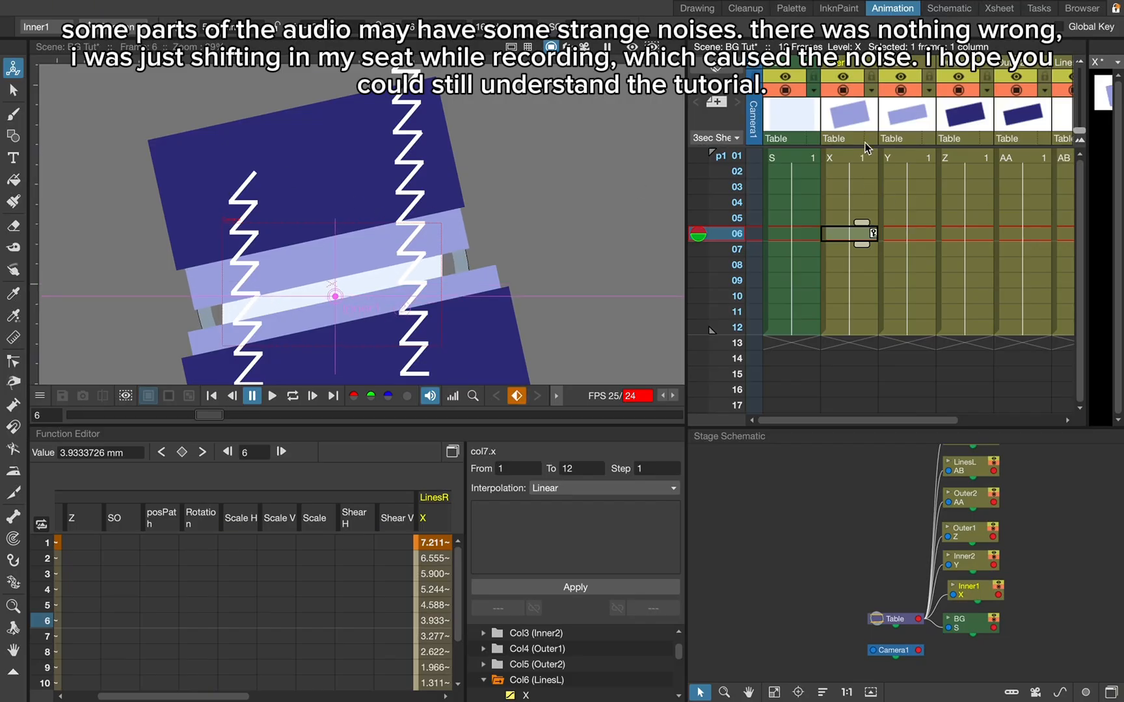
- Set keyframes at frame 1 on the Inner1, Inner2, Outer1 and Outer2 columns
click(852, 156)
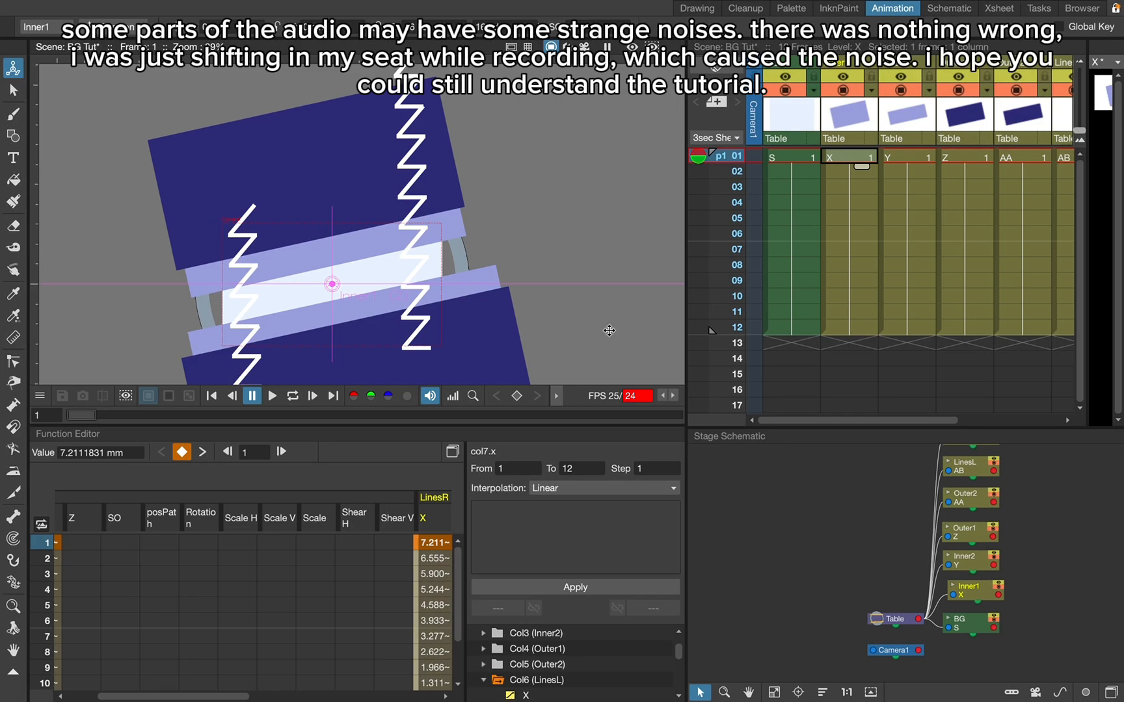
click(904, 156)
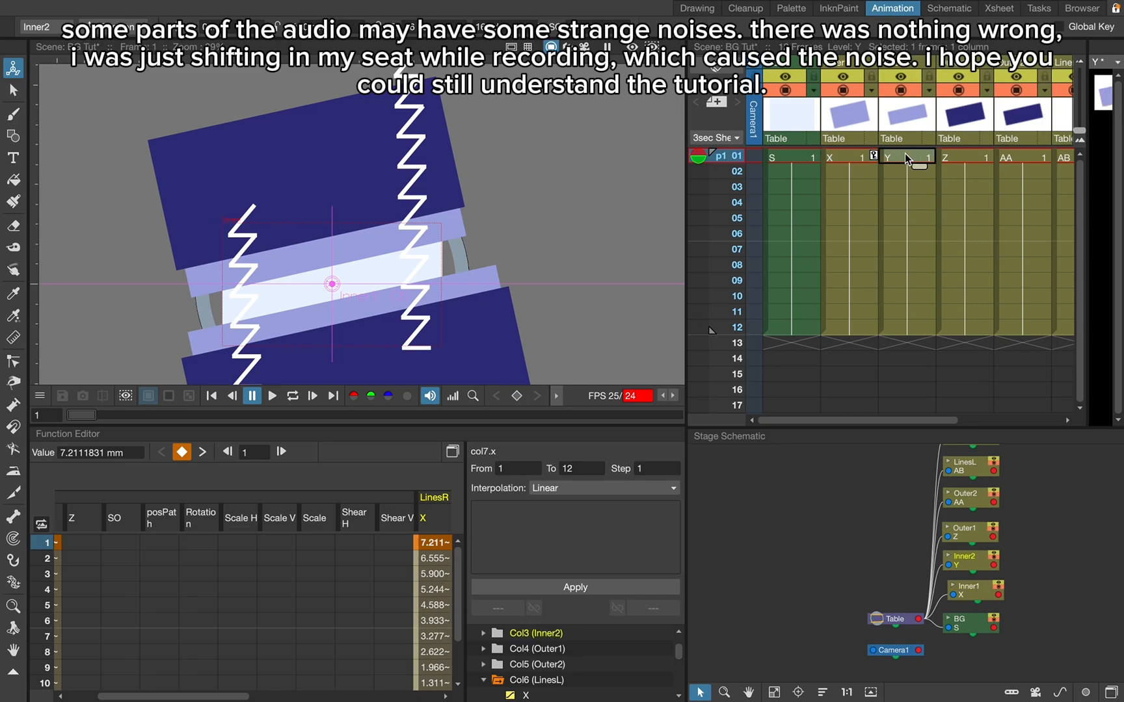
click(980, 151)
key(z)
scroll(981, 150, right, 2)
click(937, 159)
key(z)
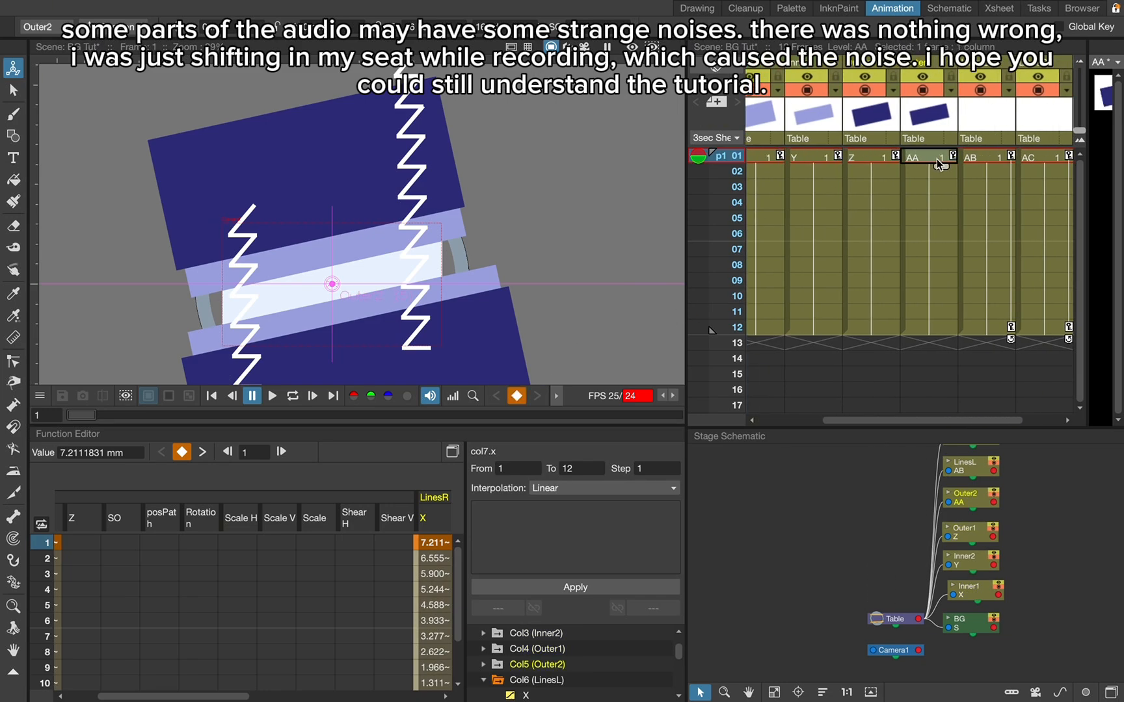
- Set keyframes at frame 6 on the Inner1, Inner2, Outer1 and Outer2 columns
scroll(937, 159, left, 1)
scroll(937, 159, left, 1)
click(843, 236)
key(z)
click(890, 235)
key(z)
click(948, 235)
key(z)
click(1015, 233)
key(z)
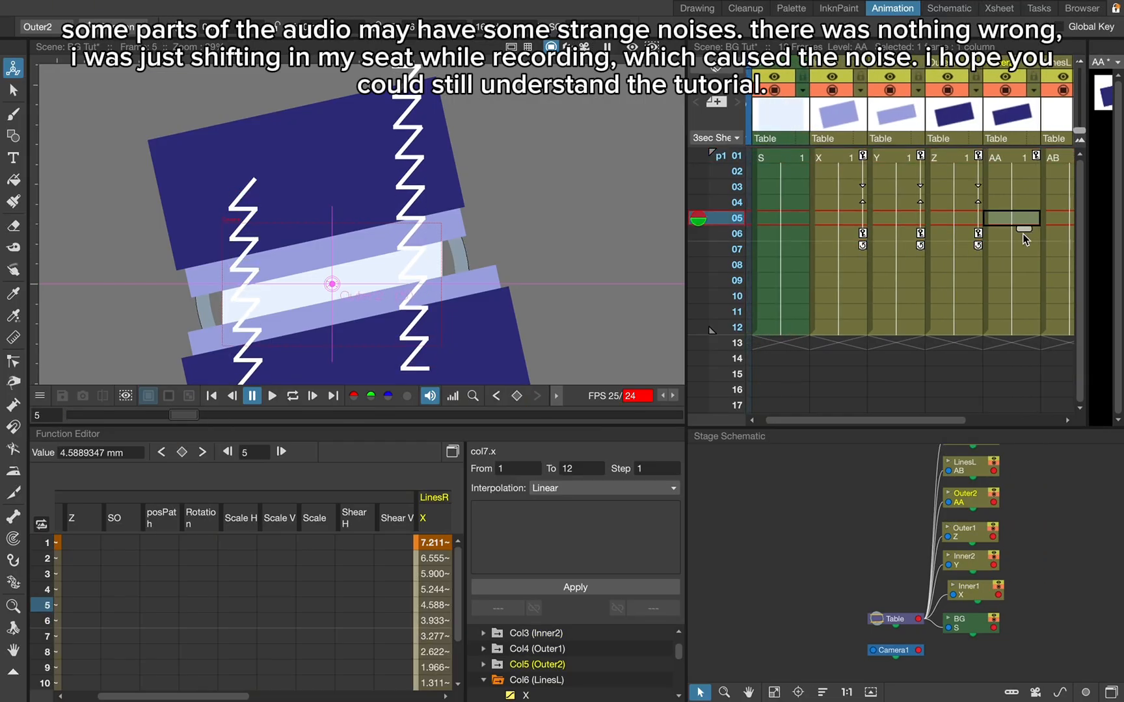
scroll(1022, 235, right, 1)
click(1022, 234)
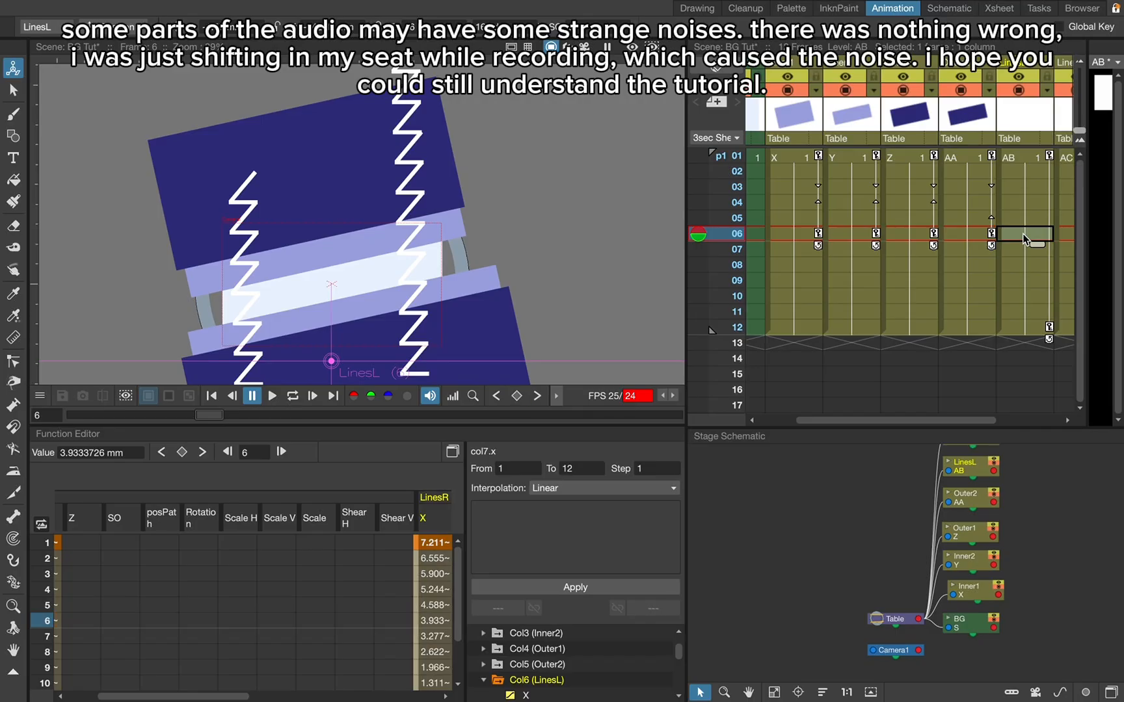
- Set keyframes at frame 12 on the Outer2, Outer1, Inner2 and Inner1 columns
click(973, 329)
key(z)
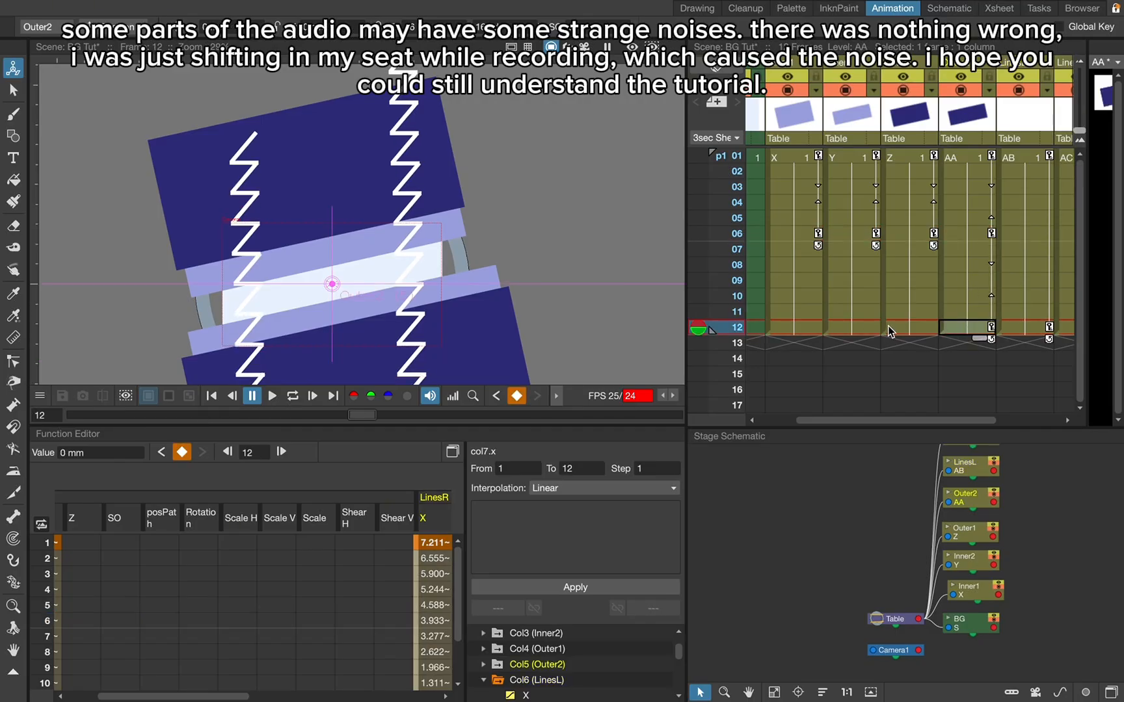
click(890, 331)
key(z)
click(838, 330)
key(z)
click(811, 330)
key(z)
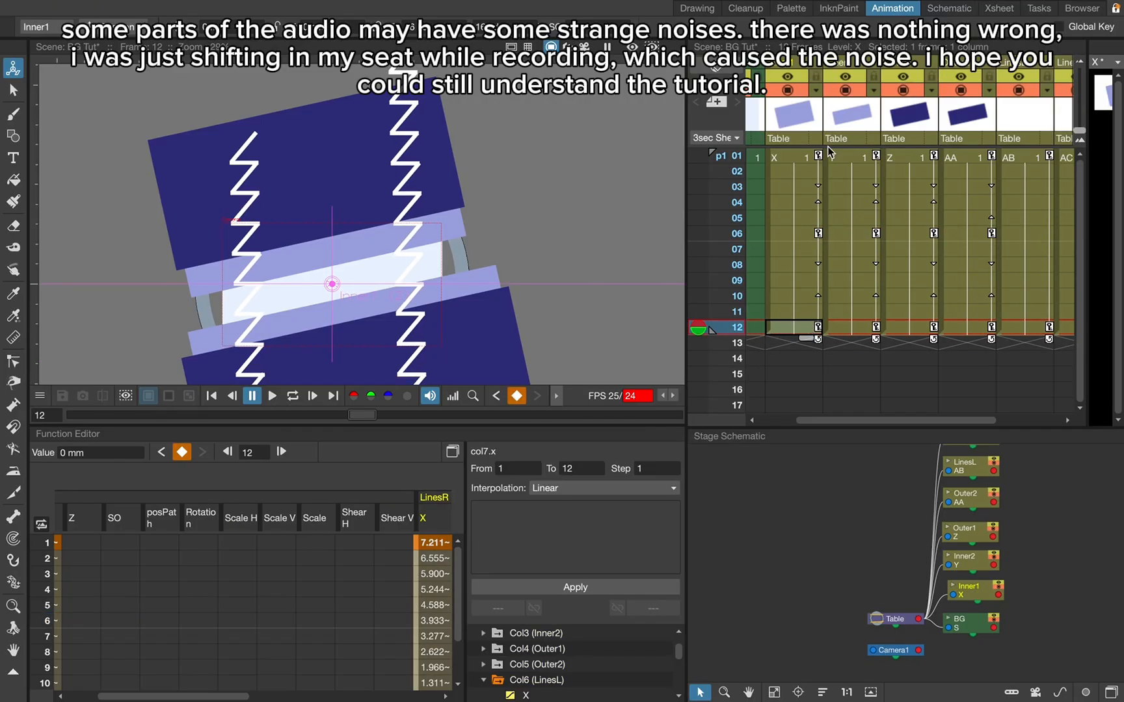
- Return to frame 1 and remove the LinesL and LinesR channels from the Function Editor, collapsing their folders
click(803, 160)
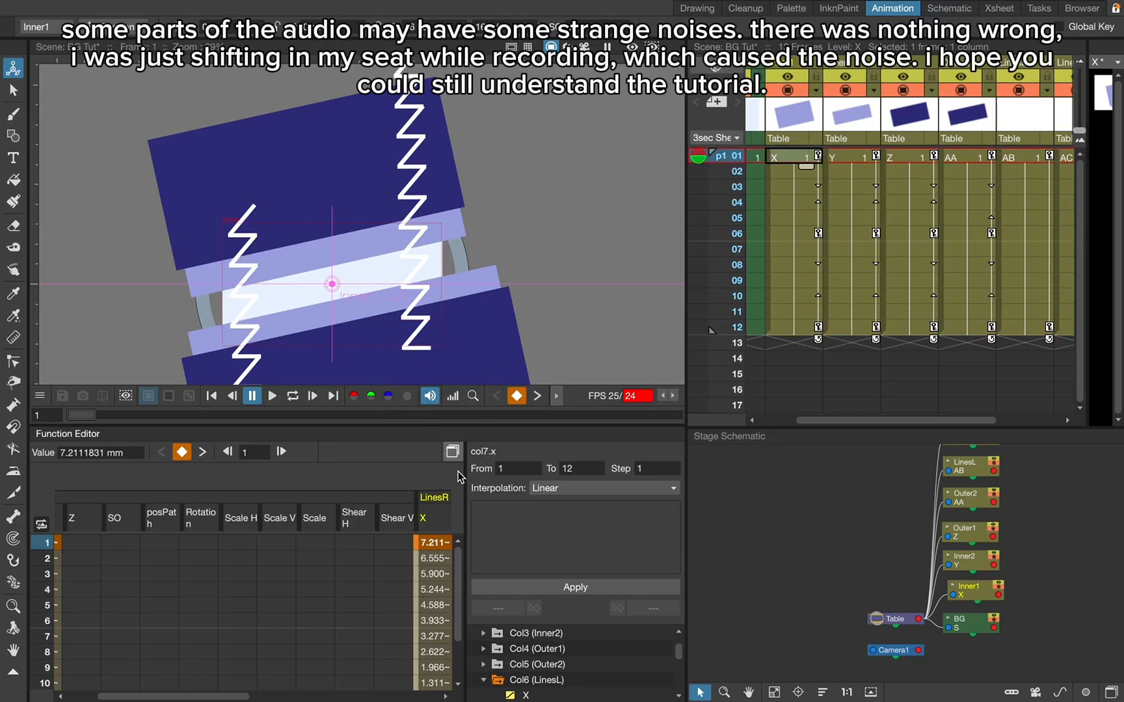
click(497, 680)
click(484, 681)
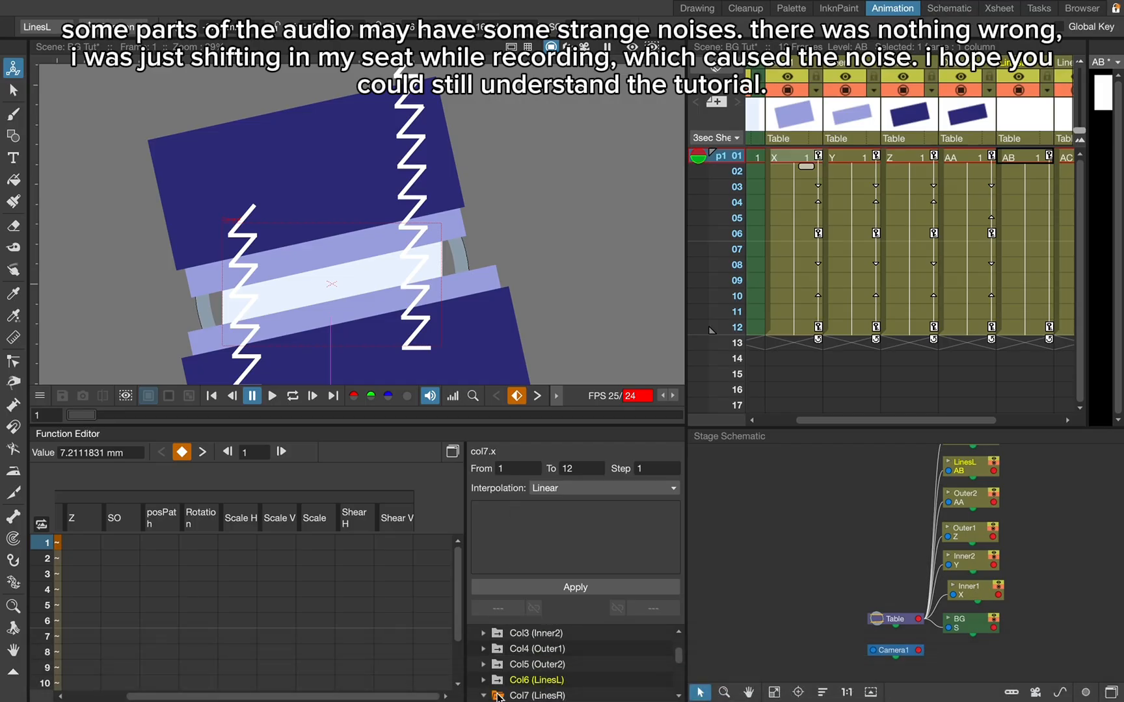
click(498, 696)
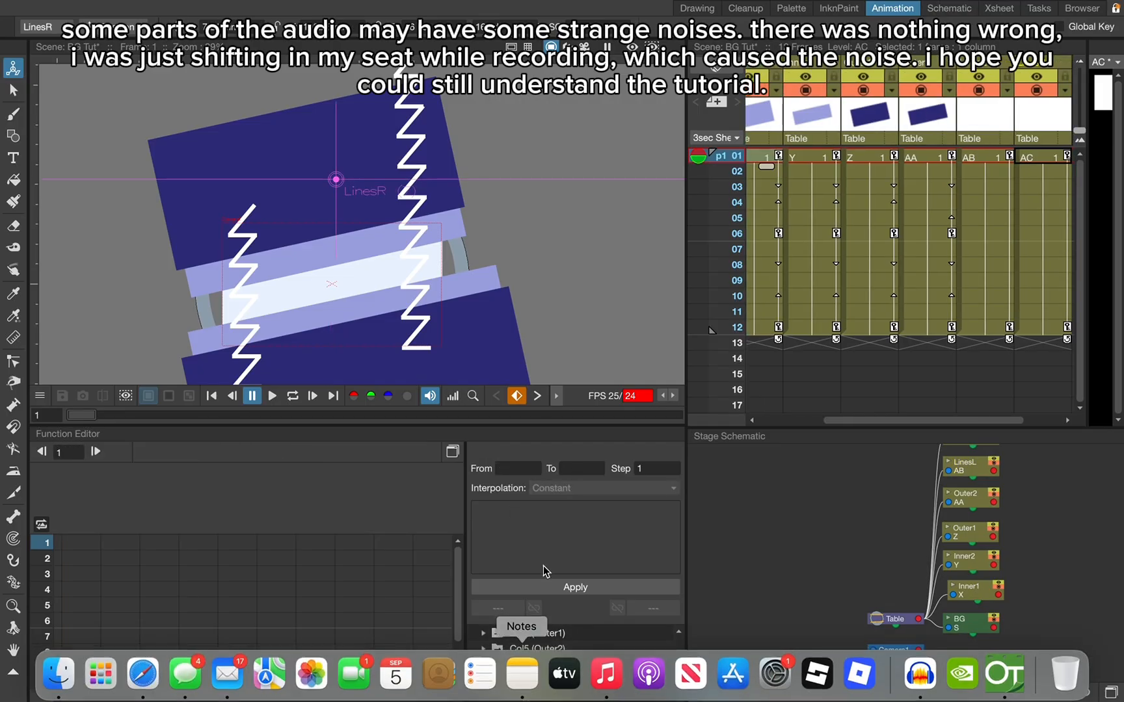
click(483, 681)
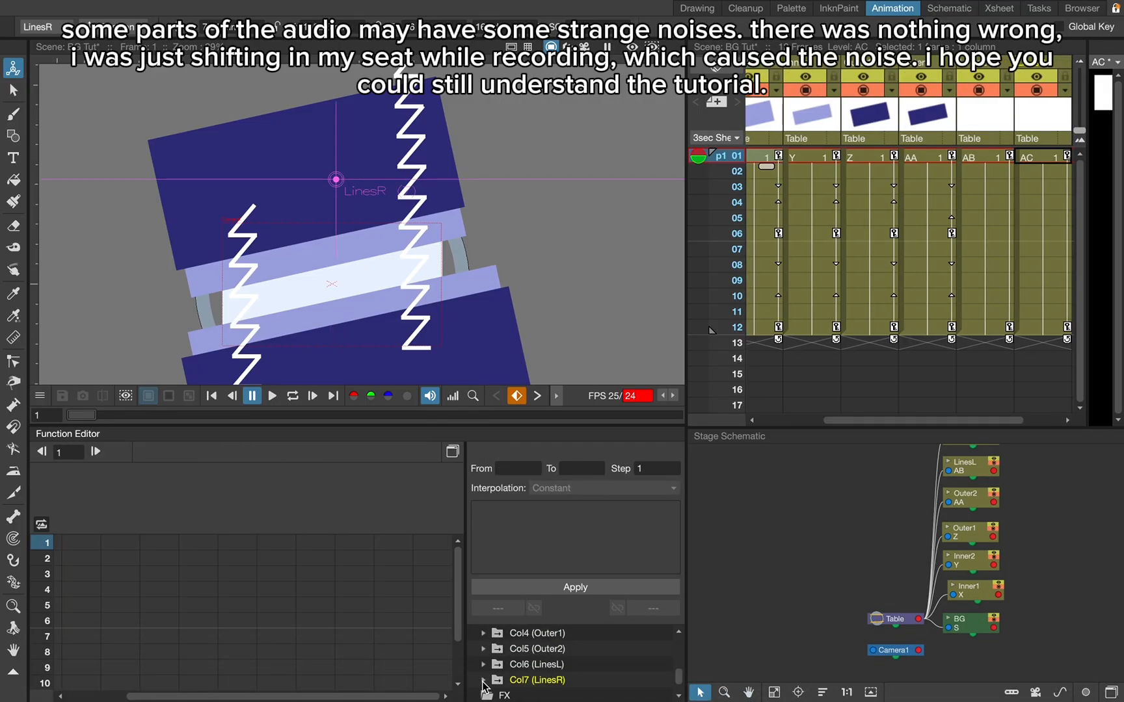
scroll(961, 240, left, 2)
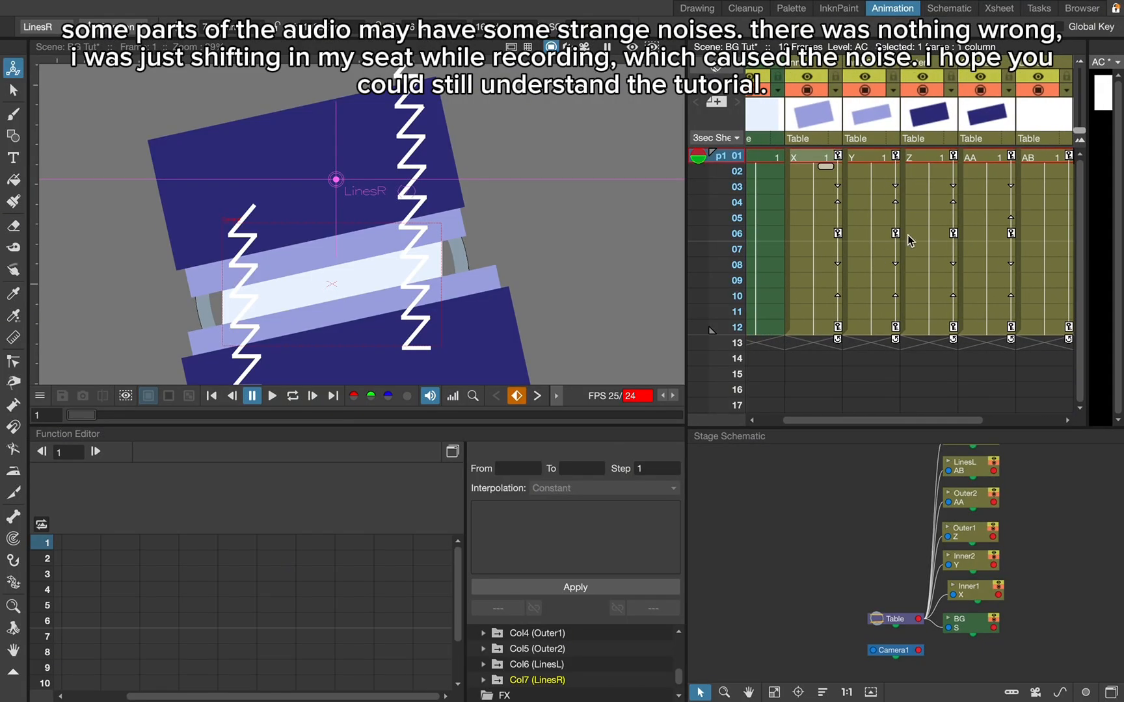
- Show the Inner1, Inner2, Outer1 and Outer2 channels in the Function Editor, keeping their folders collapsed
scroll(526, 660, up, 1)
scroll(526, 660, up, 3)
click(495, 663)
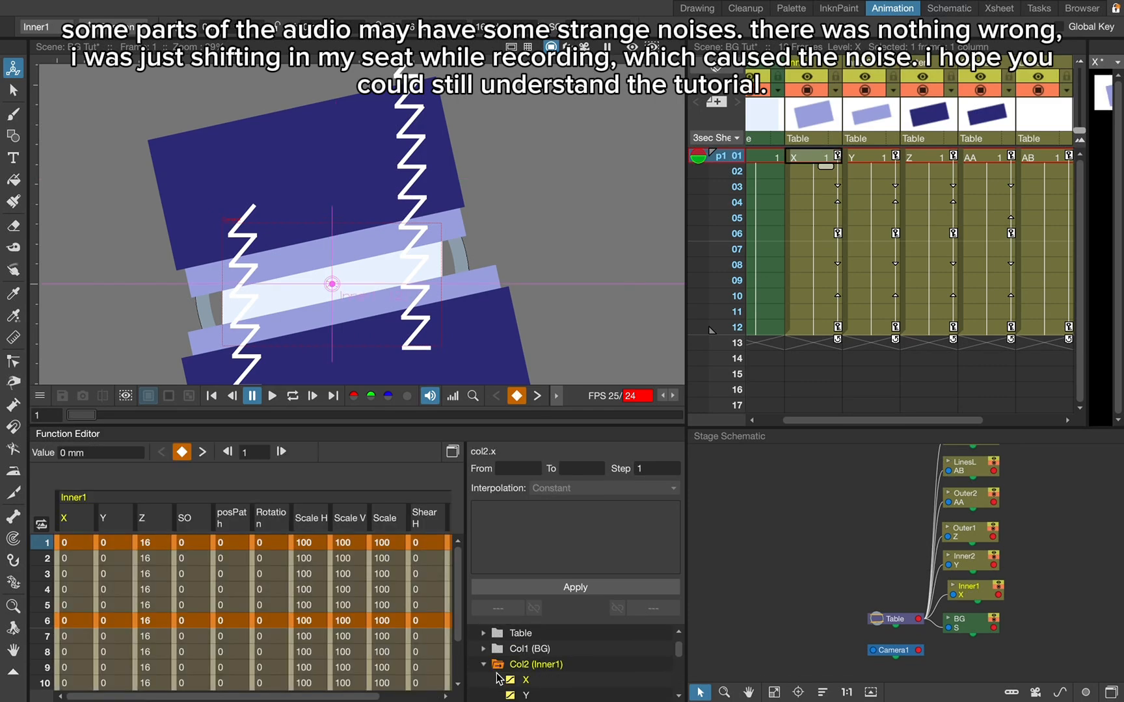
click(484, 665)
click(496, 683)
click(485, 681)
scroll(530, 670, down, 4)
scroll(532, 675, up, 1)
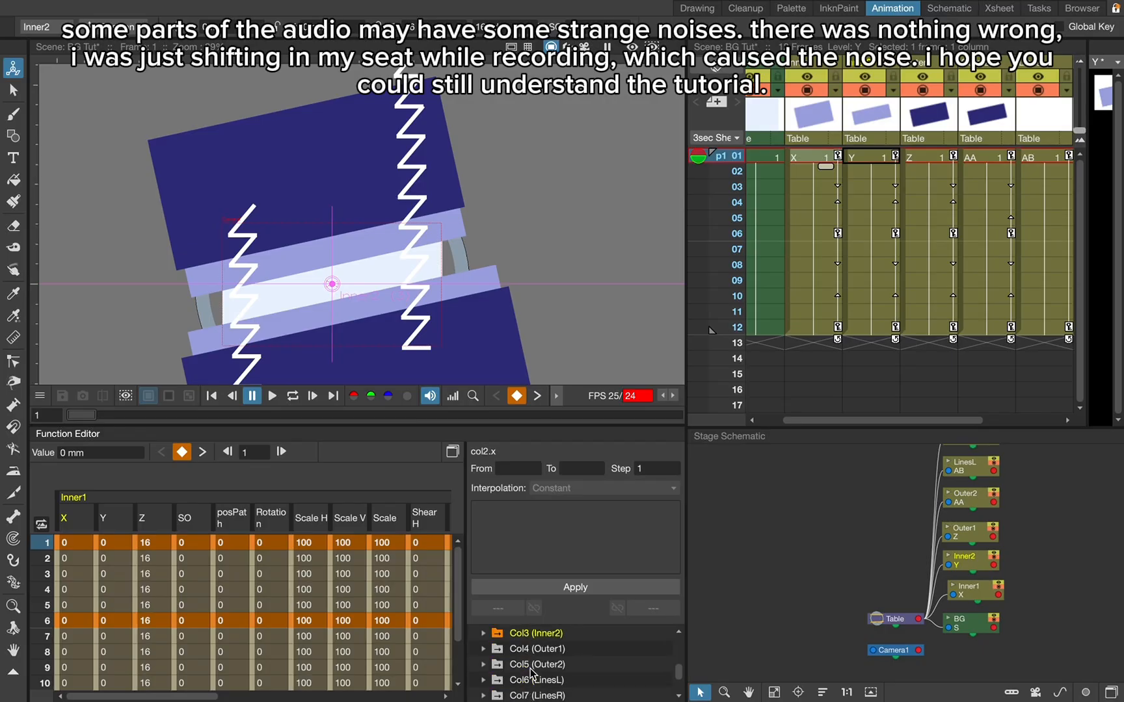
click(495, 649)
click(496, 665)
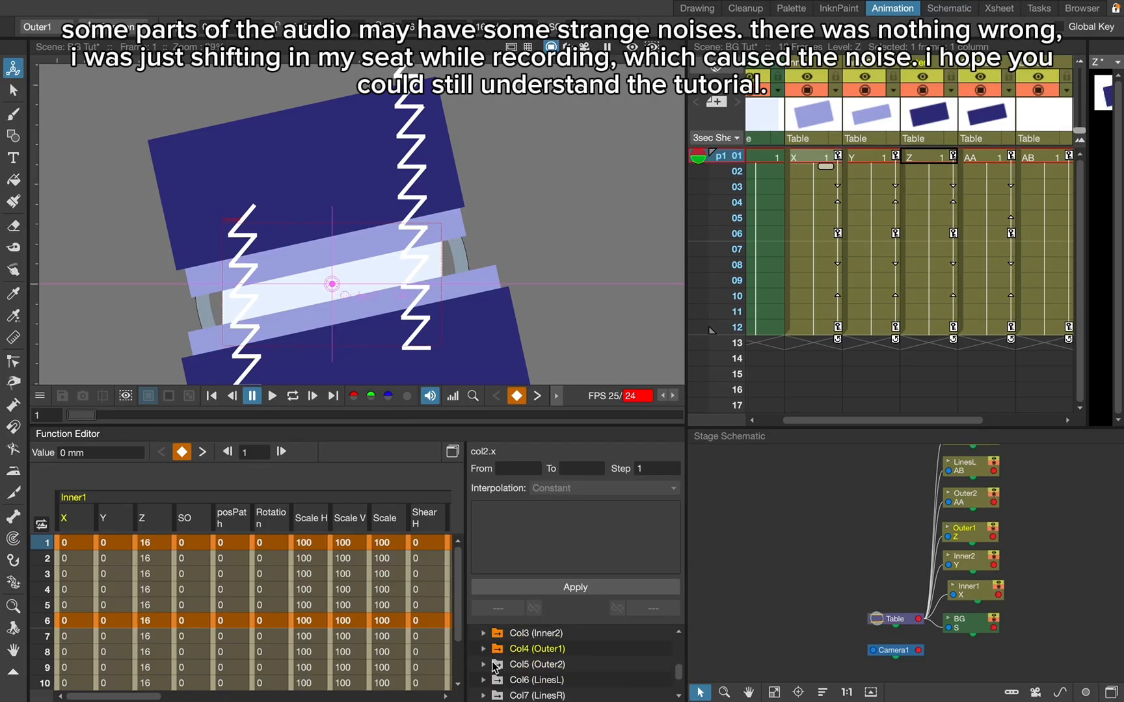
click(483, 666)
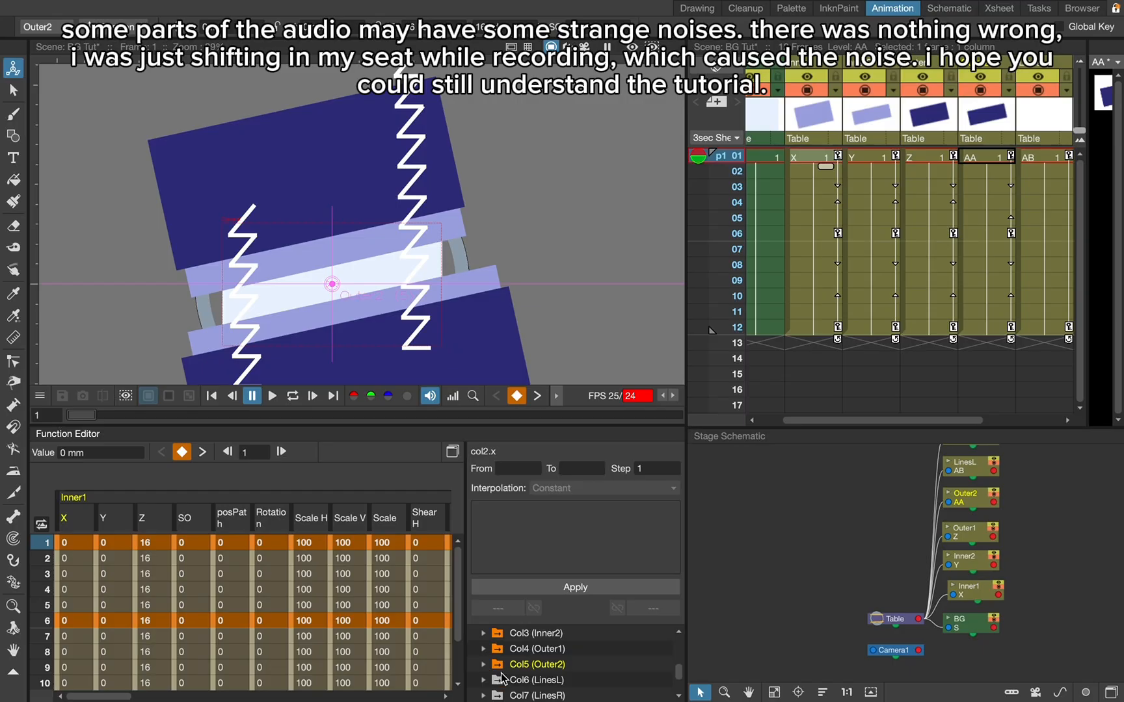
scroll(501, 680, down, 1)
scroll(501, 680, up, 5)
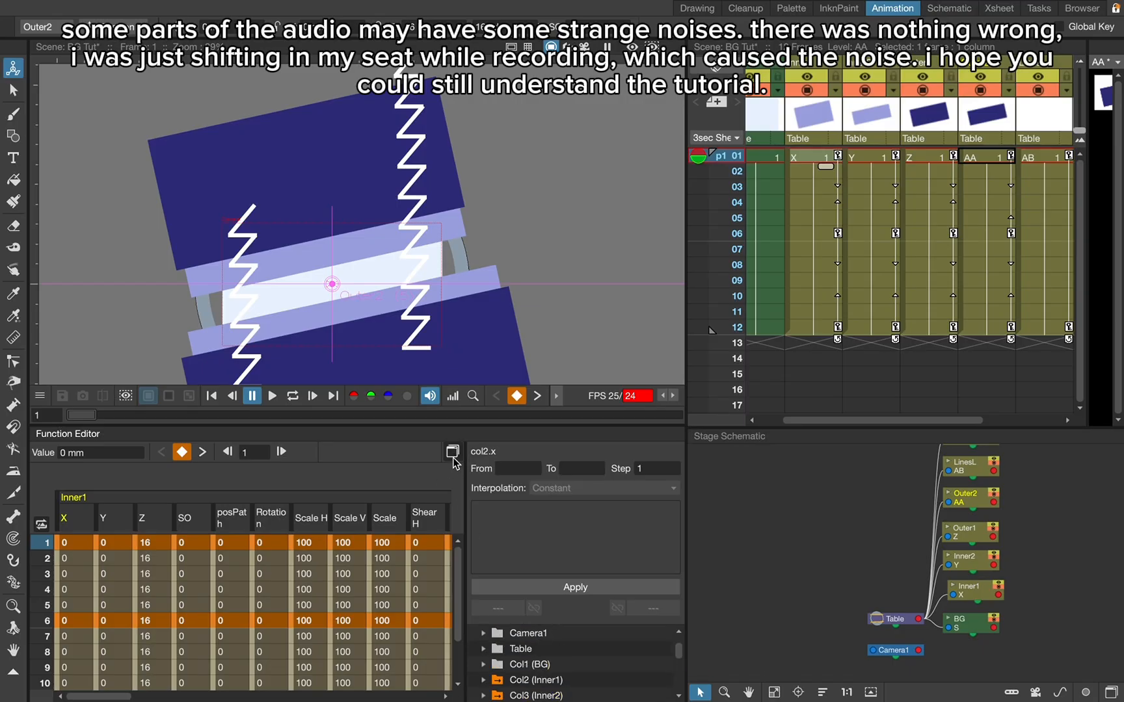
- Open the function curves and try linear interpolation on both segments of Inner1's Scale H curve
click(452, 452)
scroll(479, 359, down, 6)
scroll(479, 360, up, 3)
scroll(479, 361, up, 4)
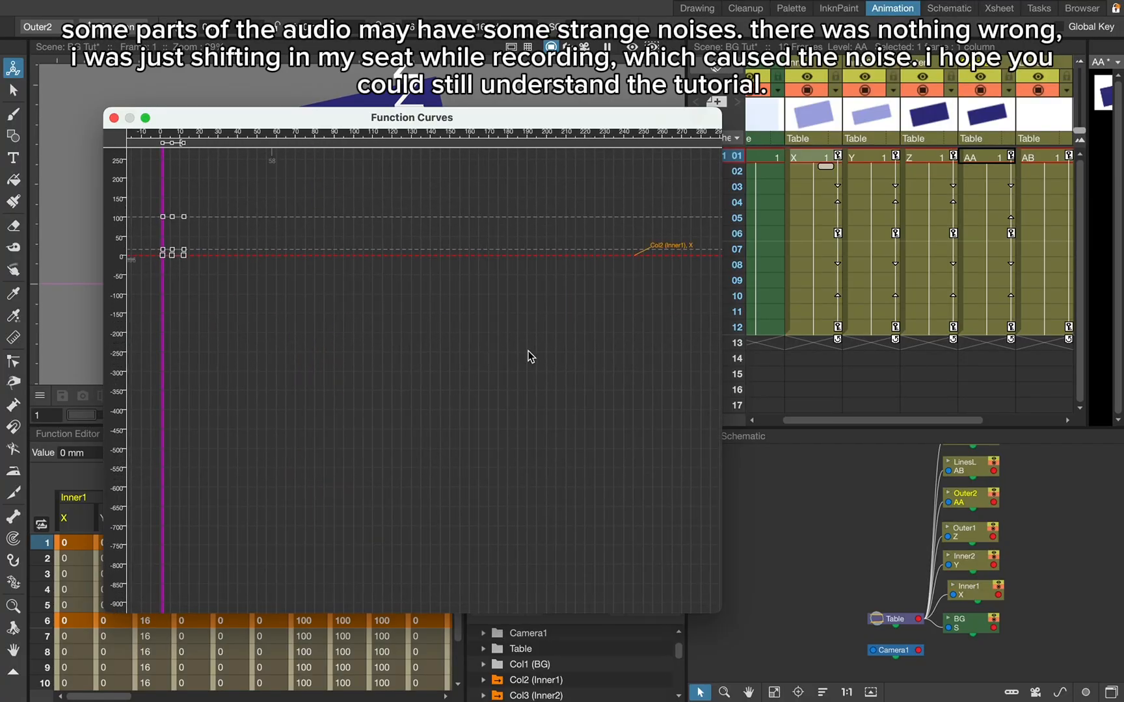
scroll(644, 430, down, 1)
scroll(192, 304, up, 7)
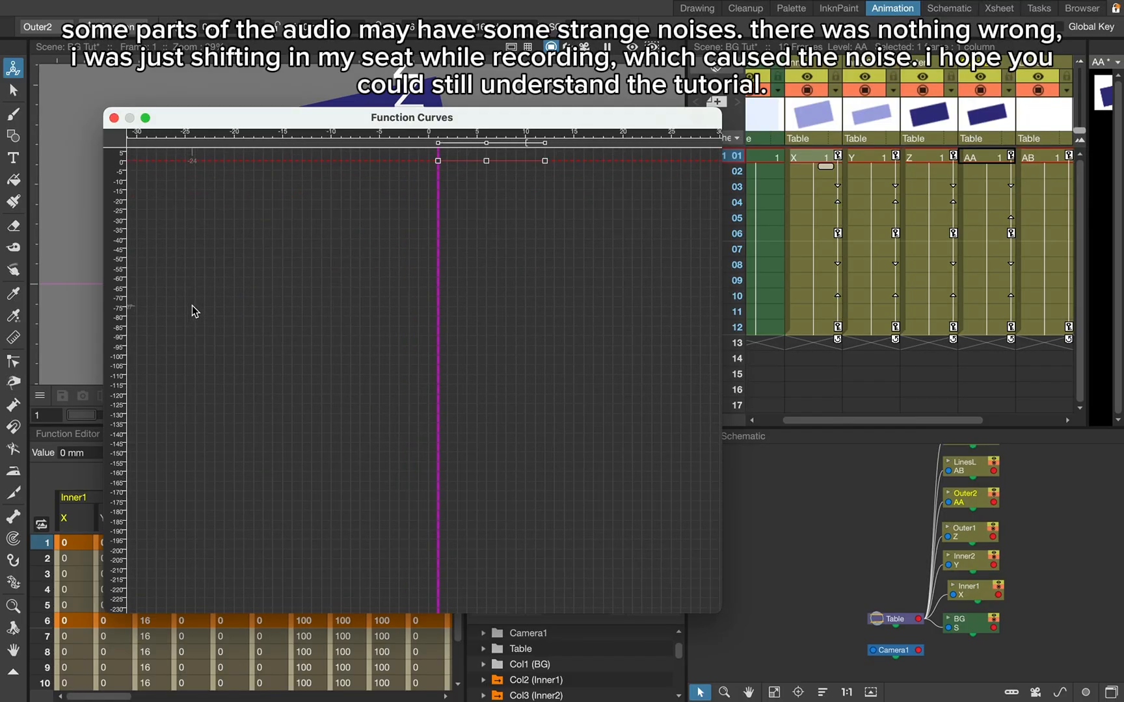
scroll(446, 428, down, 4)
scroll(454, 281, up, 5)
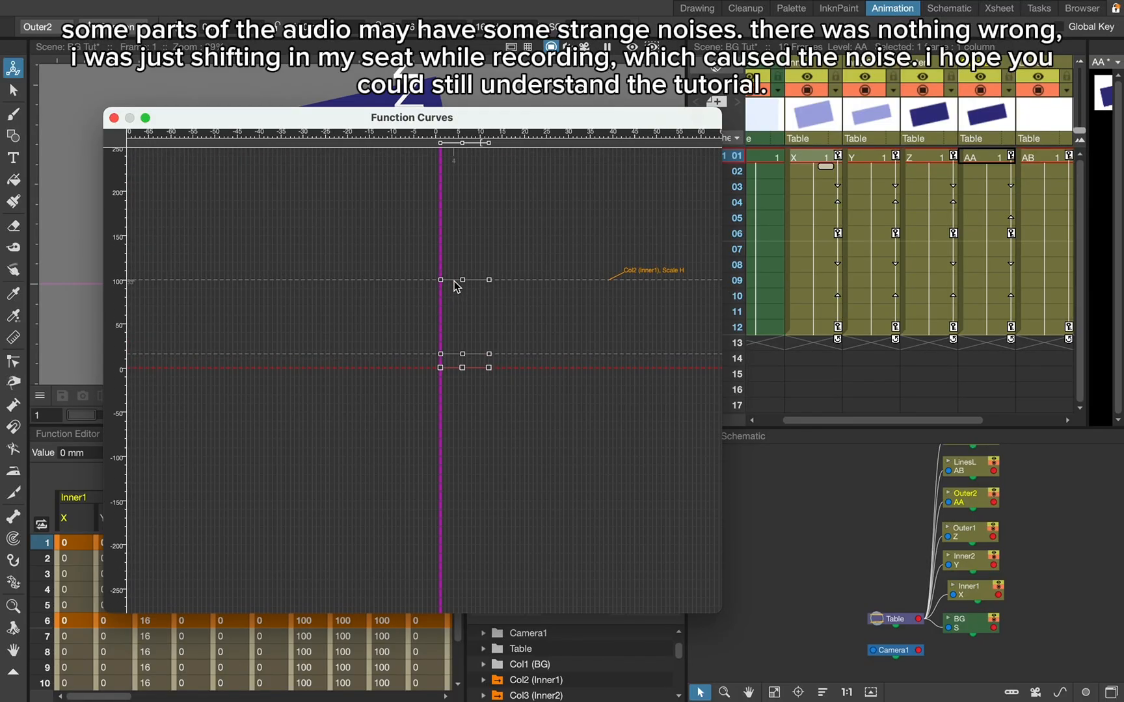
click(449, 279)
right_click(447, 281)
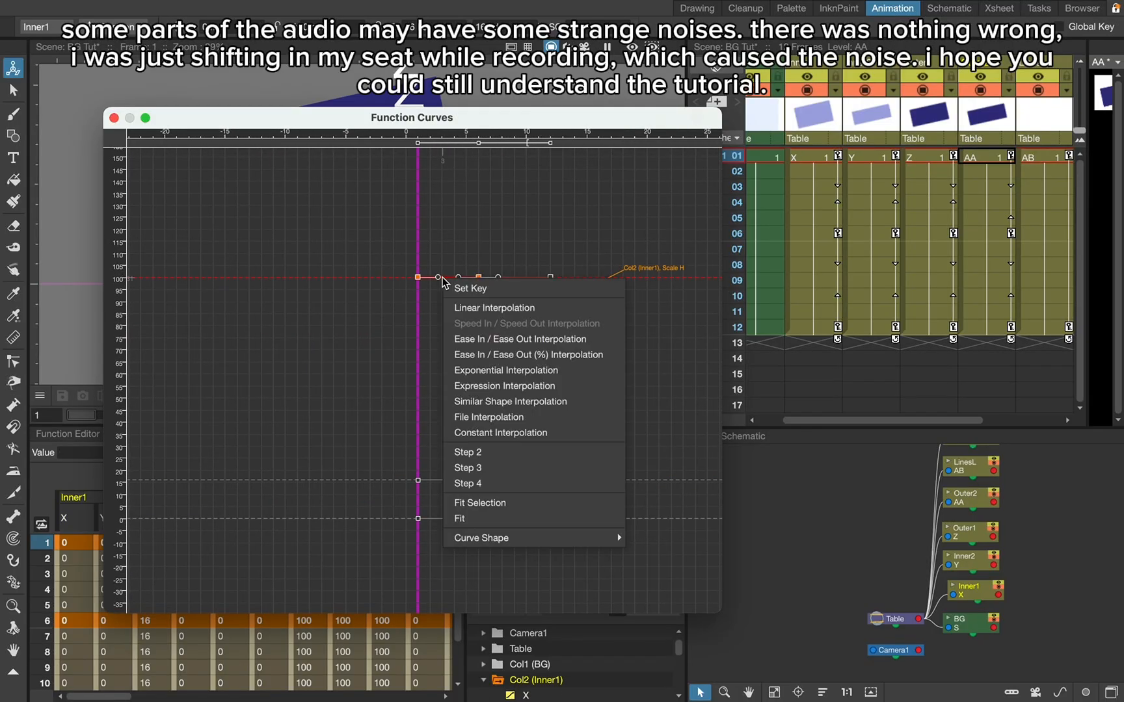
click(481, 304)
right_click(518, 281)
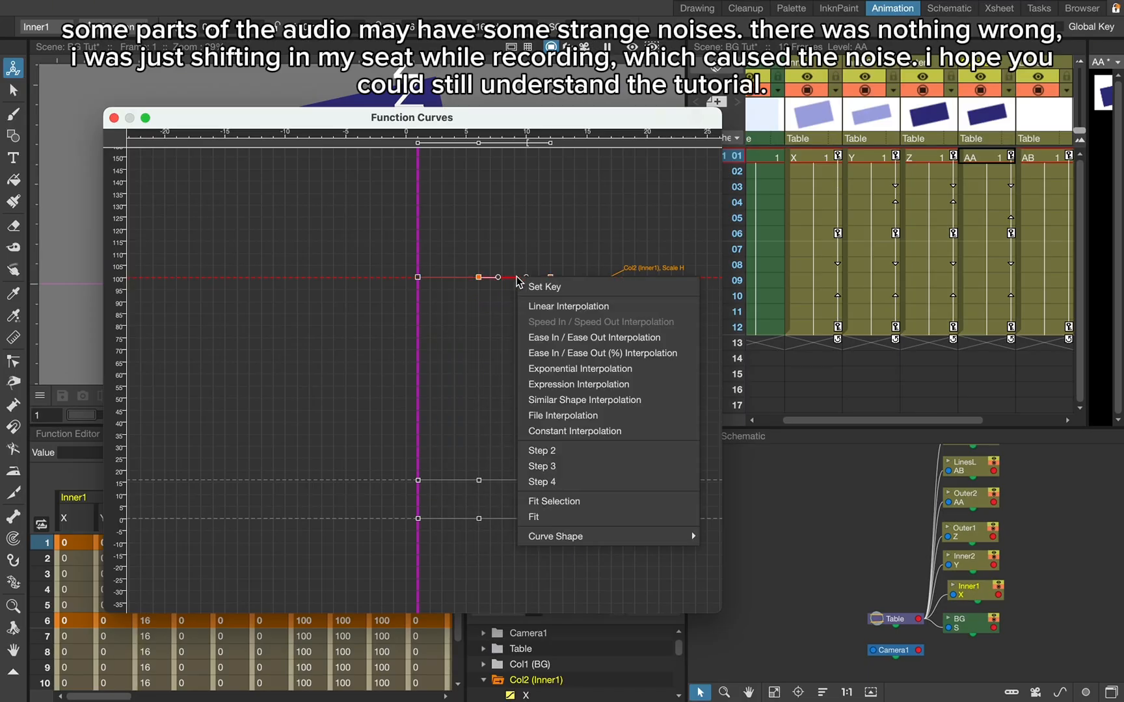
click(545, 309)
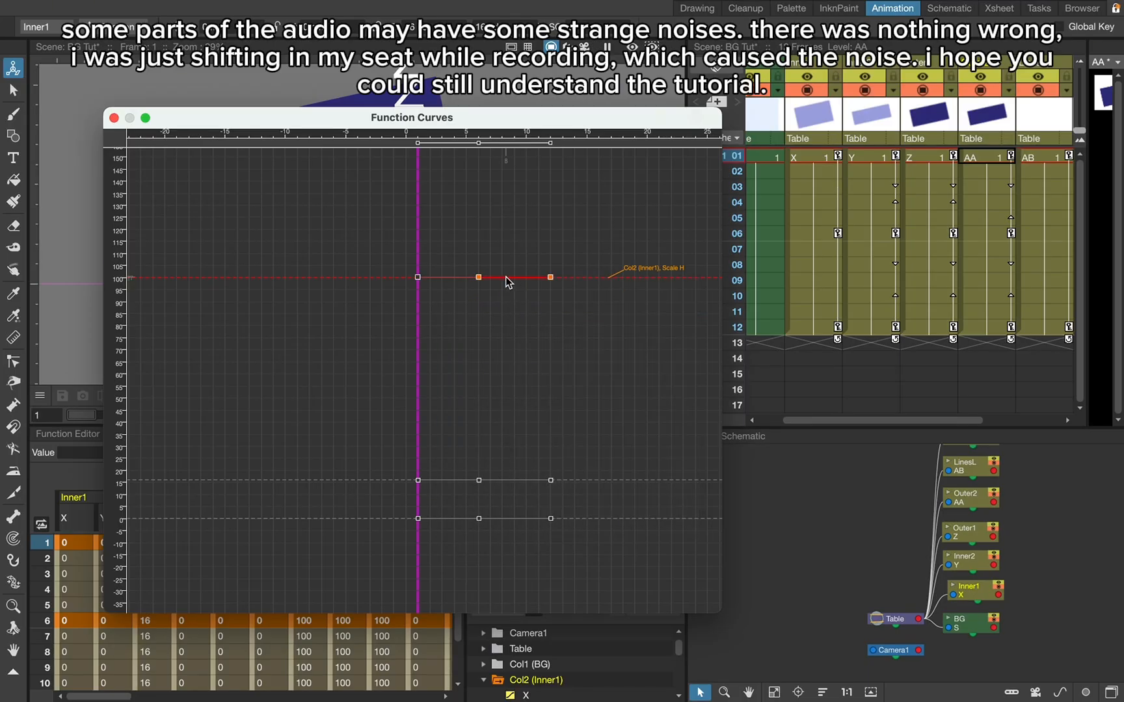
- Undo the Scale H interpolation changes and Inner1's frame 12 keyframe, and close the function curves
key(Delete)
click(449, 278)
click(446, 278)
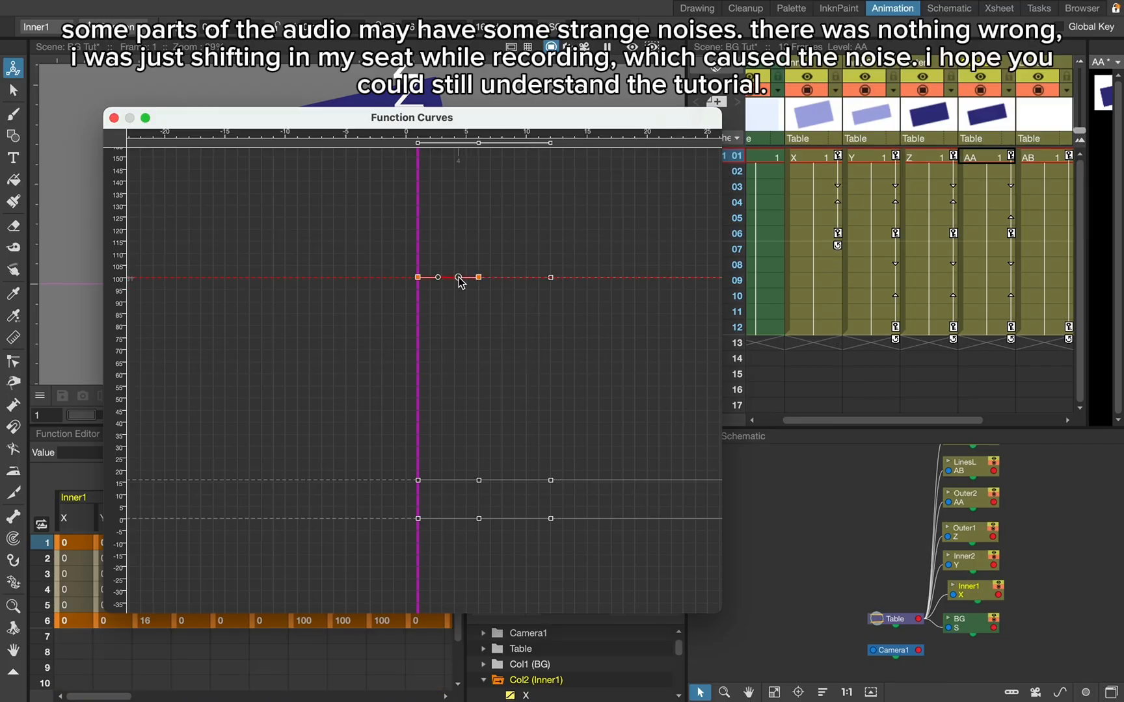
click(114, 118)
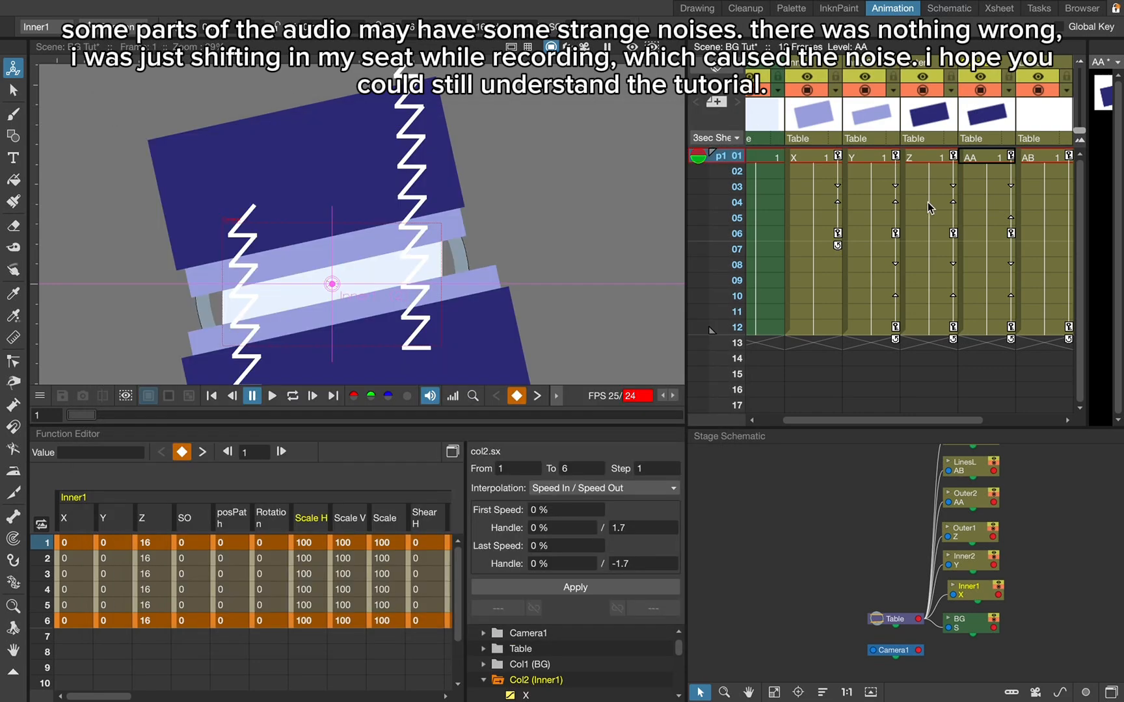
- Try moving Inner1 down to about X 4.3, Y -18.7 and Inner2 up toward it at frame 6
click(821, 228)
drag(334, 229, 337, 239)
click(876, 233)
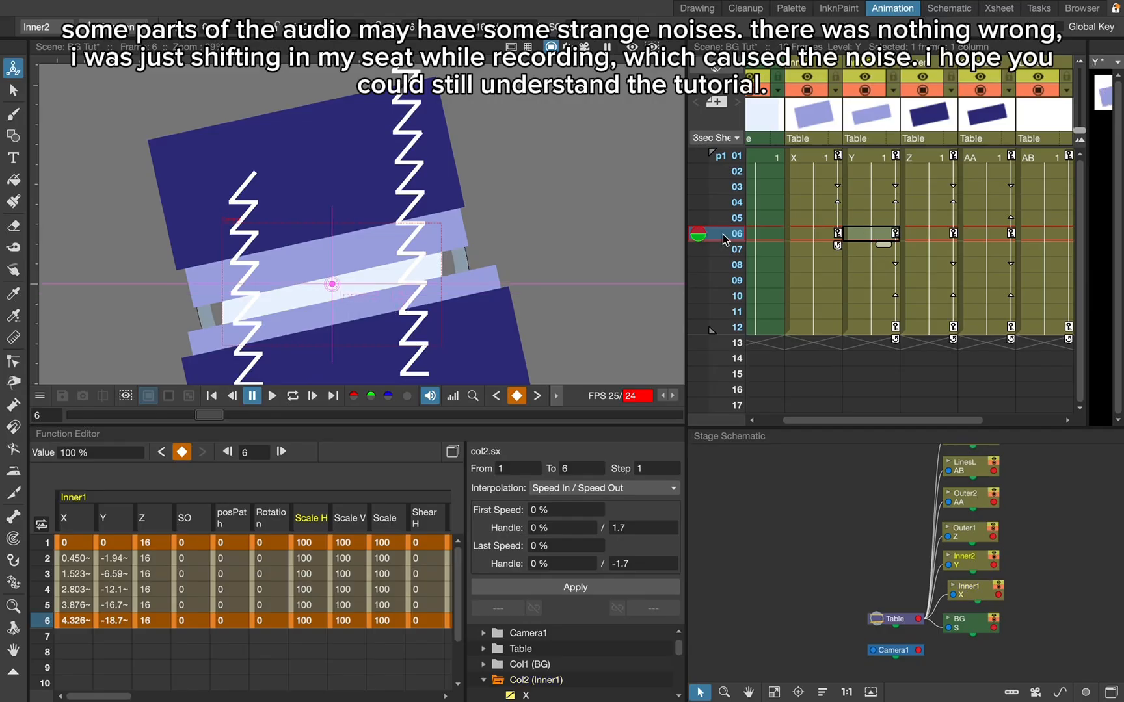
drag(505, 252, 504, 251)
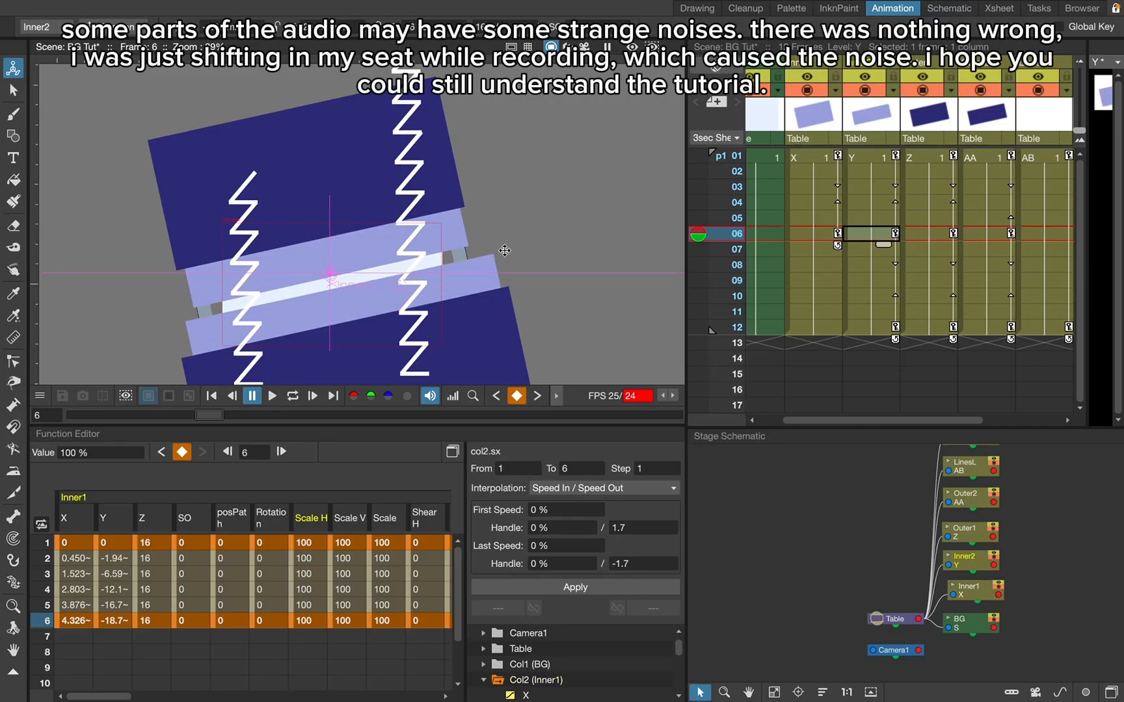
click(813, 327)
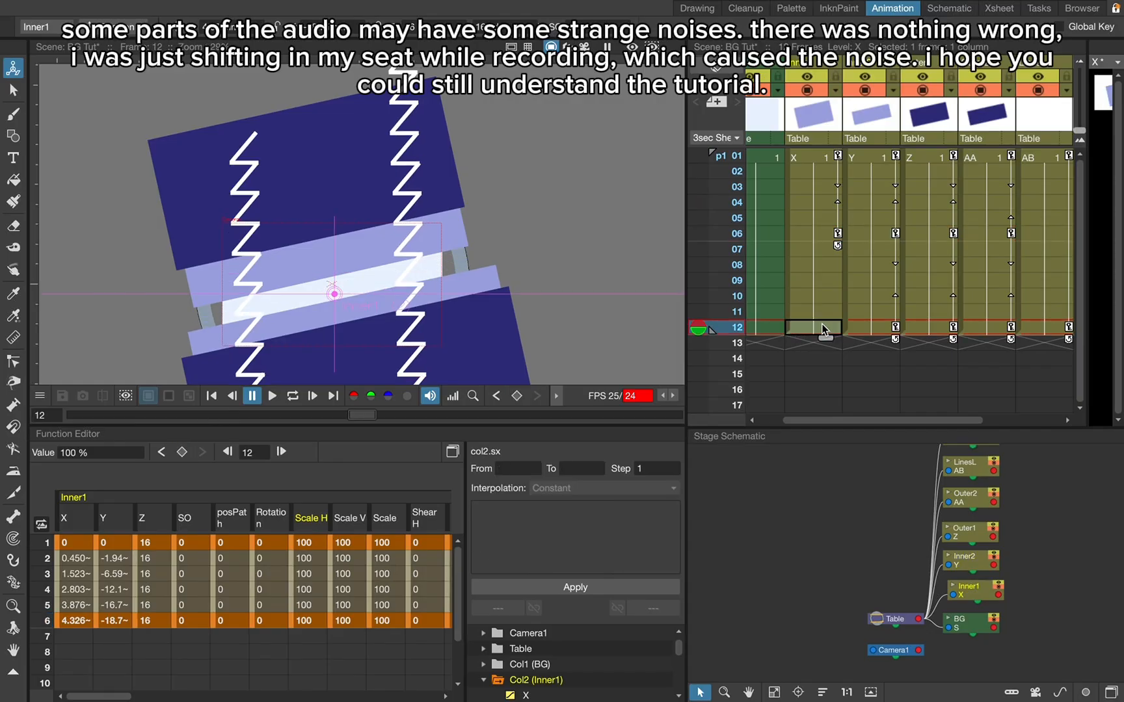
- Undo the band moves and the frame 12 and frame 6 keyframes on the Inner and Outer columns
key(super+z)
key(super+z)
key(super+z)
key(super+z)
key(super+z)
scroll(822, 324, right, 1)
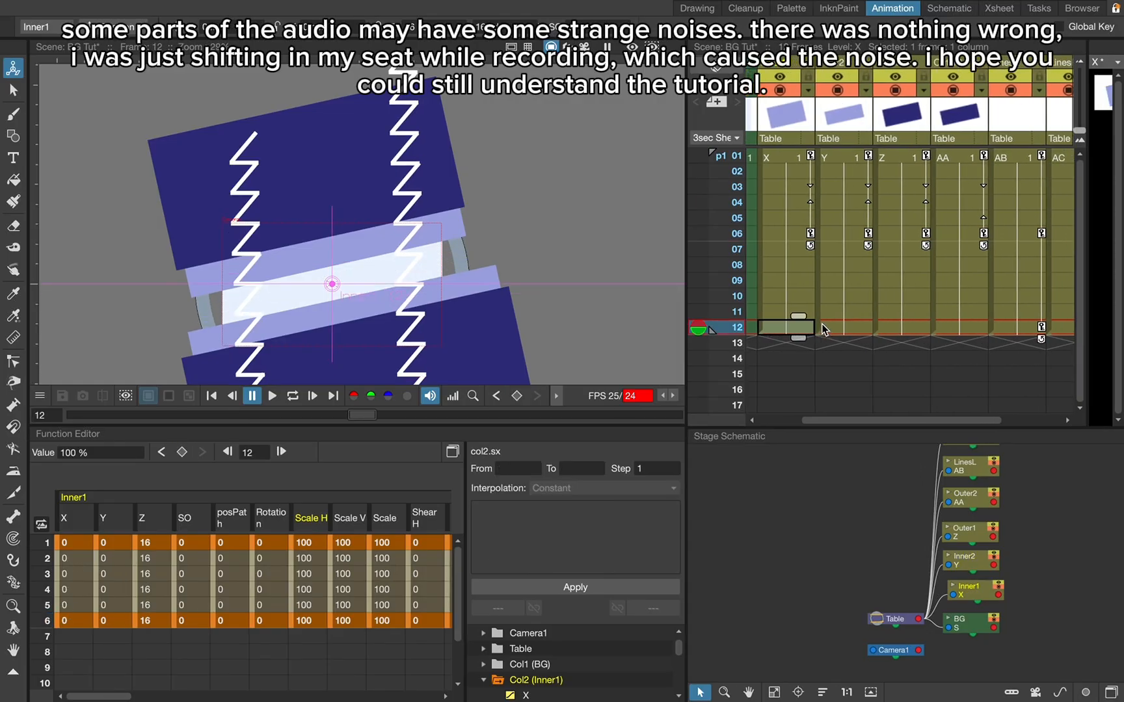
key(super+z)
key(super+z)
key(super+z)
key(super+z)
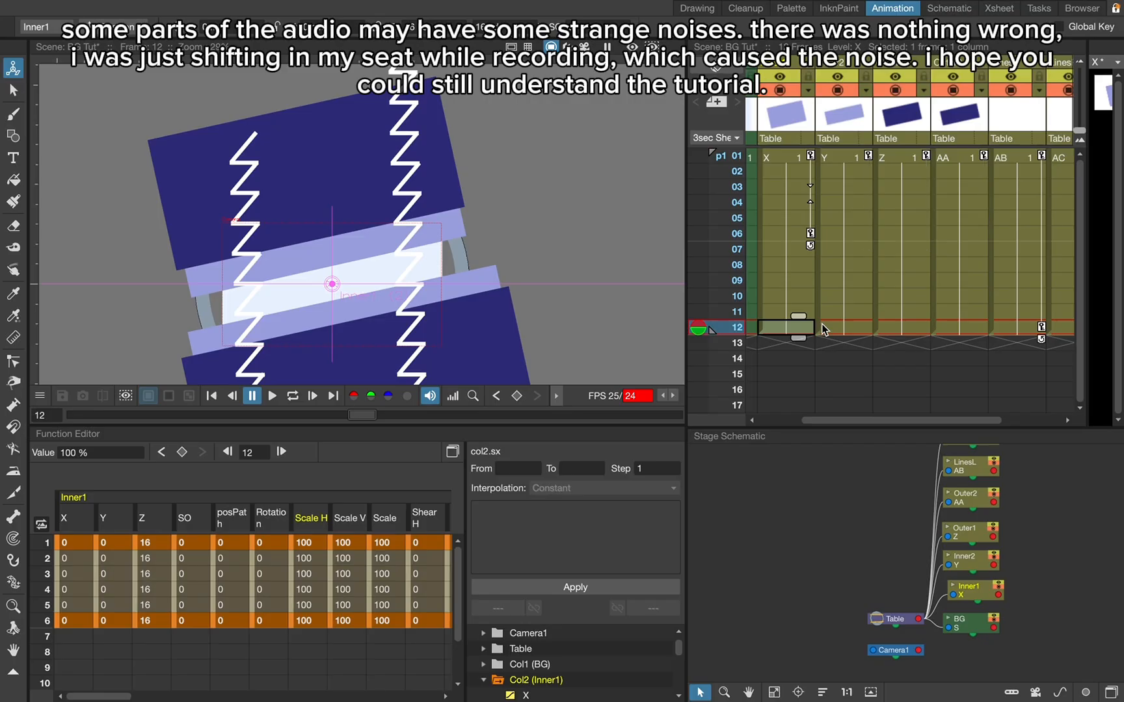
- Set keyframes at frame 4 on the Inner1 and Inner2 columns
click(904, 235)
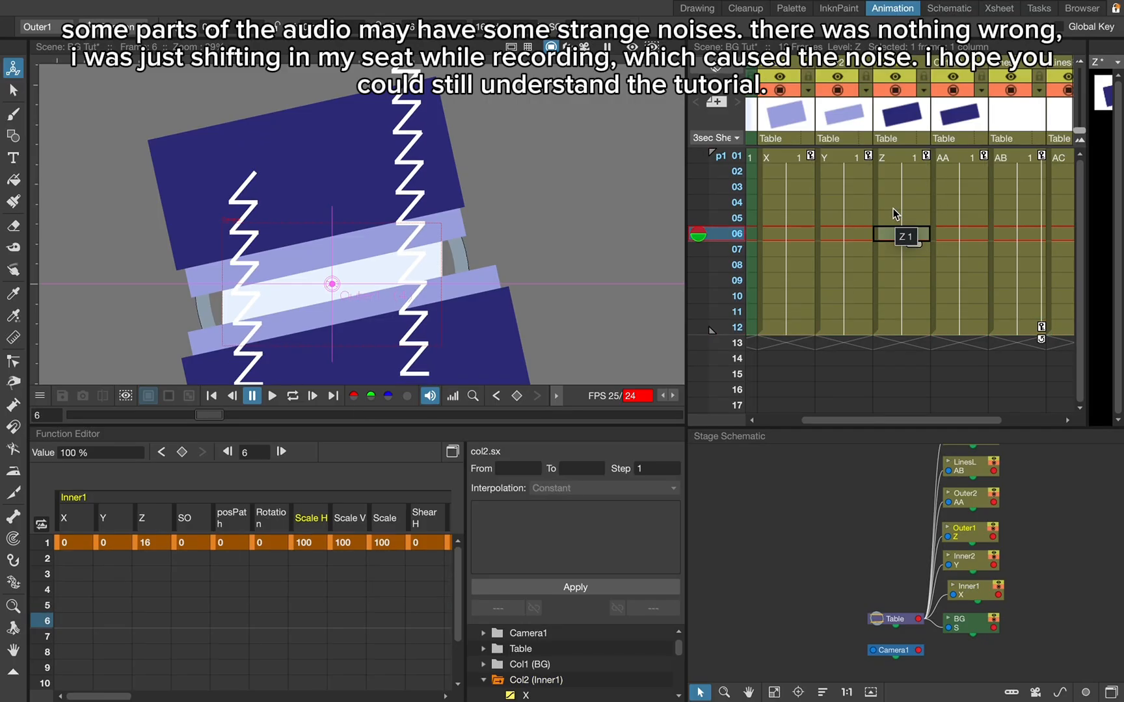
click(774, 218)
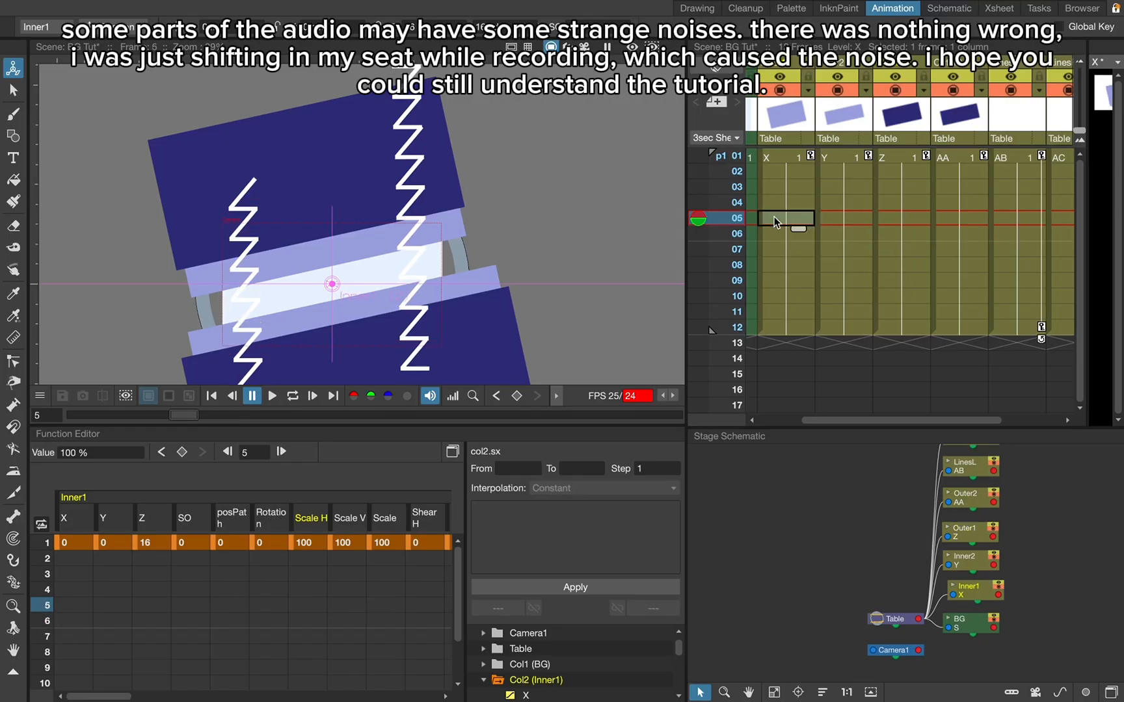
click(791, 200)
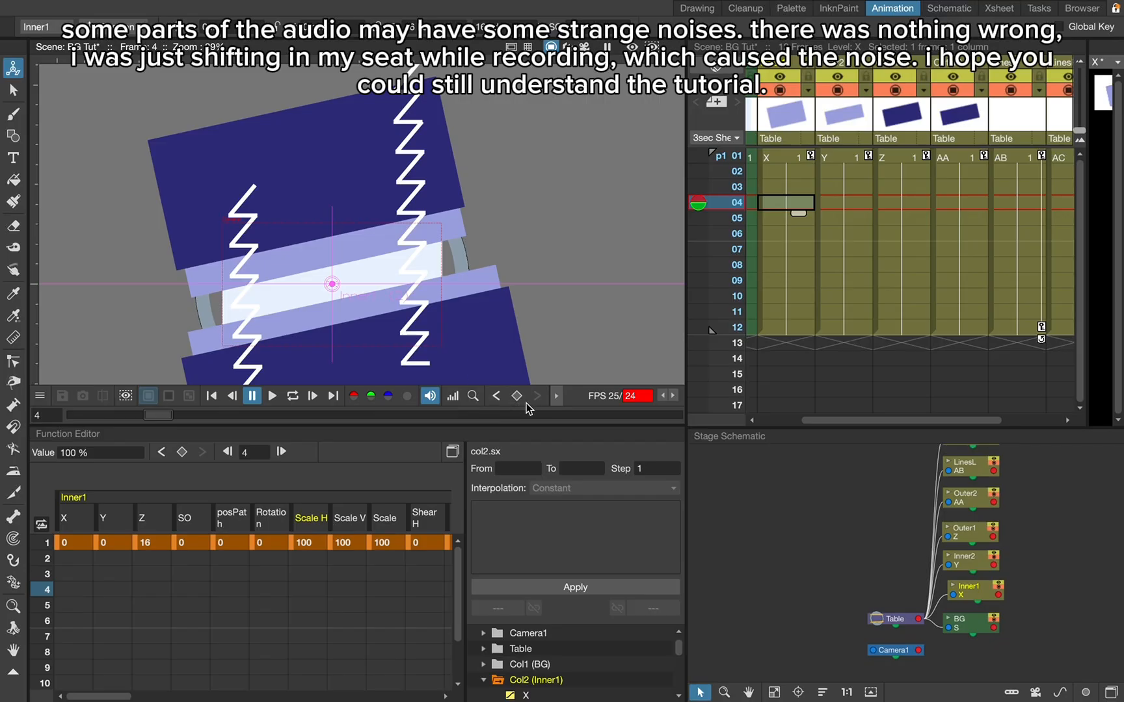
key(z)
click(855, 198)
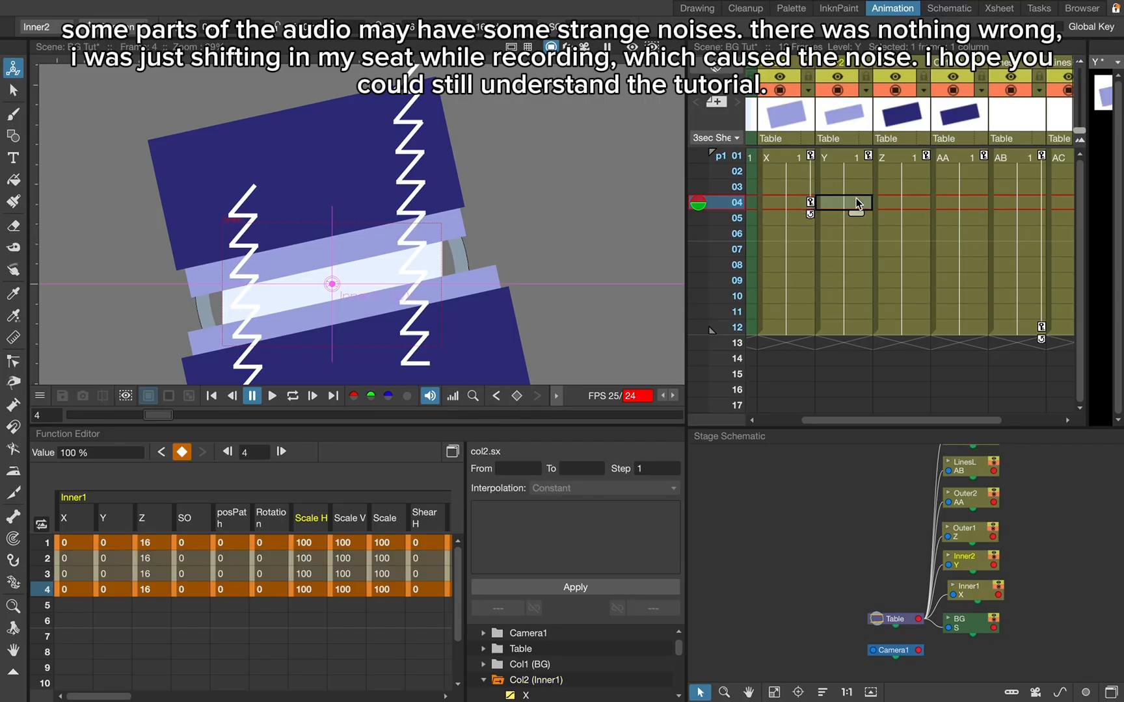
key(z)
- Try keyframes at frame 4 on the Outer1 and Outer2 columns, and undo them
click(889, 201)
key(z)
click(954, 201)
key(z)
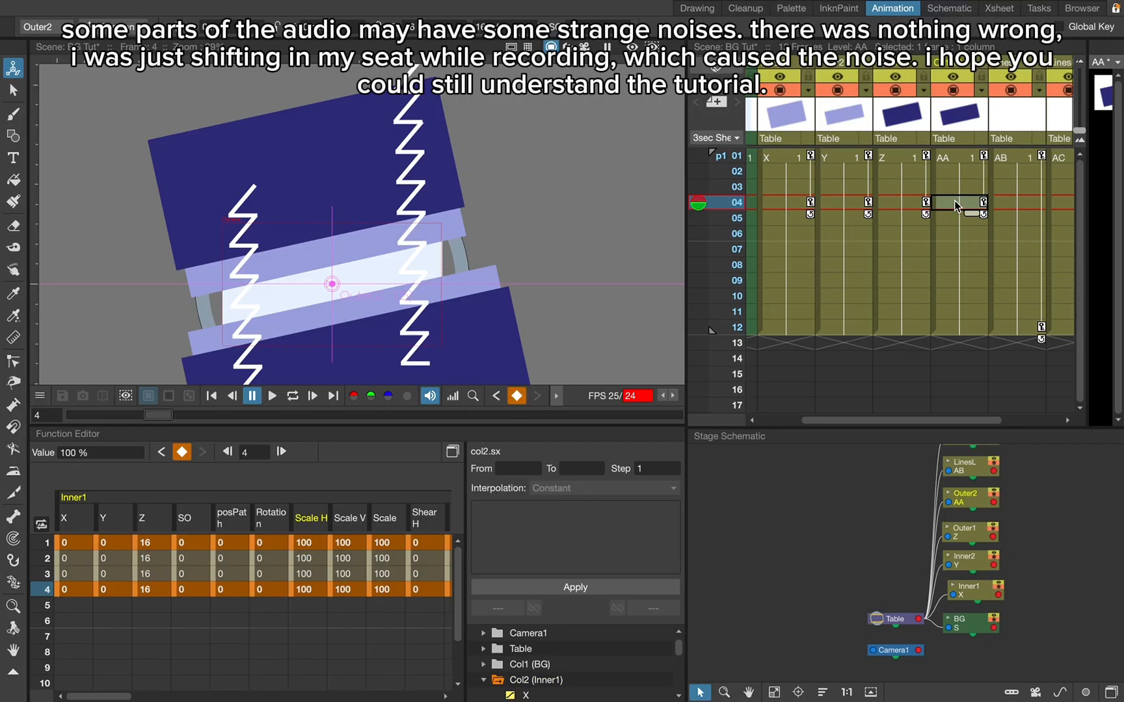
key(z)
click(905, 202)
key(z)
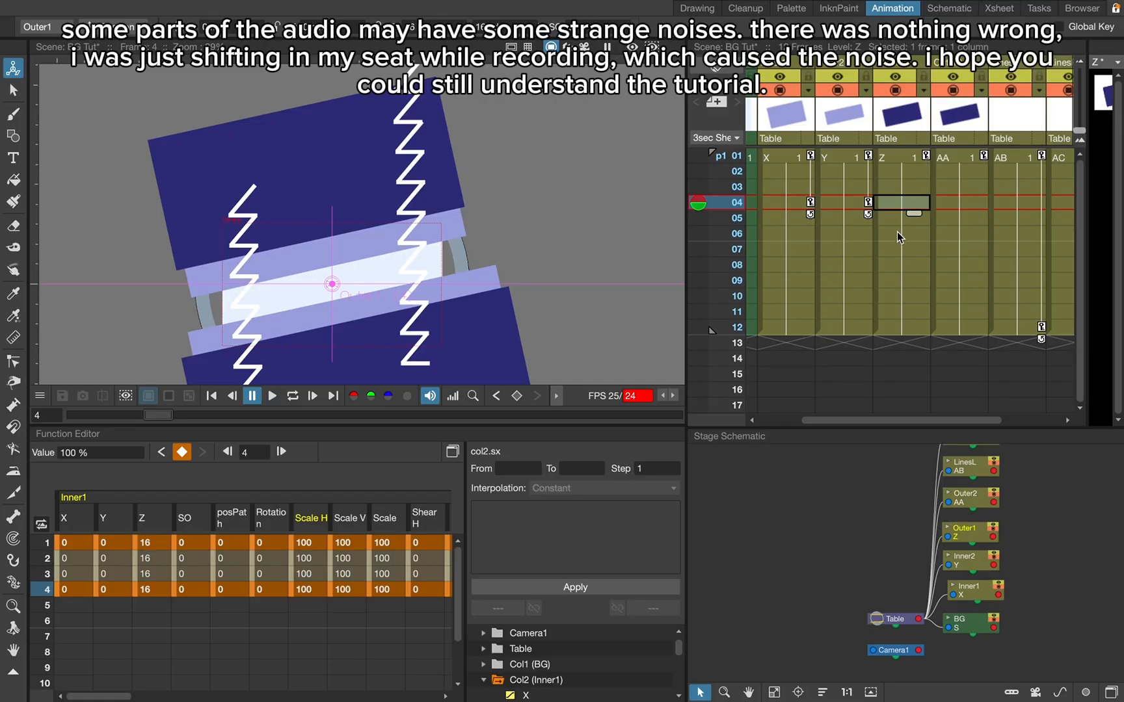
- Try a keyframe at frame 6 on the Outer1 column, and undo it
click(897, 233)
key(z)
click(951, 229)
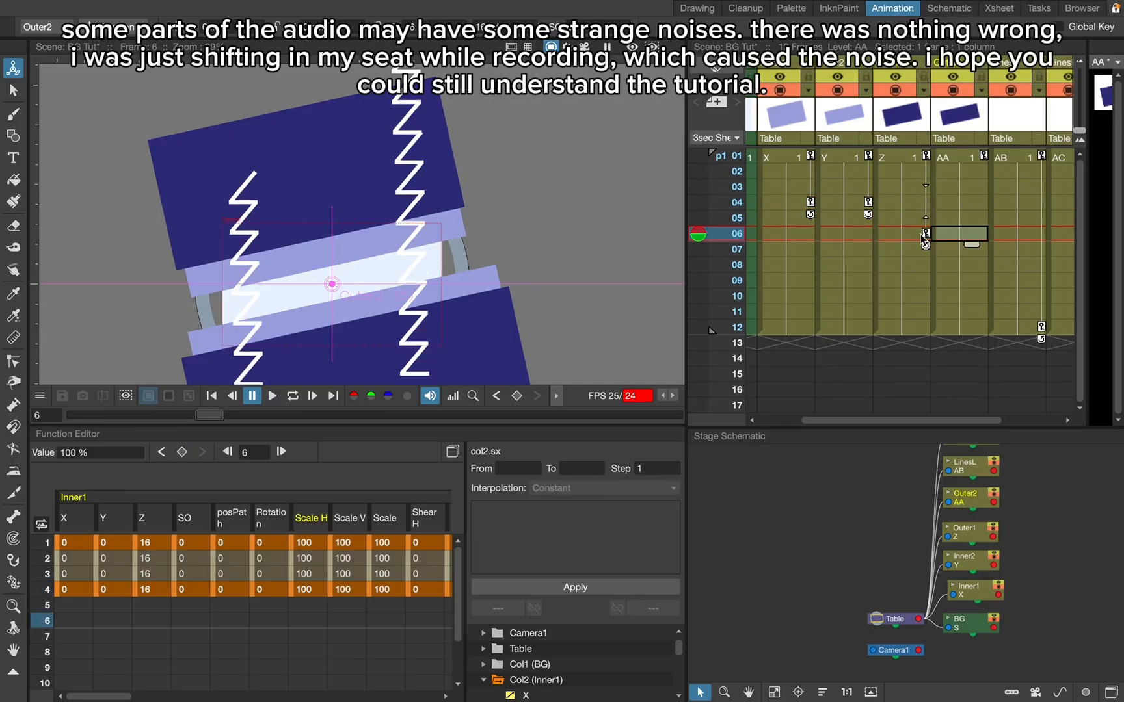
click(899, 234)
key(z)
- Set keyframes at frame 8 on the Outer1 and Outer2 columns
click(906, 251)
click(914, 267)
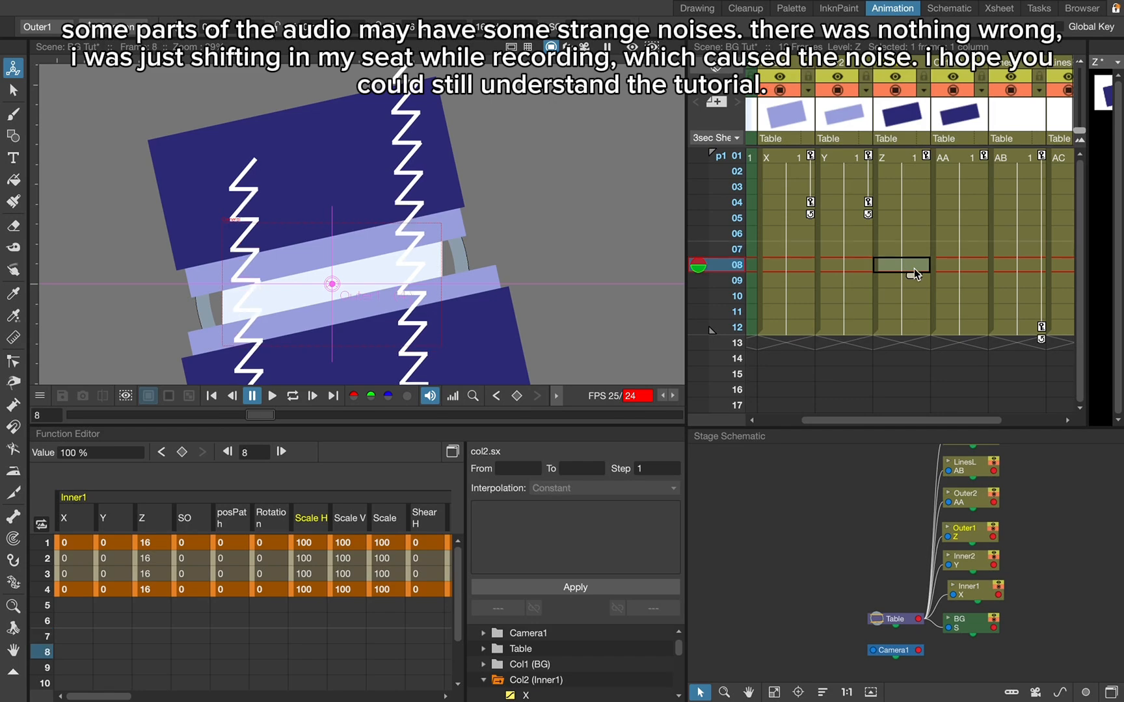
key(z)
click(957, 260)
key(z)
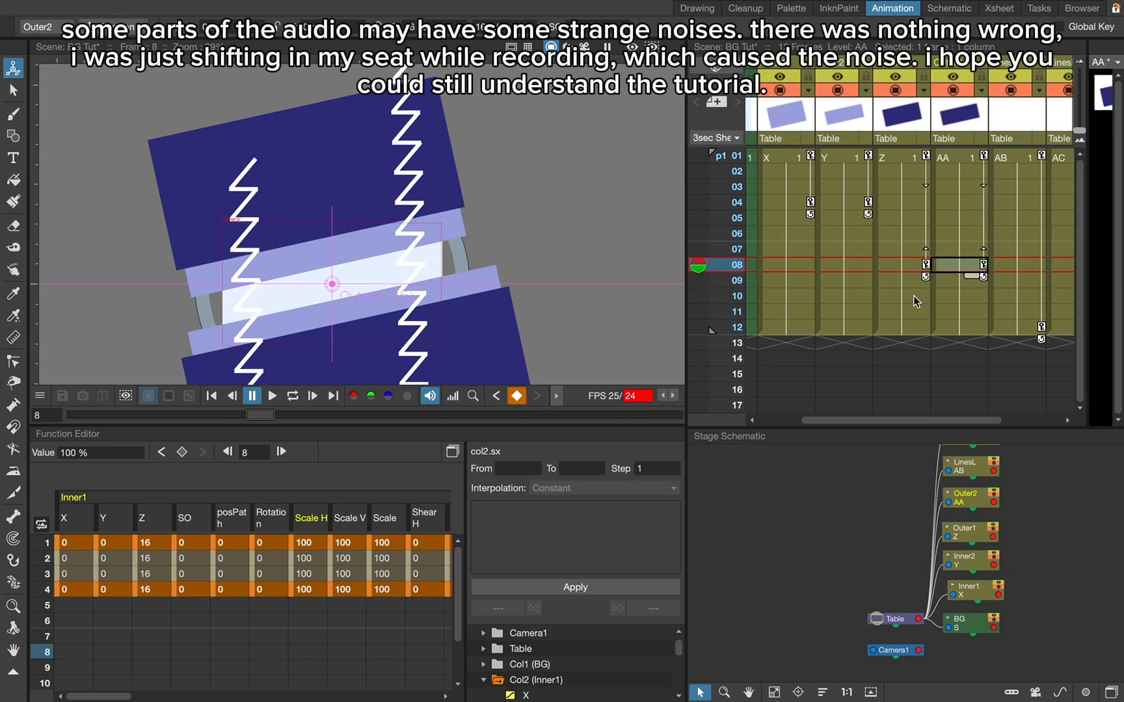
- Set keyframes at frame 12 on the Outer1, Outer2, Inner2 and Inner1 columns
click(904, 330)
key(z)
click(955, 328)
key(z)
click(860, 330)
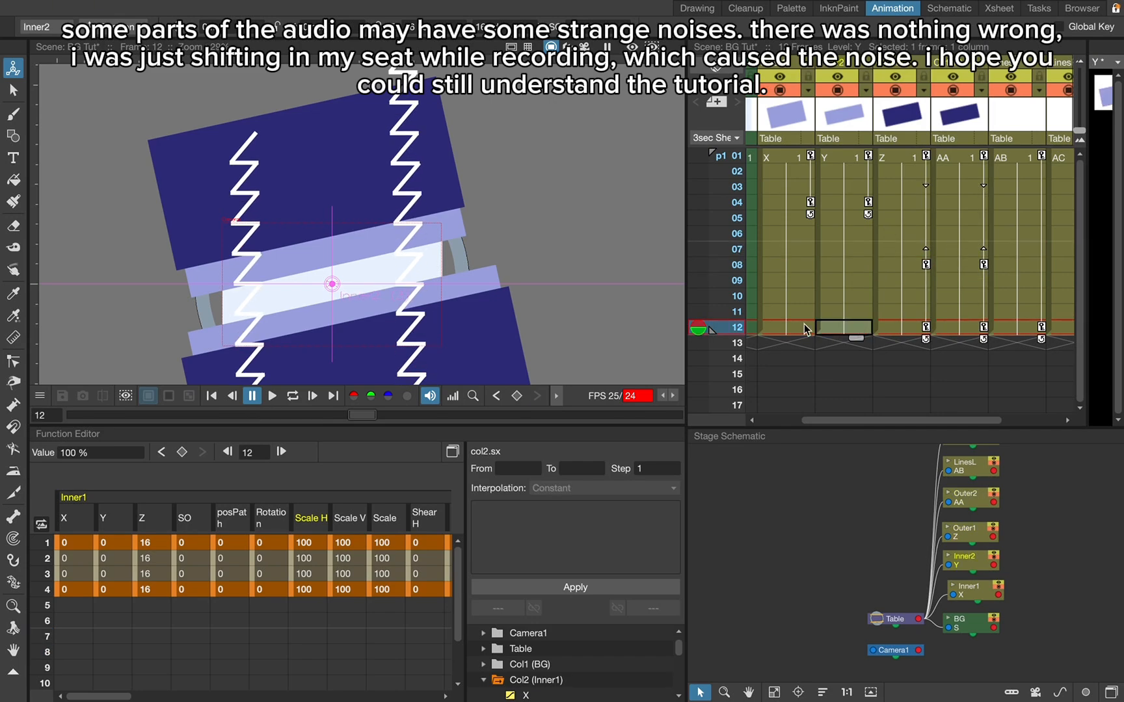
key(z)
click(795, 329)
key(z)
- At frame 4, move Inner1 down to about X -1.4, Y -15.8 and move Inner2 up toward it
click(794, 202)
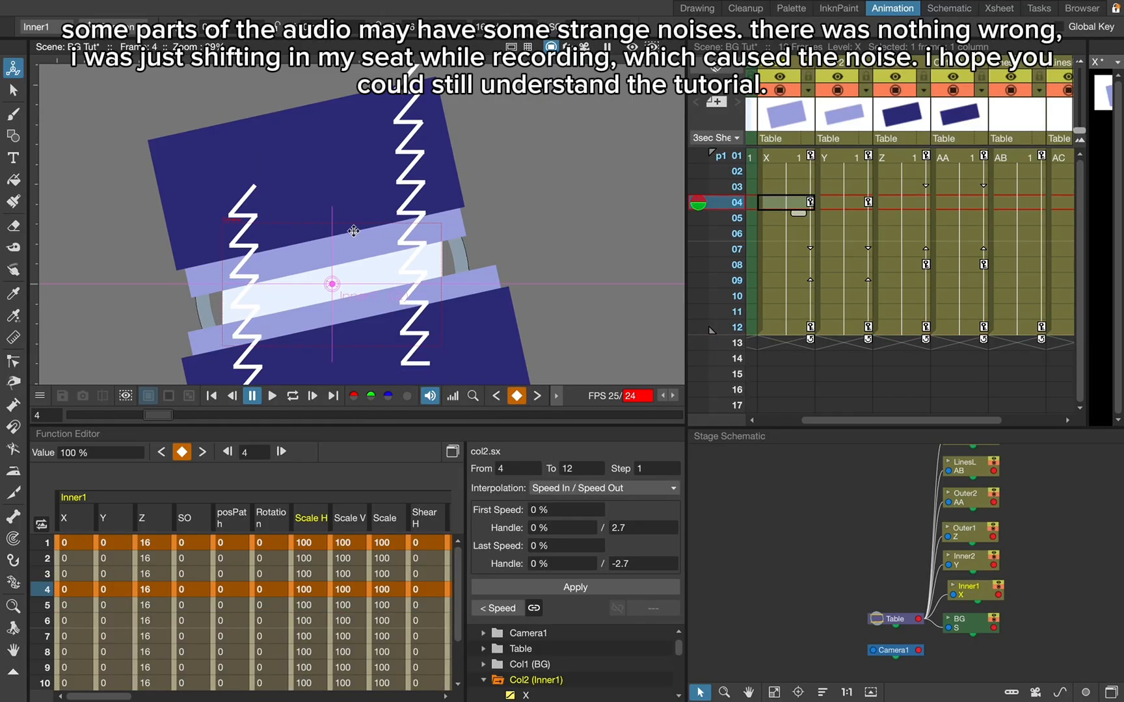
drag(361, 244, 361, 253)
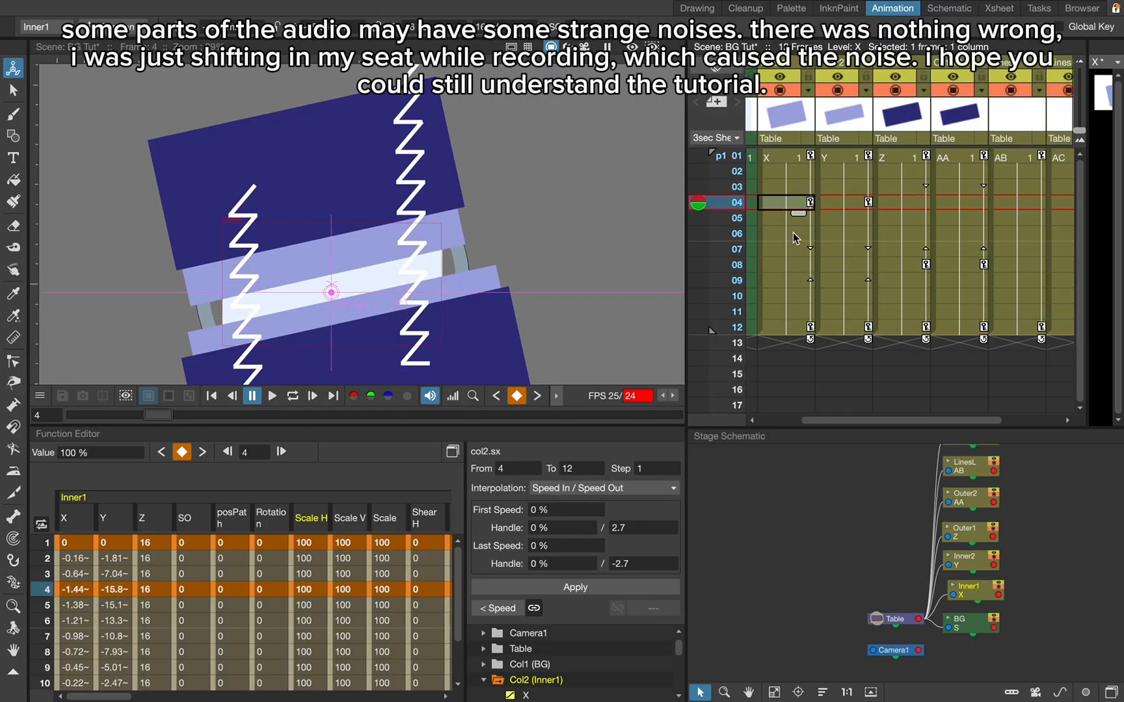
click(839, 204)
drag(456, 251, 454, 242)
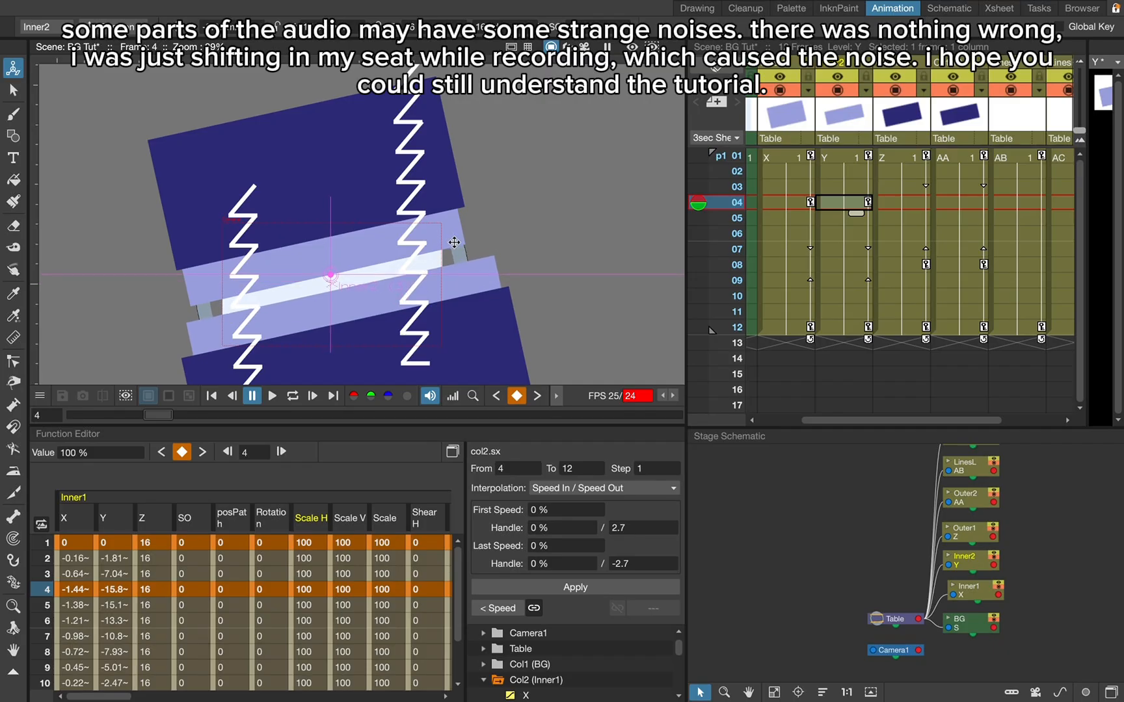
- At frame 8, move the Outer1 band down and Outer2 up toward the centre, and play the animation
click(906, 264)
drag(457, 185, 460, 198)
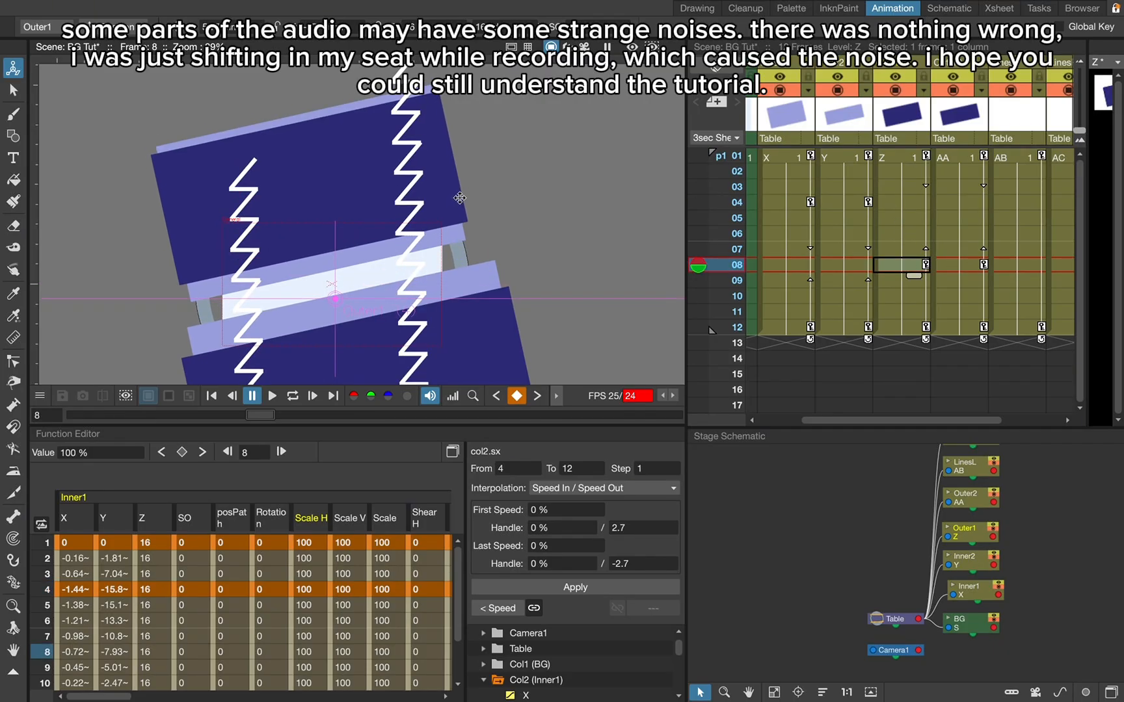
click(965, 266)
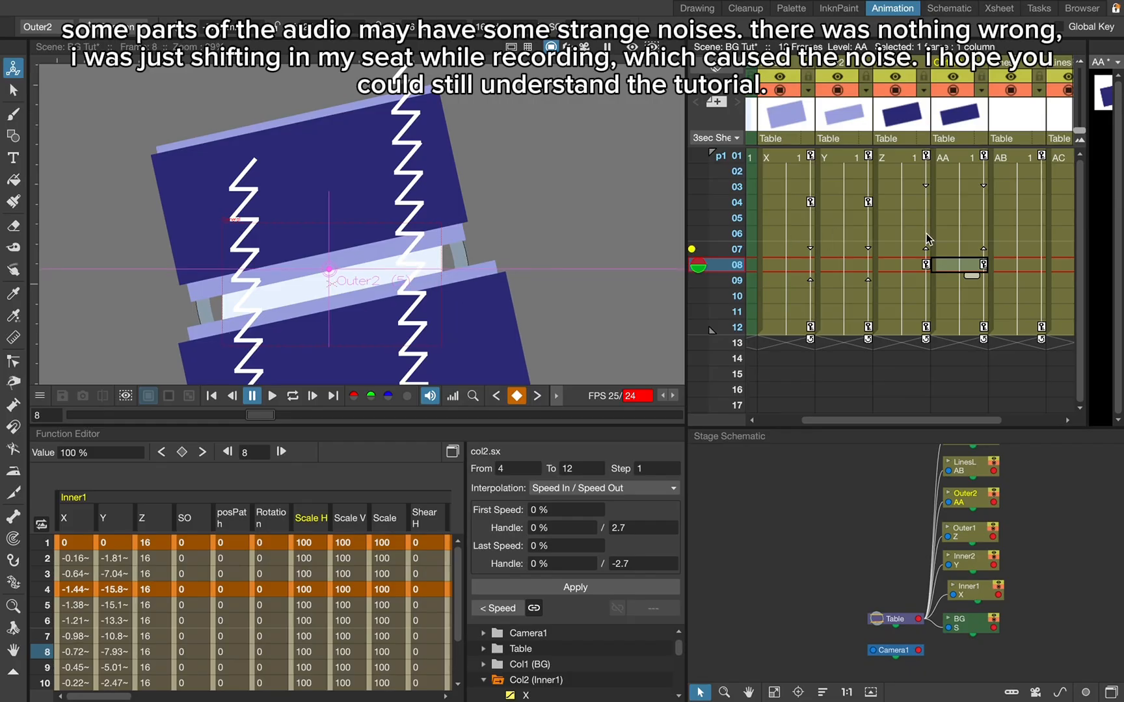
click(907, 265)
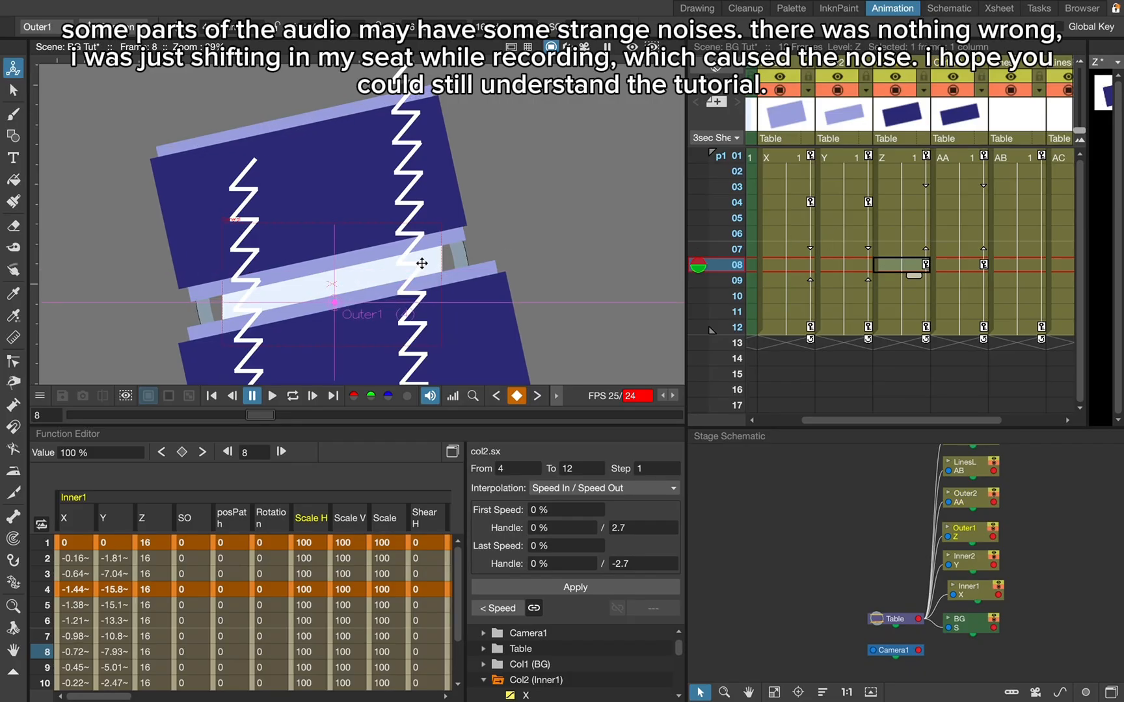
click(268, 397)
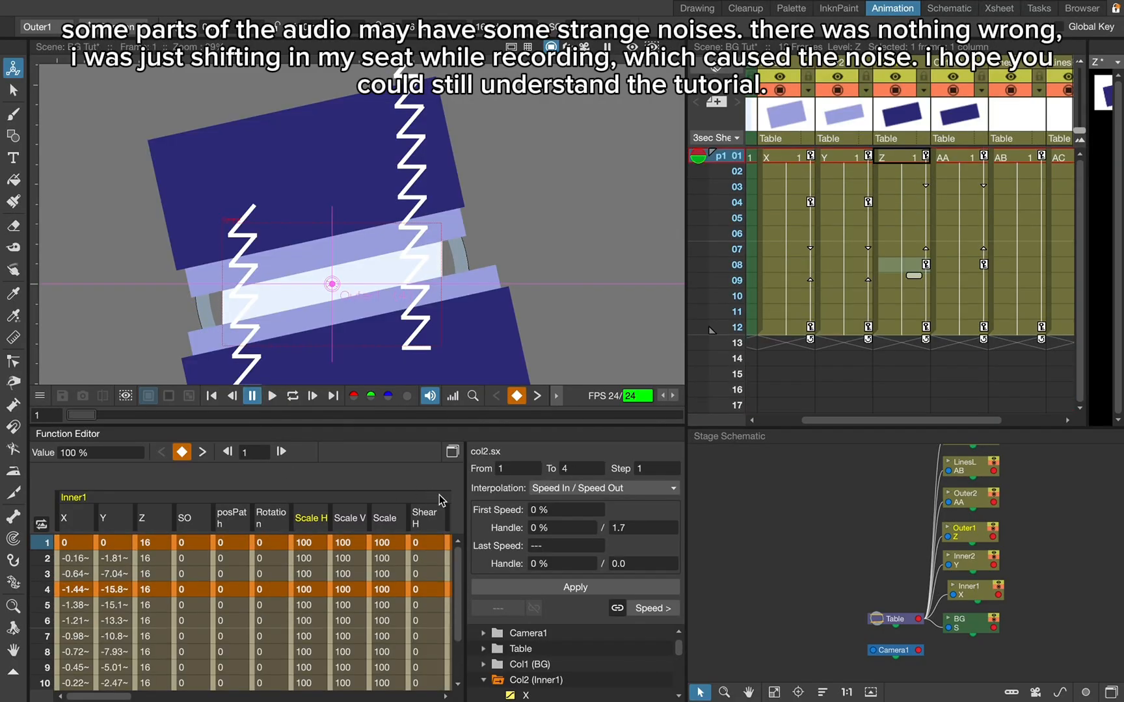
- Hide the Outer1 and Outer2 curves and open the function curve graph with only the Inner bands showing
scroll(552, 680, down, 4)
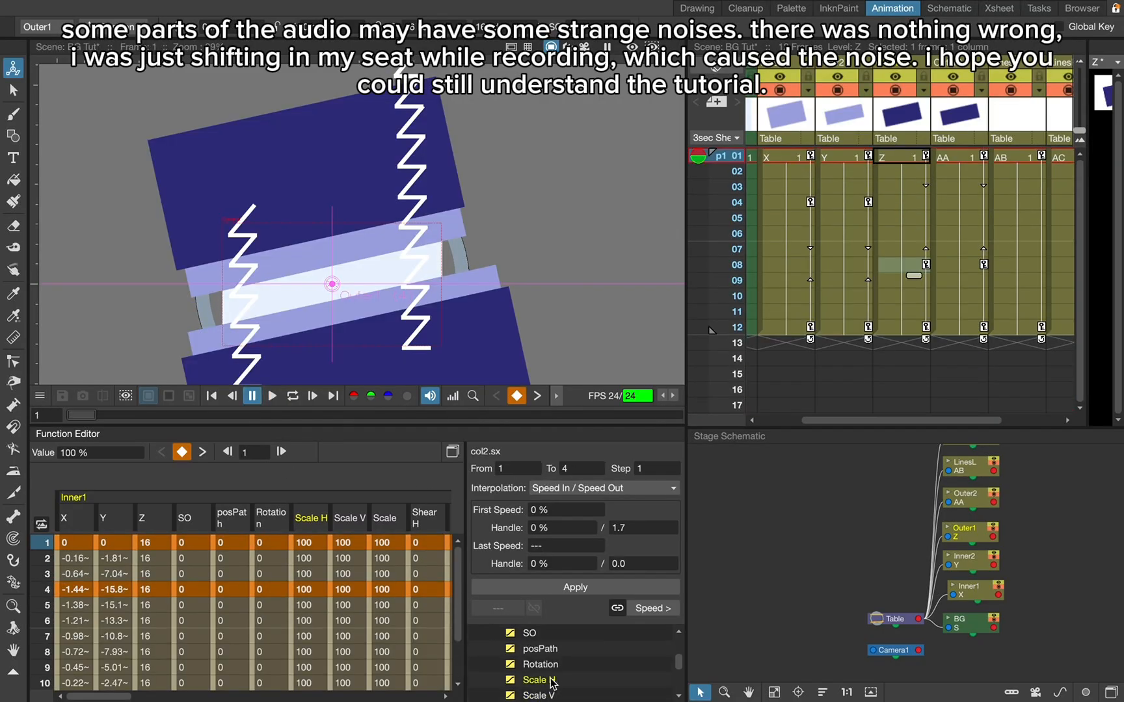
scroll(552, 680, down, 3)
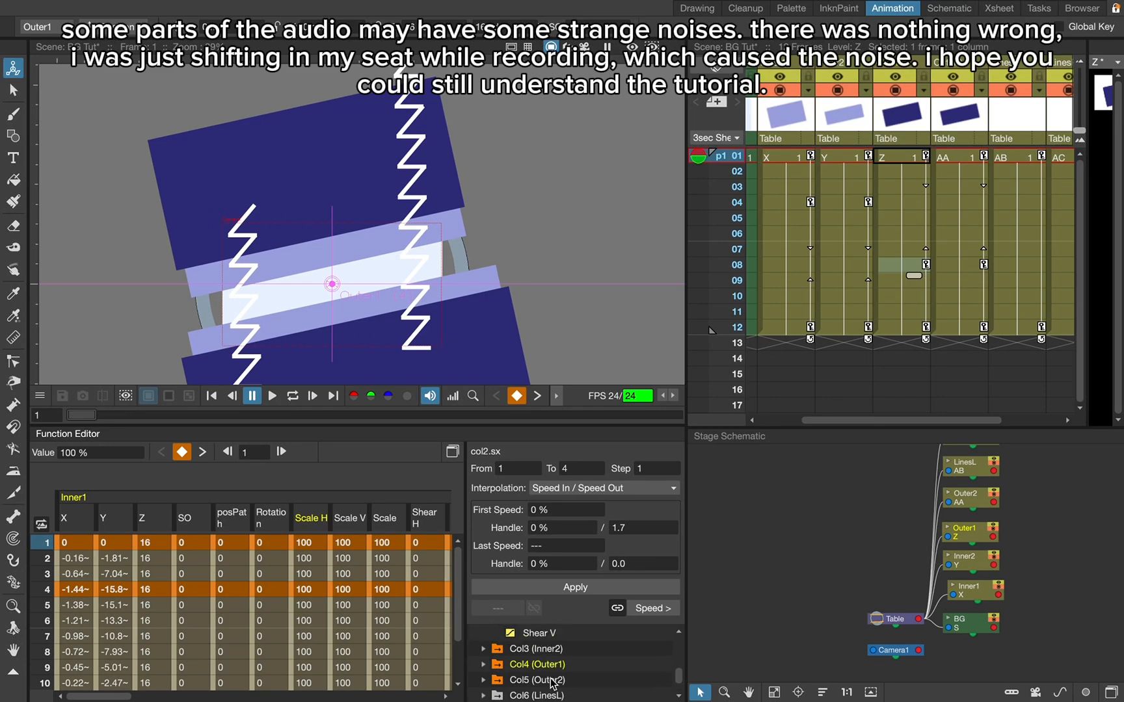
click(501, 683)
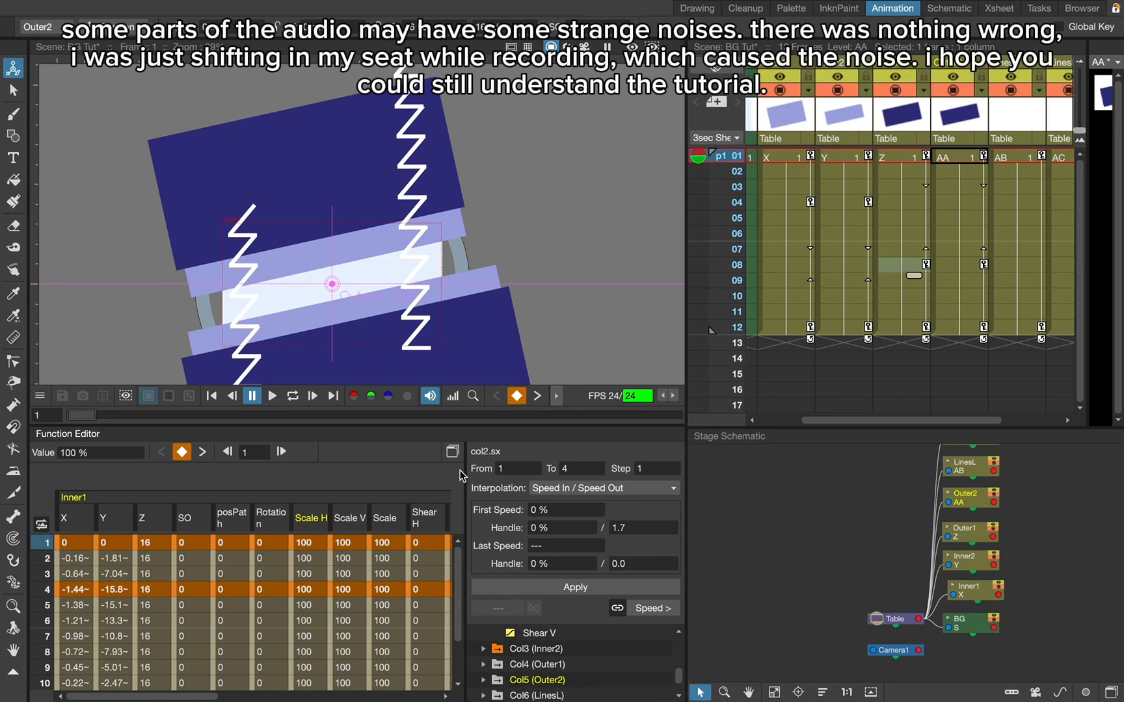
click(452, 452)
scroll(499, 457, up, 3)
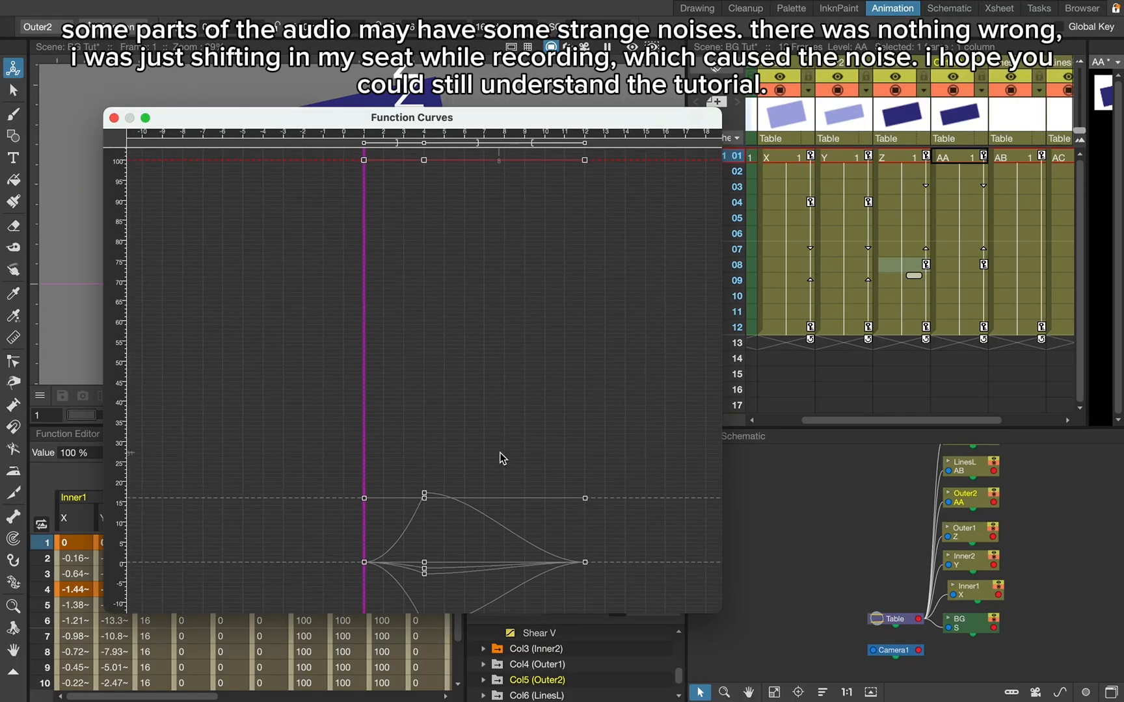
scroll(610, 356, down, 4)
scroll(587, 506, up, 4)
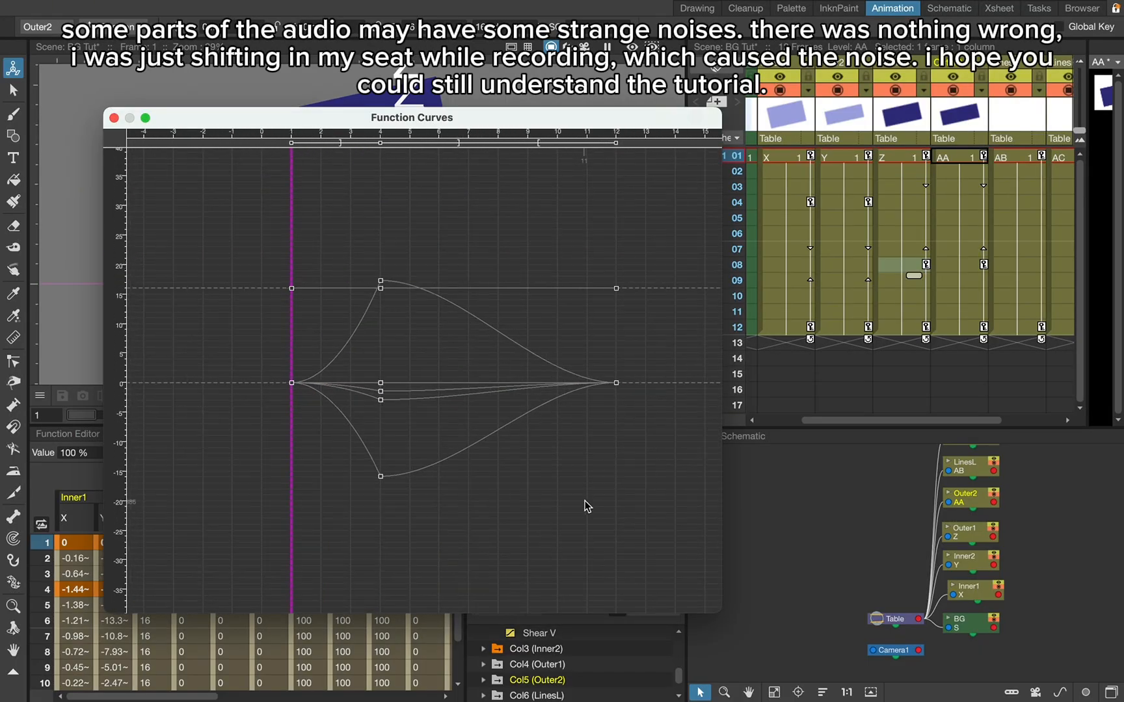
- Reshape the Inner2 Y curve to rise steeply from frame 1, flatten at frame 4 with reset, shortened handles, and fall steeply into frame 12
click(357, 327)
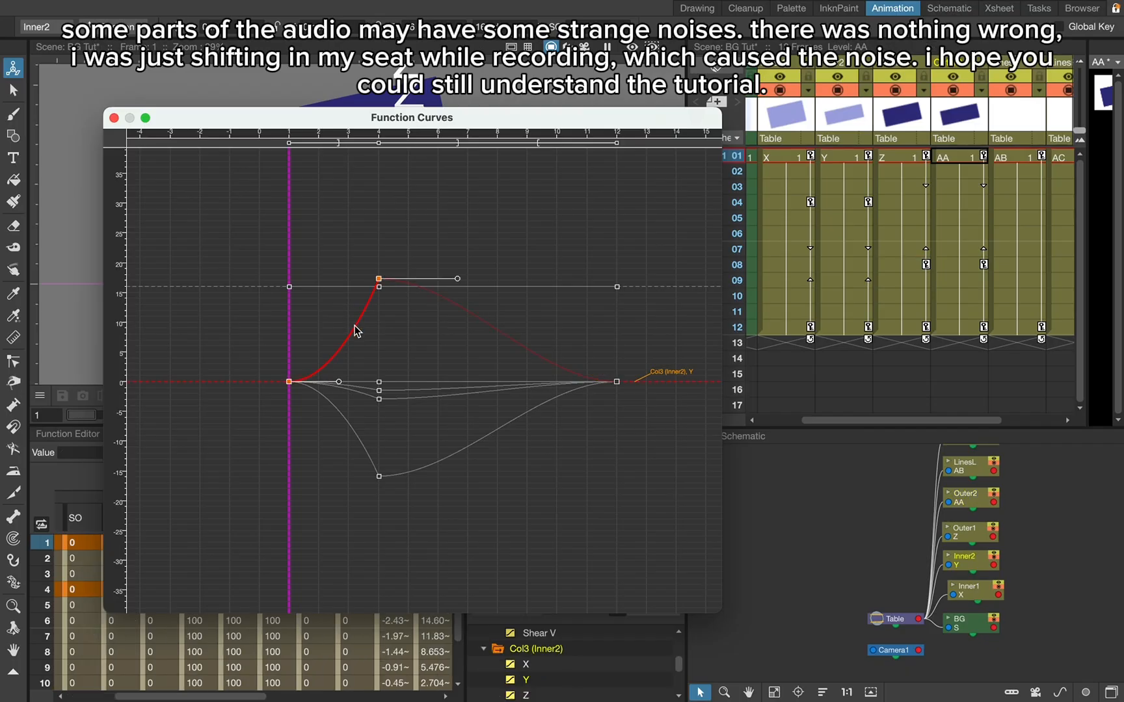
drag(338, 382, 280, 322)
drag(459, 281, 435, 284)
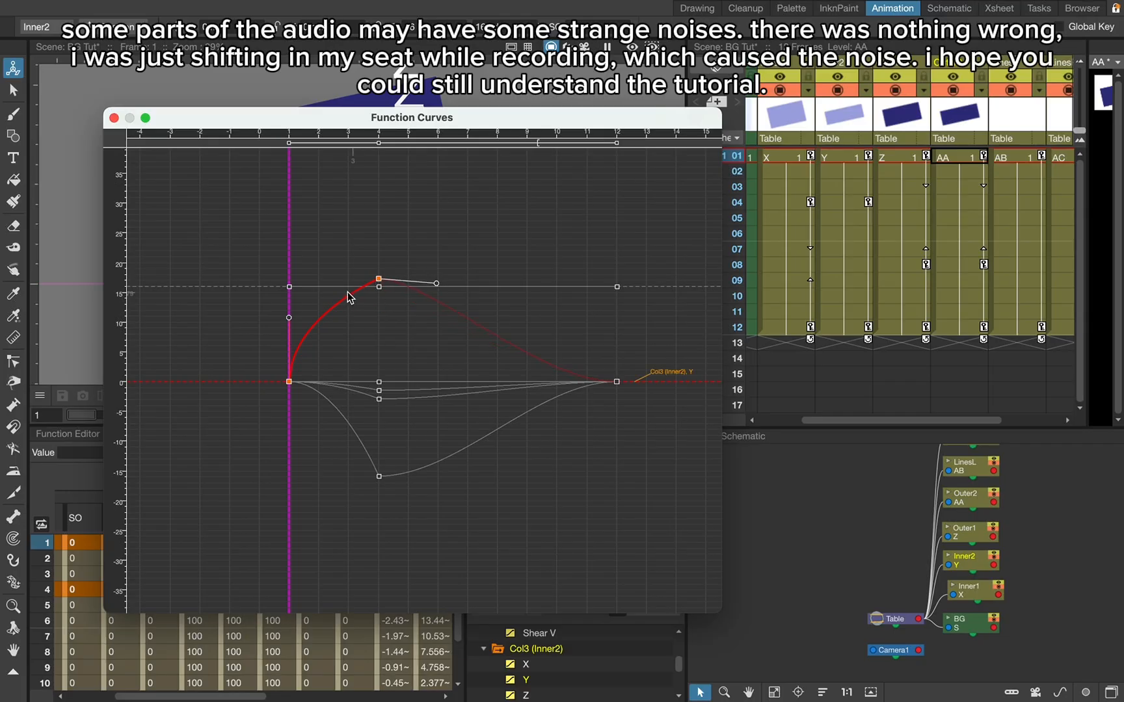
right_click(378, 279)
click(418, 313)
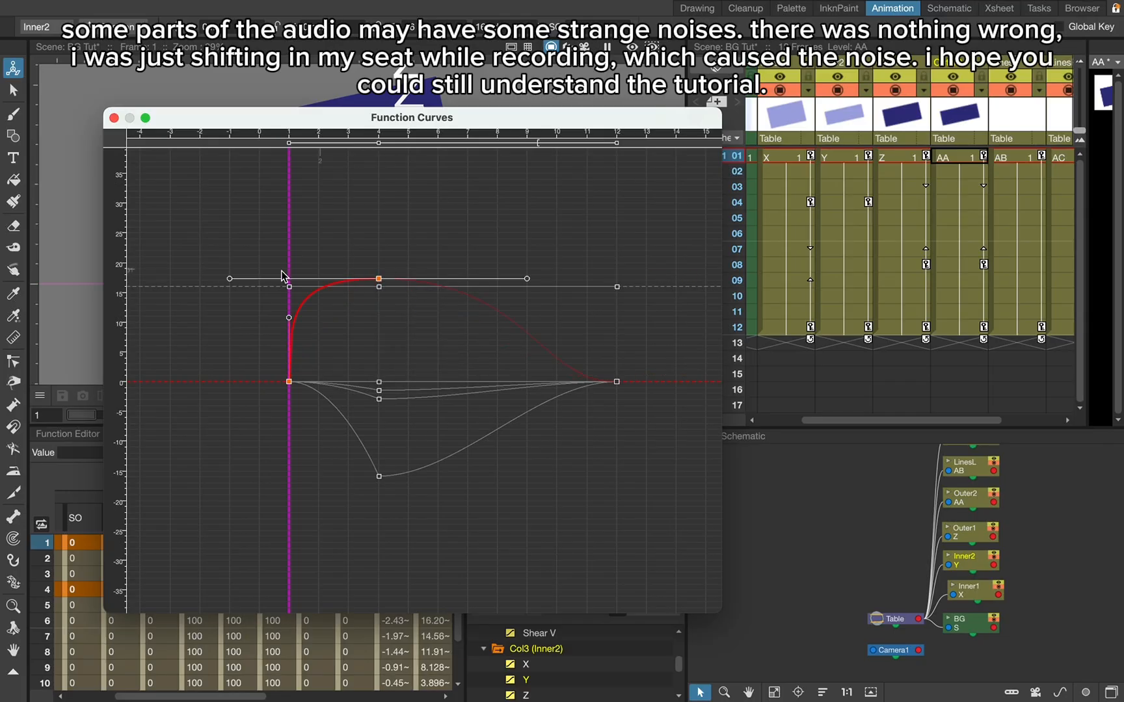
drag(231, 281, 334, 281)
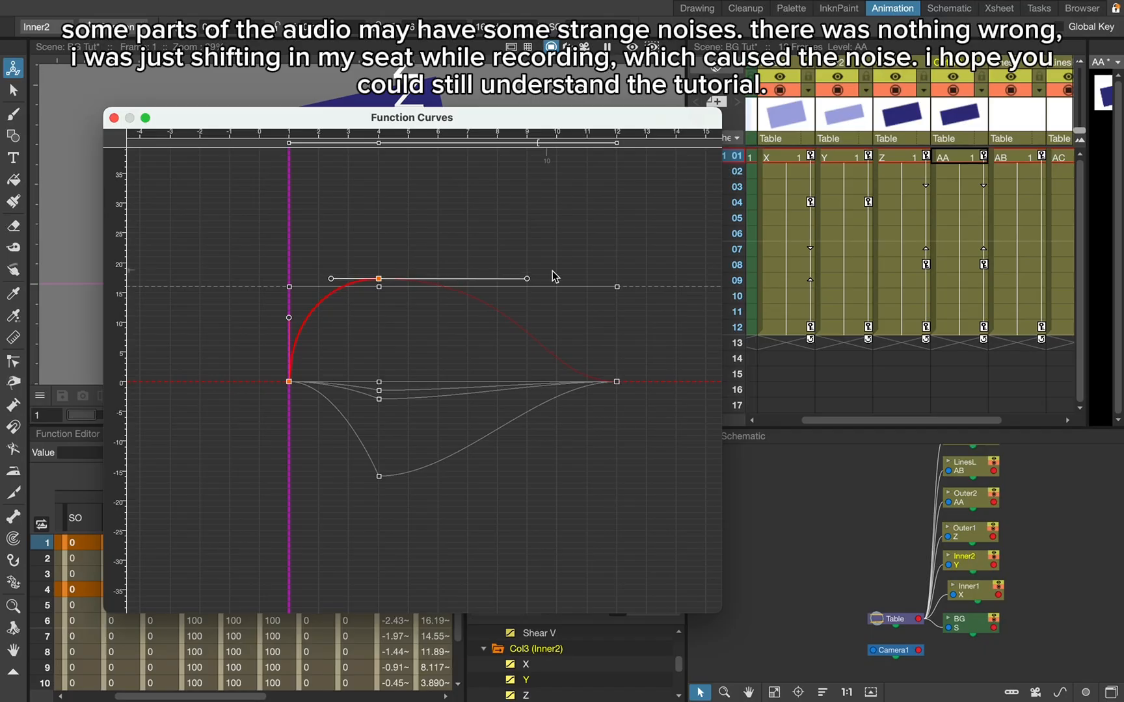
drag(529, 282, 434, 284)
click(553, 365)
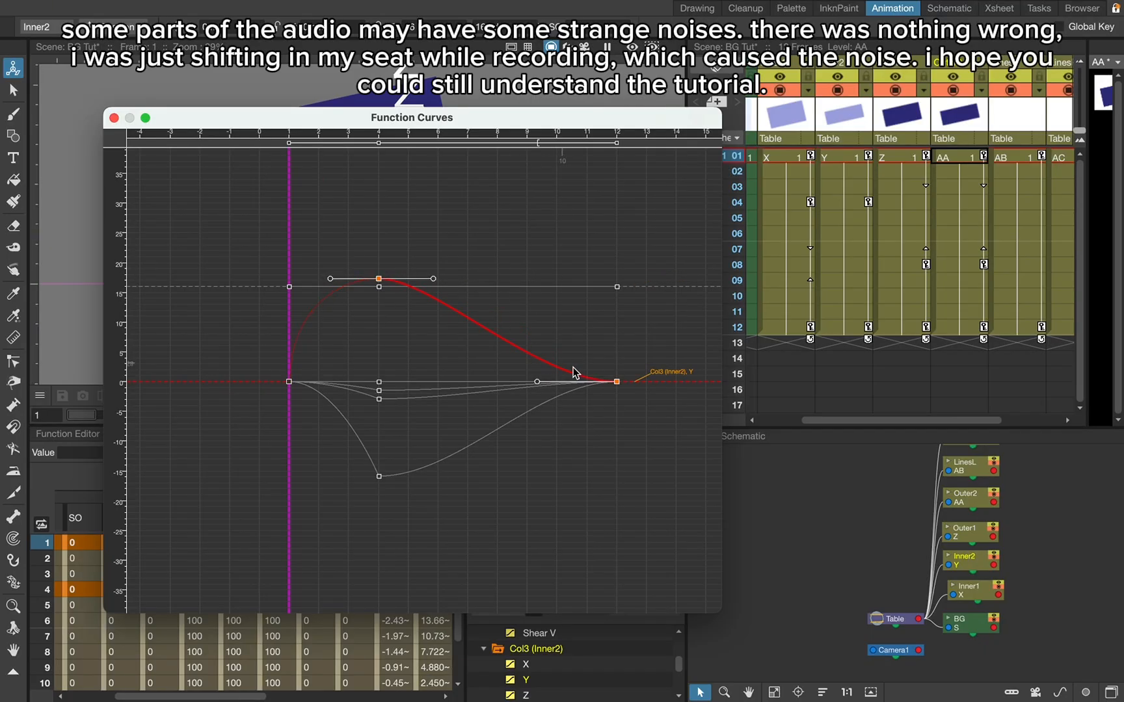
drag(539, 385, 617, 333)
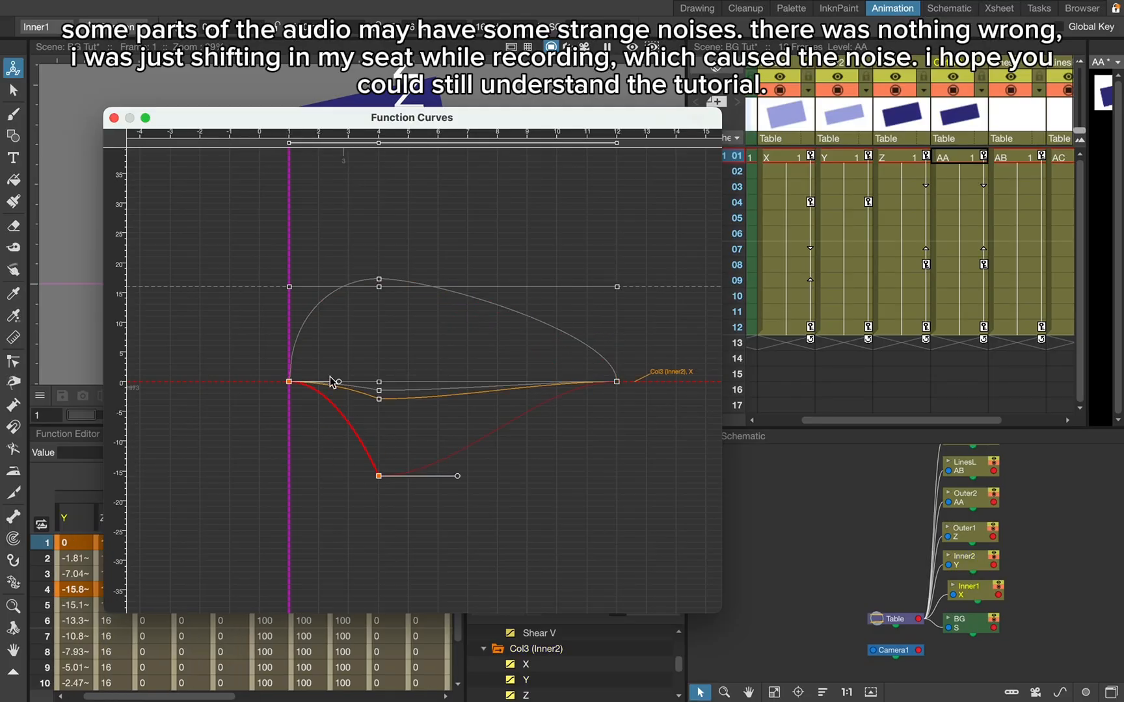
- Reshape the Inner1 Y curve to drop steeply from frame 1, flatten at frame 4 with reset handles, and return steeply into frame 12
drag(335, 382, 271, 461)
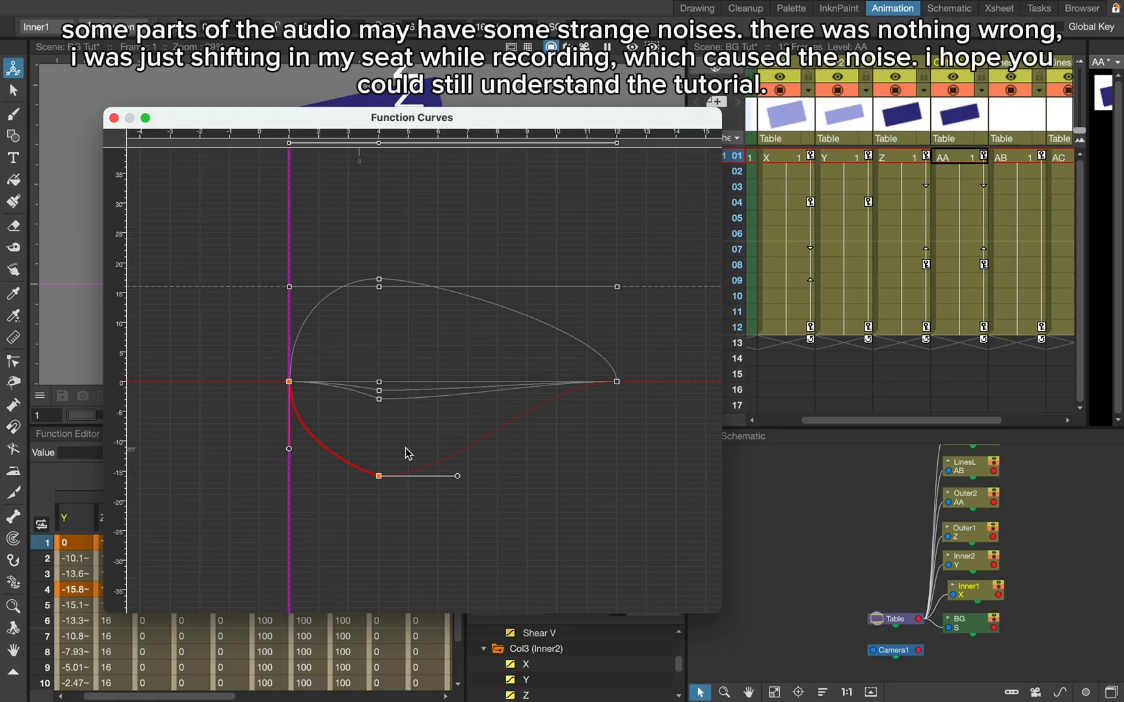
right_click(378, 476)
click(423, 497)
drag(259, 480, 394, 475)
drag(527, 492, 422, 476)
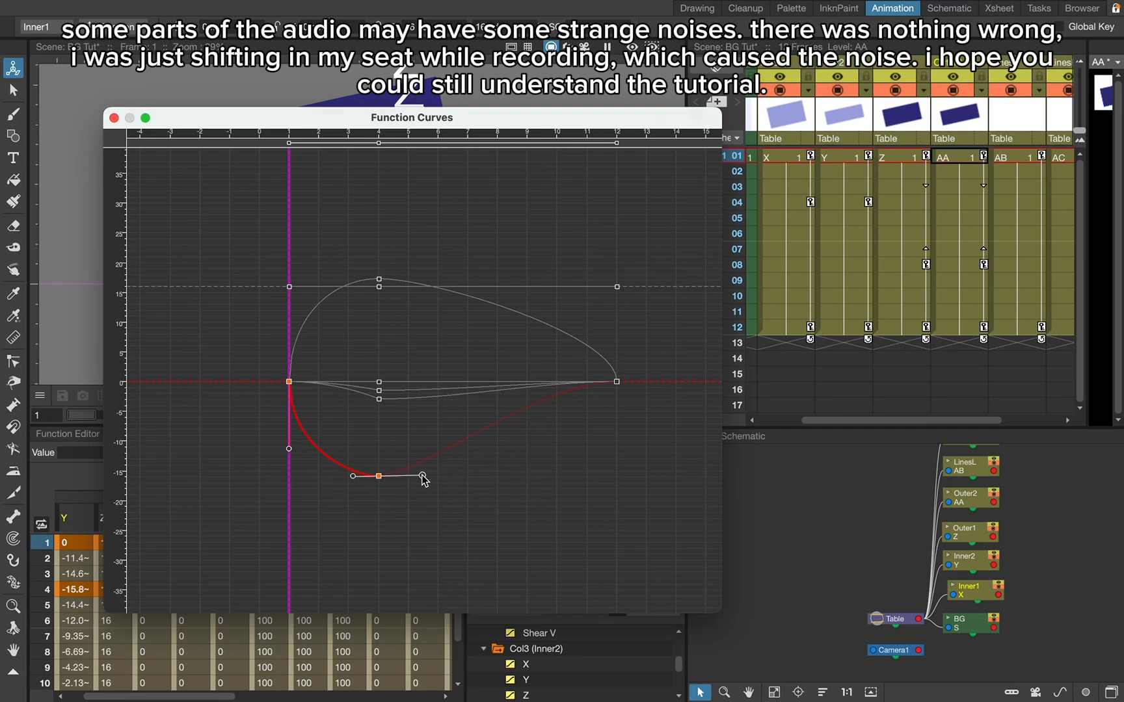
click(489, 421)
drag(541, 382, 651, 436)
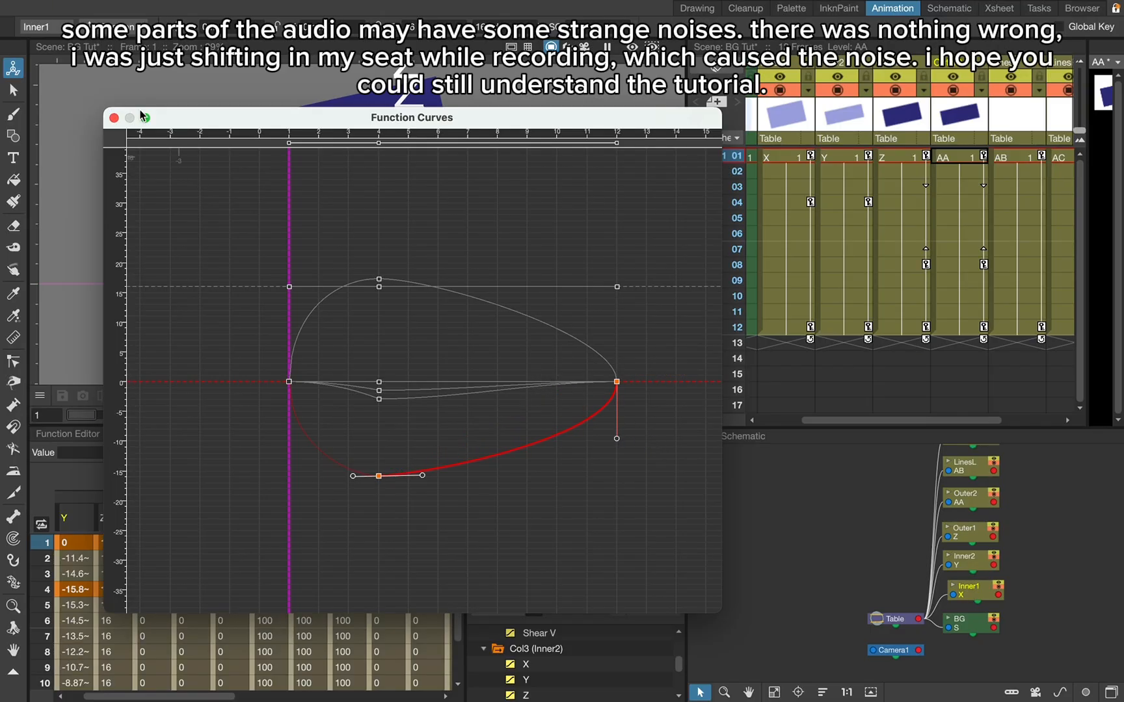
click(115, 120)
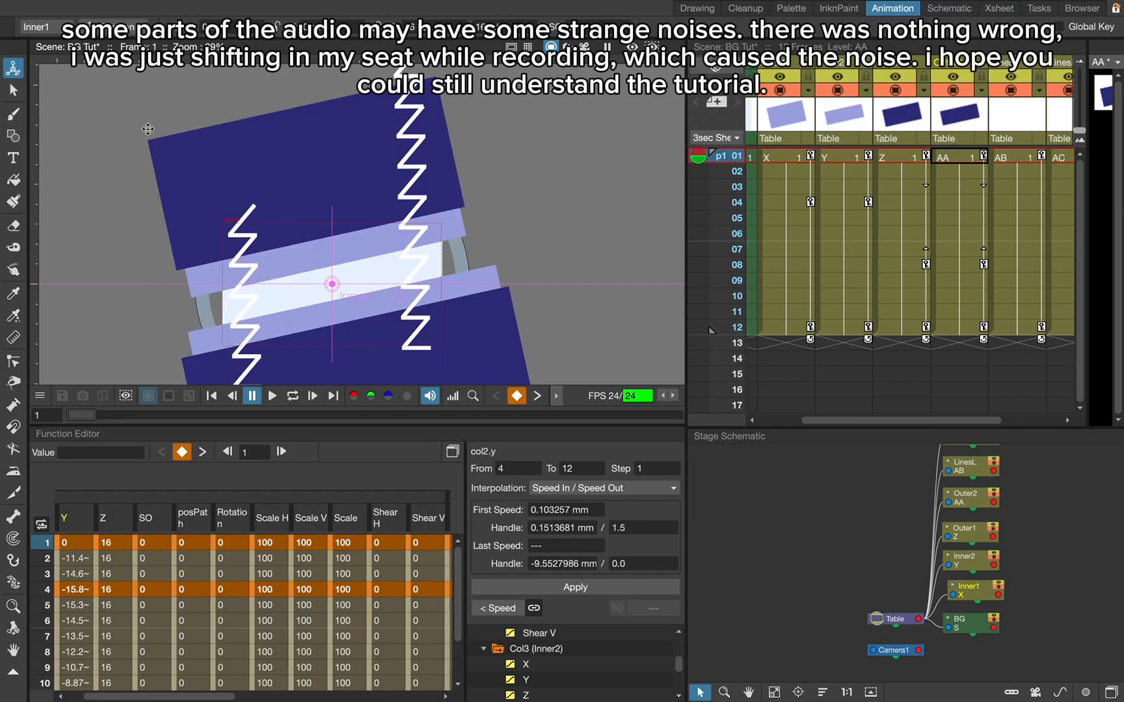
click(955, 262)
click(895, 269)
click(897, 200)
click(945, 230)
click(895, 251)
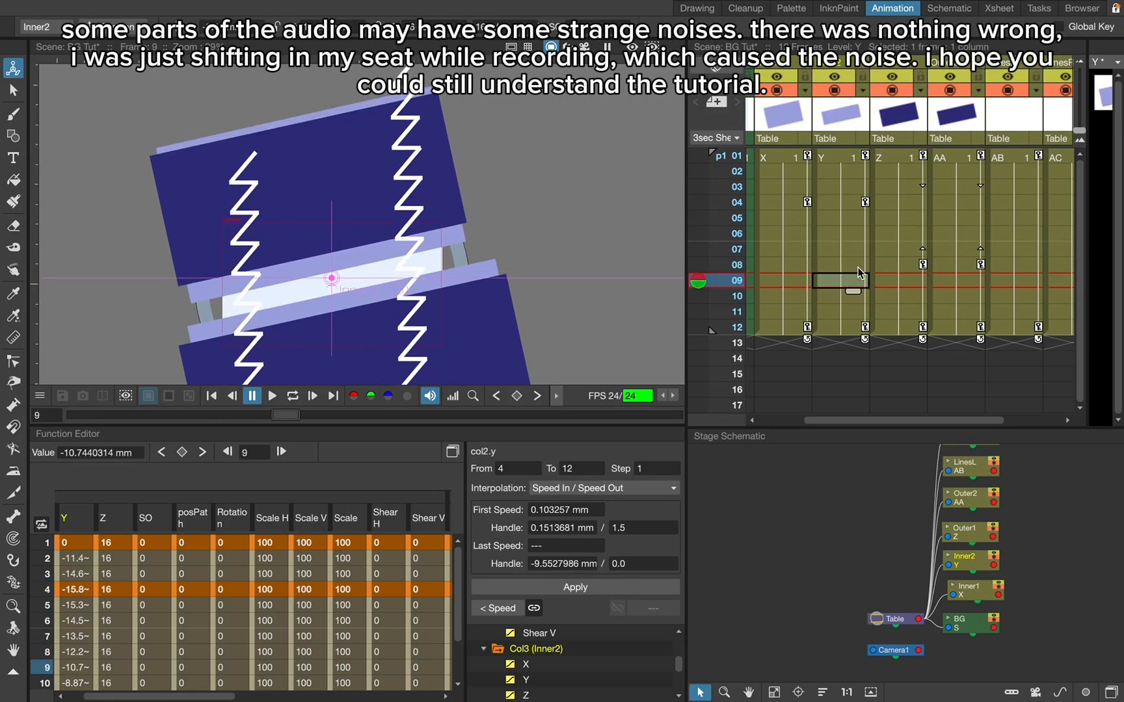
- Hide the Inner1 curves in the Function Editor and collapse the Inner1 channel list
click(499, 651)
click(484, 650)
scroll(484, 657, up, 4)
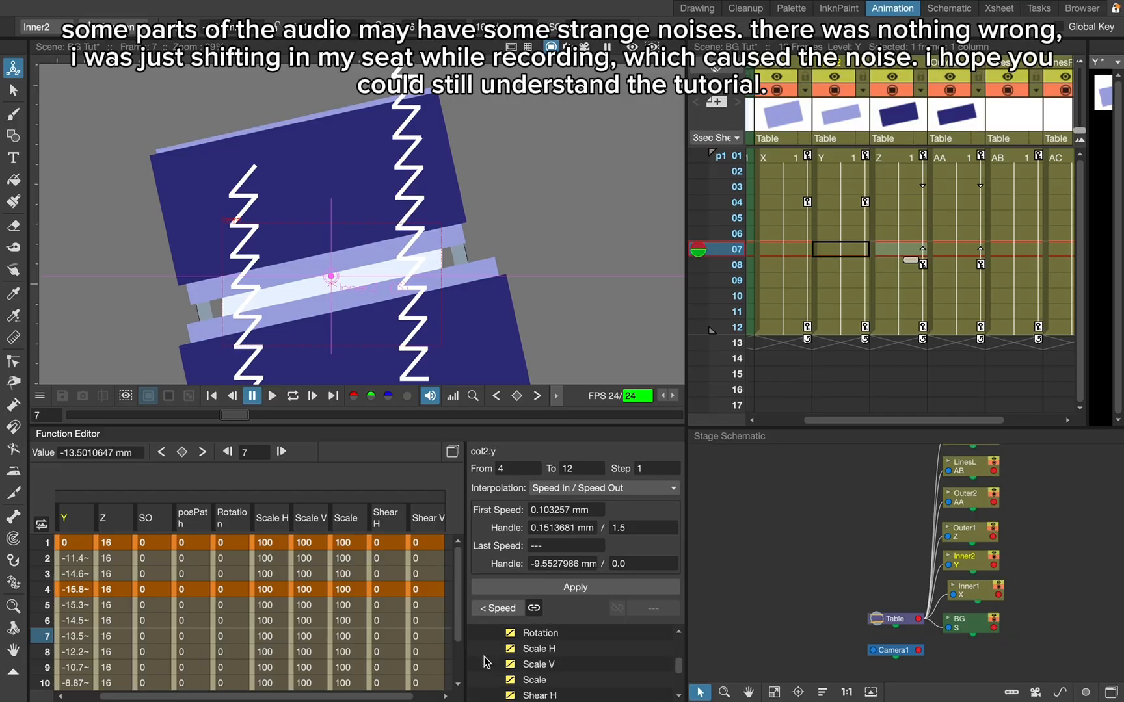
scroll(484, 657, up, 3)
scroll(587, 661, down, 2)
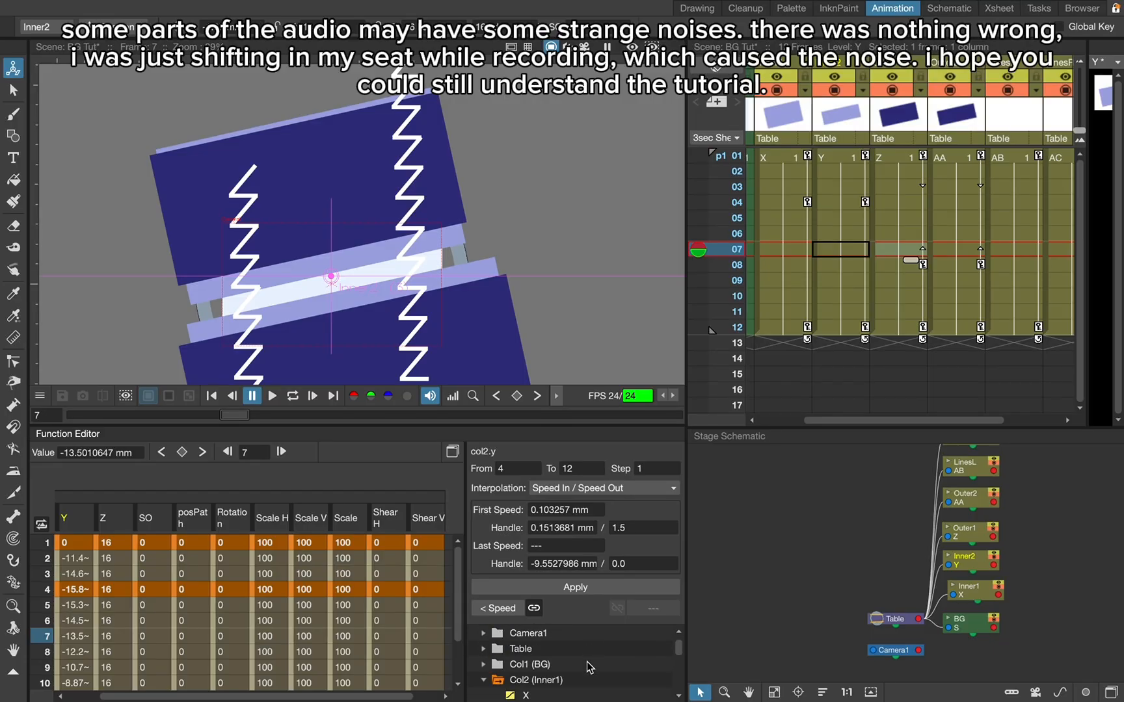
click(499, 665)
click(484, 664)
scroll(501, 674, down, 1)
scroll(514, 682, up, 1)
scroll(522, 686, down, 1)
- Hide the Inner2 curves and show the Outer1 and Outer2 curves instead
click(497, 665)
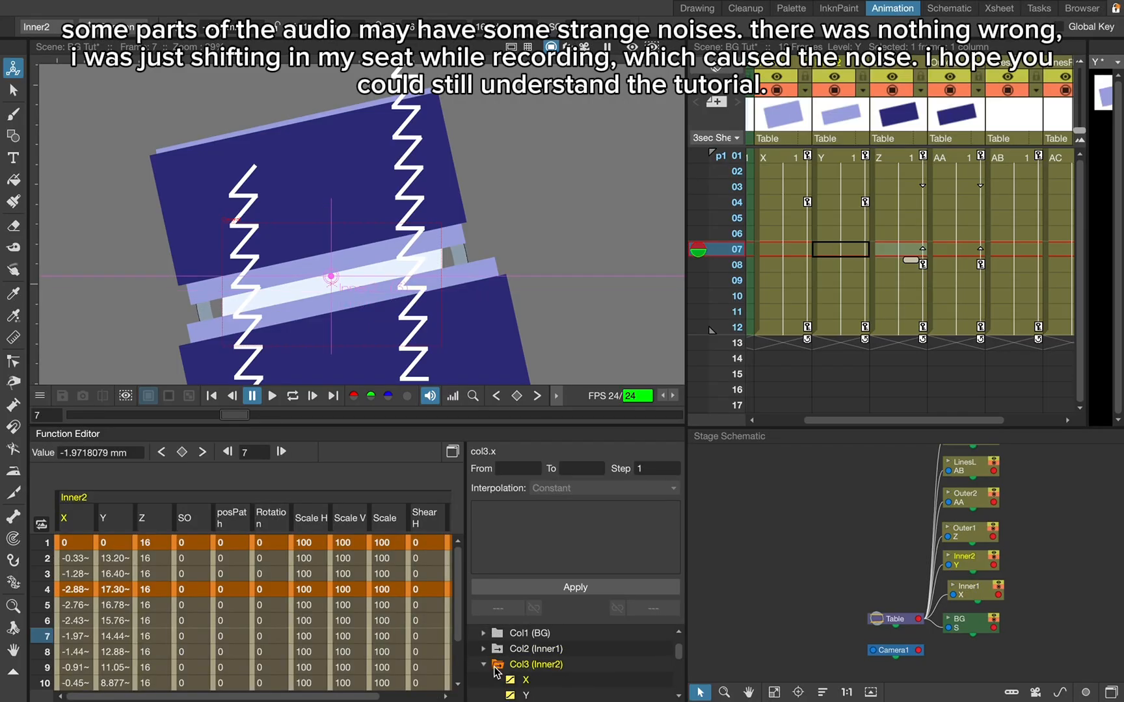
click(498, 681)
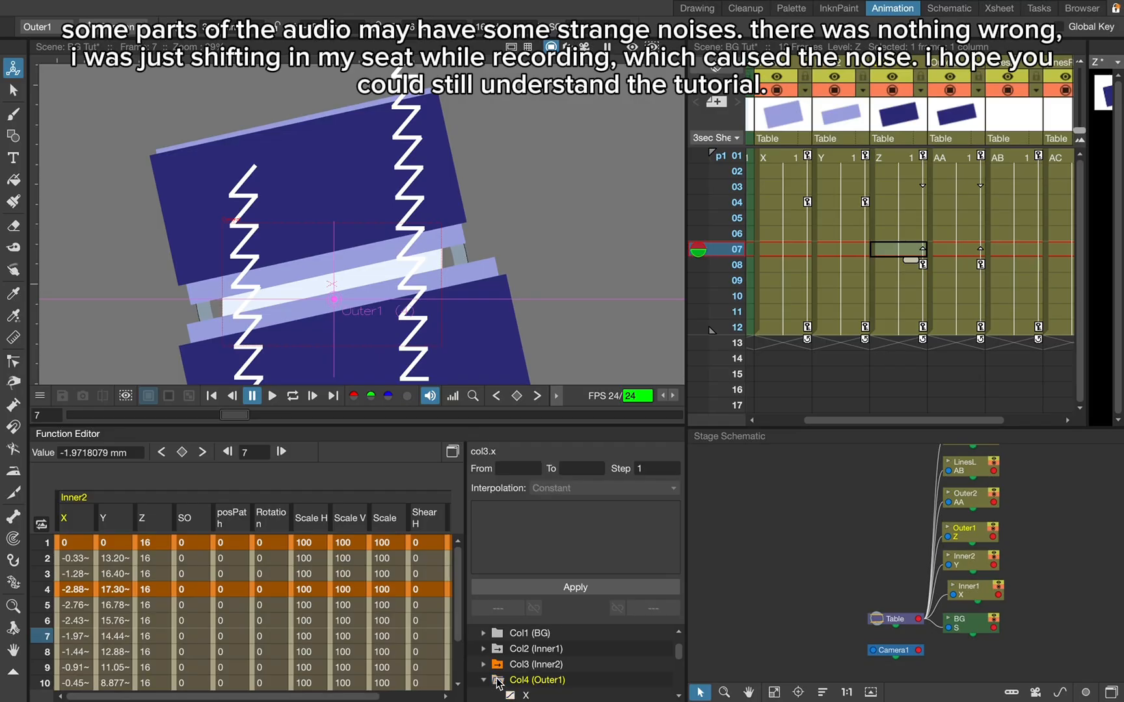
click(483, 681)
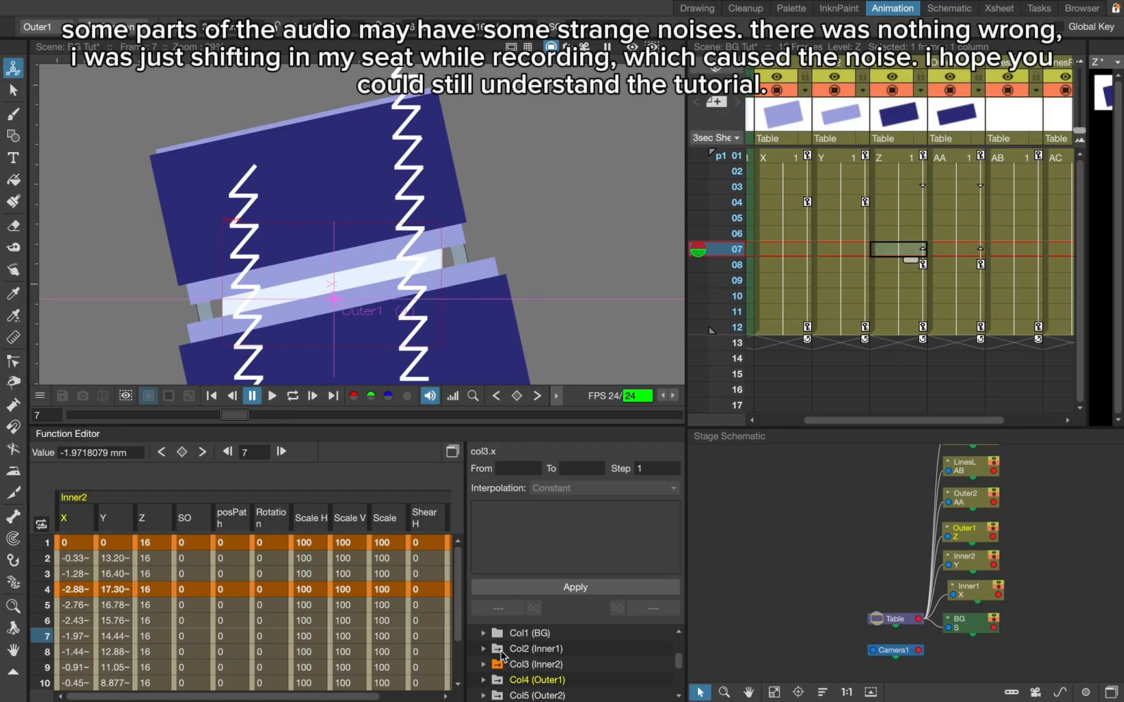
click(497, 681)
click(488, 681)
click(514, 695)
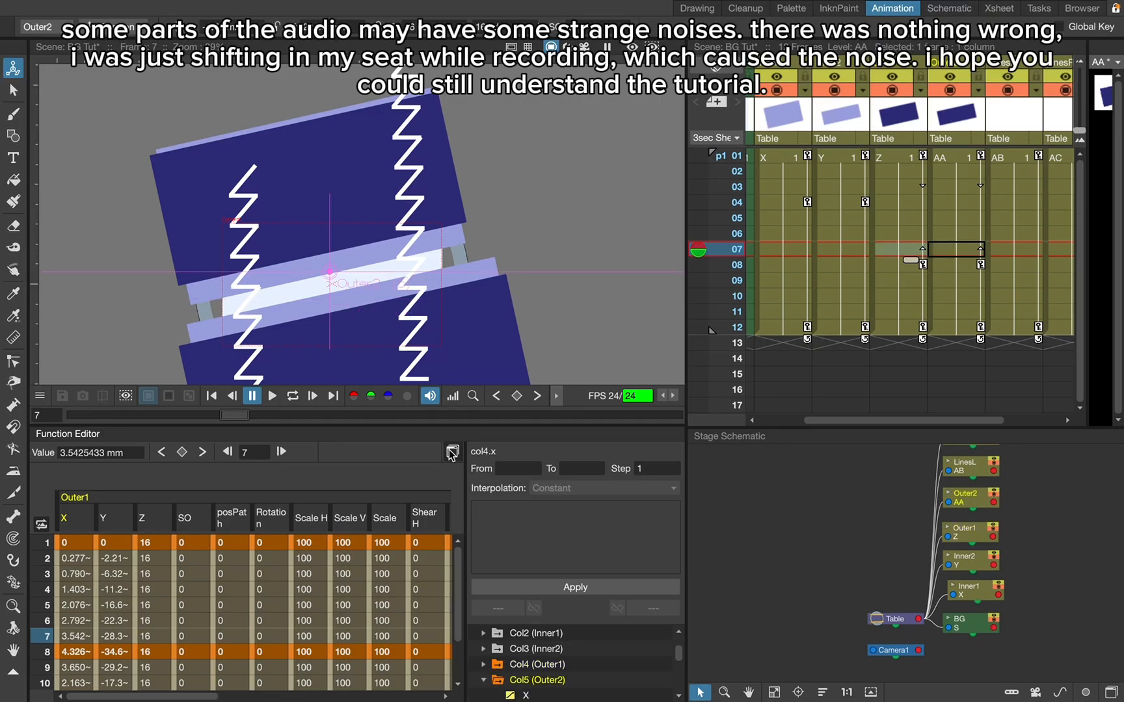
- Reshape the Outer2 Y curve to rise steeply from frame 1, flatten at frame 8 with reset, shortened handles, and fall steeply into frame 12
click(452, 453)
click(442, 277)
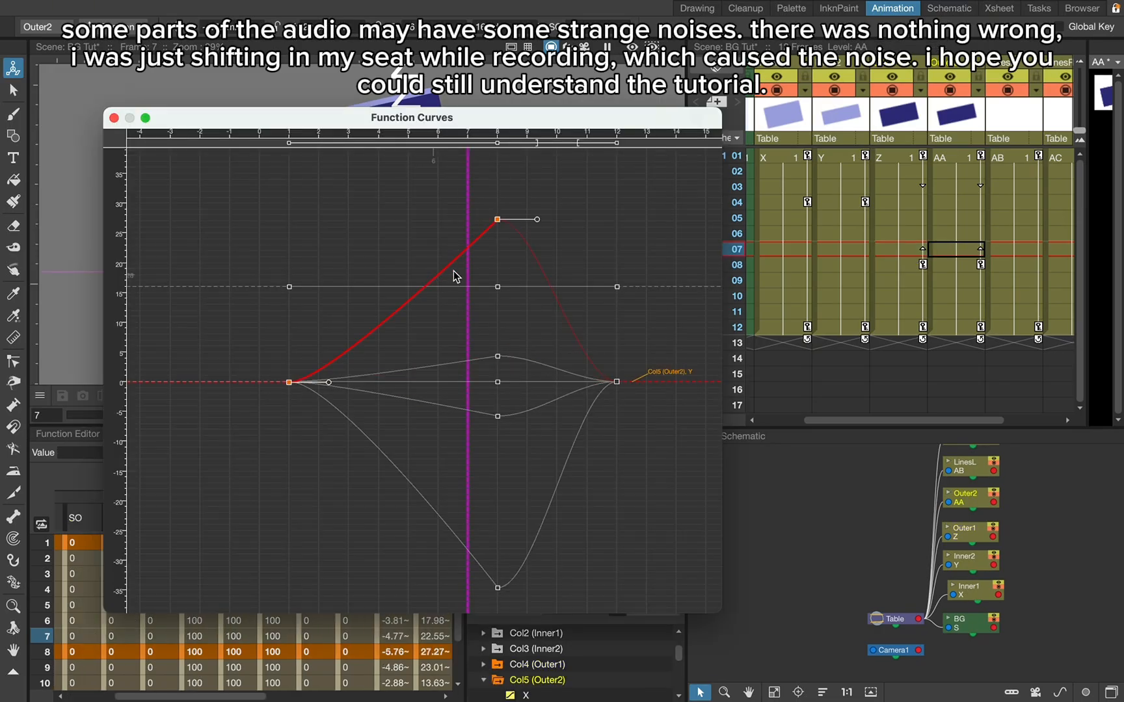
drag(520, 223, 520, 223)
drag(329, 383, 287, 246)
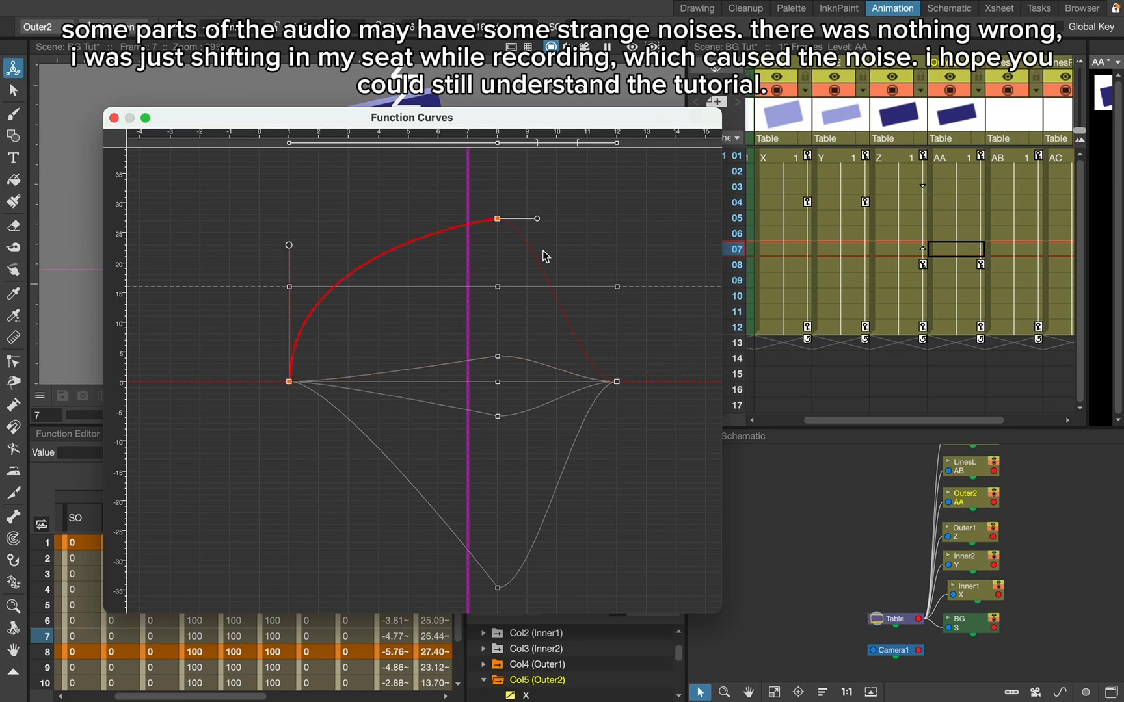
right_click(500, 225)
click(537, 243)
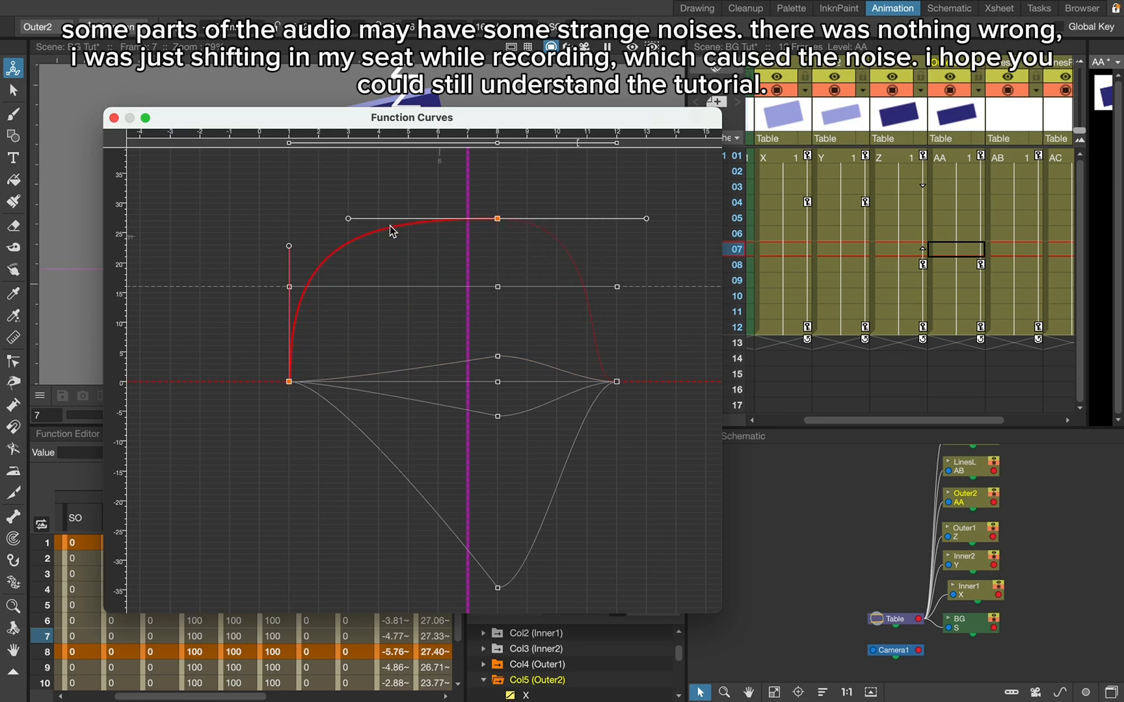
drag(350, 221, 463, 222)
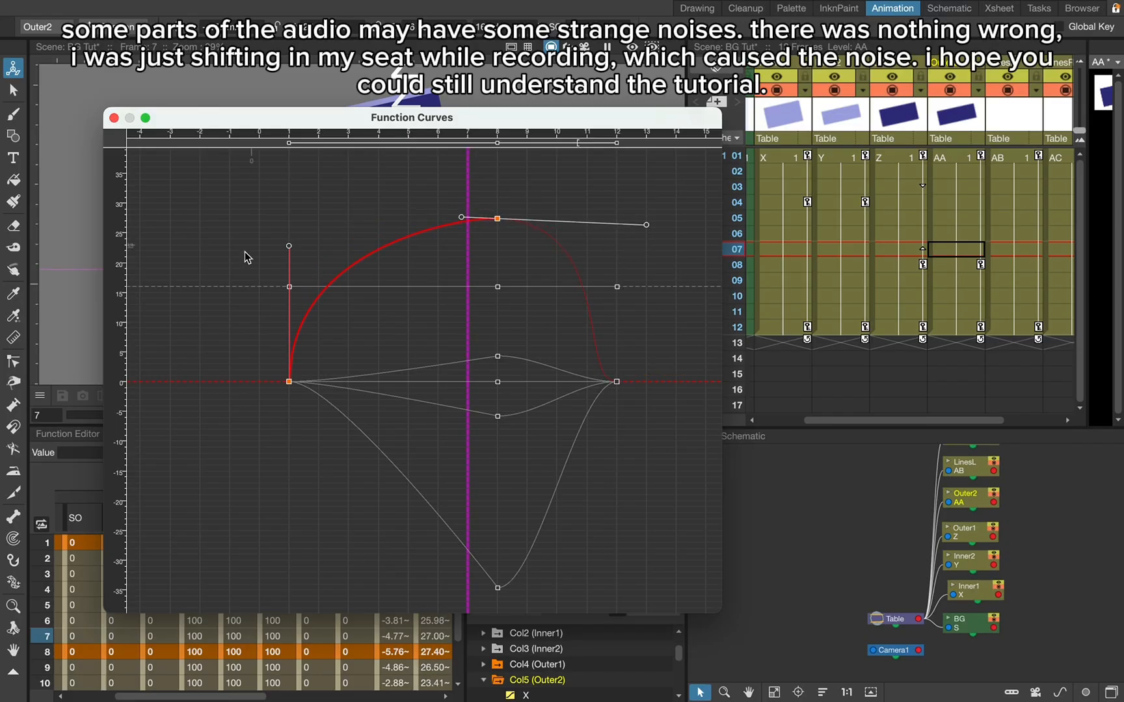
drag(289, 248, 290, 279)
drag(648, 225, 541, 221)
click(581, 331)
drag(579, 385, 639, 301)
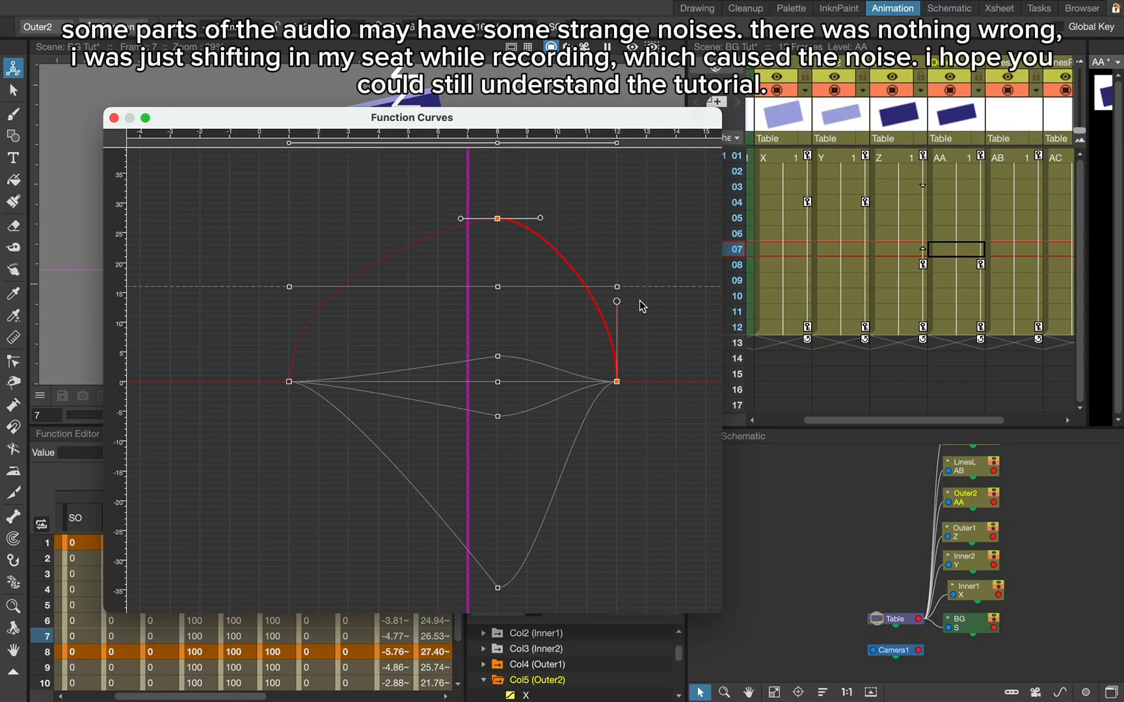
- Reshape the Outer1 Y curve to drop steeply from frame 1, flatten at frame 8 with reset handles, and return steeply into frame 12
click(554, 496)
drag(589, 384, 699, 451)
right_click(498, 587)
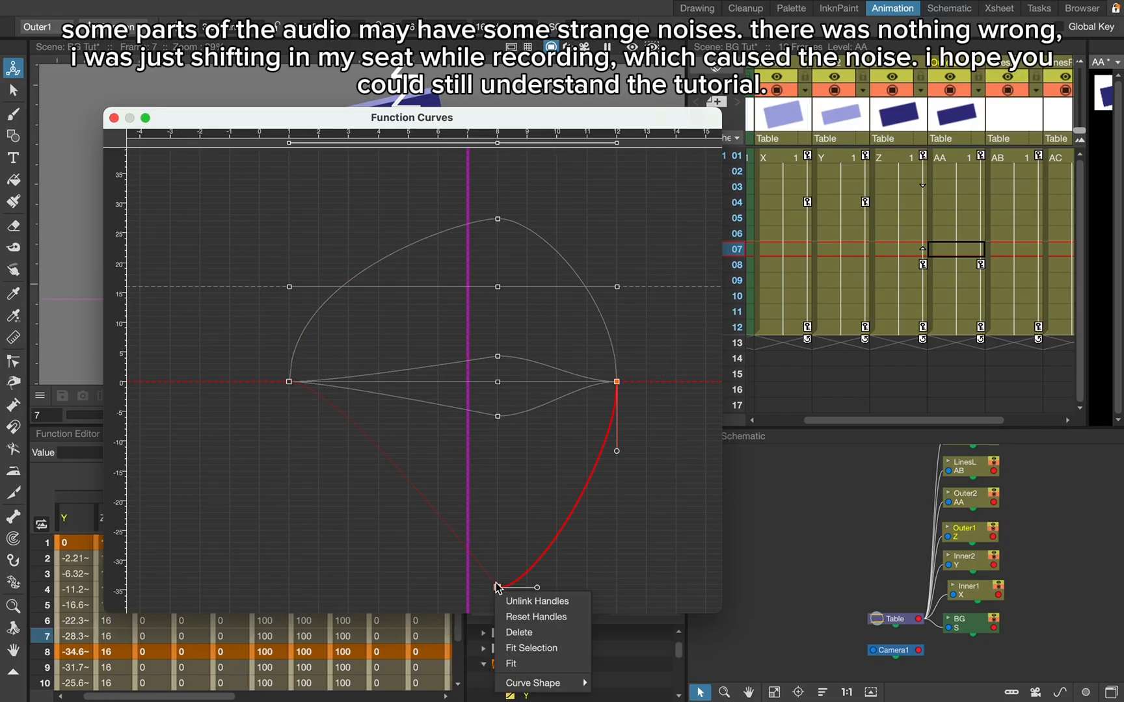
click(536, 616)
drag(645, 588, 567, 590)
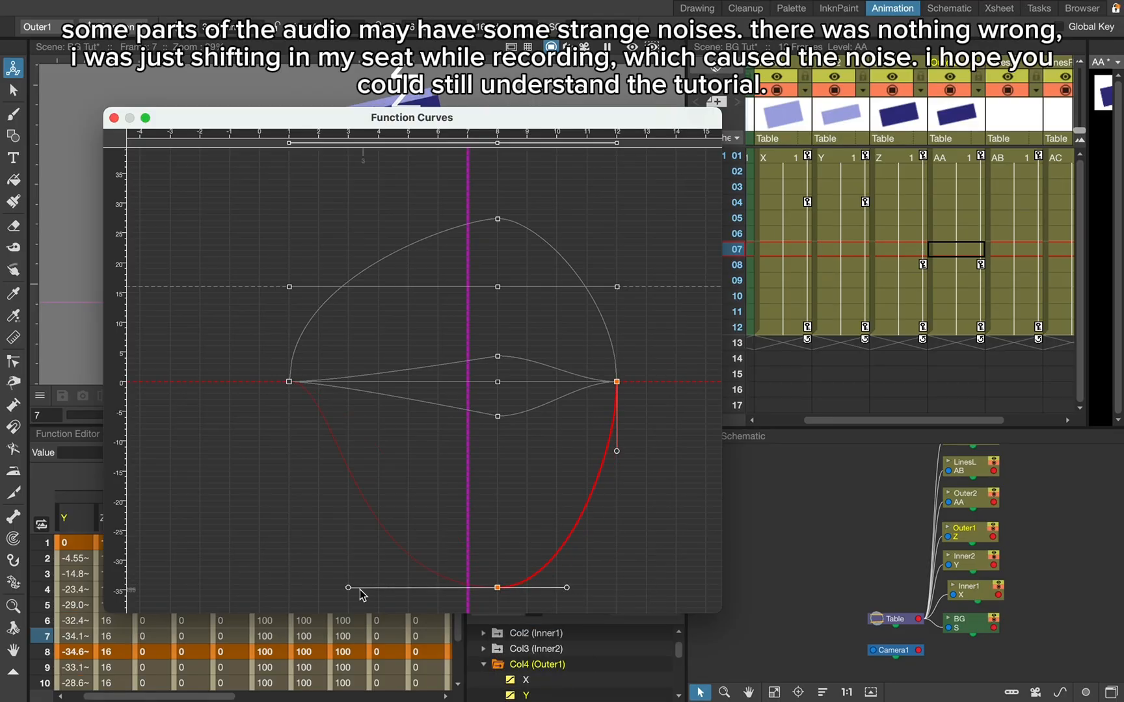
drag(350, 589, 352, 591)
click(331, 457)
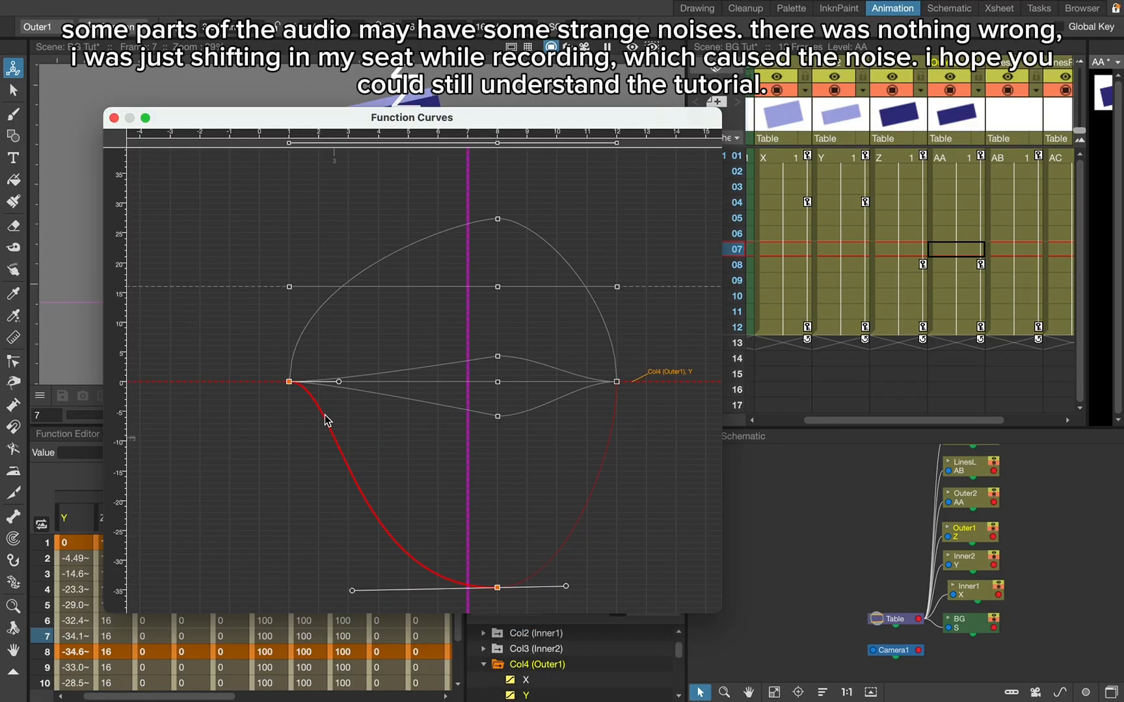
drag(338, 384, 281, 447)
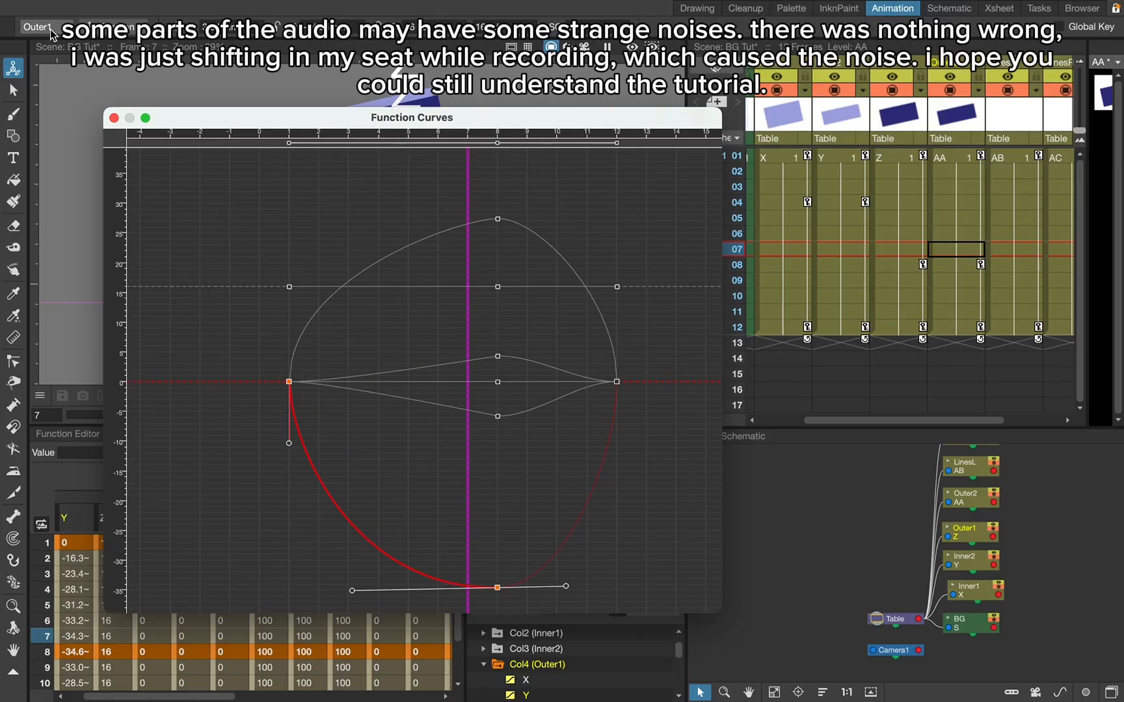
click(113, 118)
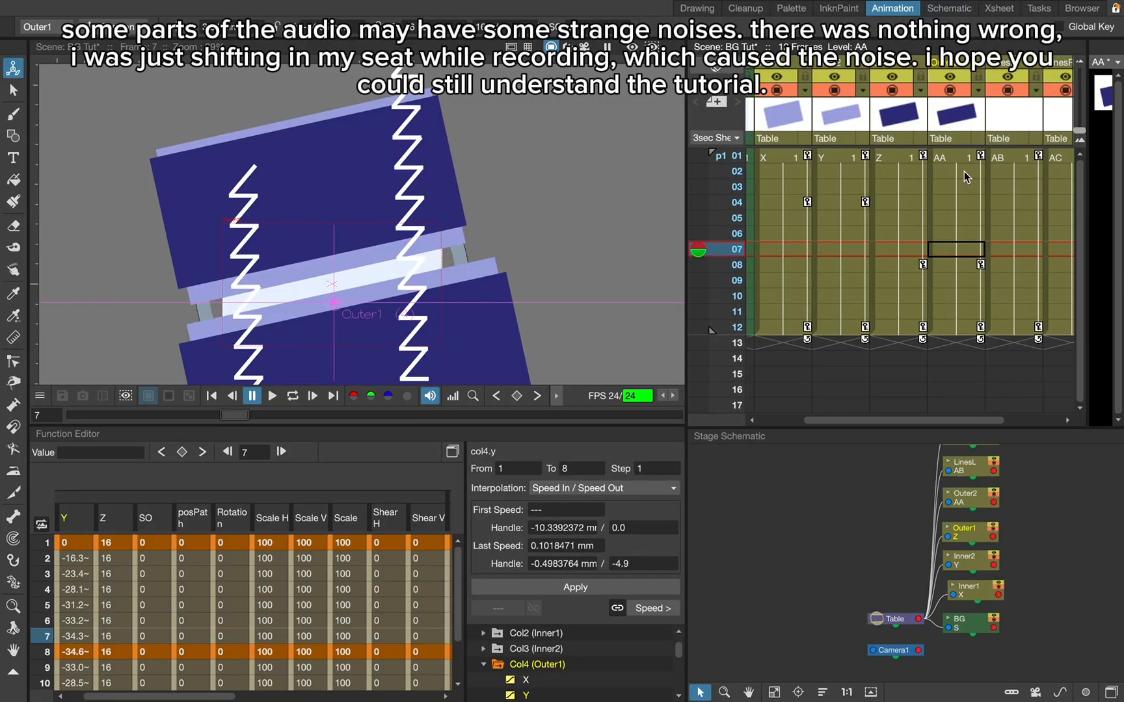
- Play the animation from frame 1 and examine the eased movement of the bands
click(906, 156)
click(270, 403)
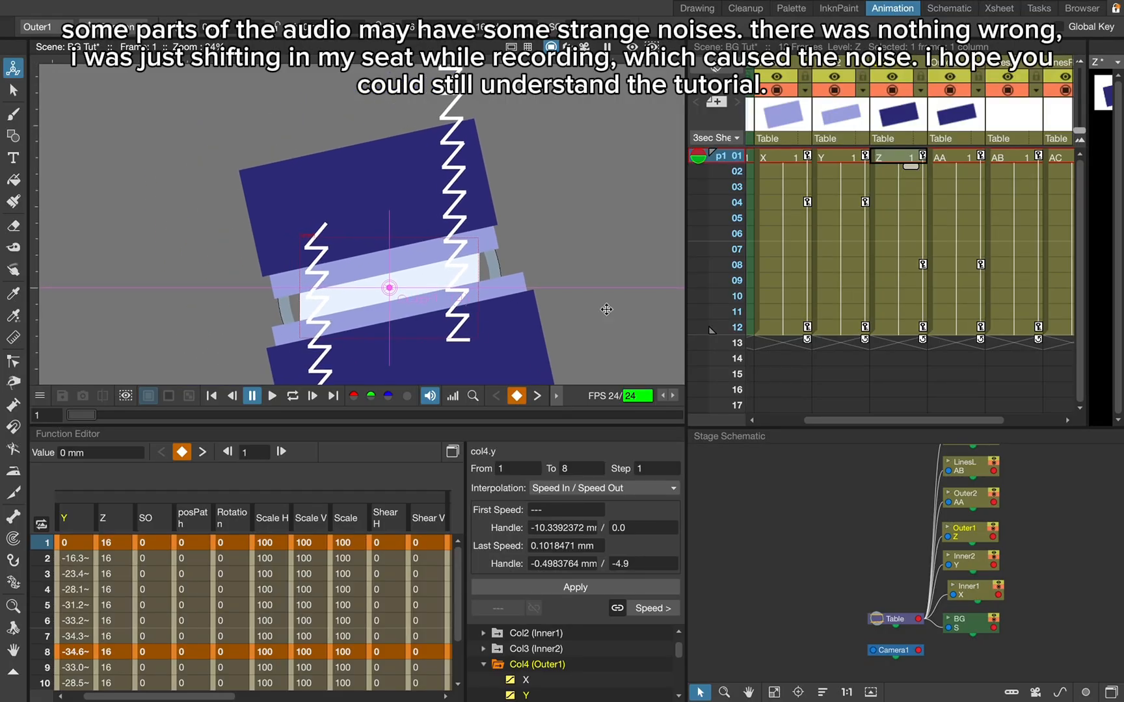
scroll(387, 294, up, 2)
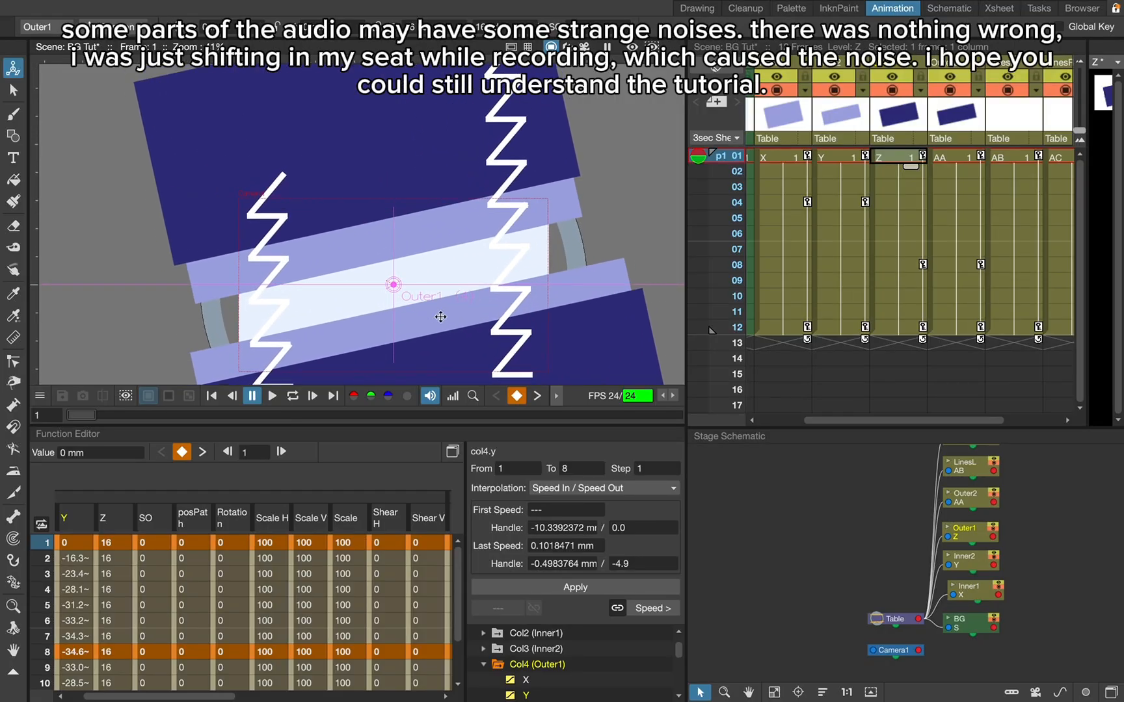
scroll(390, 159, down, 2)
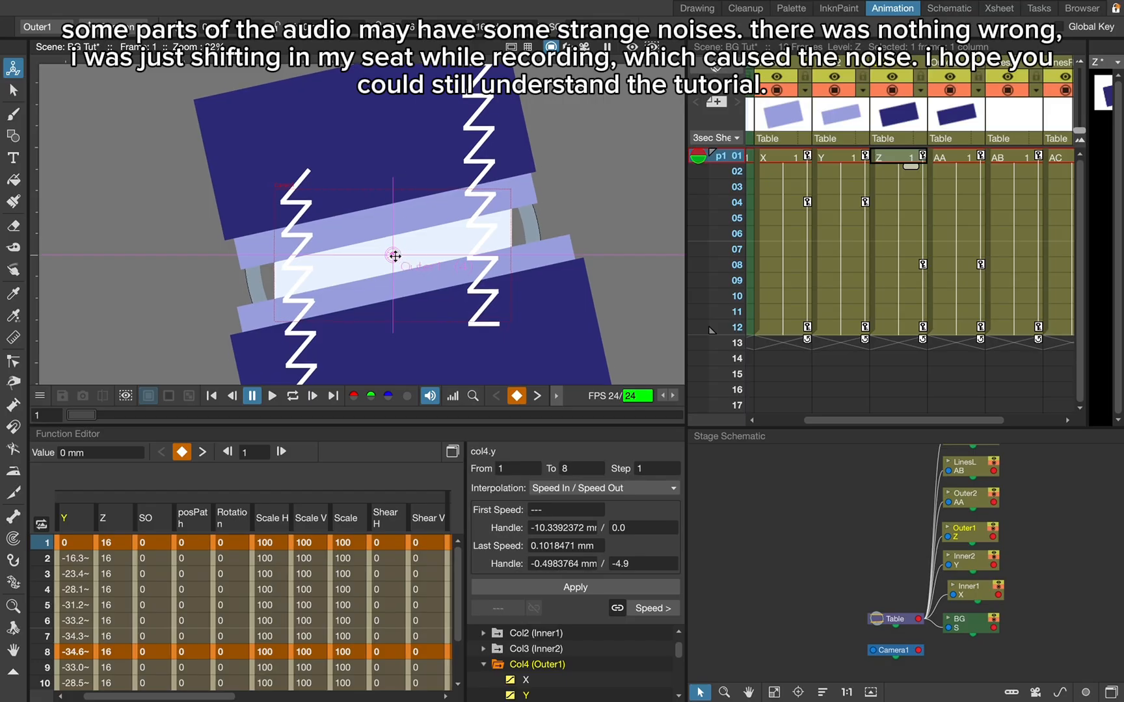
scroll(393, 255, up, 2)
scroll(402, 117, down, 1)
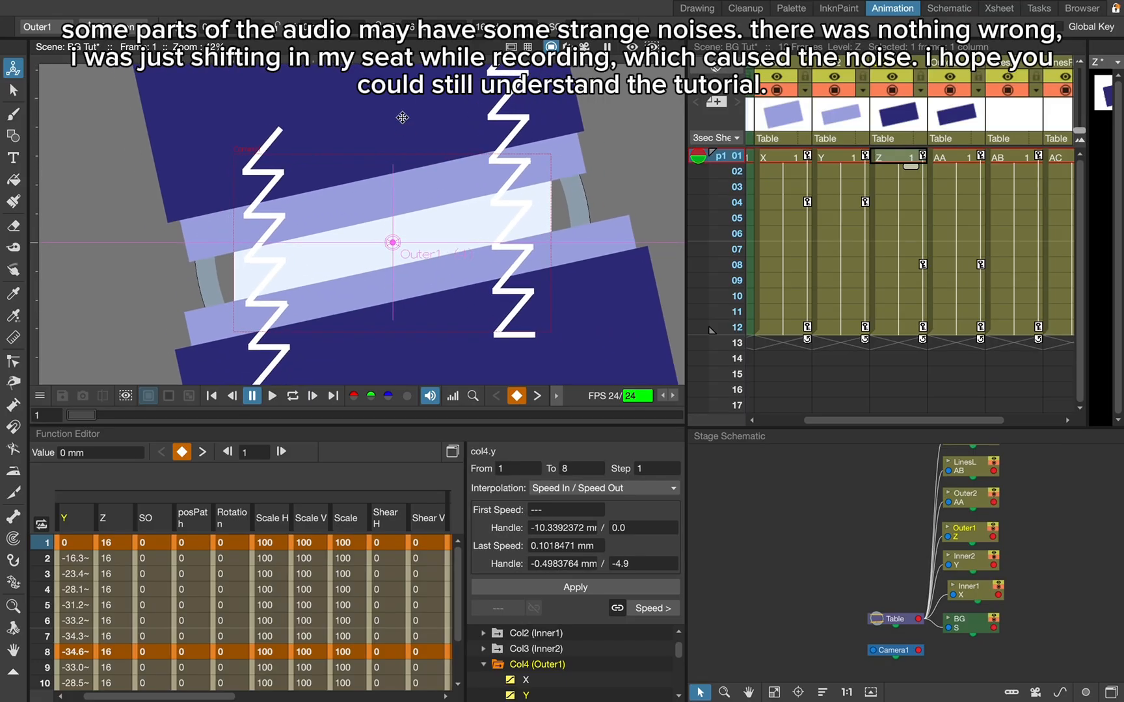
scroll(394, 265, up, 3)
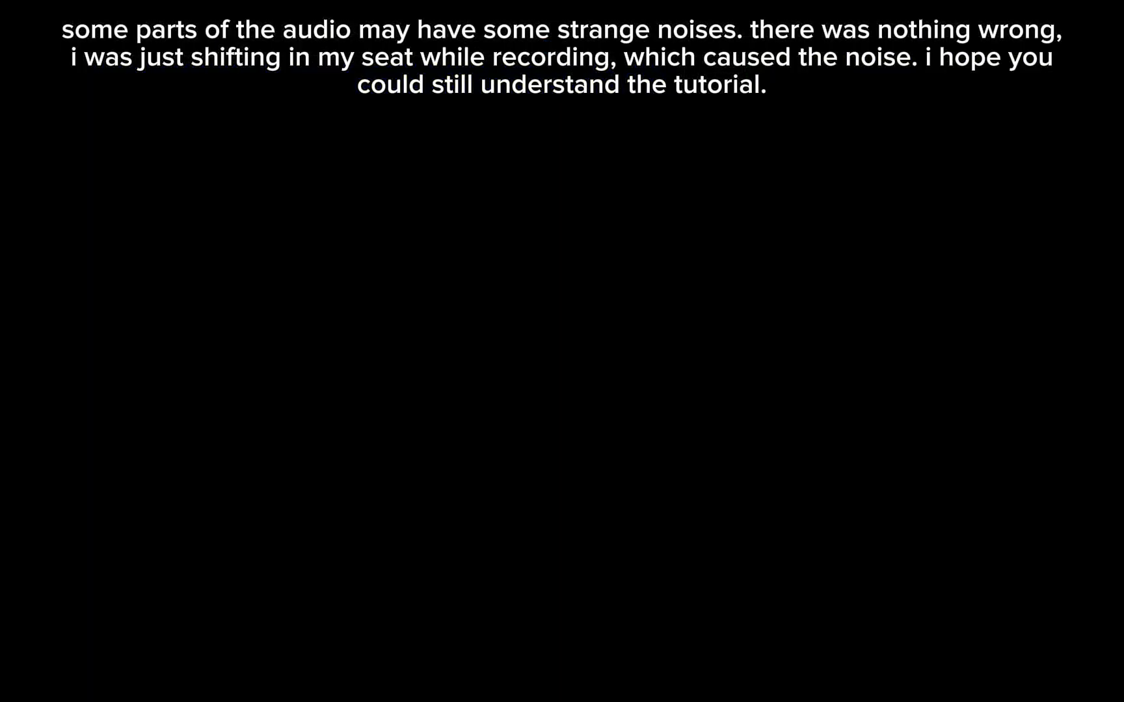